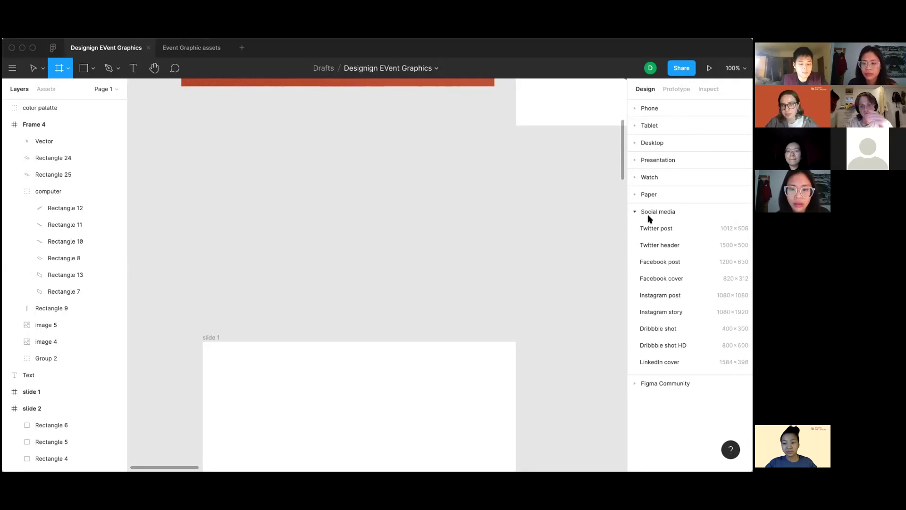
Step: Add a 1200 × 630 Facebook post frame to the canvas and place it beside slide 1
{"action": "left_click", "coordinate": [656, 262]}
{"action": "scroll", "coordinate": [458, 249], "scroll_direction": "right", "scroll_amount": 1}
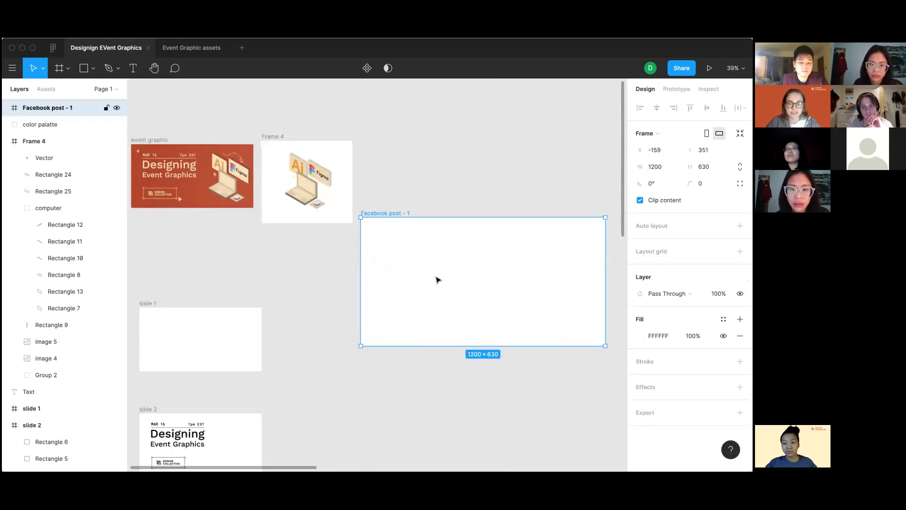
{"action": "scroll", "coordinate": [251, 291], "scroll_direction": "left", "scroll_amount": 3}
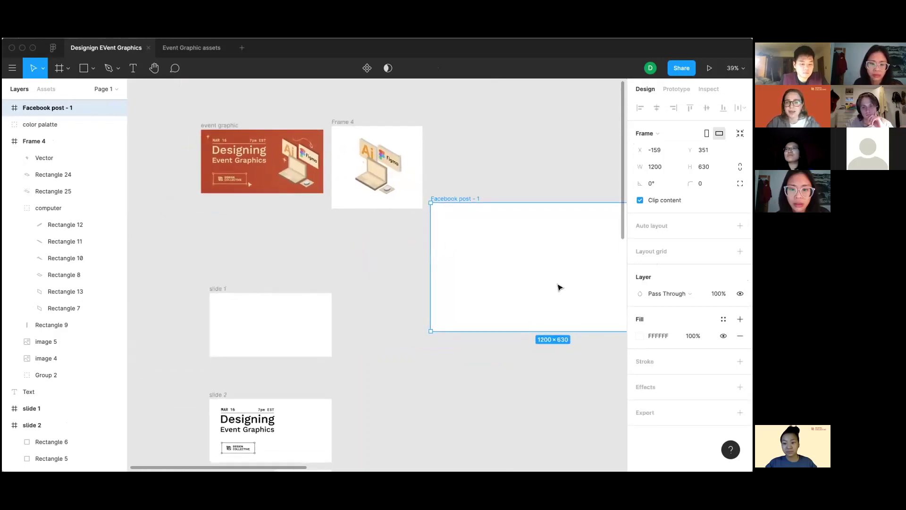
{"action": "left_click_drag", "start_coordinate": [558, 285], "coordinate": [469, 331]}
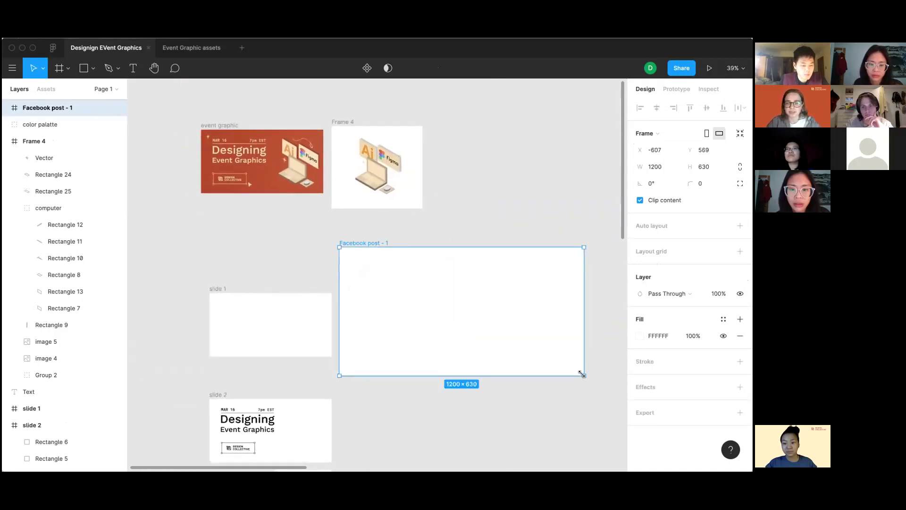
Step: Try shrinking the Facebook post frame to about 333 × 266, and undo back to before the frame was added
{"action": "left_click_drag", "start_coordinate": [584, 376], "coordinate": [401, 278]}
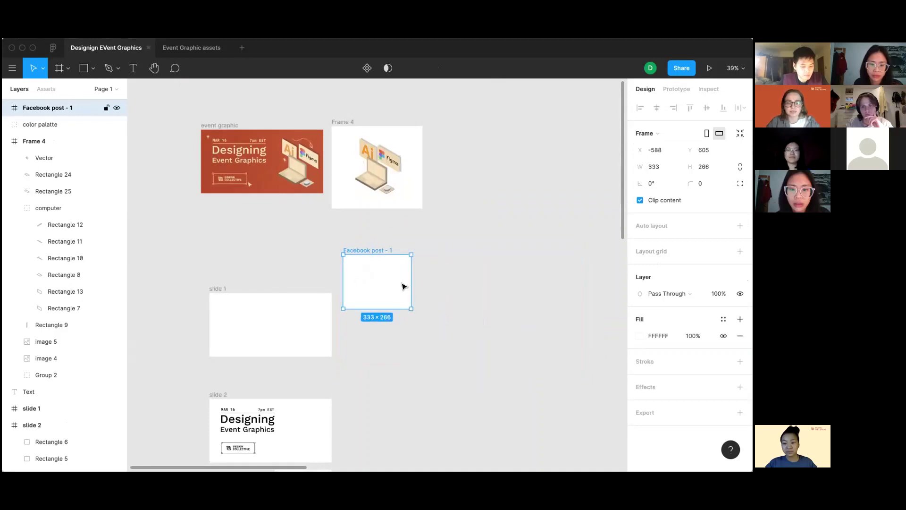
{"action": "key", "text": "super+z"}
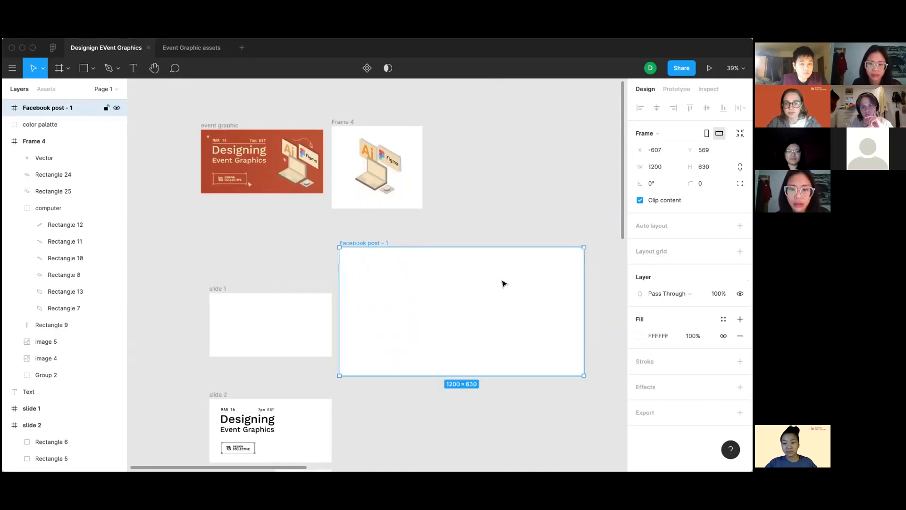
{"action": "key", "text": "super+z"}
{"action": "key", "text": "shift+0"}
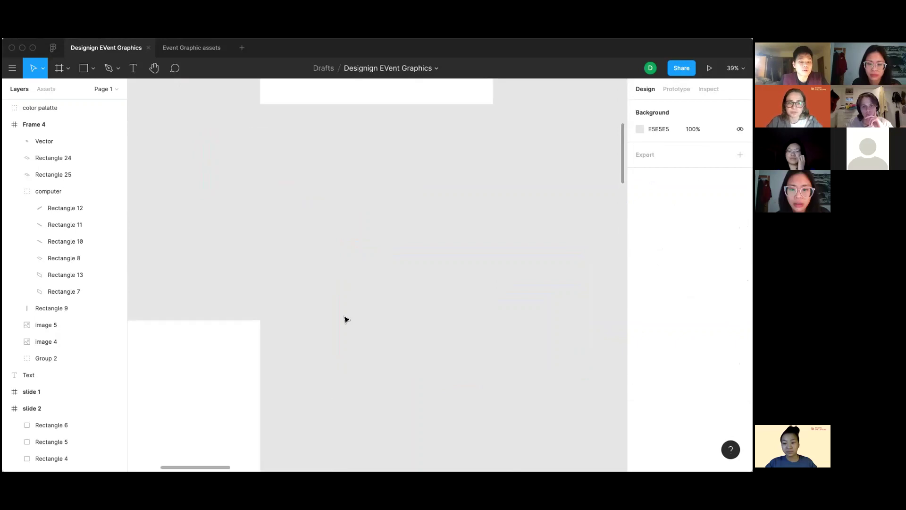
{"action": "scroll", "coordinate": [346, 320], "scroll_direction": "left", "scroll_amount": 5}
{"action": "scroll", "coordinate": [347, 320], "scroll_direction": "down", "scroll_amount": 3}
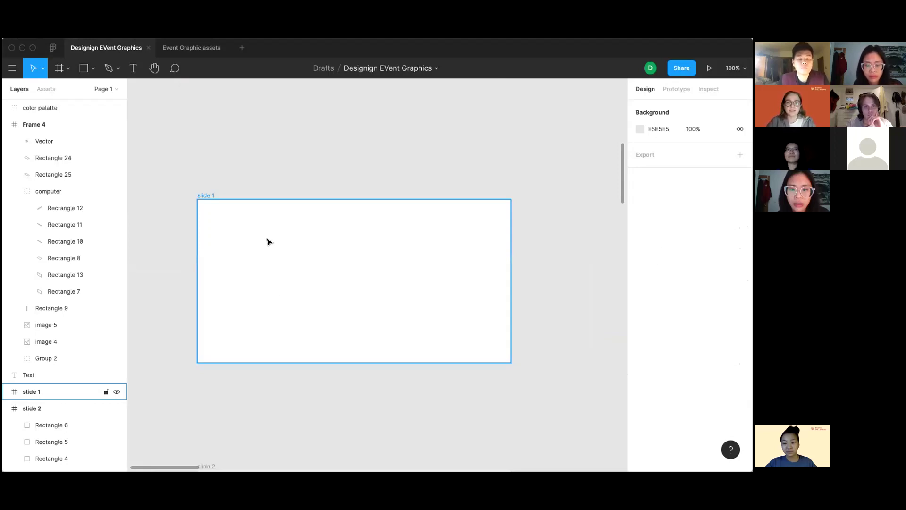
{"action": "left_click", "coordinate": [165, 88]}
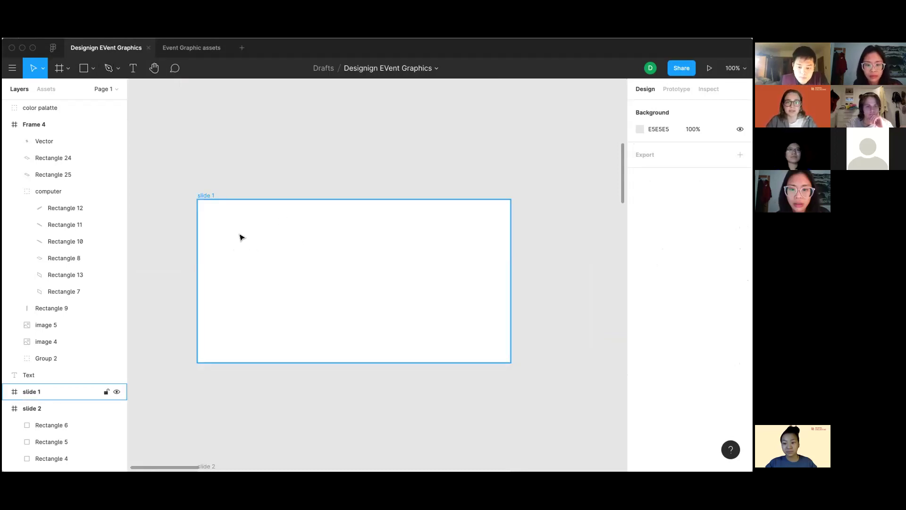
{"action": "key", "text": "t"}
{"action": "left_click", "coordinate": [234, 247]}
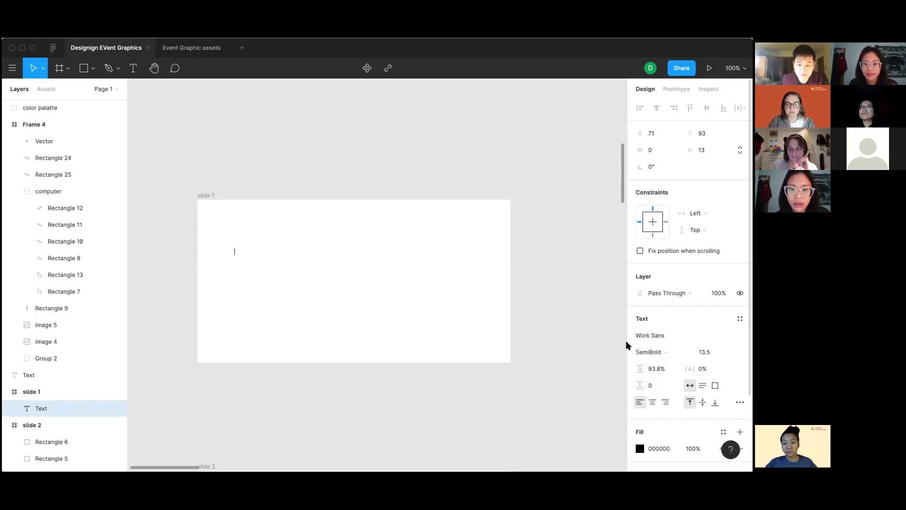
{"action": "left_click", "coordinate": [655, 354]}
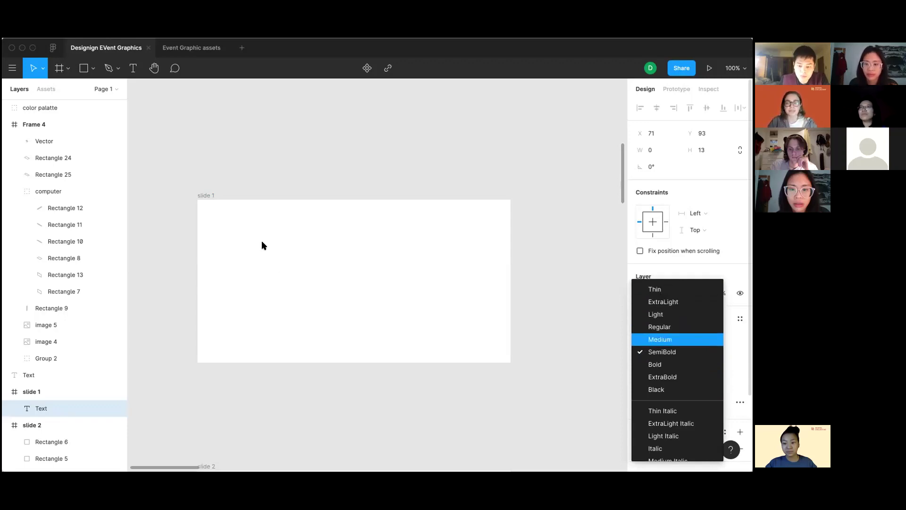
{"action": "key", "text": "Escape"}
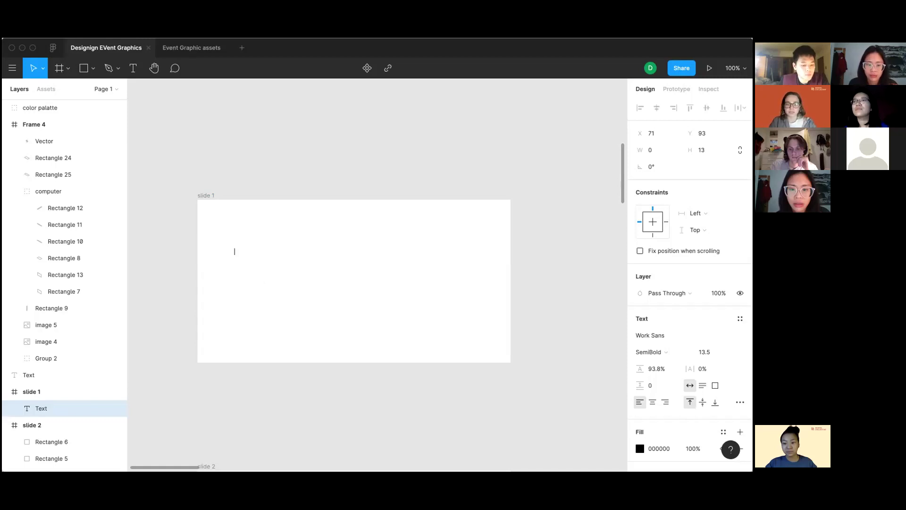
{"action": "type", "text": "Desi"}
{"action": "key", "text": "BackSpace"}
{"action": "key", "text": "BackSpace"}
{"action": "key", "text": "BackSpace"}
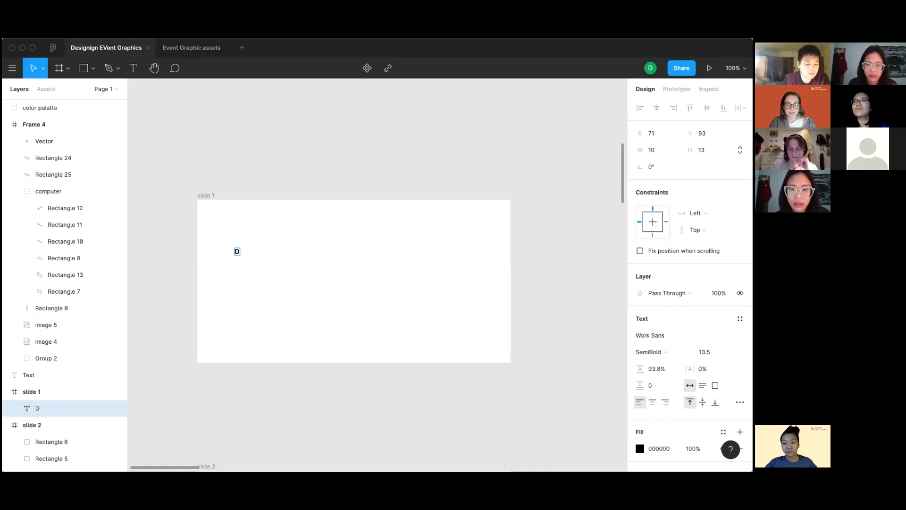
{"action": "type", "text": "ES"}
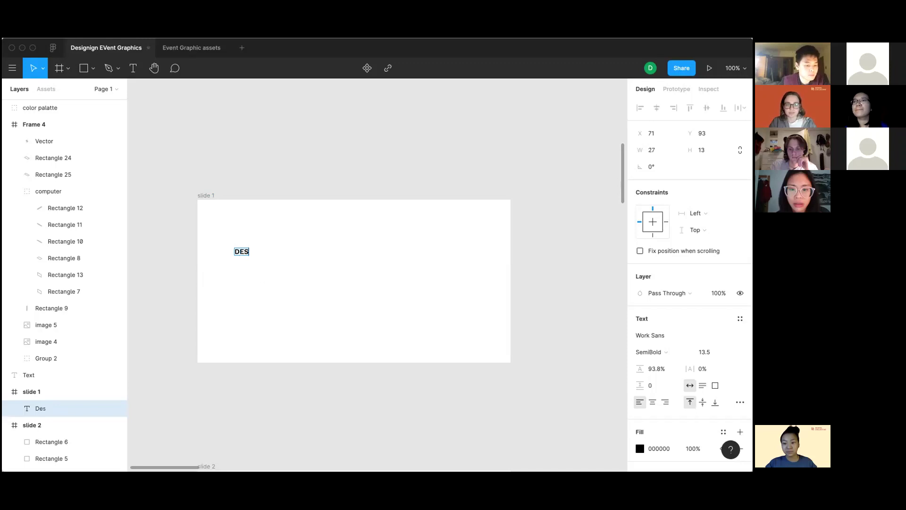
{"action": "key", "text": "BackSpace"}
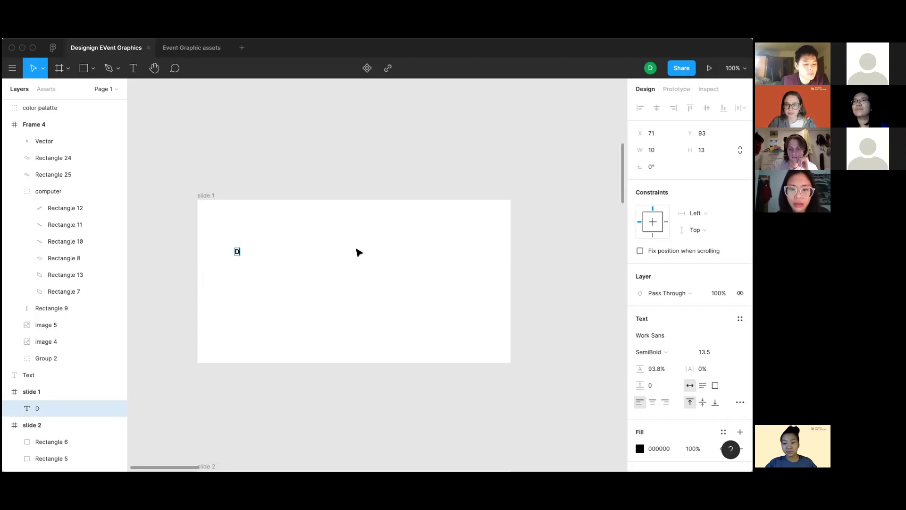
{"action": "key", "text": "Escape"}
{"action": "key", "text": "BackSpace"}
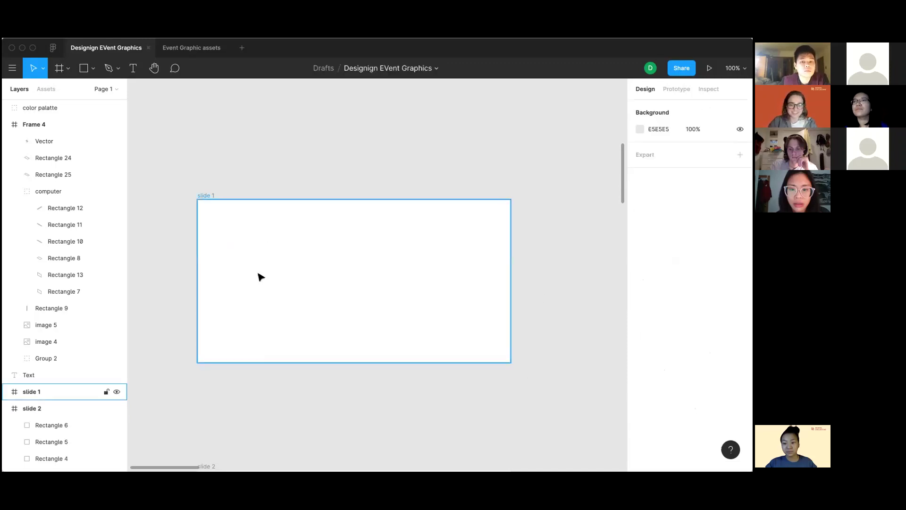
{"action": "key", "text": "t"}
{"action": "left_click", "coordinate": [232, 256]}
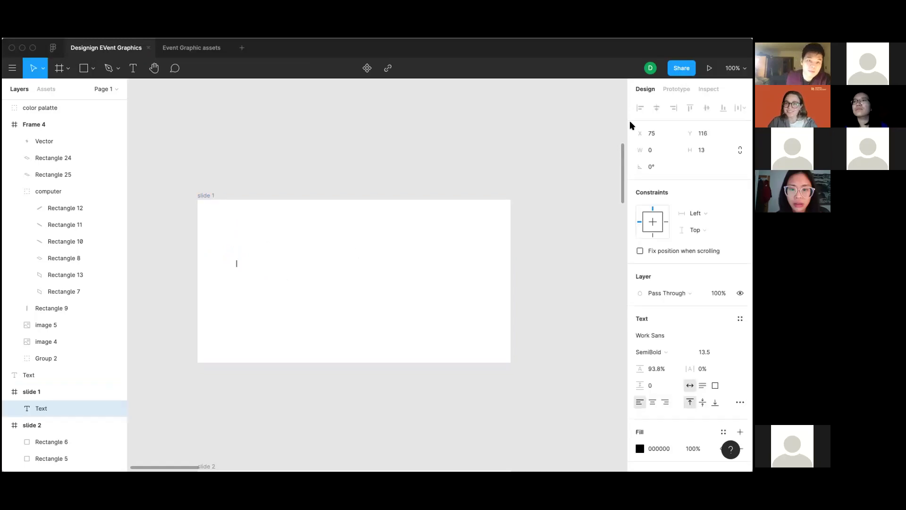
{"action": "left_click", "coordinate": [406, 176]}
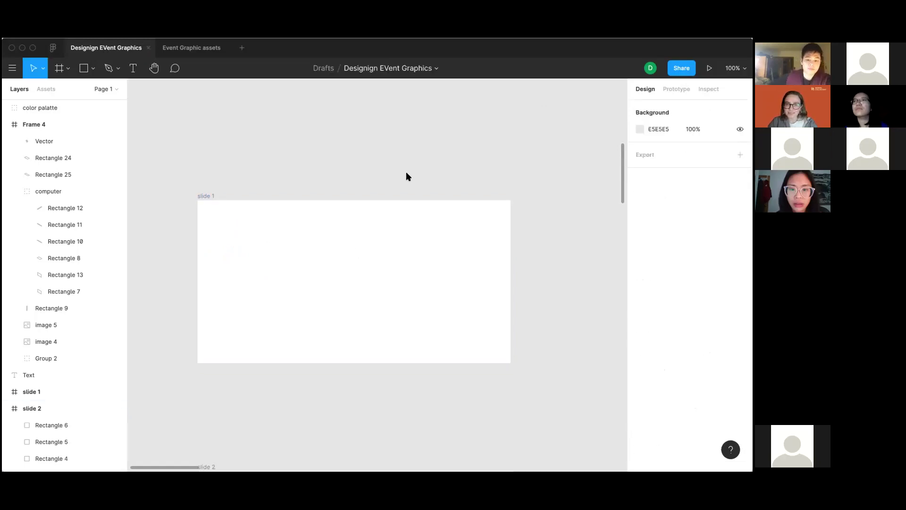
Step: Examine the finished event graphic above slide 1 and the preset frame size categories
{"action": "scroll", "coordinate": [407, 177], "scroll_direction": "up", "scroll_amount": 8}
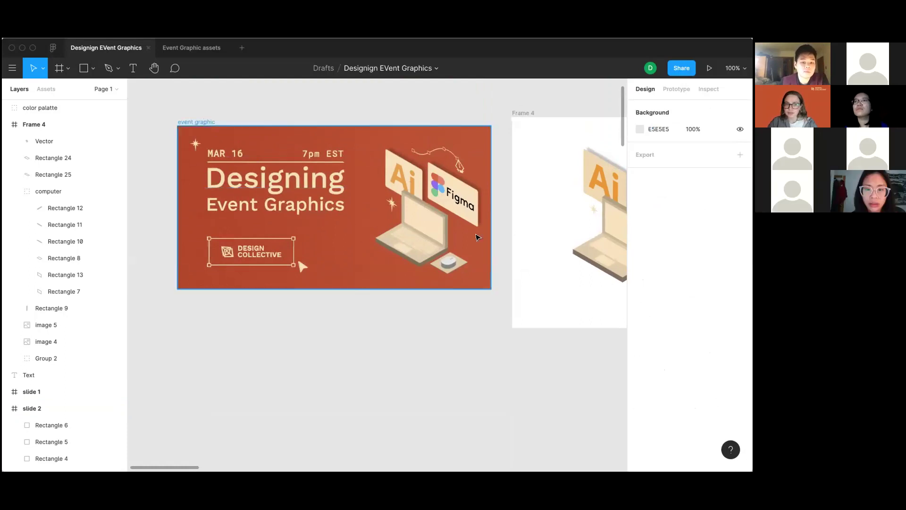
{"action": "left_click", "coordinate": [486, 245]}
{"action": "right_click", "coordinate": [471, 345]}
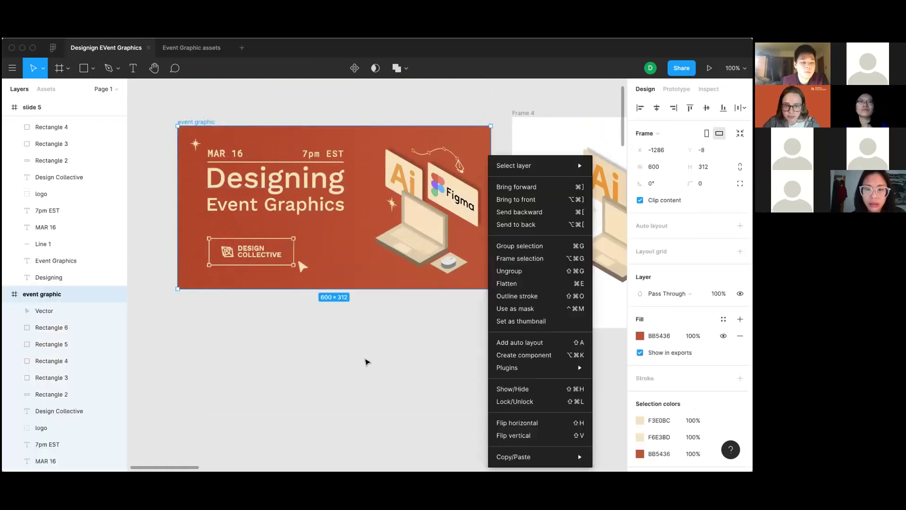
{"action": "scroll", "coordinate": [367, 361], "scroll_direction": "down", "scroll_amount": 1}
{"action": "scroll", "coordinate": [367, 362], "scroll_direction": "down", "scroll_amount": 5}
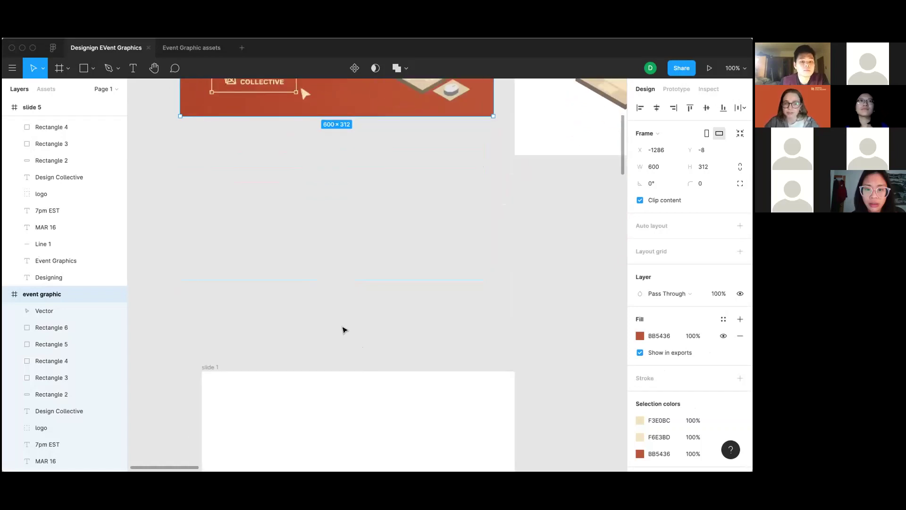
{"action": "key", "text": "f"}
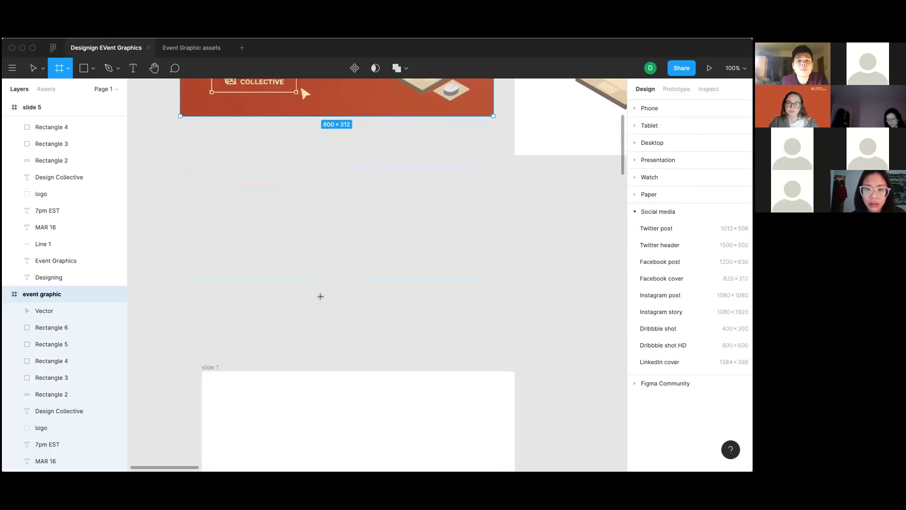
{"action": "scroll", "coordinate": [319, 296], "scroll_direction": "down", "scroll_amount": 3}
{"action": "left_click", "coordinate": [635, 212]}
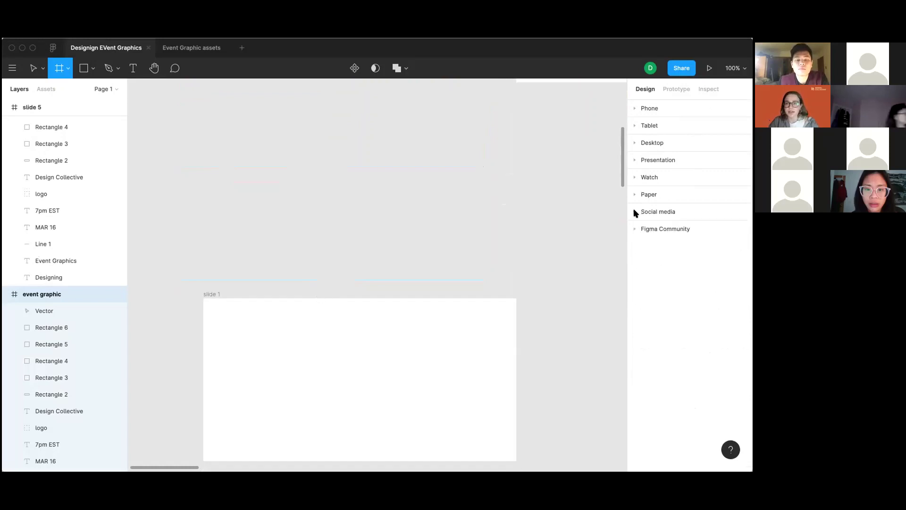
Step: Add a text layer reading "Designing" in the upper left area of slide 1
{"action": "scroll", "coordinate": [271, 255], "scroll_direction": "down", "scroll_amount": 5}
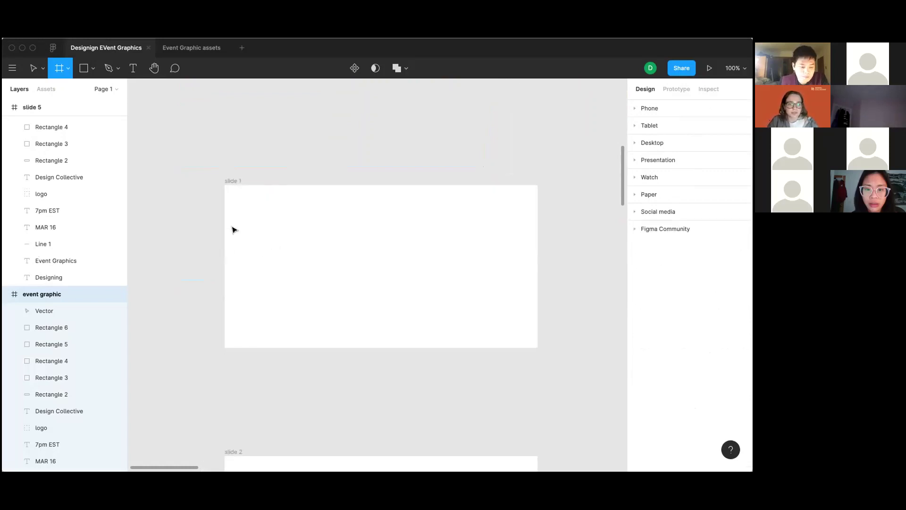
{"action": "key", "text": "v"}
{"action": "left_click", "coordinate": [252, 221]}
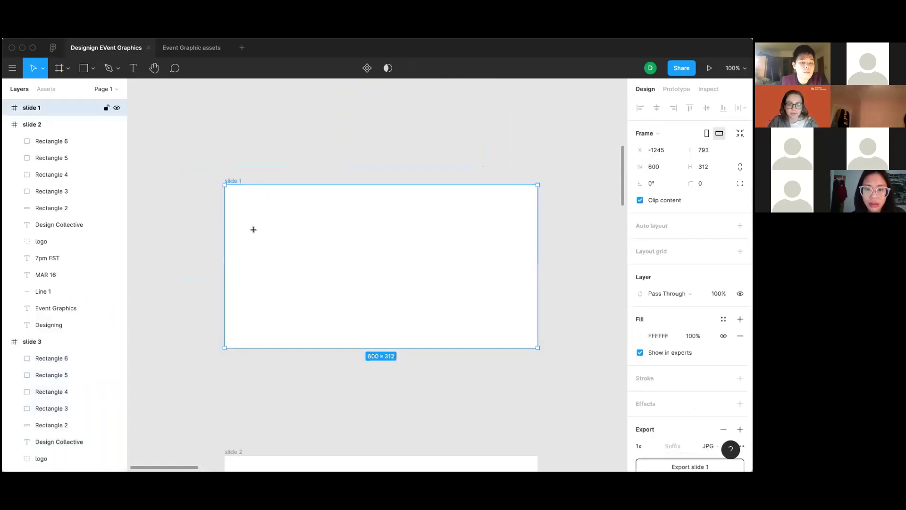
{"action": "key", "text": "t"}
{"action": "left_click", "coordinate": [262, 229]}
{"action": "type", "text": "Desi"}
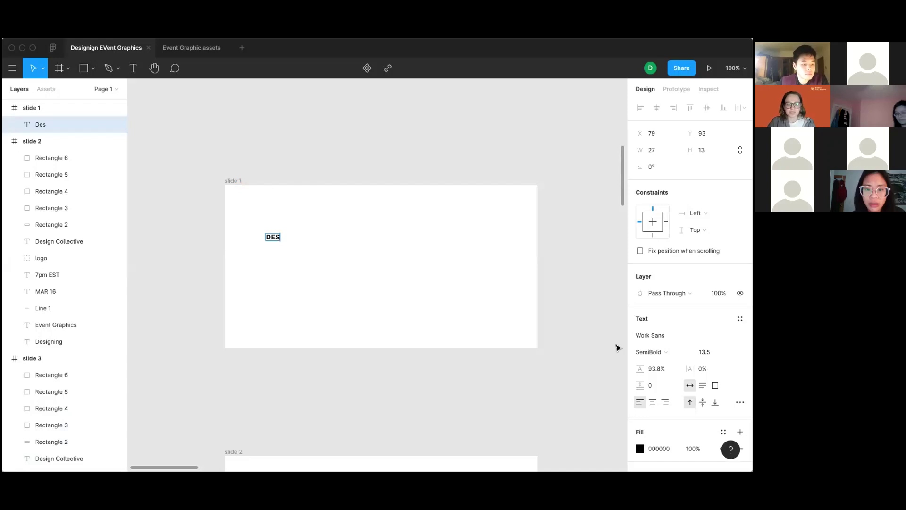
{"action": "type", "text": "gnign"}
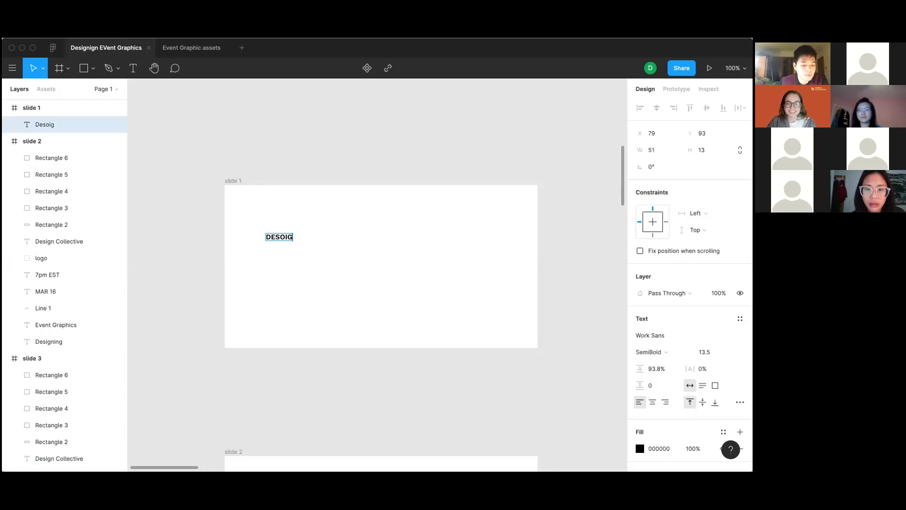
{"action": "key", "text": "BackSpace"}
{"action": "key", "text": "BackSpace"}
{"action": "key", "text": "BackSpace"}
{"action": "type", "text": "igning"}
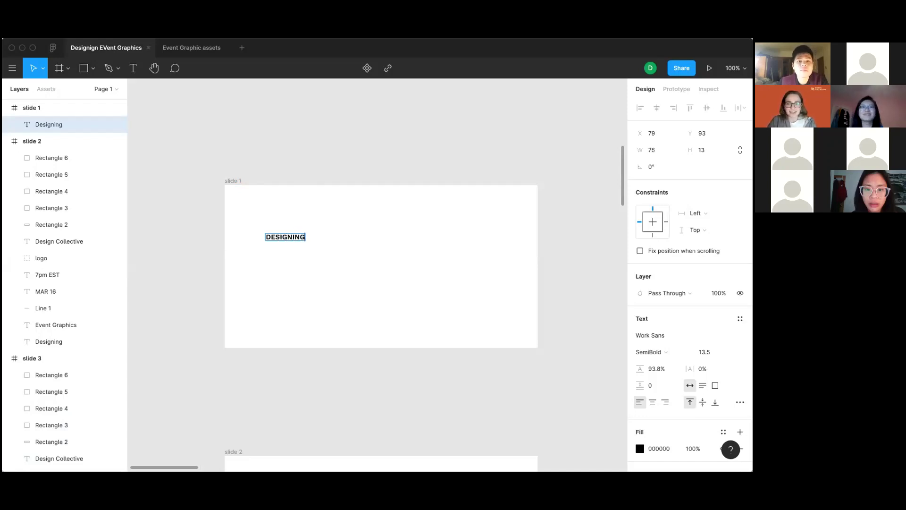
{"action": "key", "text": "Escape"}
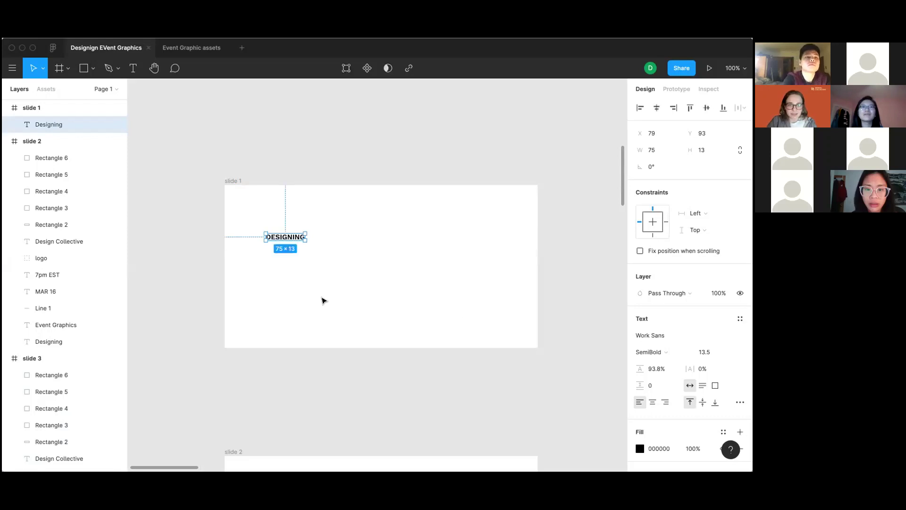
Step: Add a second text layer reading "event graphics" on slide 1 and left-align it directly beneath "Designing"
{"action": "key", "text": "t"}
{"action": "left_click", "coordinate": [262, 270]}
{"action": "type", "text": "event graph"}
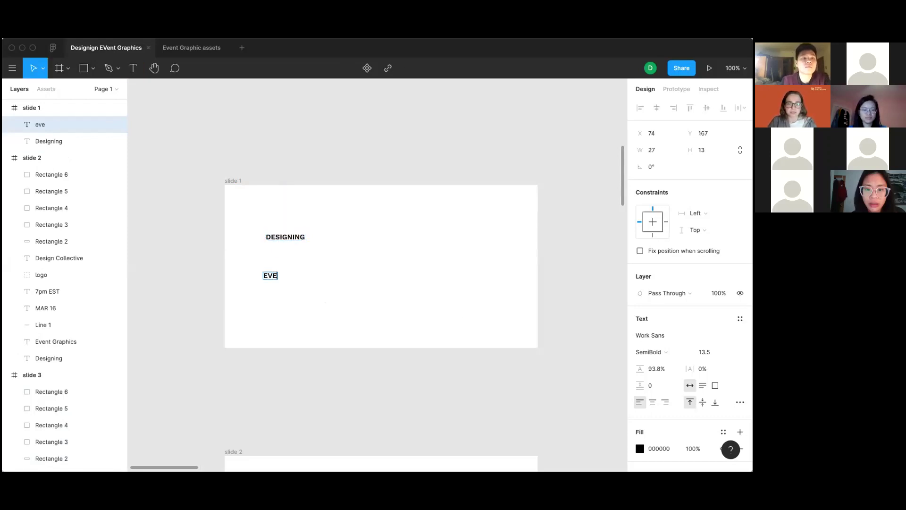
{"action": "type", "text": "ics"}
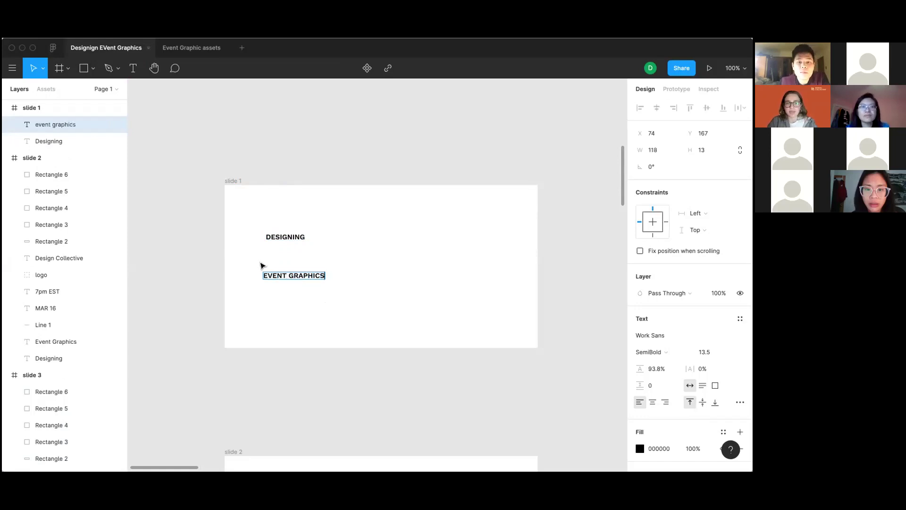
{"action": "key", "text": "Escape"}
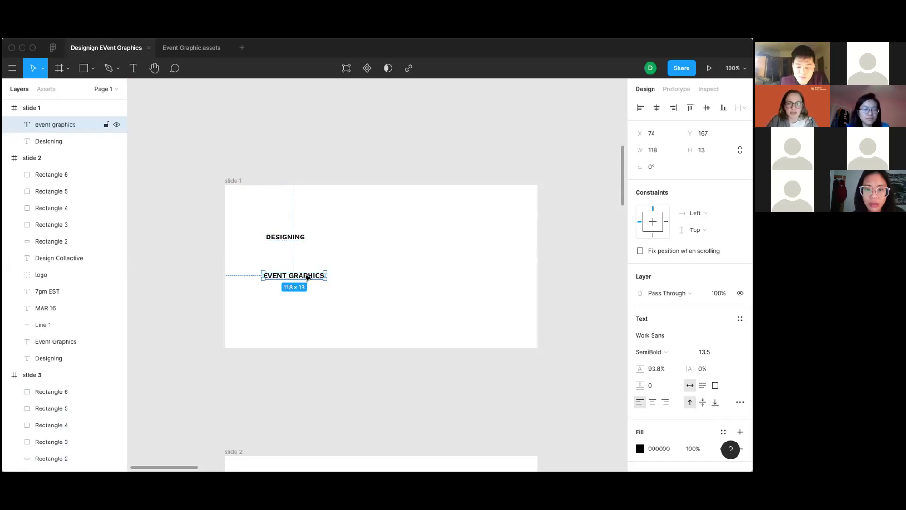
{"action": "left_click_drag", "start_coordinate": [307, 278], "coordinate": [310, 251]}
Step: Move the "Designing" text near slide 1's upper left corner, at about X 34, Y 17
{"action": "left_click", "coordinate": [305, 239]}
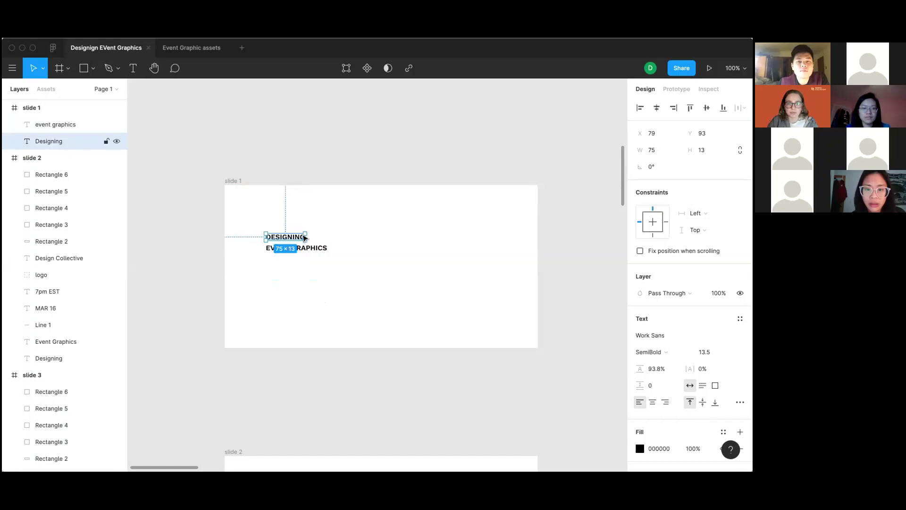
{"action": "double_click", "coordinate": [295, 237]}
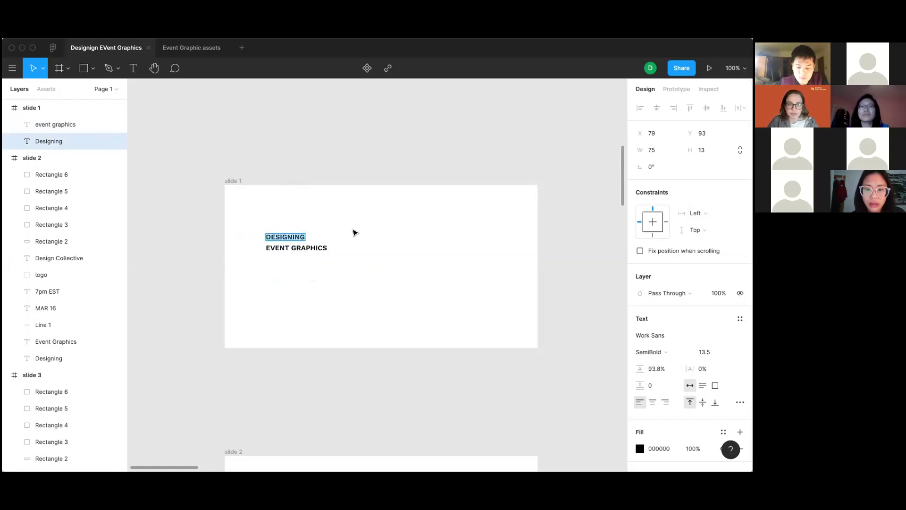
{"action": "key", "text": "Escape"}
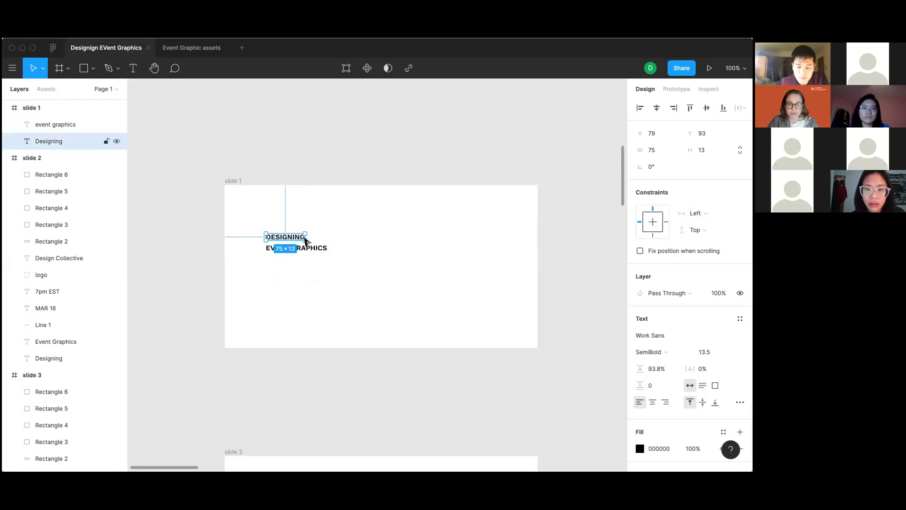
{"action": "left_click_drag", "start_coordinate": [305, 241], "coordinate": [280, 199]}
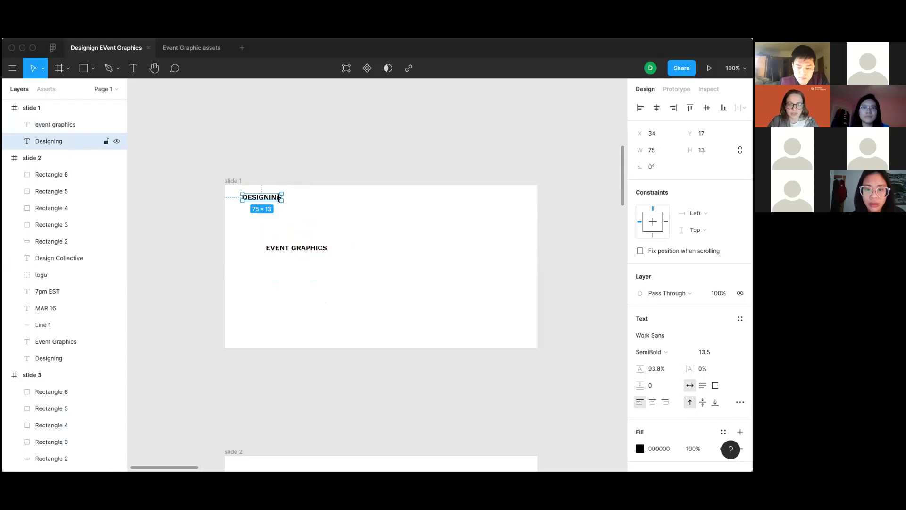
Step: Enlarge the "Designing" text box to about 175 × 57 and set its font size to 57
{"action": "key", "text": "super+equal"}
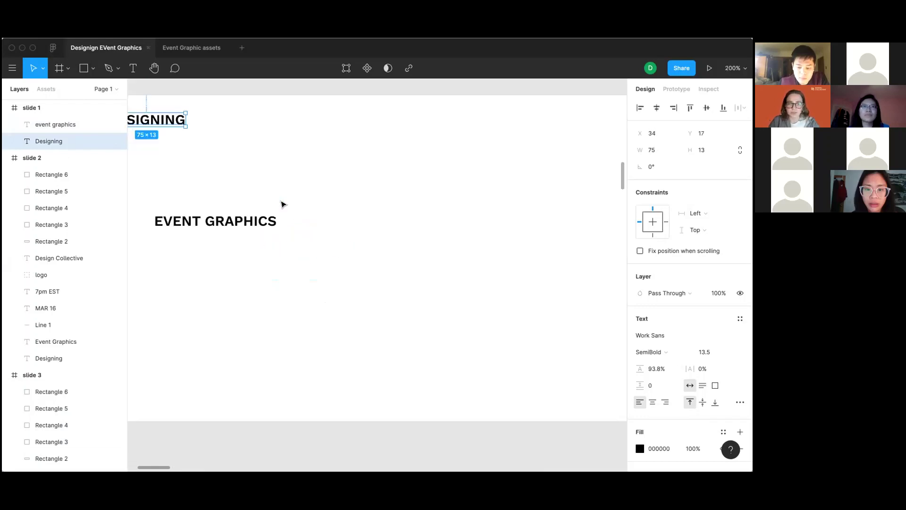
{"action": "scroll", "coordinate": [281, 204], "scroll_direction": "up", "scroll_amount": 3}
{"action": "scroll", "coordinate": [281, 204], "scroll_direction": "left", "scroll_amount": 3}
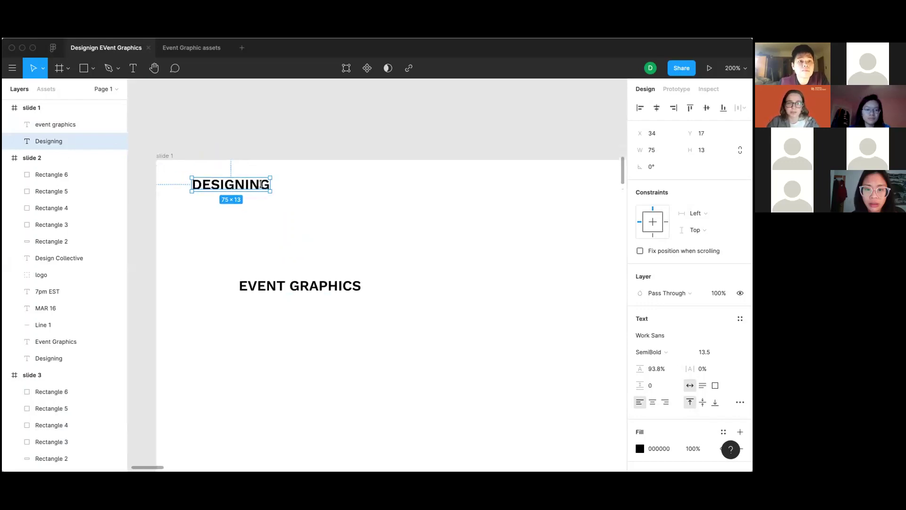
{"action": "left_click_drag", "start_coordinate": [310, 207], "coordinate": [373, 235]}
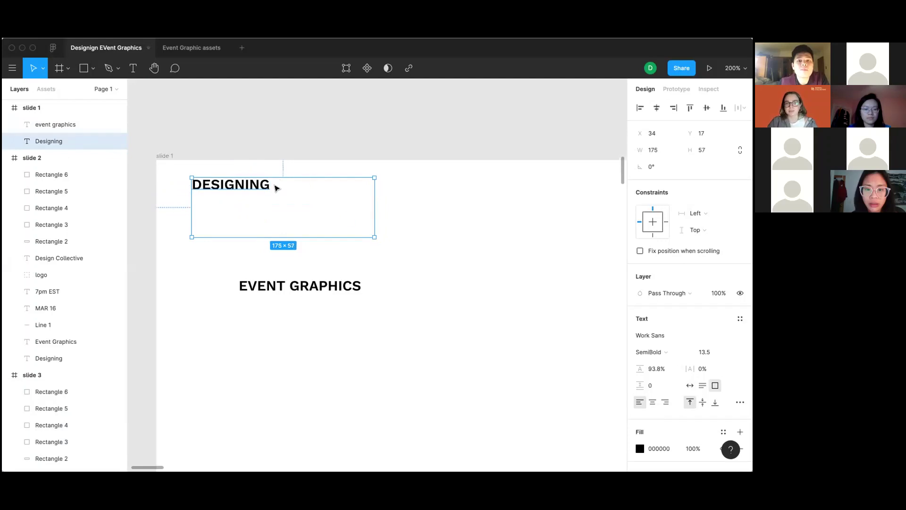
{"action": "double_click", "coordinate": [256, 182]}
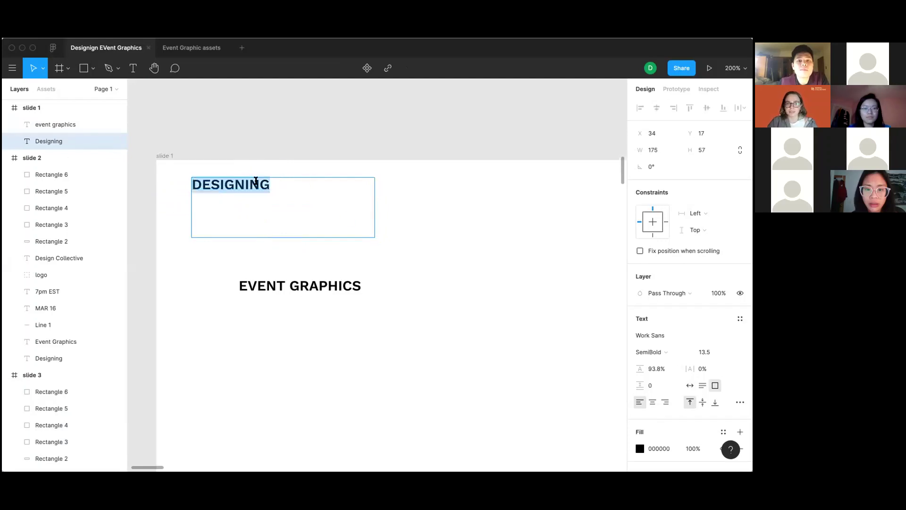
{"action": "left_click", "coordinate": [706, 351]}
{"action": "type", "text": "57"}
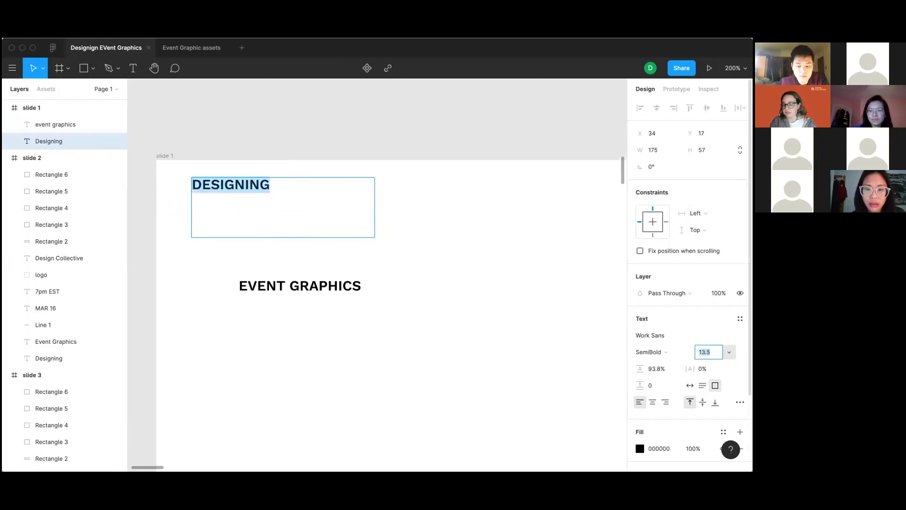
{"action": "key", "text": "Return"}
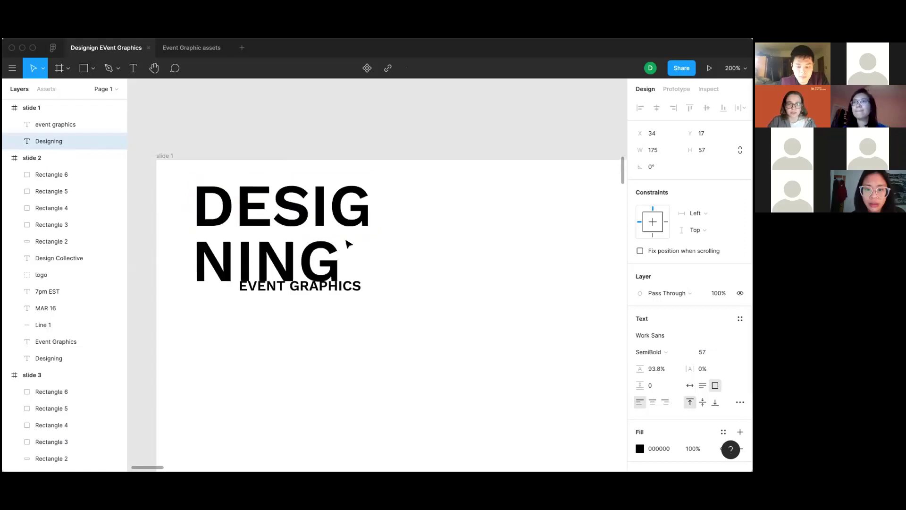
Step: Widen the "Designing" text box to about 330 and move it to about X 38, Y 57 on slide 1
{"action": "key", "text": "Escape"}
{"action": "left_click_drag", "start_coordinate": [378, 220], "coordinate": [536, 221]}
{"action": "left_click_drag", "start_coordinate": [416, 212], "coordinate": [415, 229]}
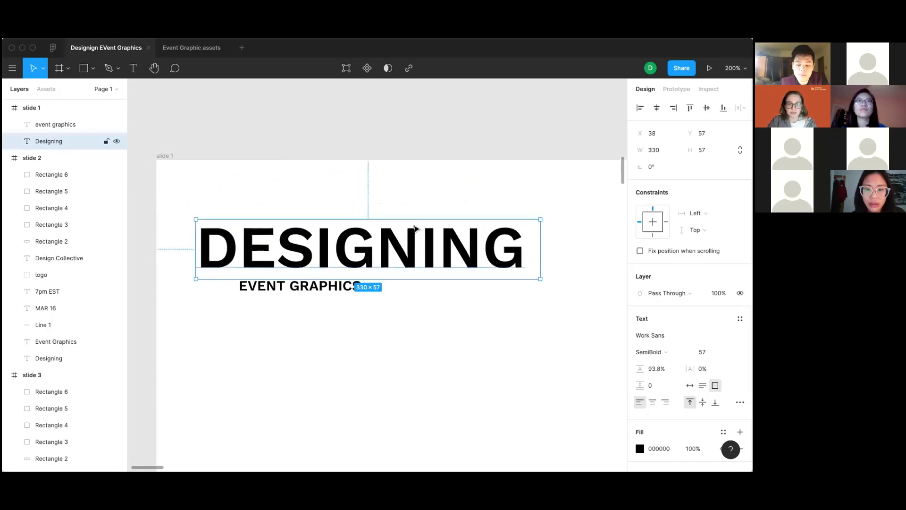
Step: Set the font size of the "event graphics" text to 36
{"action": "left_click", "coordinate": [303, 283]}
{"action": "left_click", "coordinate": [705, 352]}
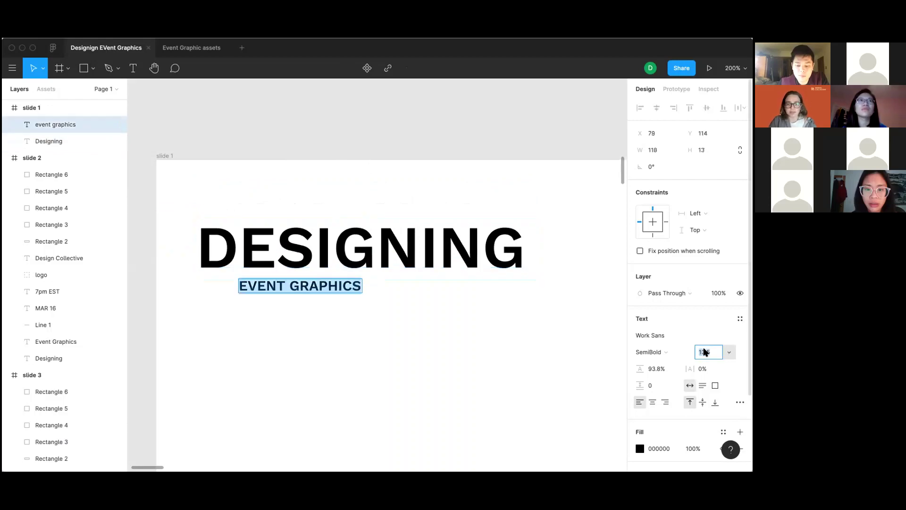
{"action": "key", "text": "Return"}
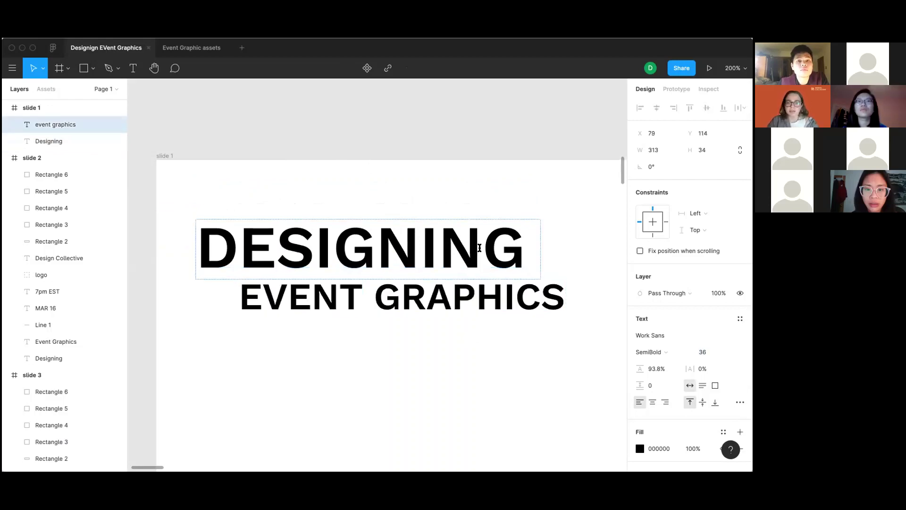
Step: Narrow the "Designing" text box to about 318 wide so it fits closely around the word
{"action": "left_click", "coordinate": [537, 245]}
{"action": "key", "text": "Escape"}
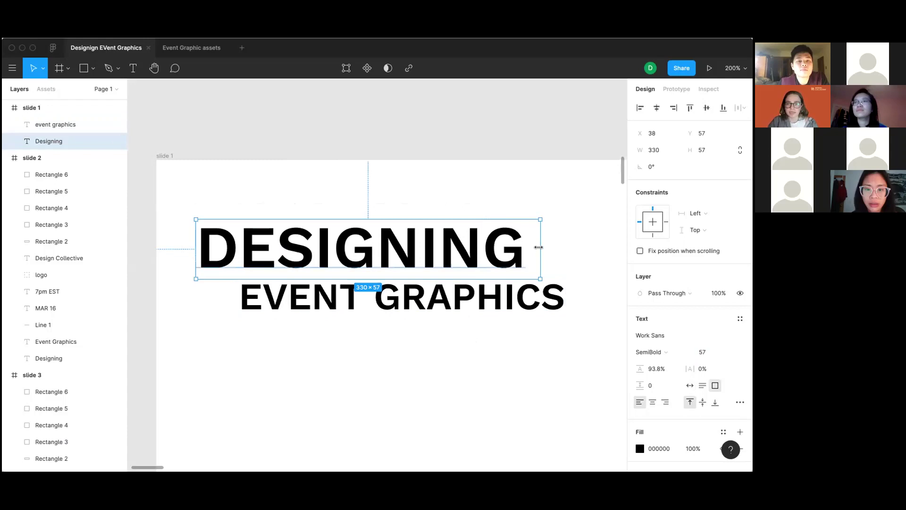
{"action": "left_click_drag", "start_coordinate": [541, 247], "coordinate": [528, 247]}
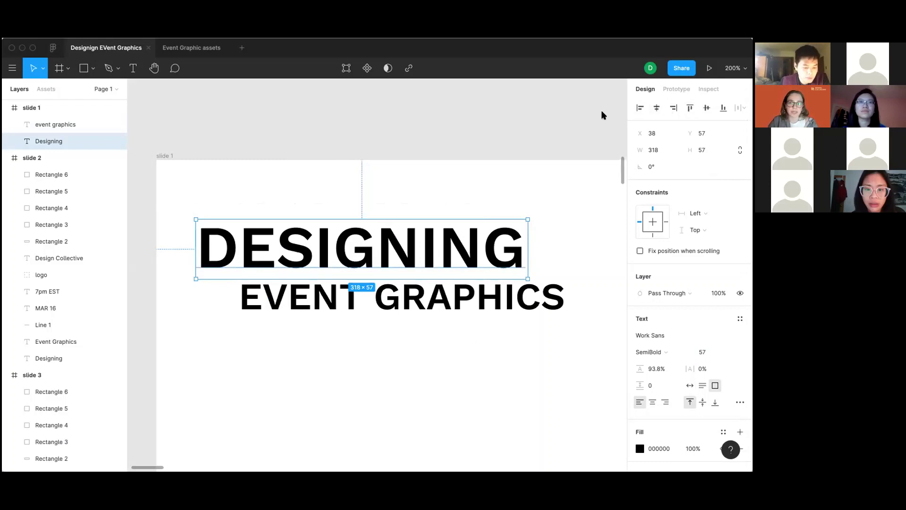
Step: Align the horizontal centers of both title texts and move them together so "Designing" sits at about X 49, Y 87
{"action": "left_click_drag", "start_coordinate": [451, 185], "coordinate": [493, 334]}
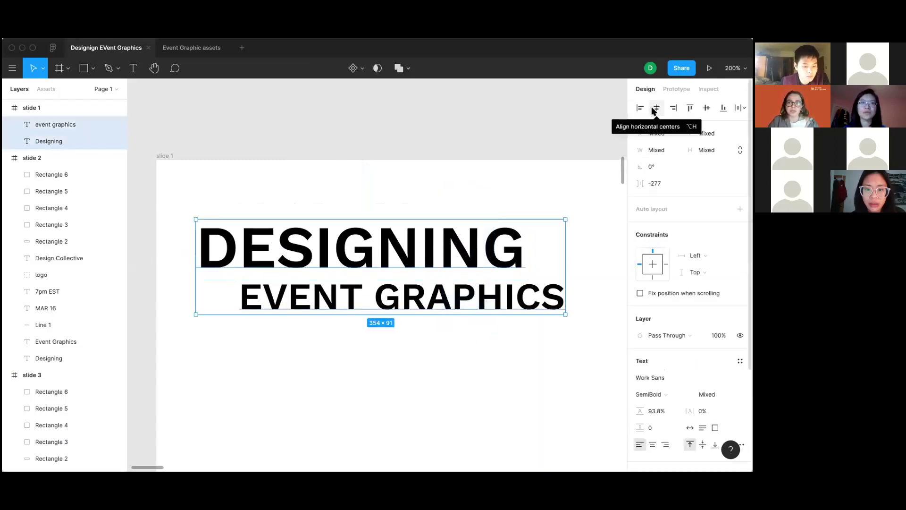
{"action": "left_click", "coordinate": [653, 110]}
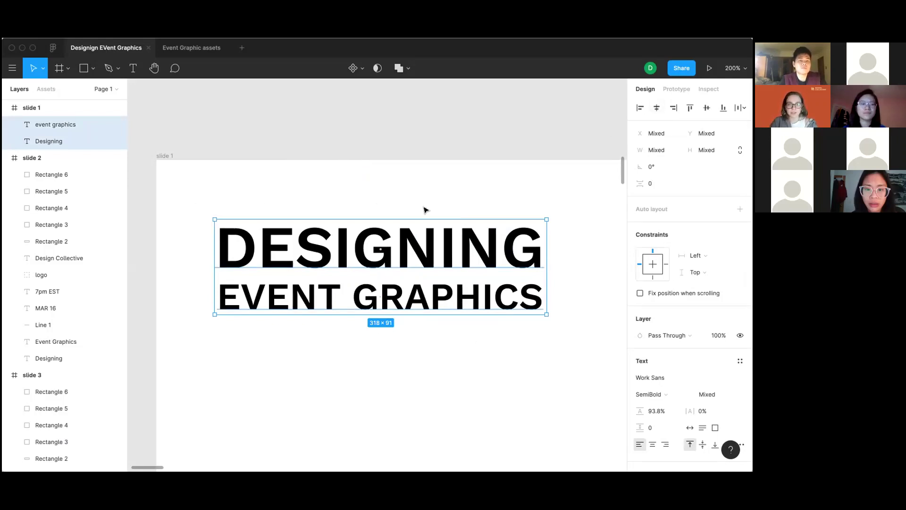
{"action": "left_click_drag", "start_coordinate": [405, 253], "coordinate": [392, 252]}
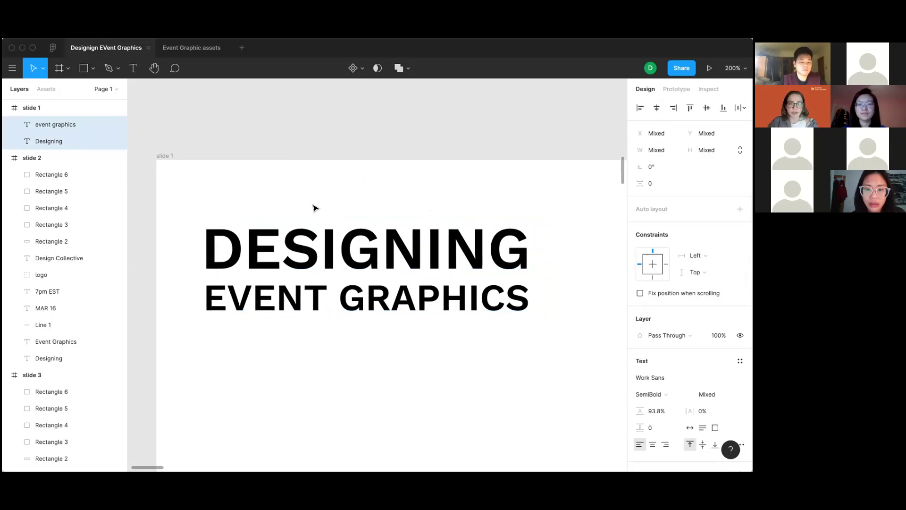
{"action": "left_click_drag", "start_coordinate": [392, 259], "coordinate": [404, 277]}
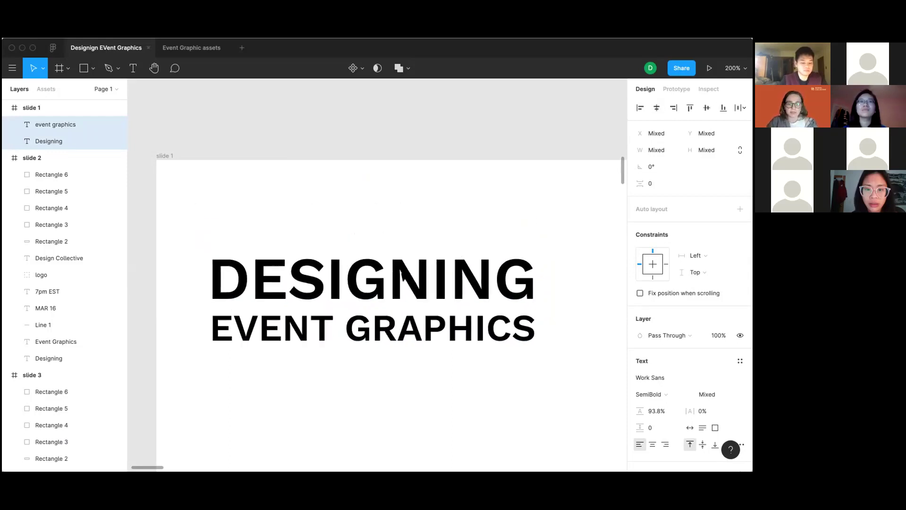
Step: Set the font weight of both "Designing" and "event graphics" to Medium
{"action": "double_click", "coordinate": [381, 293]}
{"action": "left_click", "coordinate": [659, 353]}
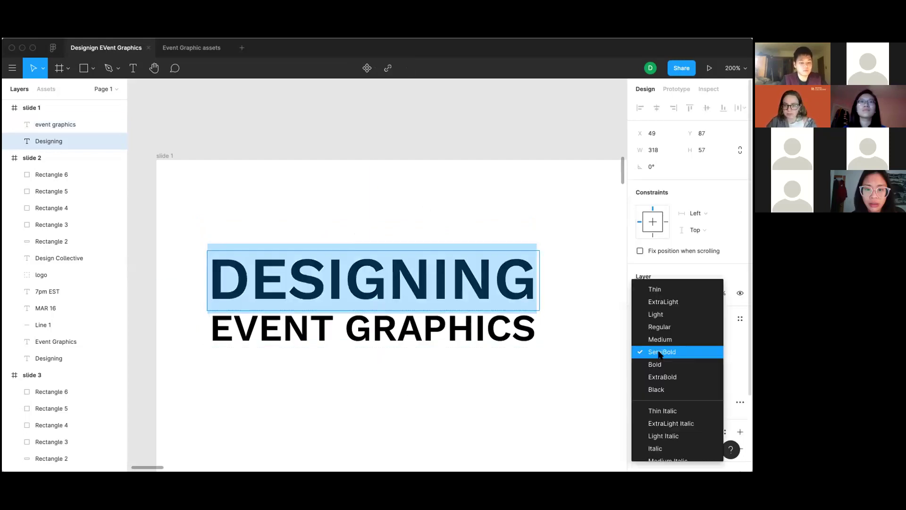
{"action": "left_click", "coordinate": [660, 339]}
{"action": "key", "text": "Escape"}
{"action": "key", "text": "Tab"}
{"action": "key", "text": "Return"}
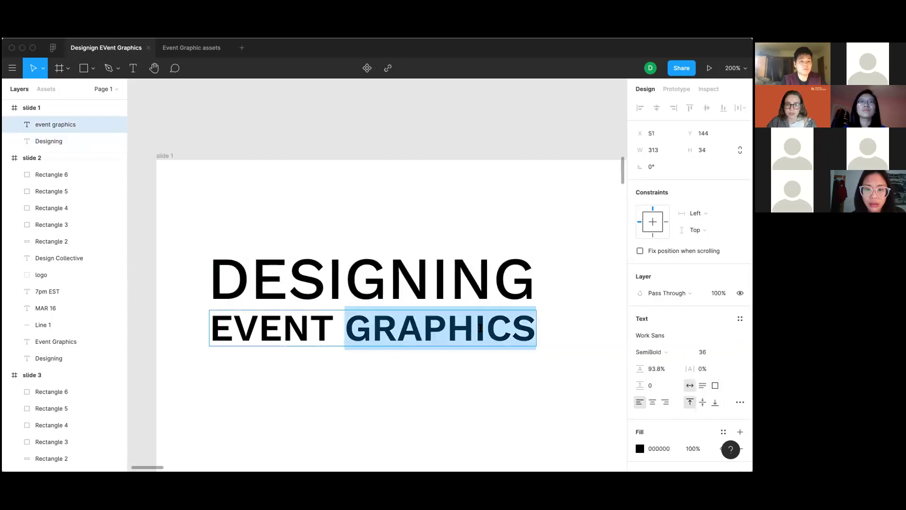
{"action": "left_click", "coordinate": [662, 352]}
{"action": "left_click", "coordinate": [658, 338]}
{"action": "key", "text": "Escape"}
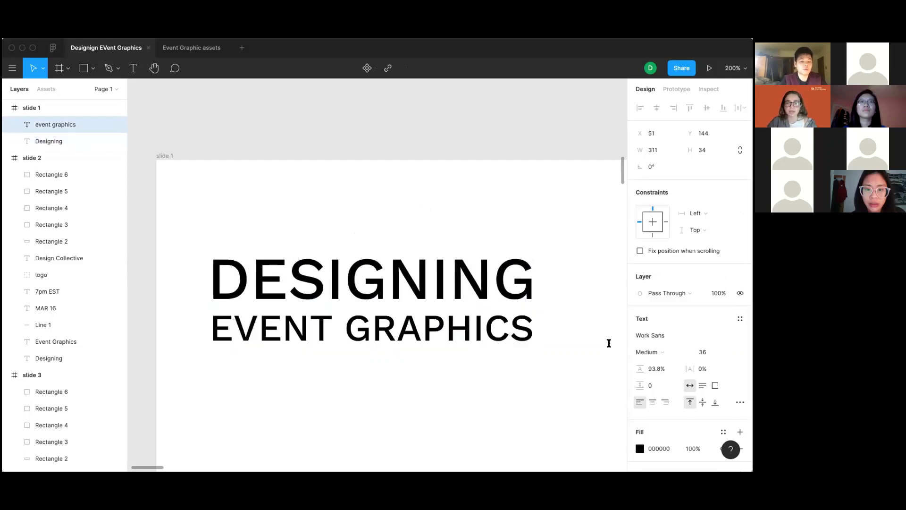
Step: Try the Bold weight on "Designing" and the Regular weight on "graphics", and restore the Medium weight
{"action": "double_click", "coordinate": [446, 278]}
{"action": "double_click", "coordinate": [446, 278]}
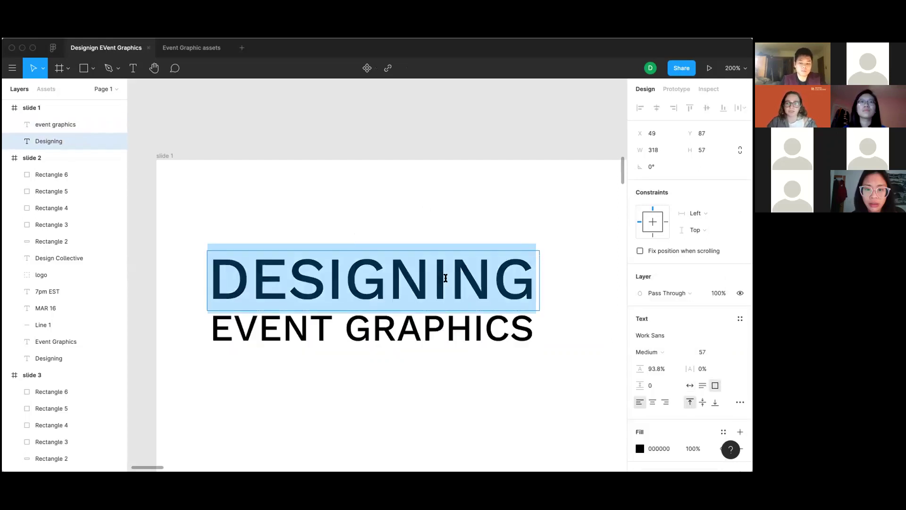
{"action": "left_click", "coordinate": [637, 353]}
{"action": "left_click", "coordinate": [653, 377]}
{"action": "key", "text": "Escape"}
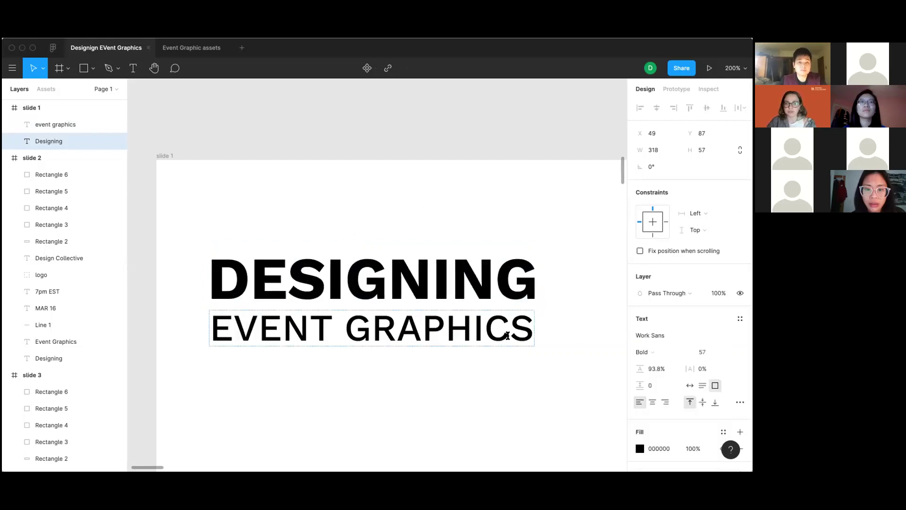
{"action": "double_click", "coordinate": [508, 335]}
{"action": "left_click", "coordinate": [647, 352]}
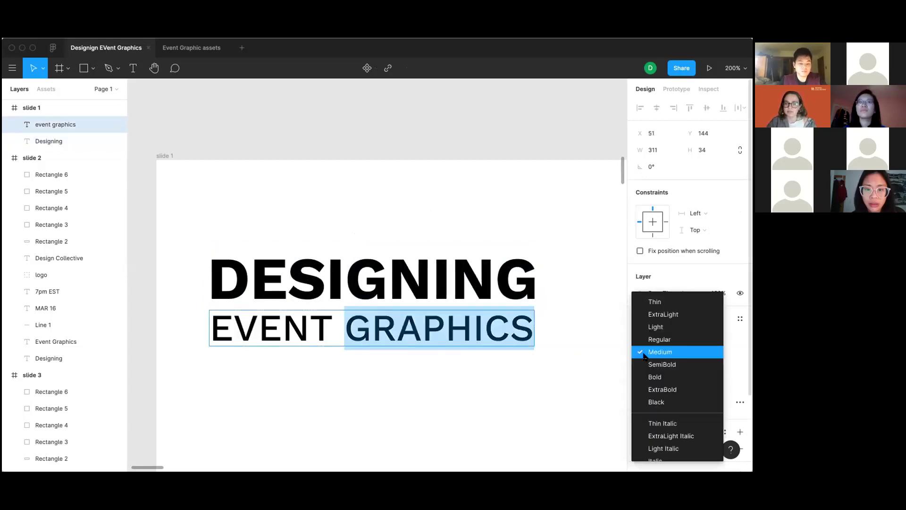
{"action": "left_click", "coordinate": [659, 340]}
{"action": "key", "text": "Escape"}
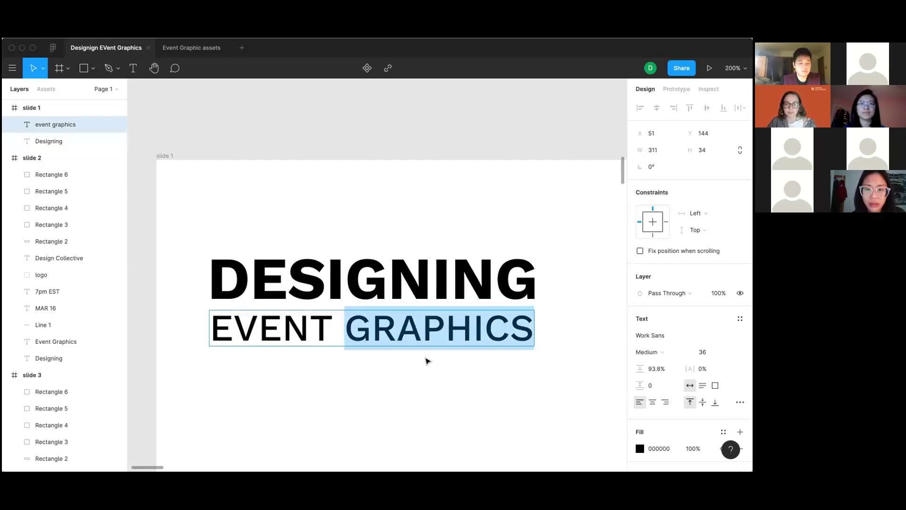
{"action": "key", "text": "Escape"}
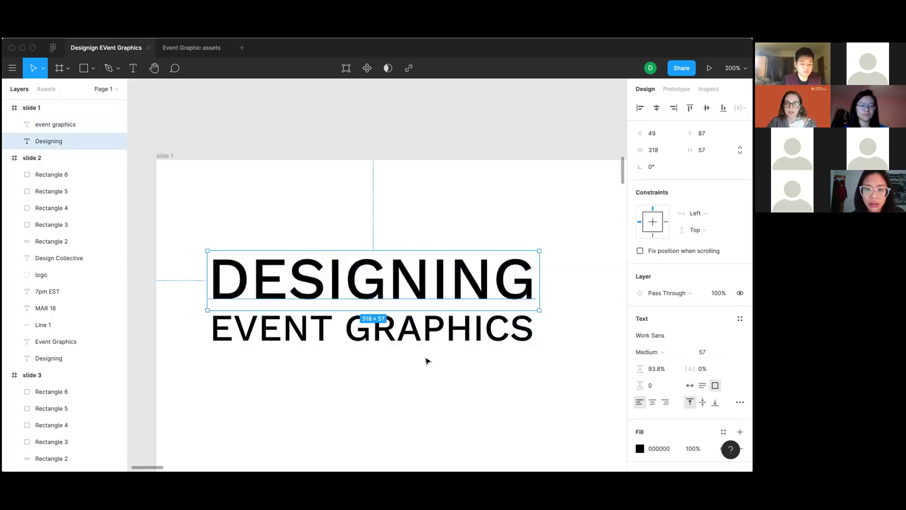
Step: Draw a thin line about 310 long just above "Designing", spanning the width of the title
{"action": "scroll", "coordinate": [254, 288], "scroll_direction": "down", "scroll_amount": 2}
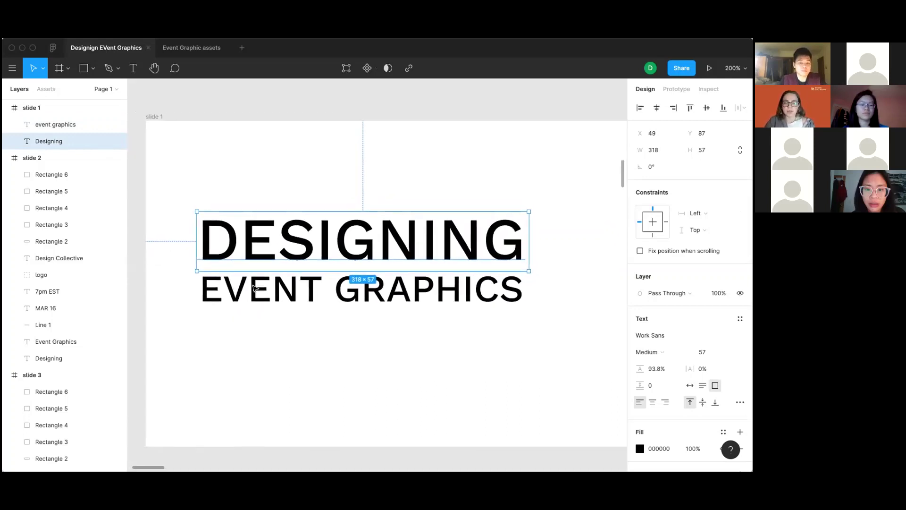
{"action": "left_click", "coordinate": [241, 189]}
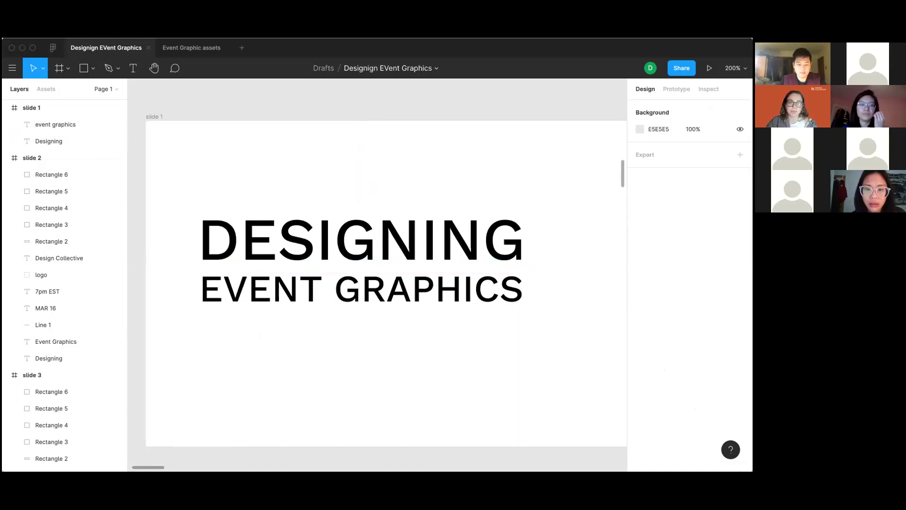
{"action": "left_click", "coordinate": [97, 71]}
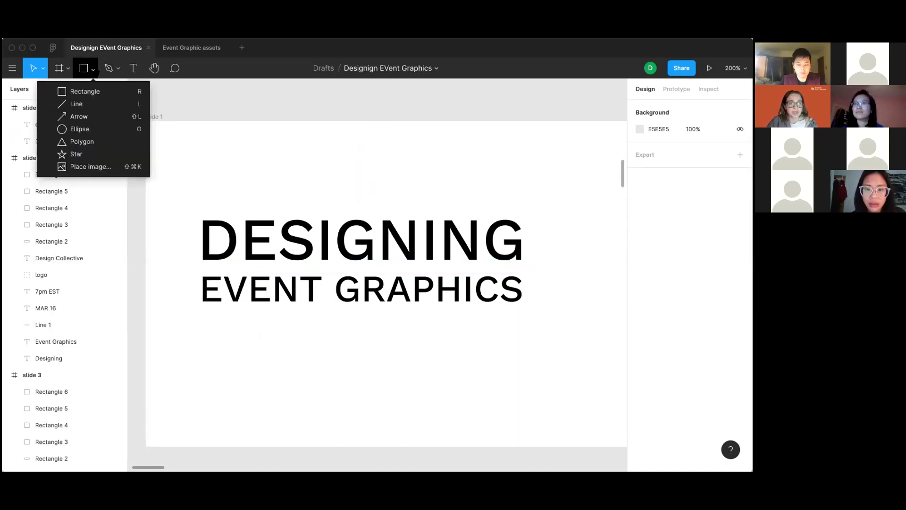
{"action": "left_click", "coordinate": [114, 103]}
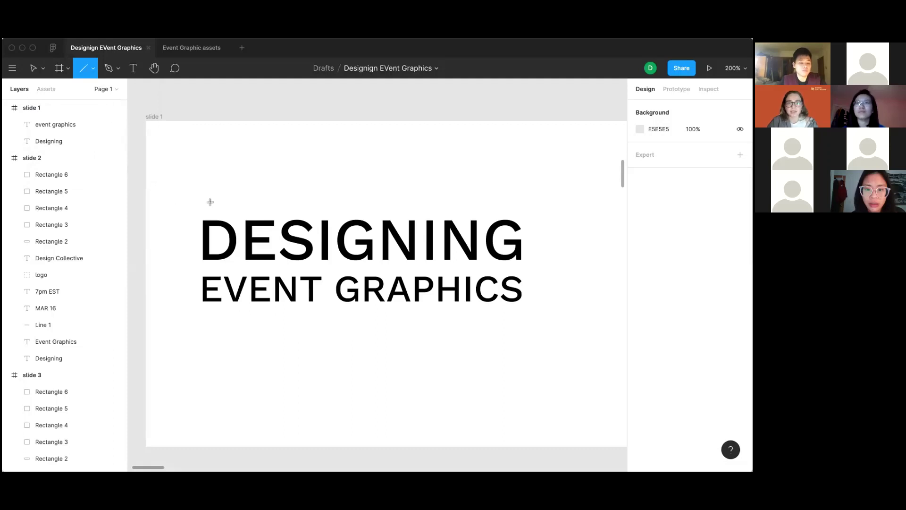
{"action": "left_click_drag", "start_coordinate": [201, 204], "coordinate": [343, 191]}
{"action": "left_click_drag", "start_coordinate": [446, 187], "coordinate": [523, 204]}
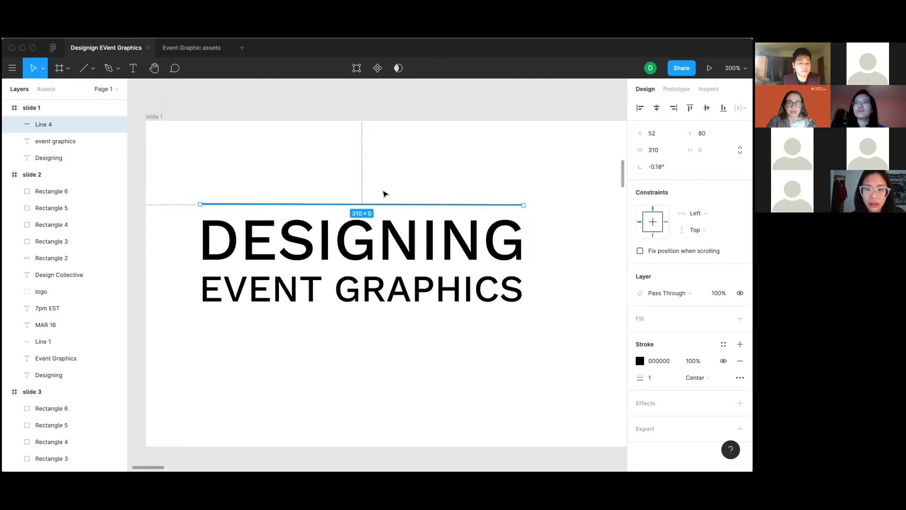
Step: Set the rotation of the line above the title to 0°
{"action": "left_click", "coordinate": [656, 168]}
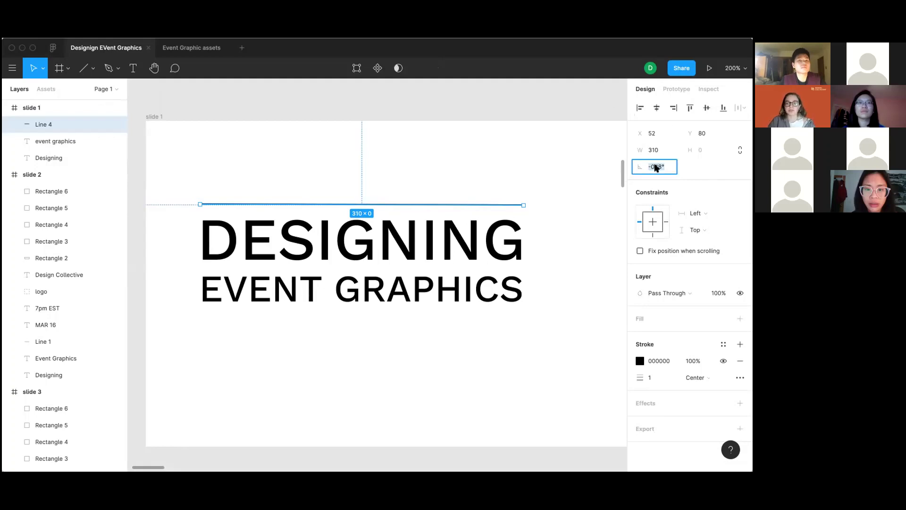
{"action": "type", "text": "0"}
{"action": "key", "text": "Return"}
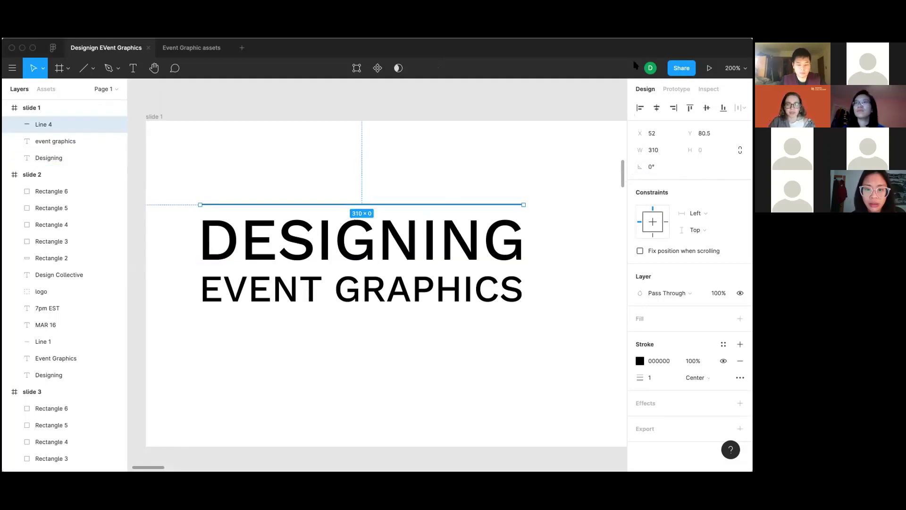
Step: Align the horizontal centers of the line, "Designing" and "event graphics" on slide 1
{"action": "left_click_drag", "start_coordinate": [499, 359], "coordinate": [466, 289]}
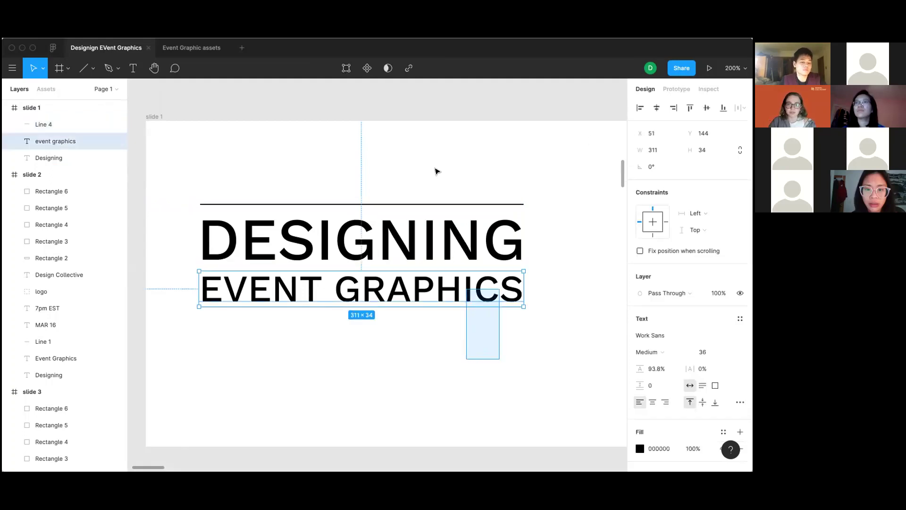
{"action": "left_click_drag", "start_coordinate": [435, 171], "coordinate": [435, 168]}
{"action": "left_click", "coordinate": [655, 108]}
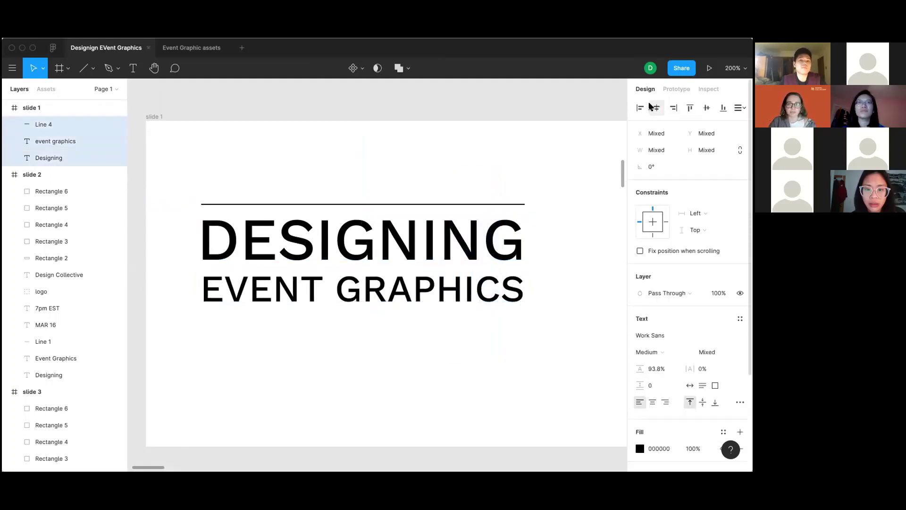
{"action": "left_click", "coordinate": [468, 170]}
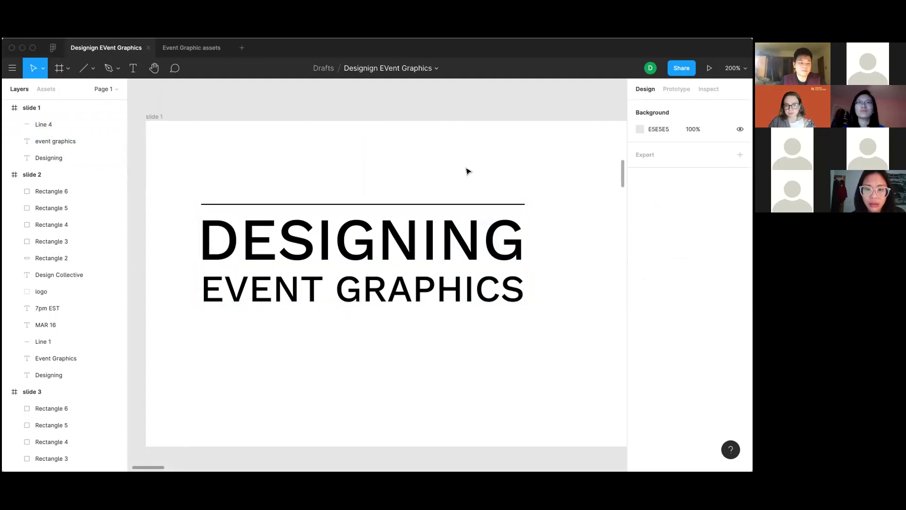
{"action": "scroll", "coordinate": [442, 357], "scroll_direction": "up", "scroll_amount": 2}
{"action": "scroll", "coordinate": [443, 358], "scroll_direction": "down", "scroll_amount": 4}
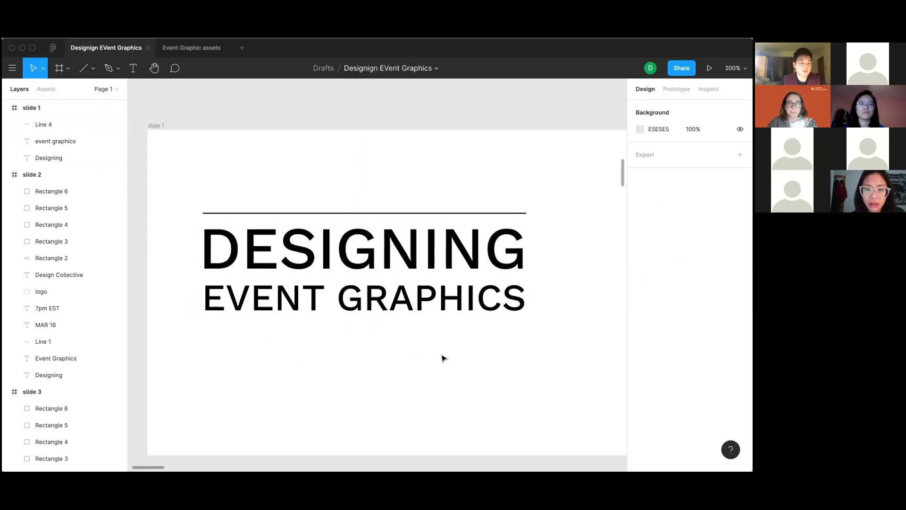
{"action": "scroll", "coordinate": [442, 358], "scroll_direction": "up", "scroll_amount": 2}
{"action": "scroll", "coordinate": [442, 358], "scroll_direction": "left", "scroll_amount": 2}
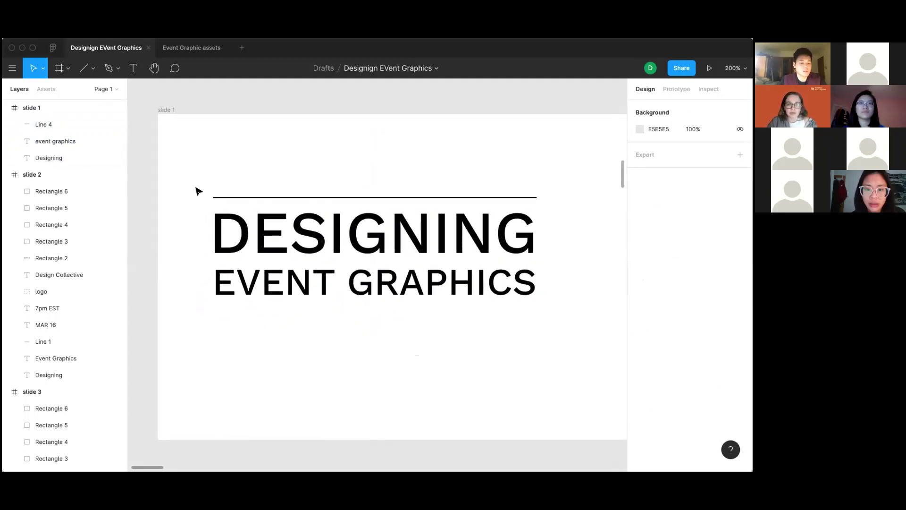
Step: Add a text layer reading "MAR 16" near the start of the line above "Designing" on slide 1
{"action": "key", "text": "t"}
{"action": "left_click", "coordinate": [218, 181]}
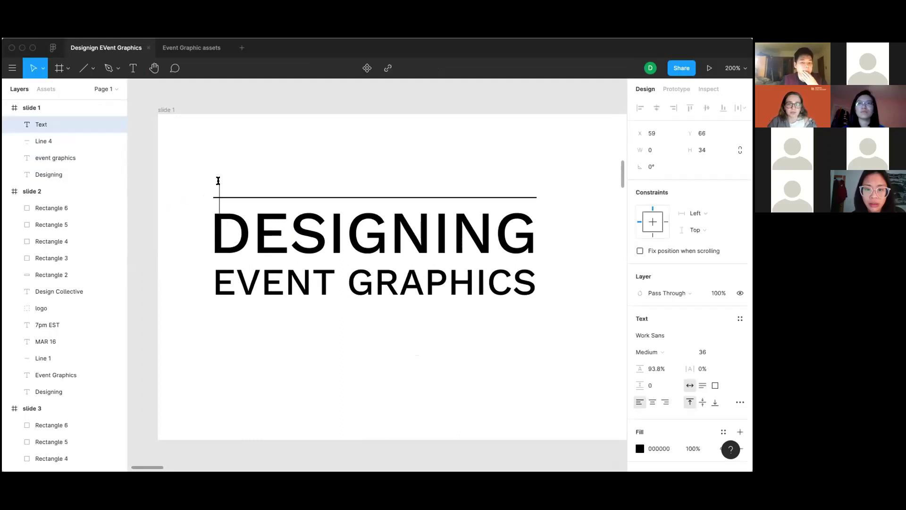
{"action": "type", "text": "M"}
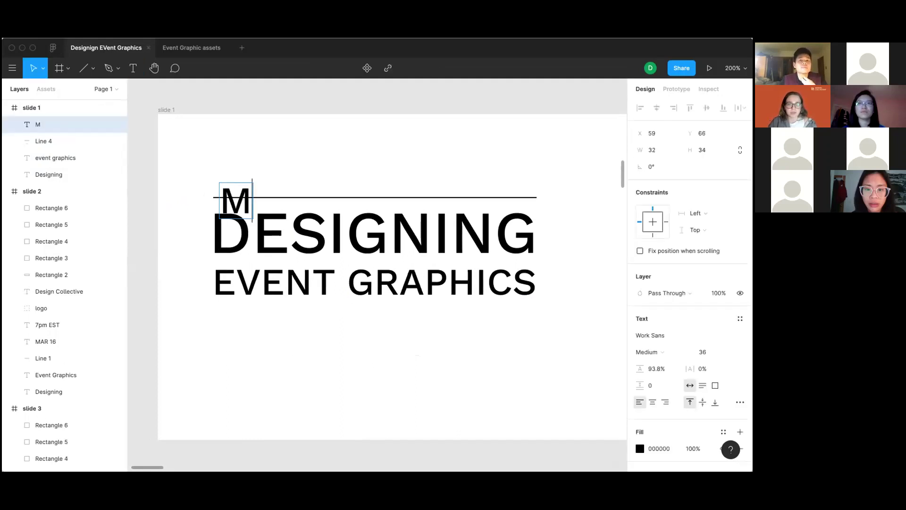
{"action": "type", "text": "AR 16"}
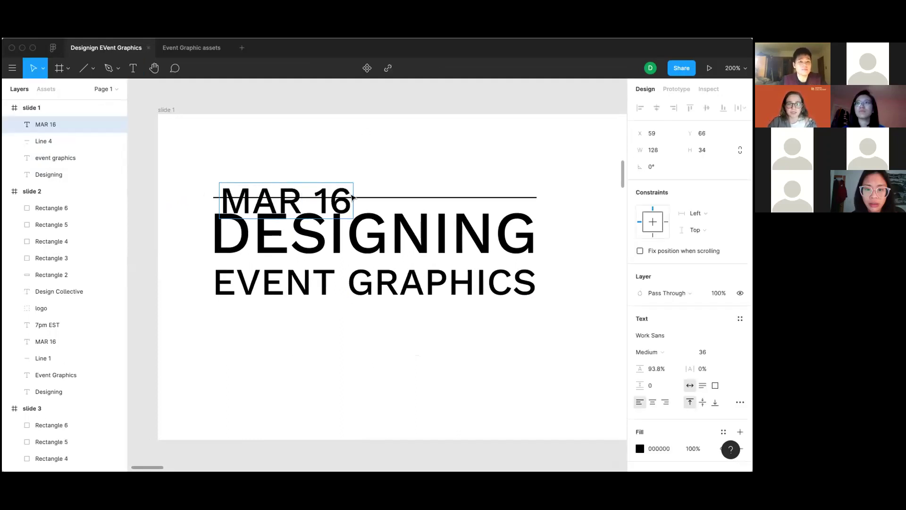
Step: Set the "MAR 16" text to Roboto Mono at size 18
{"action": "triple_click", "coordinate": [326, 187]}
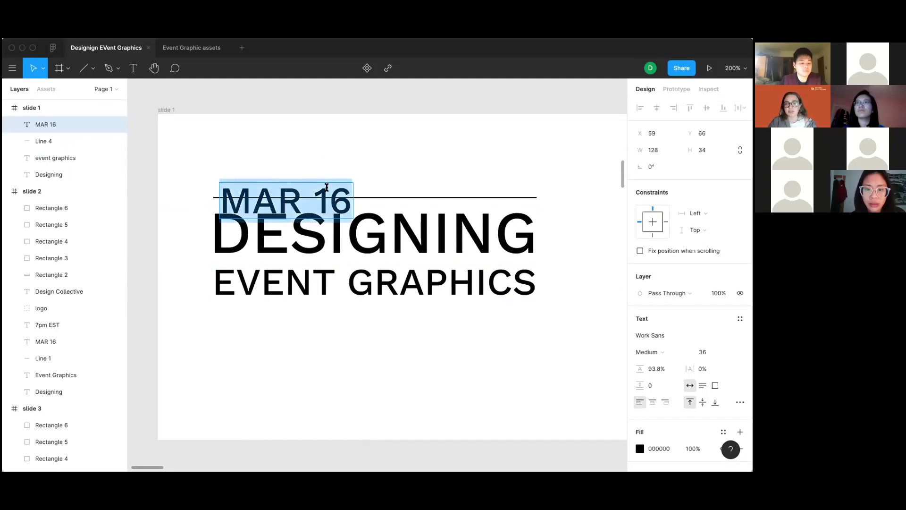
{"action": "left_click", "coordinate": [658, 336]}
{"action": "type", "text": "Roboto Mono"}
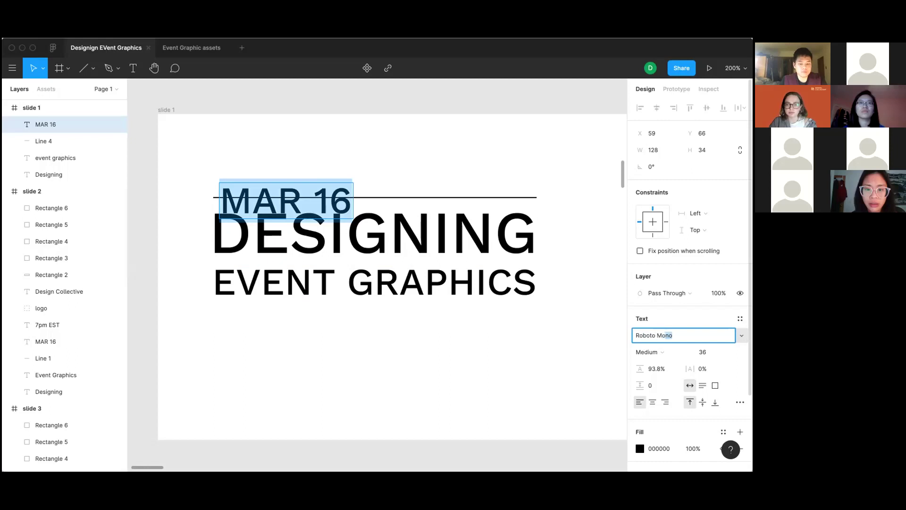
{"action": "key", "text": "Return"}
{"action": "left_click", "coordinate": [334, 193]}
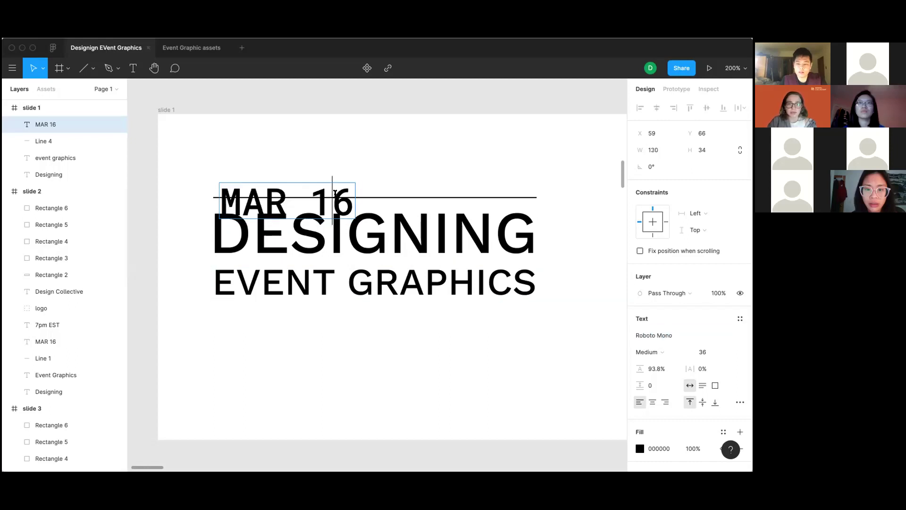
{"action": "triple_click", "coordinate": [335, 193]}
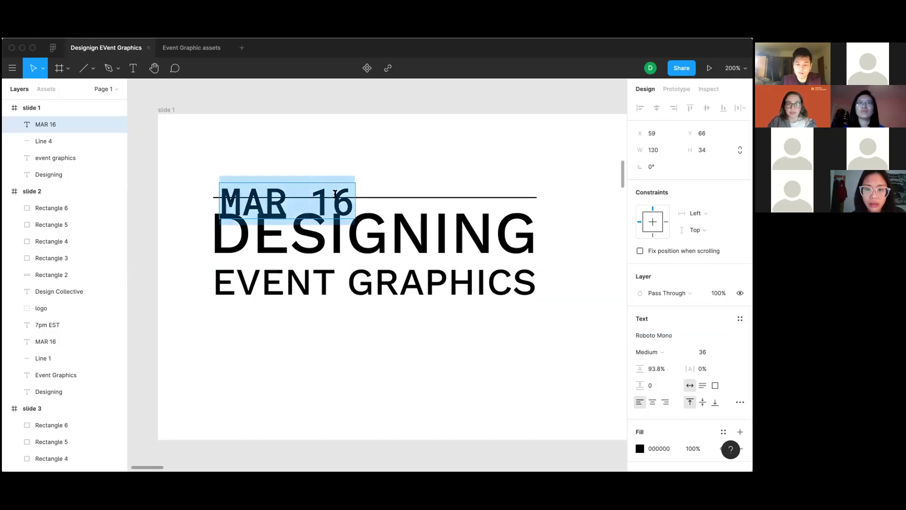
{"action": "left_click", "coordinate": [708, 351]}
{"action": "type", "text": "18"}
{"action": "key", "text": "Return"}
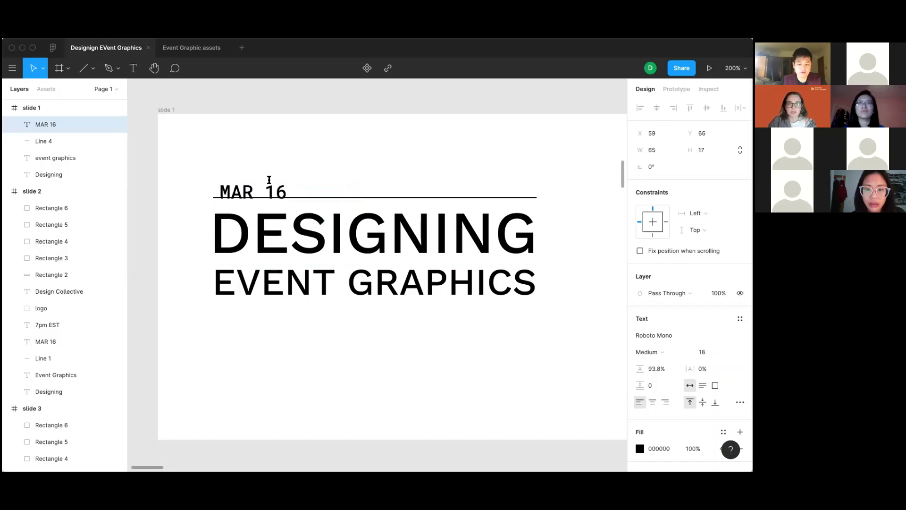
Step: Move "MAR 16" just above the line near its start and set its letter spacing to 11.5%
{"action": "key", "text": "Escape"}
{"action": "left_click_drag", "start_coordinate": [281, 193], "coordinate": [276, 185]}
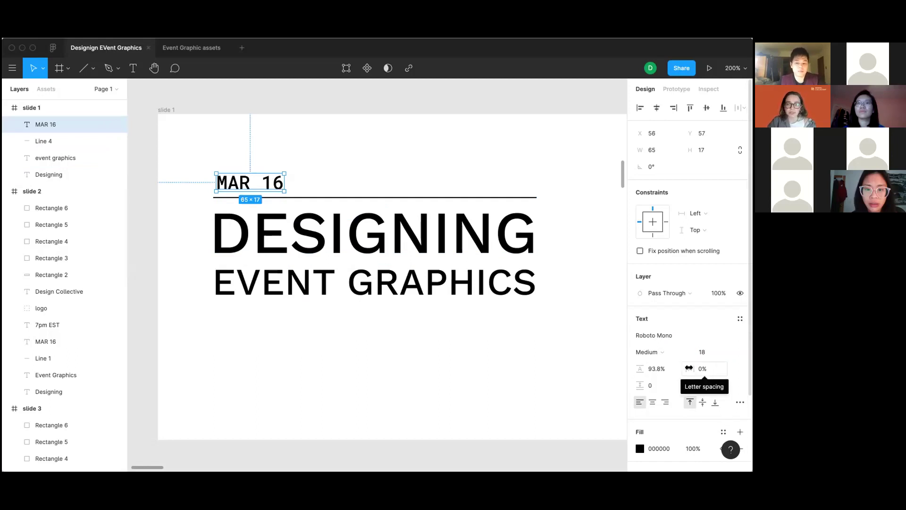
{"action": "mouse_move", "coordinate": [689, 368]}
{"action": "left_mouse_down"}
{"action": "mouse_move", "coordinate": [736, 369]}
{"action": "mouse_move", "coordinate": [674, 375]}
{"action": "mouse_move", "coordinate": [703, 372]}
{"action": "left_mouse_up"}
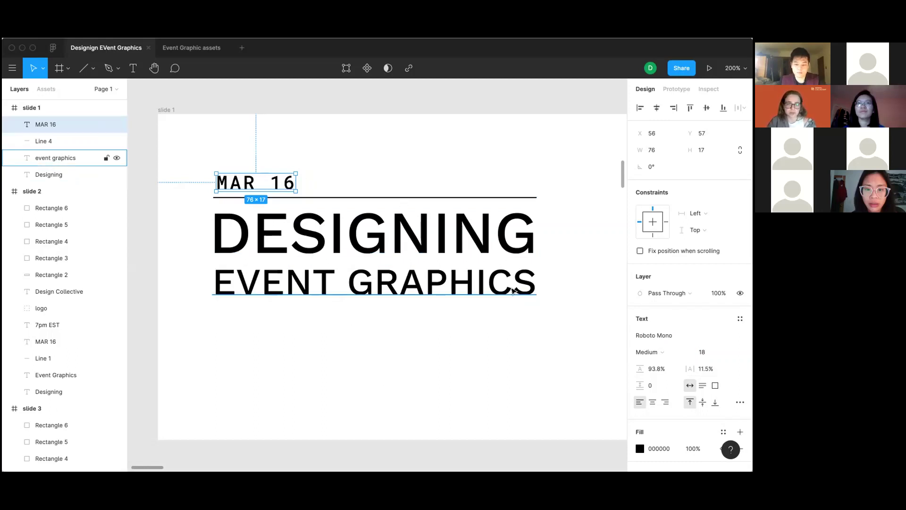
{"action": "left_click", "coordinate": [376, 372]}
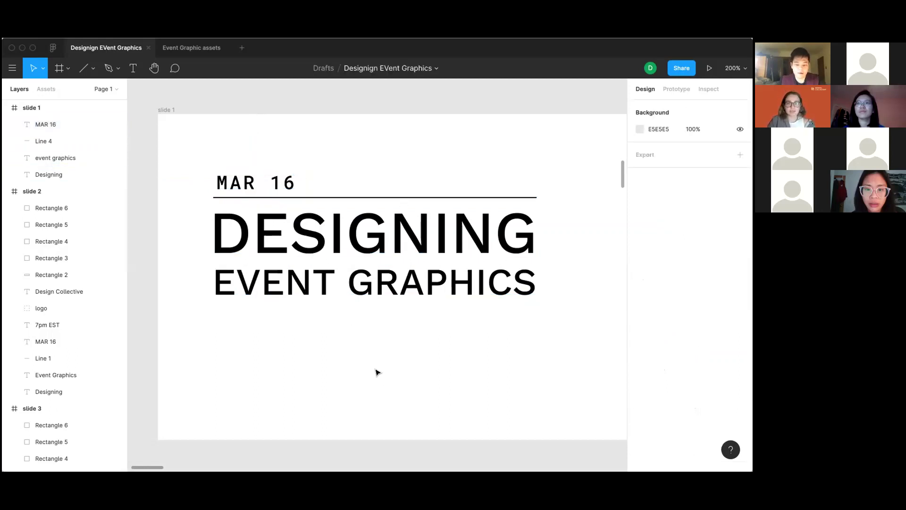
Step: Copy the Design Collective logo from the Event Graphic assets file and place it below "event graphics" on slide 1
{"action": "scroll", "coordinate": [376, 372], "scroll_direction": "right", "scroll_amount": 3}
{"action": "scroll", "coordinate": [376, 372], "scroll_direction": "up", "scroll_amount": 2}
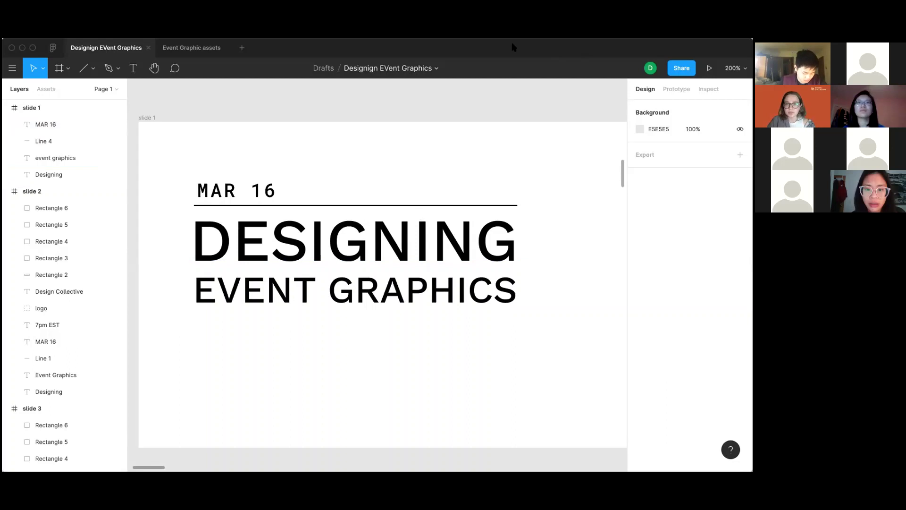
{"action": "left_click", "coordinate": [171, 49]}
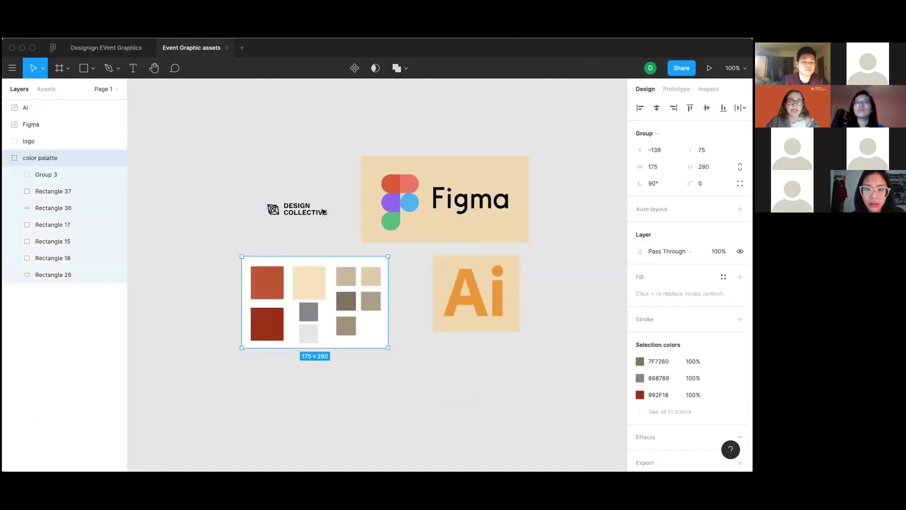
{"action": "left_click", "coordinate": [284, 213]}
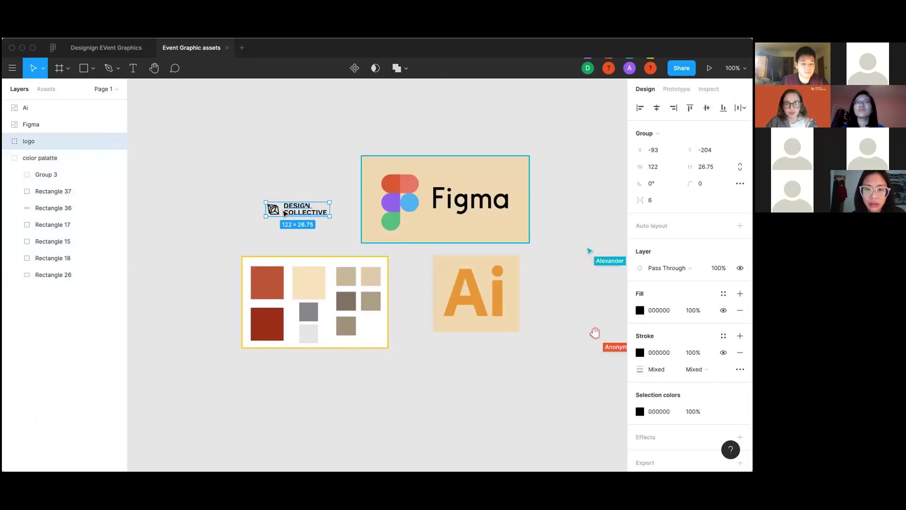
{"action": "left_click", "coordinate": [106, 47]}
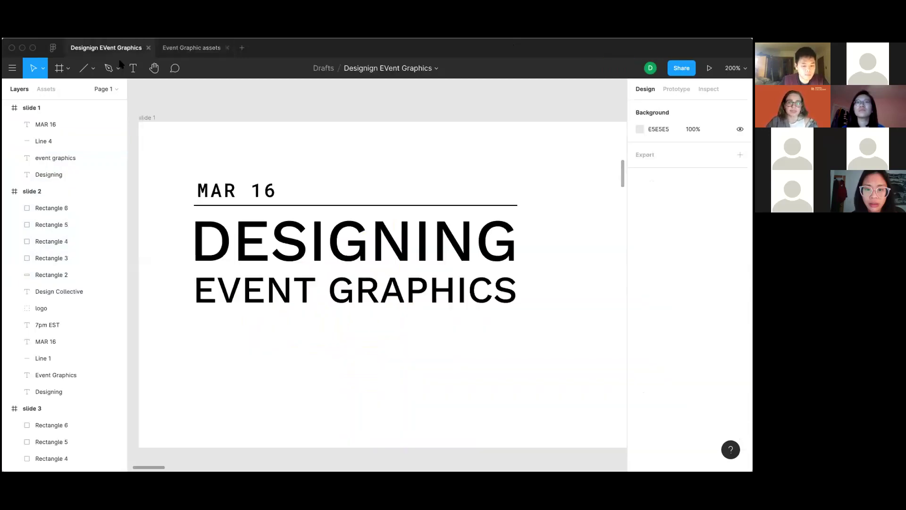
{"action": "key", "text": "super+v"}
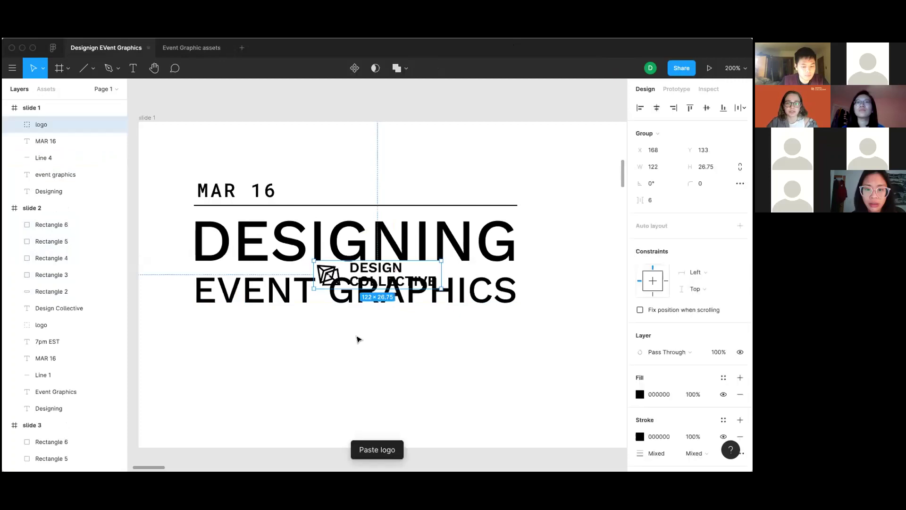
{"action": "left_click_drag", "start_coordinate": [390, 272], "coordinate": [300, 361]}
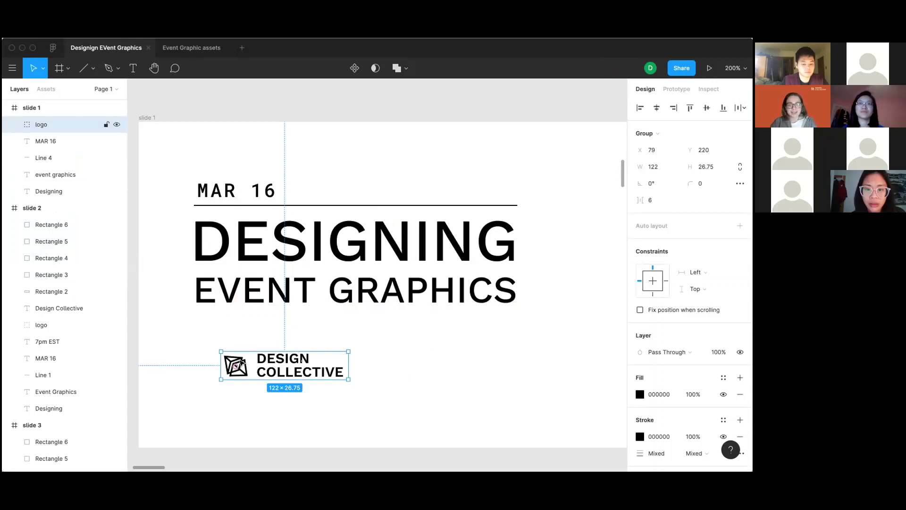
{"action": "left_click", "coordinate": [407, 348]}
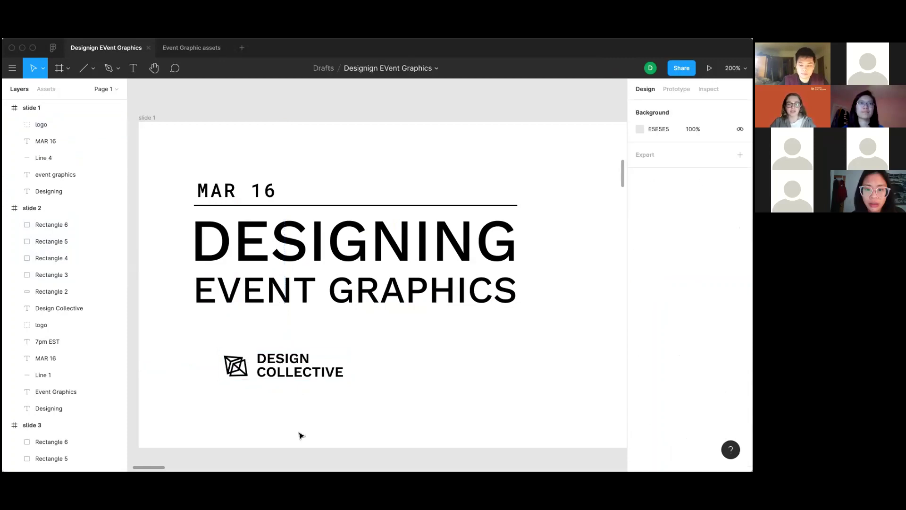
{"action": "left_click", "coordinate": [93, 68]}
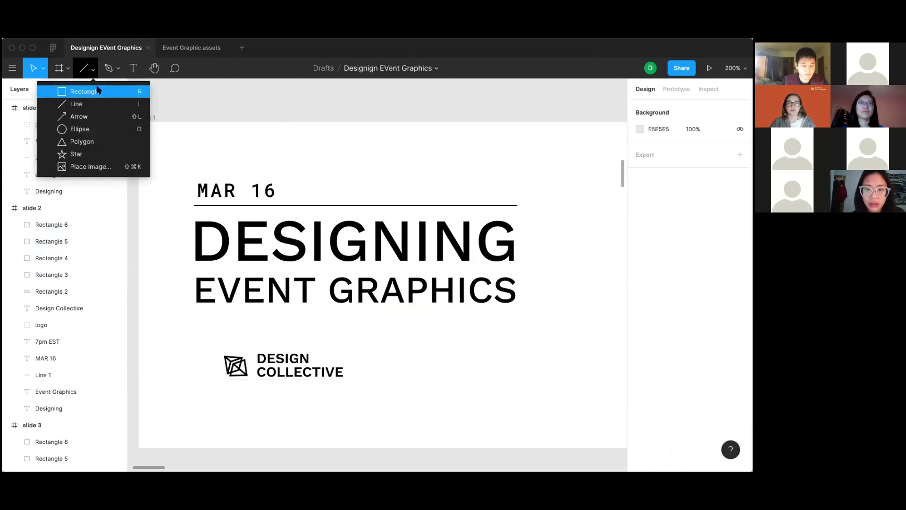
{"action": "left_click", "coordinate": [85, 91]}
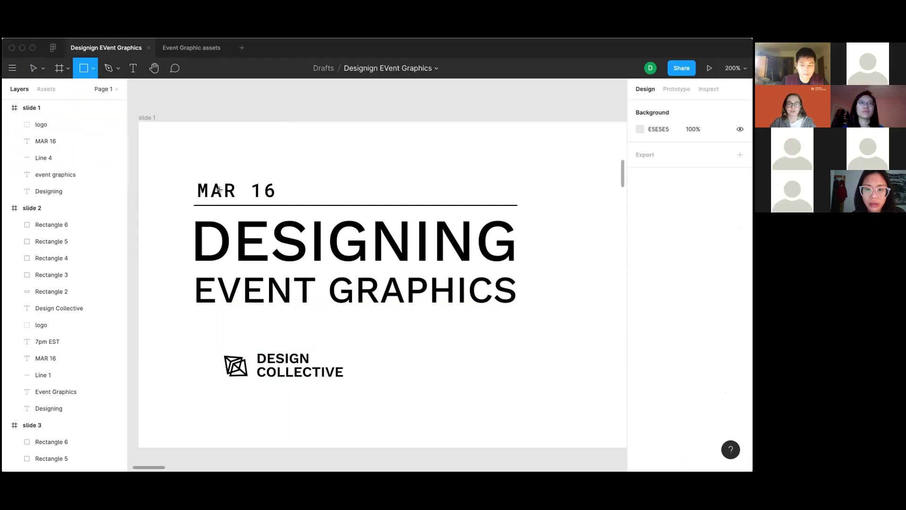
{"action": "left_click", "coordinate": [174, 321]}
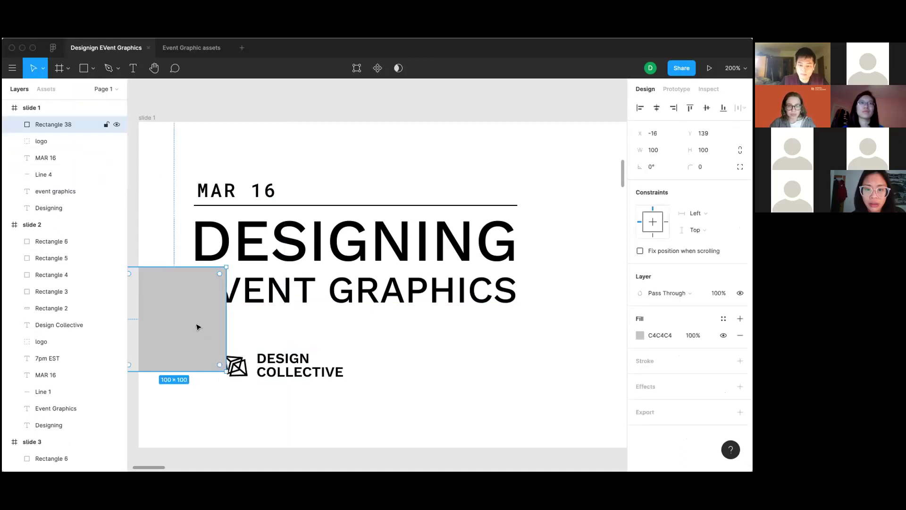
{"action": "left_click_drag", "start_coordinate": [197, 328], "coordinate": [297, 325]}
{"action": "key", "text": "super+z"}
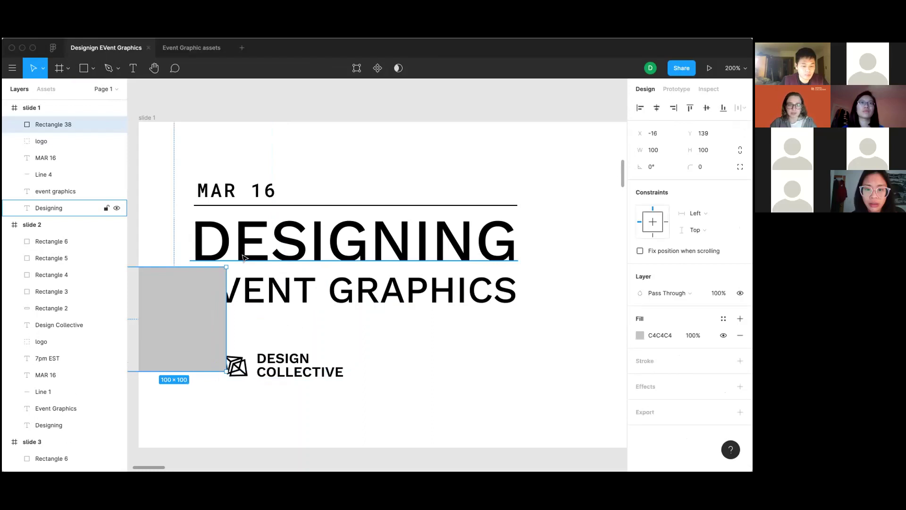
{"action": "key", "text": "super+z"}
Step: Draw a rectangle about 194 × 49 around the Design Collective logo, add a black stroke and remove its fill
{"action": "key", "text": "r"}
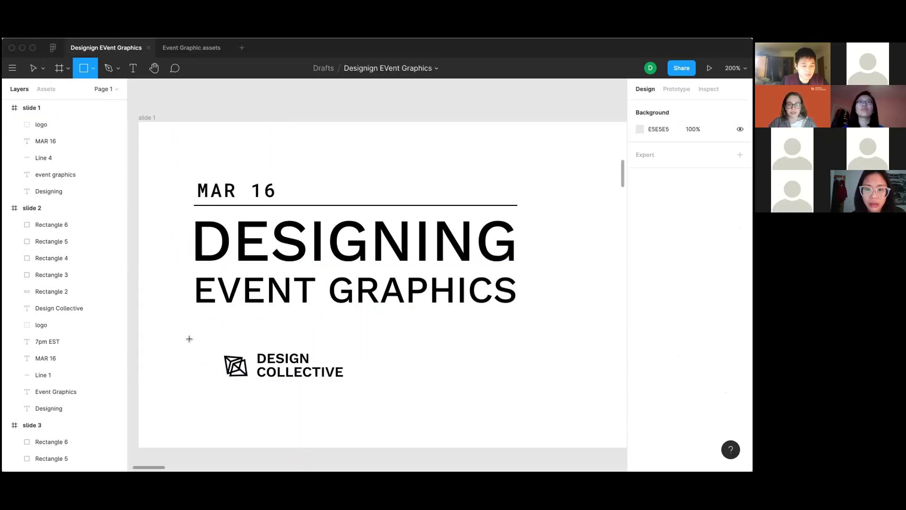
{"action": "left_click_drag", "start_coordinate": [194, 341], "coordinate": [396, 393]}
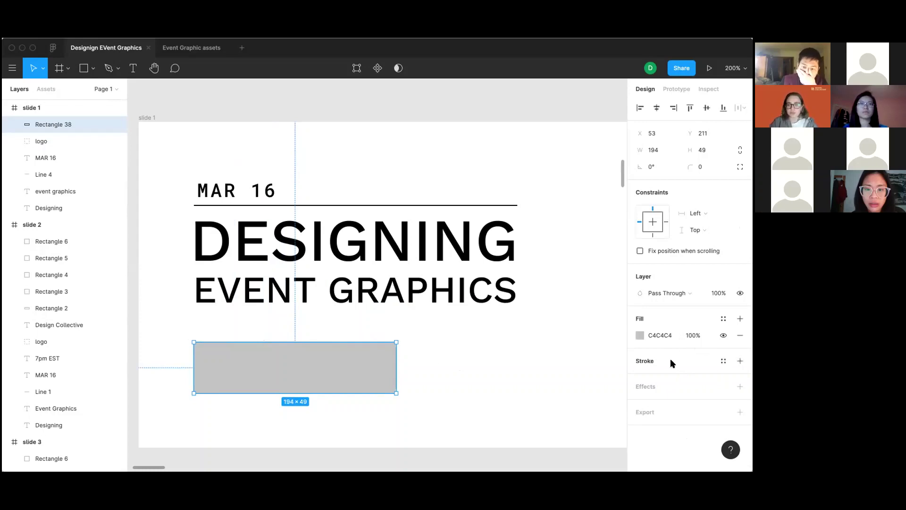
{"action": "left_click", "coordinate": [741, 361]}
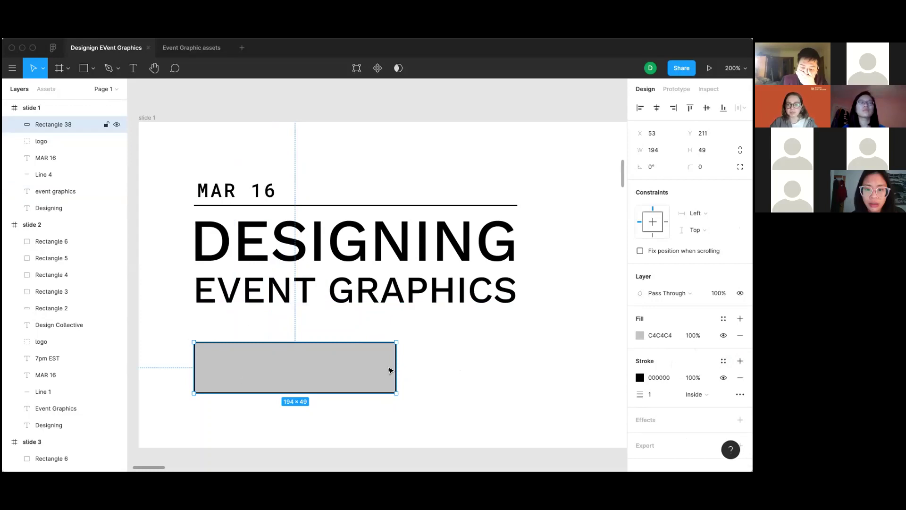
{"action": "mouse_move", "coordinate": [640, 397]}
{"action": "left_mouse_down"}
{"action": "mouse_move", "coordinate": [667, 400]}
{"action": "mouse_move", "coordinate": [638, 400]}
{"action": "left_mouse_up"}
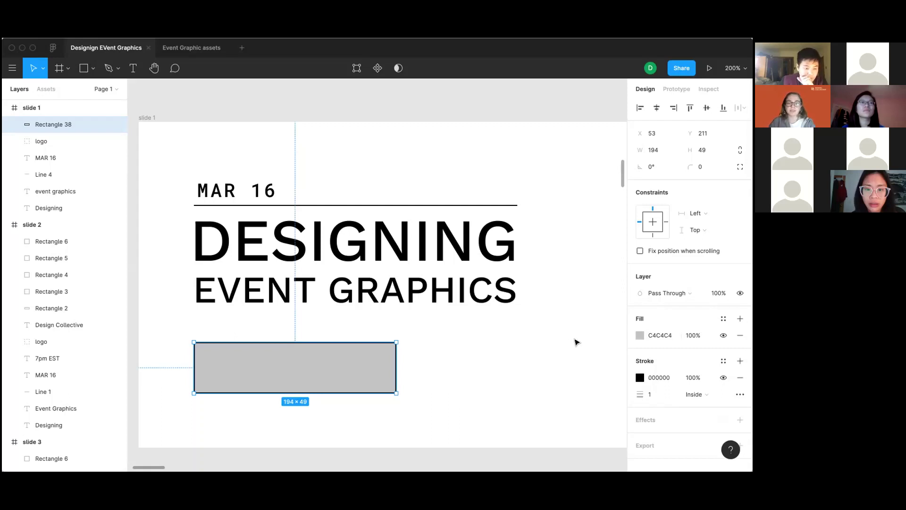
{"action": "left_click", "coordinate": [740, 337]}
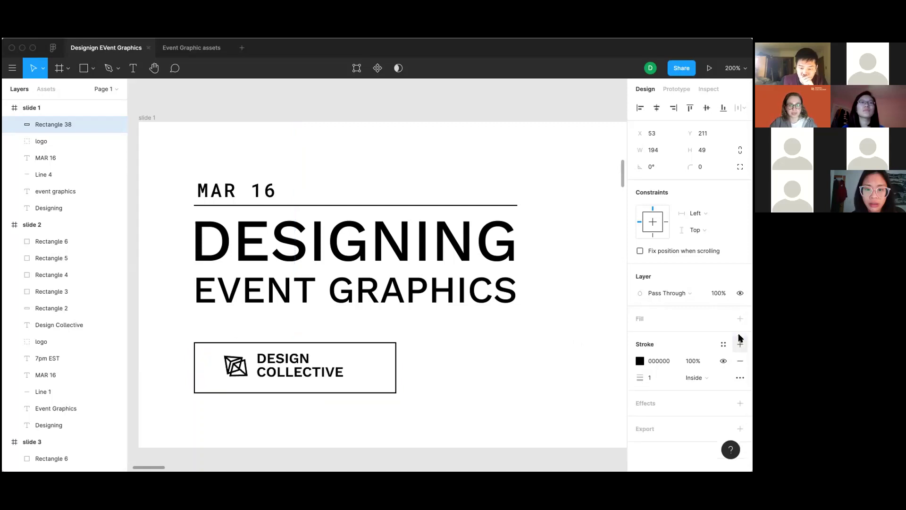
Step: Move the outlined box up slightly to Y 208 and center the logo with it horizontally and vertically
{"action": "left_click", "coordinate": [419, 355]}
{"action": "left_click_drag", "start_coordinate": [391, 394], "coordinate": [391, 390]}
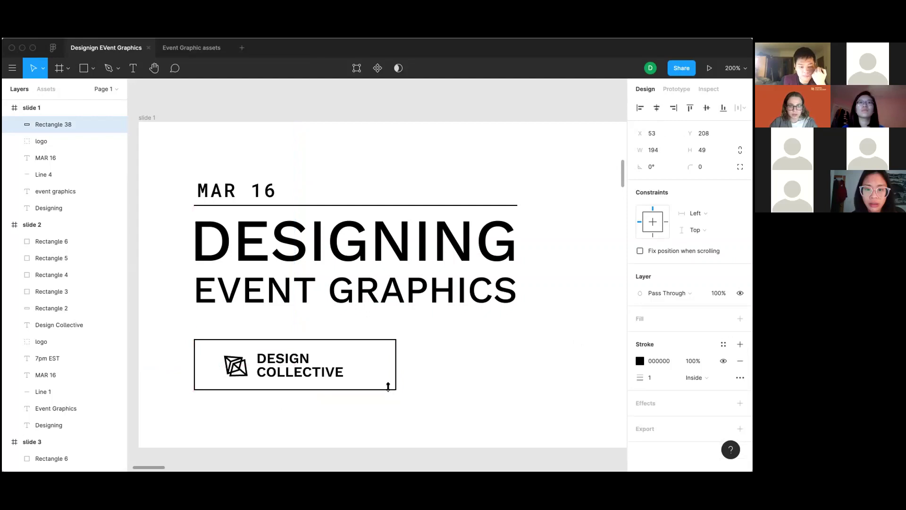
{"action": "double_click", "coordinate": [289, 366]}
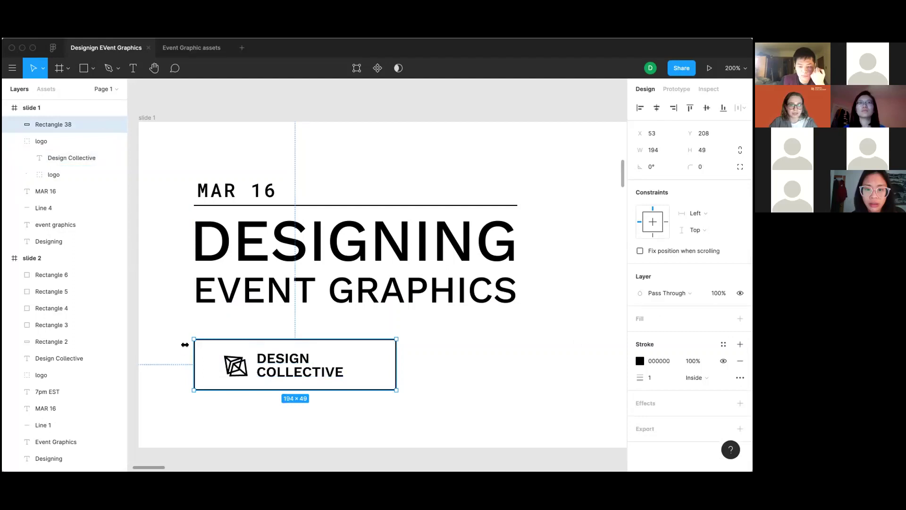
{"action": "left_click", "coordinate": [41, 142], "text": "shift"}
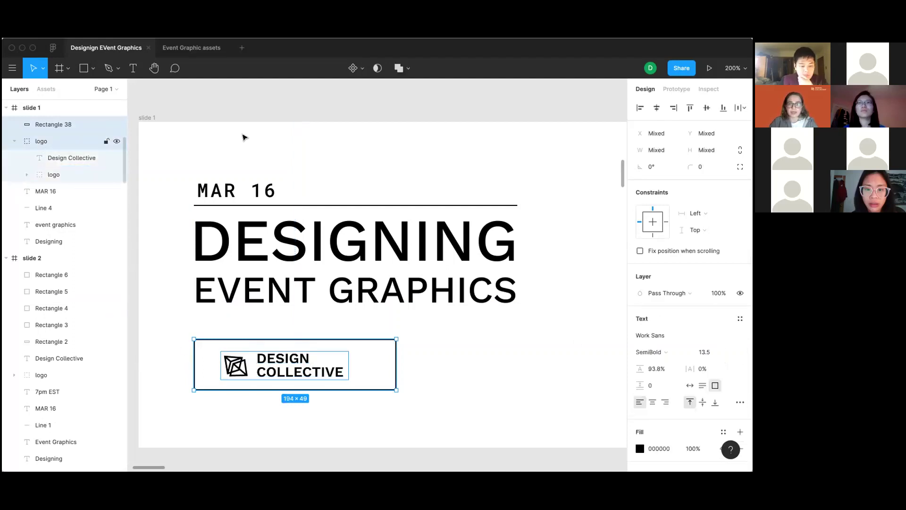
{"action": "left_click", "coordinate": [658, 108]}
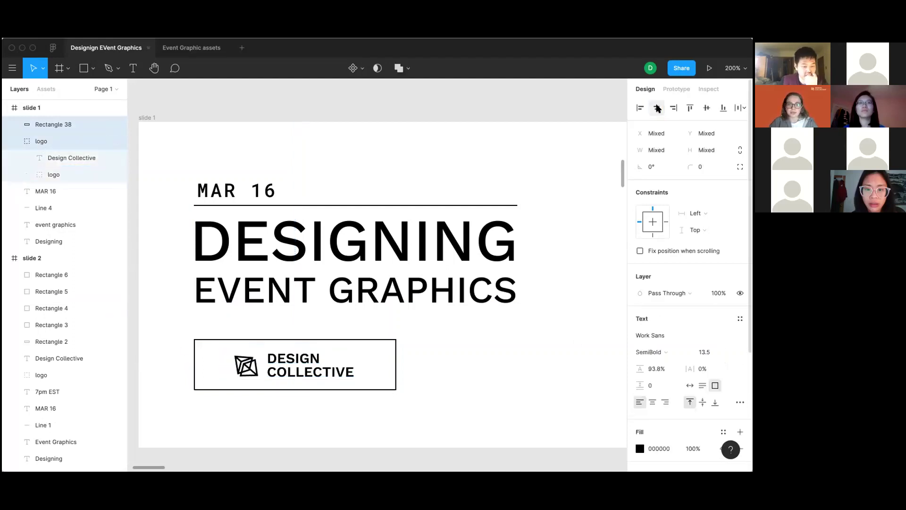
{"action": "left_click", "coordinate": [706, 107]}
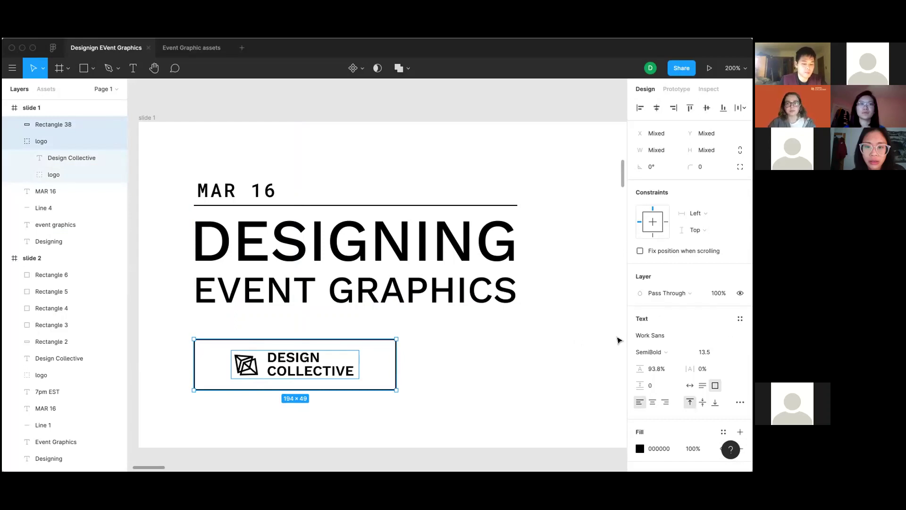
{"action": "left_click", "coordinate": [483, 329]}
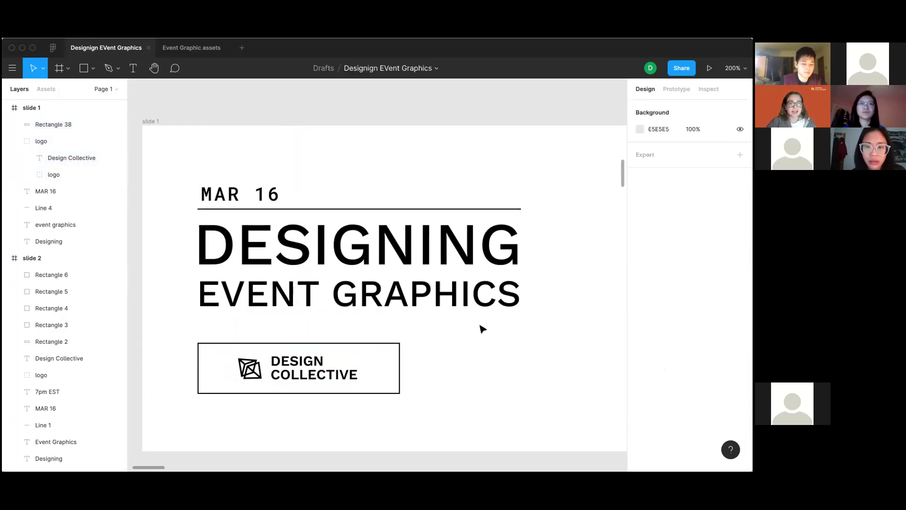
Step: Draw a 6 × 6 square beside the logo box on slide 1, add a black stroke and remove its fill
{"action": "scroll", "coordinate": [483, 329], "scroll_direction": "left", "scroll_amount": 2}
{"action": "scroll", "coordinate": [483, 329], "scroll_direction": "down", "scroll_amount": 1}
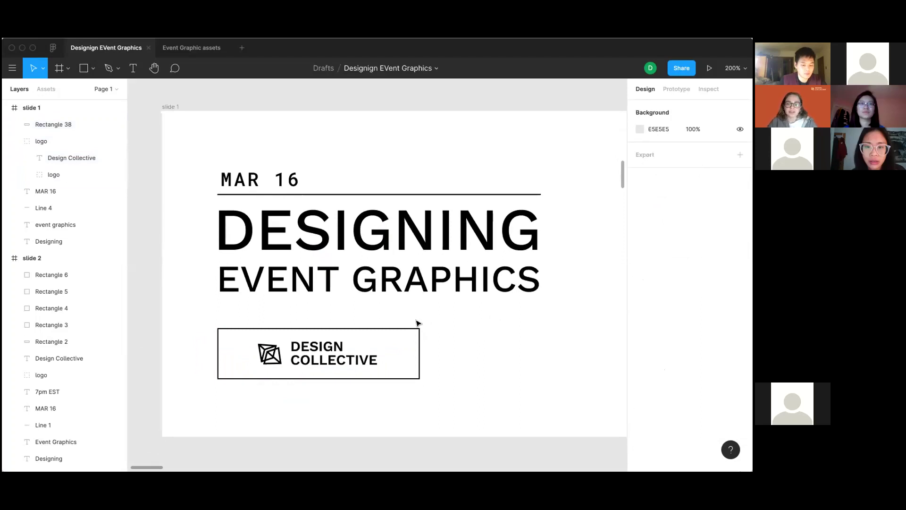
{"action": "left_click", "coordinate": [356, 353]}
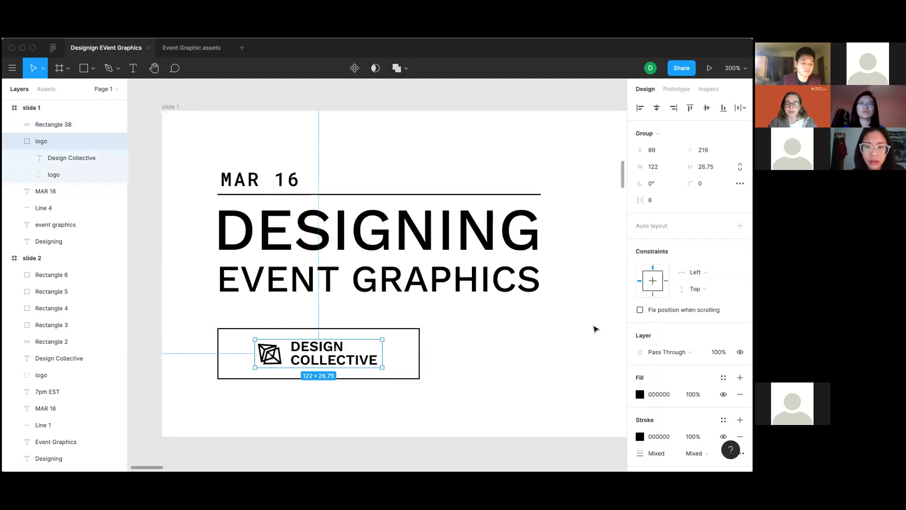
{"action": "key", "text": "r"}
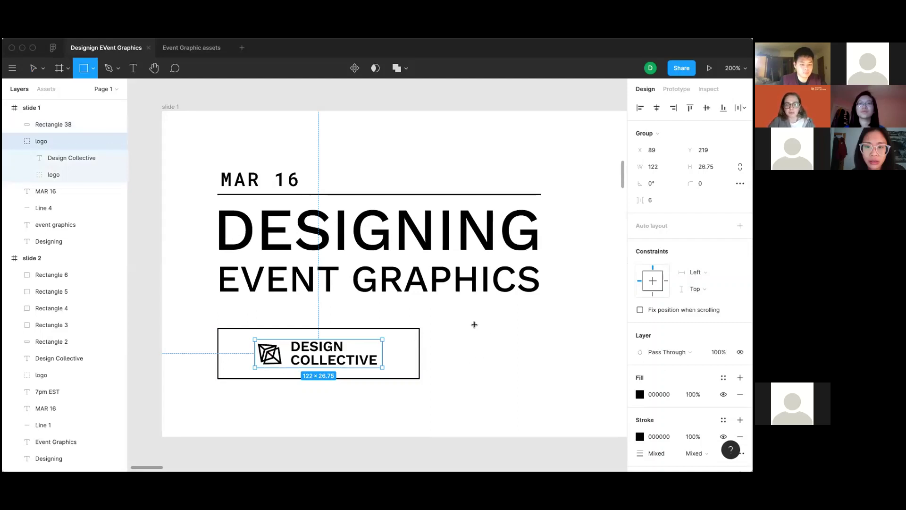
{"action": "mouse_move", "coordinate": [475, 326]}
{"action": "left_mouse_down"}
{"action": "mouse_move", "coordinate": [515, 349]}
{"action": "mouse_move", "coordinate": [481, 327]}
{"action": "left_mouse_up"}
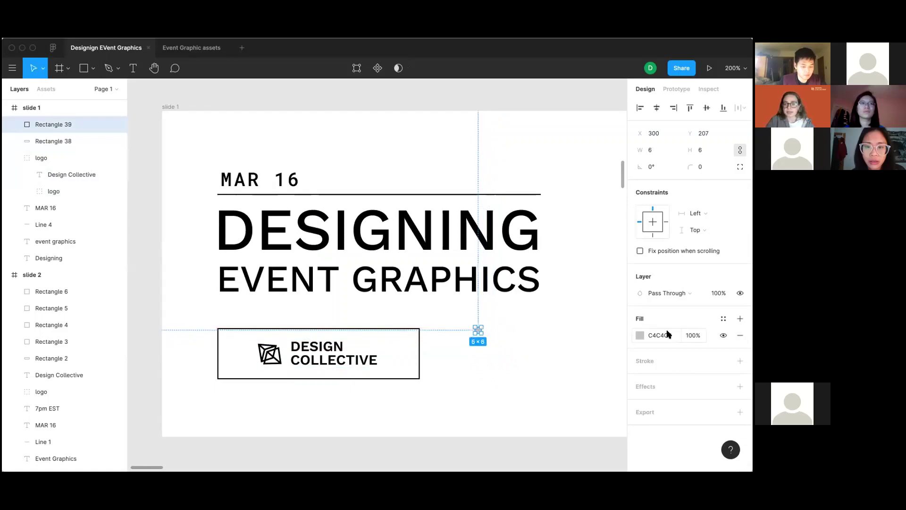
{"action": "left_click", "coordinate": [647, 362]}
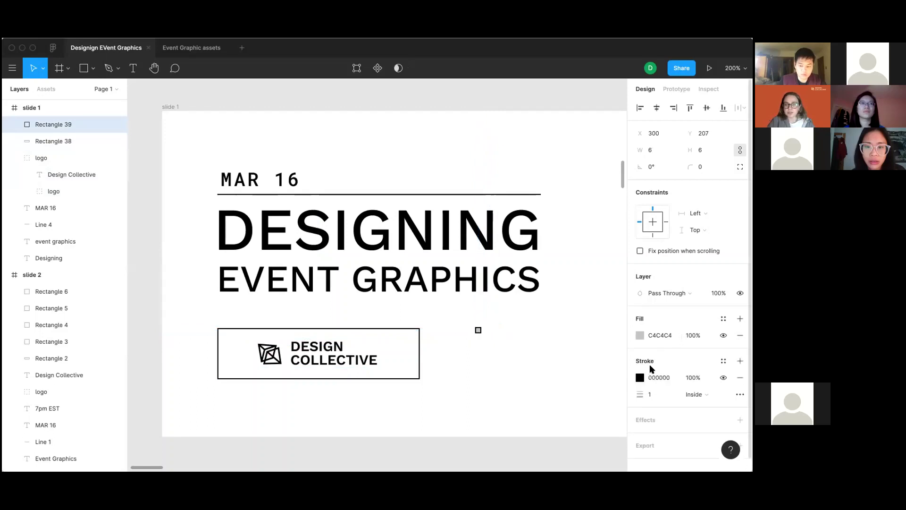
{"action": "left_click", "coordinate": [740, 335]}
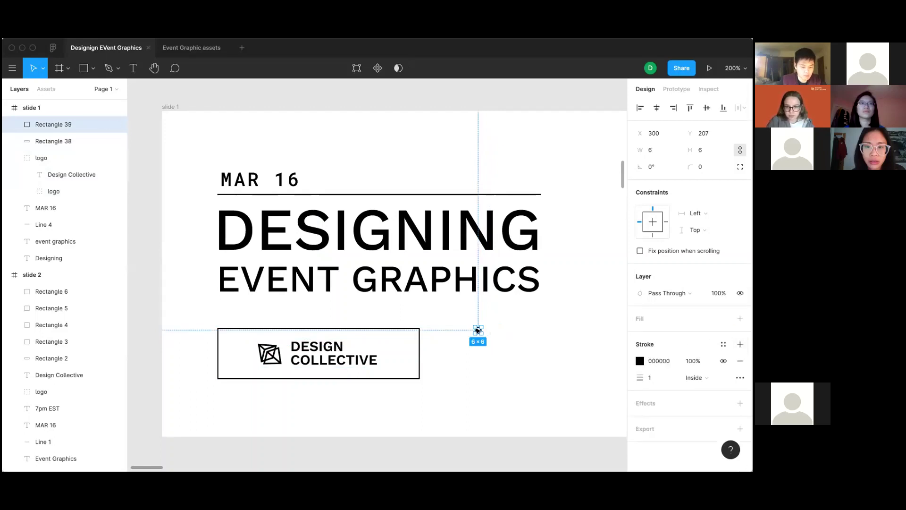
Step: Place the small square on the logo box's upper-right corner and paste three copies onto the other three corners
{"action": "left_click_drag", "start_coordinate": [478, 330], "coordinate": [419, 330]}
{"action": "key", "text": "ctrl+v"}
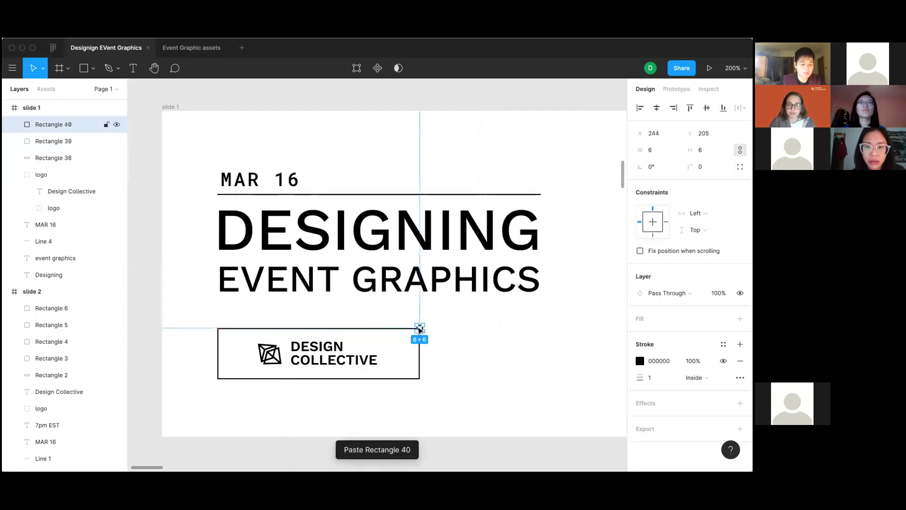
{"action": "key", "text": "ctrl+v"}
{"action": "key", "text": "ctrl+v"}
{"action": "left_click_drag", "start_coordinate": [419, 330], "coordinate": [419, 379]}
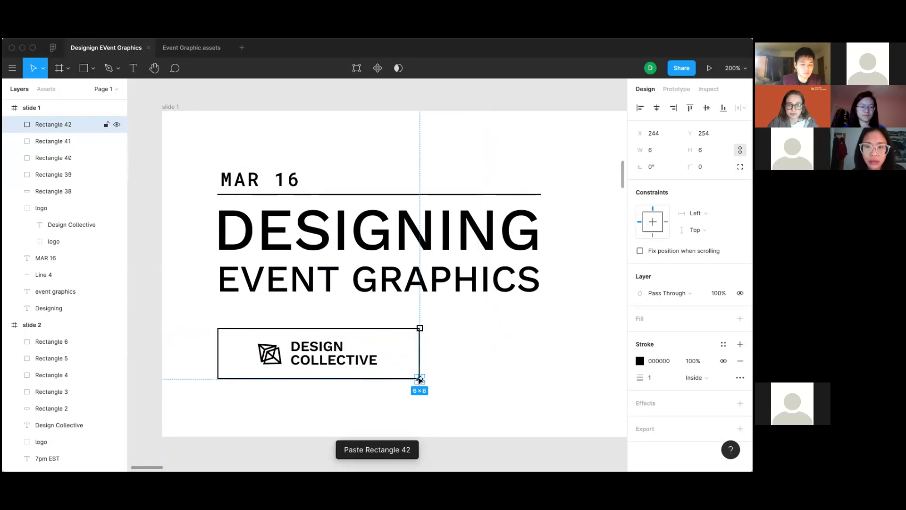
{"action": "left_click", "coordinate": [417, 329]}
{"action": "left_click_drag", "start_coordinate": [418, 329], "coordinate": [218, 327]}
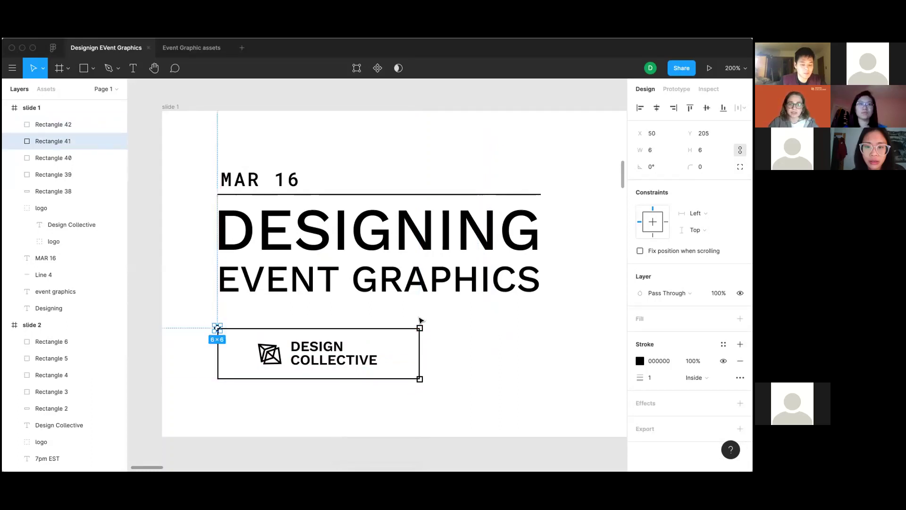
{"action": "left_click_drag", "start_coordinate": [419, 327], "coordinate": [219, 378]}
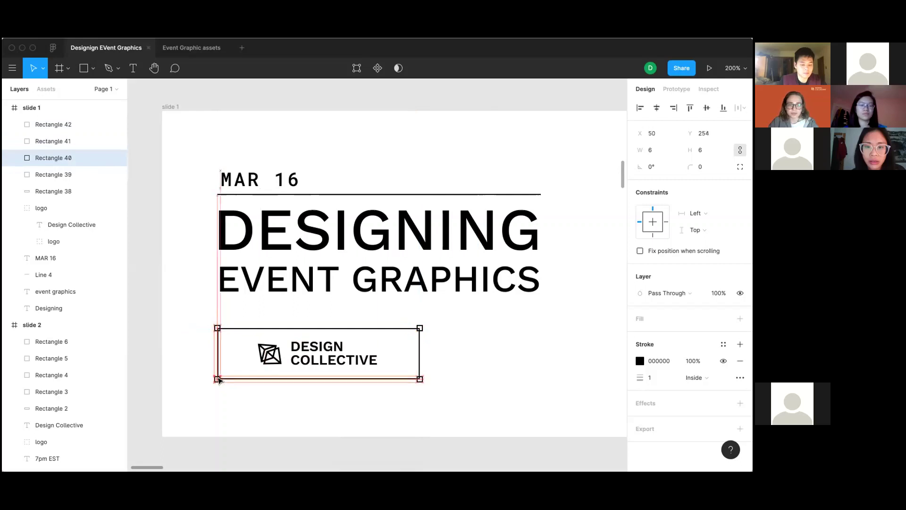
{"action": "left_click", "coordinate": [545, 329]}
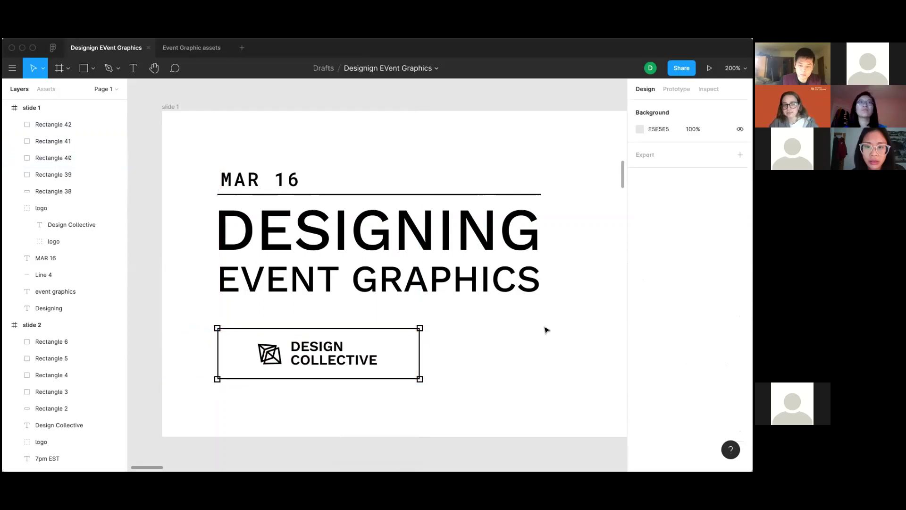
{"action": "scroll", "coordinate": [545, 329], "scroll_direction": "right", "scroll_amount": 2}
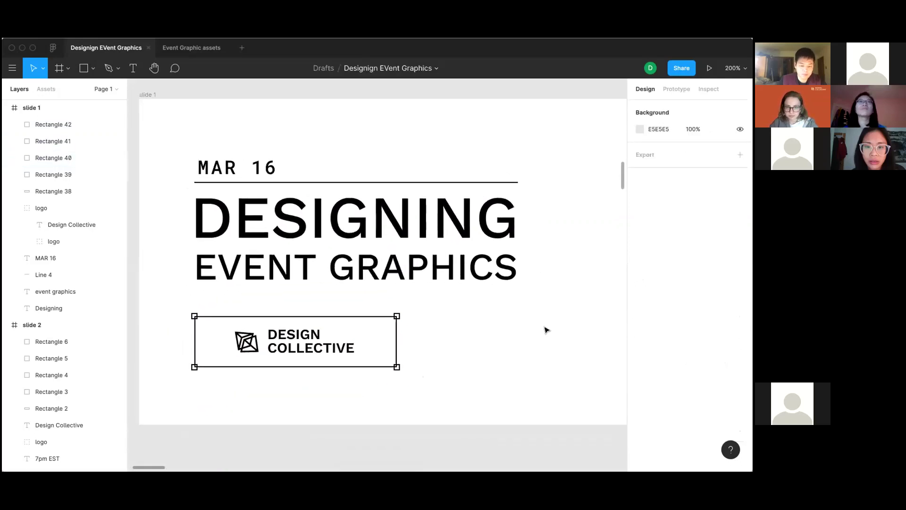
{"action": "scroll", "coordinate": [546, 329], "scroll_direction": "left", "scroll_amount": 1}
{"action": "scroll", "coordinate": [547, 329], "scroll_direction": "up", "scroll_amount": 1}
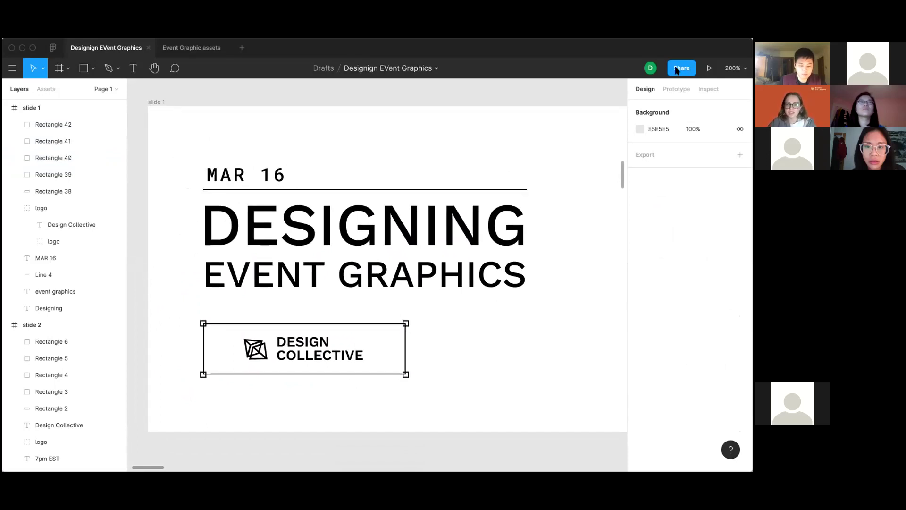
{"action": "scroll", "coordinate": [457, 281], "scroll_direction": "down", "scroll_amount": 5}
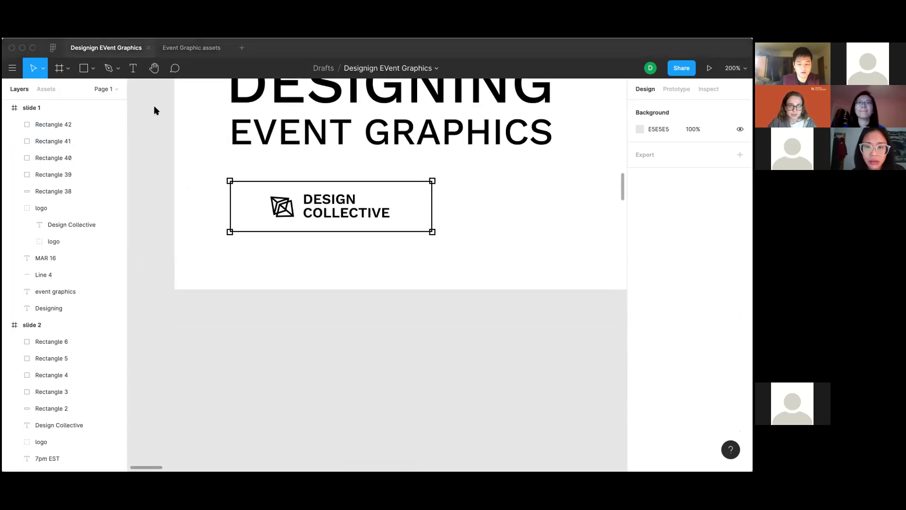
{"action": "scroll", "coordinate": [364, 231], "scroll_direction": "up", "scroll_amount": 4}
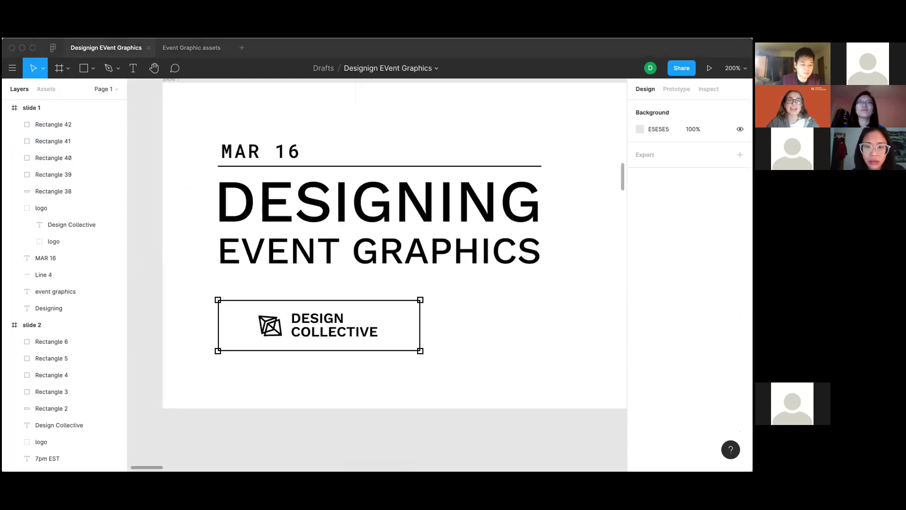
{"action": "left_click", "coordinate": [189, 48]}
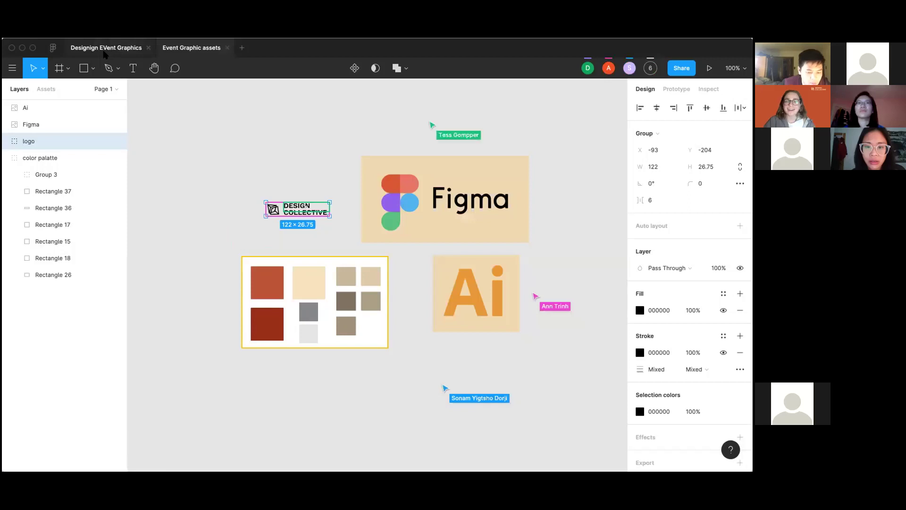
{"action": "left_click", "coordinate": [104, 52]}
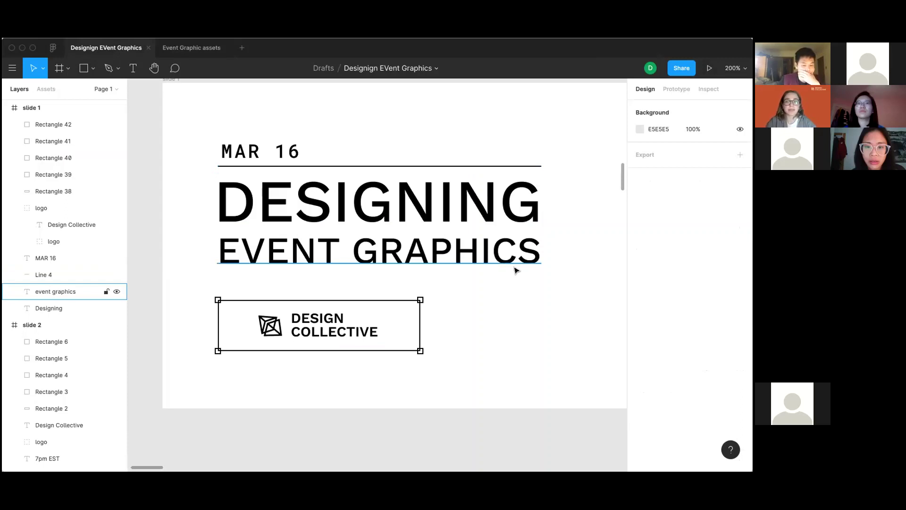
{"action": "scroll", "coordinate": [510, 304], "scroll_direction": "right", "scroll_amount": 1}
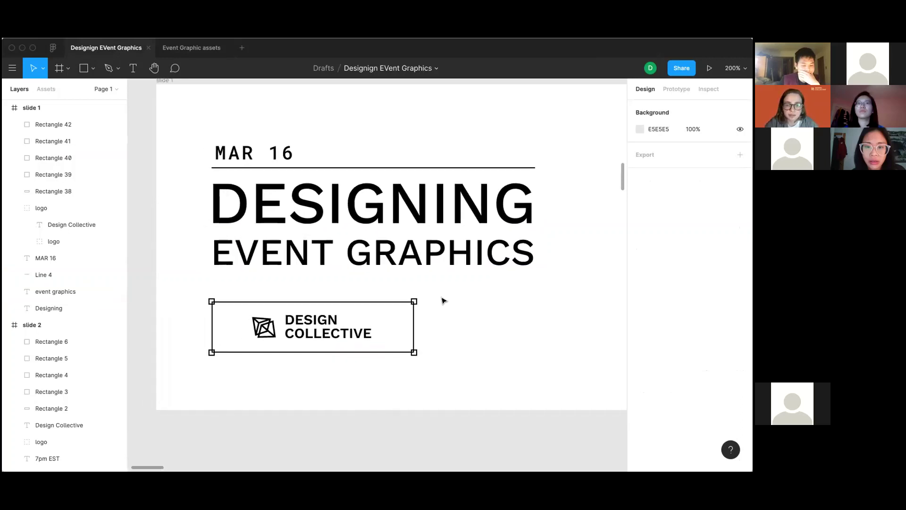
{"action": "left_click", "coordinate": [414, 300]}
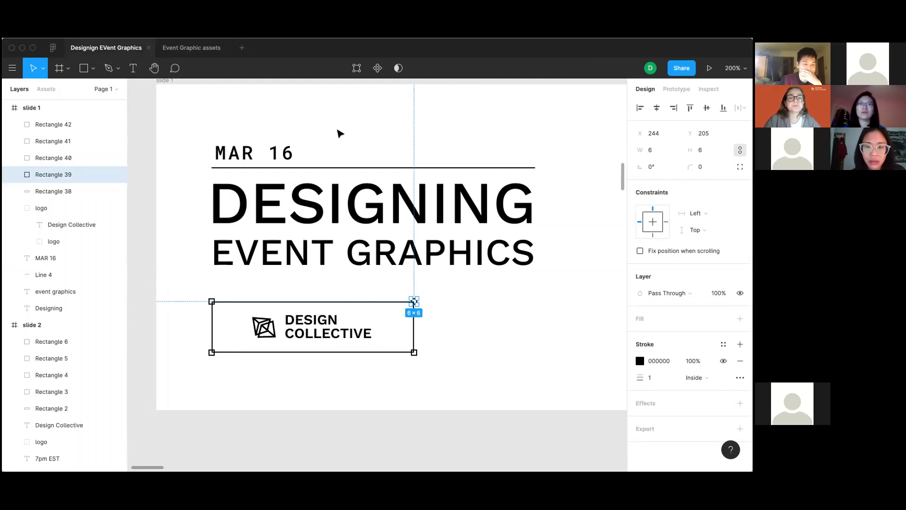
{"action": "left_click", "coordinate": [483, 340]}
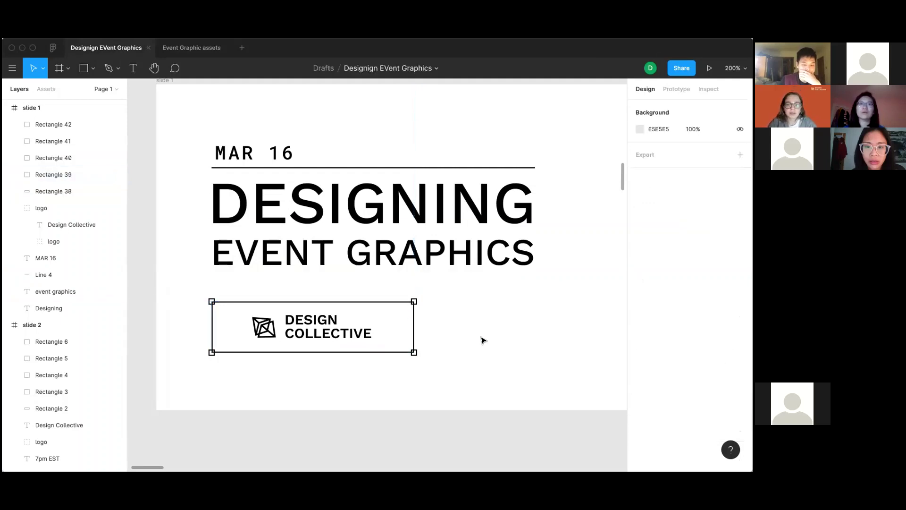
{"action": "scroll", "coordinate": [482, 340], "scroll_direction": "down", "scroll_amount": 10}
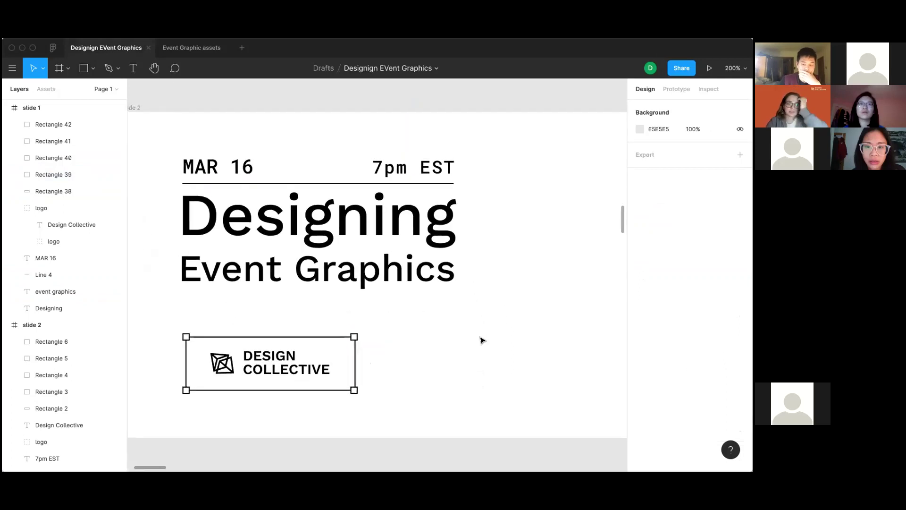
{"action": "scroll", "coordinate": [482, 340], "scroll_direction": "right", "scroll_amount": 1}
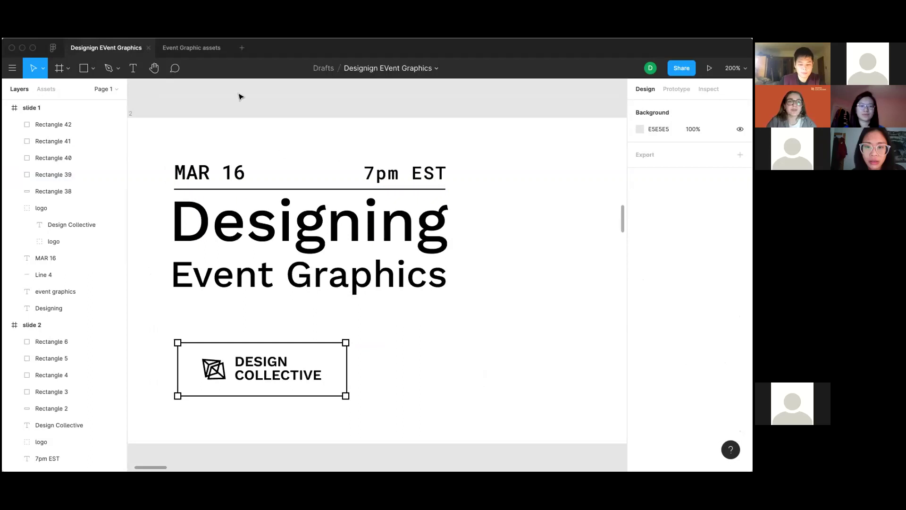
Step: Look at the color palette group in the Event Graphic assets file and return to the design file
{"action": "left_click", "coordinate": [198, 51]}
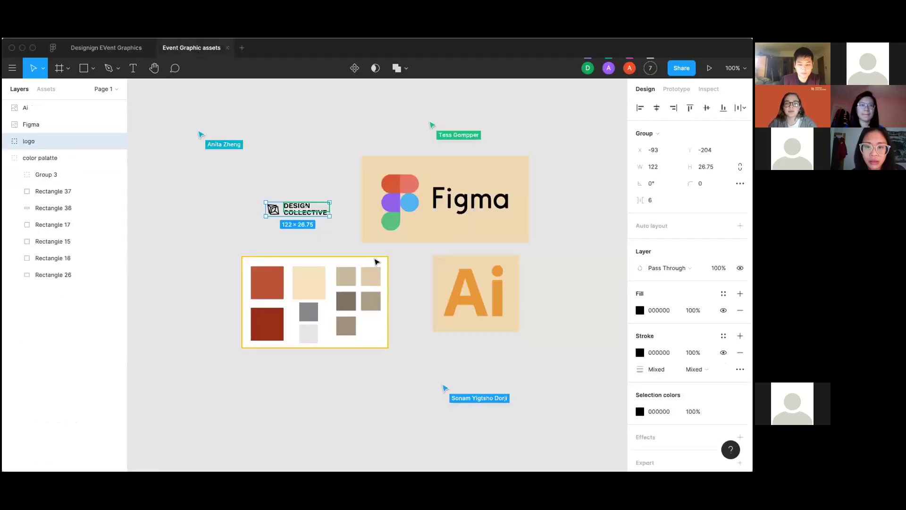
{"action": "left_click", "coordinate": [329, 268]}
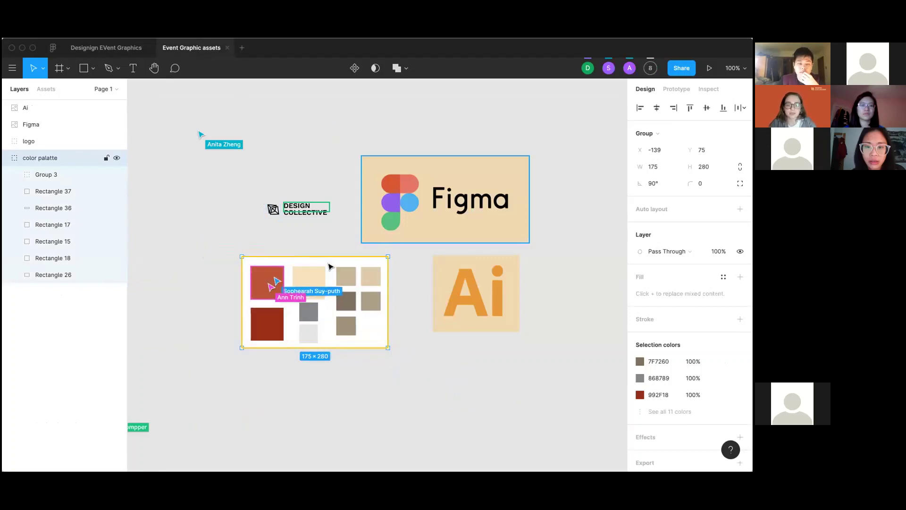
{"action": "key", "text": "ctrl+shift+Tab"}
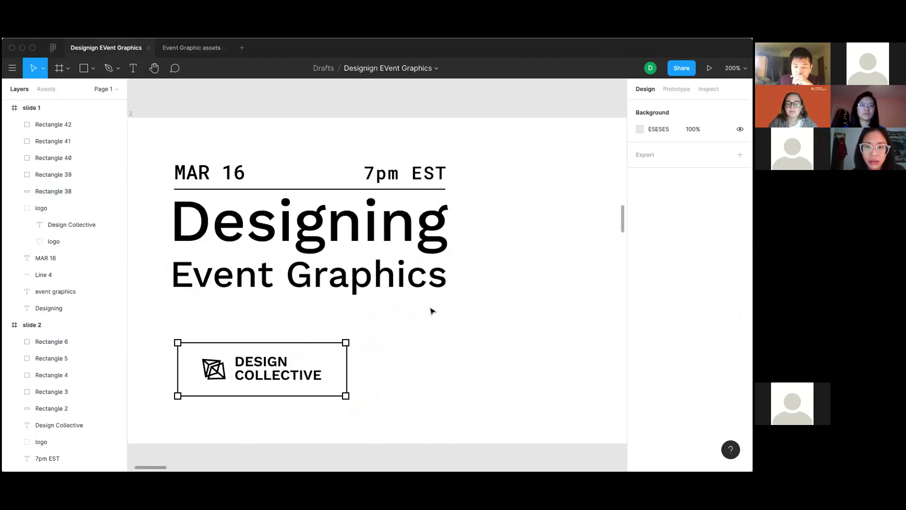
Step: Change the slide 2 frame's background fill to solid green 588F61
{"action": "key", "text": "shift+0"}
{"action": "scroll", "coordinate": [503, 381], "scroll_direction": "down", "scroll_amount": 3}
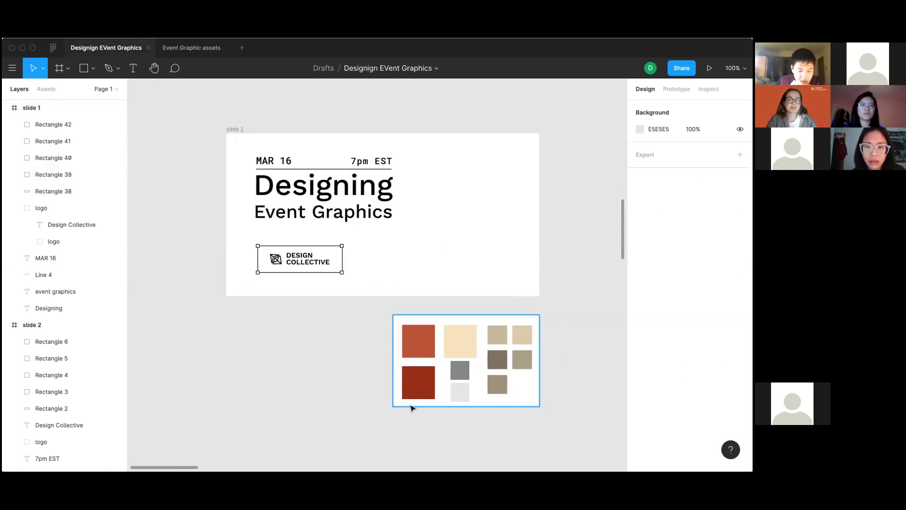
{"action": "scroll", "coordinate": [411, 408], "scroll_direction": "up", "scroll_amount": 1}
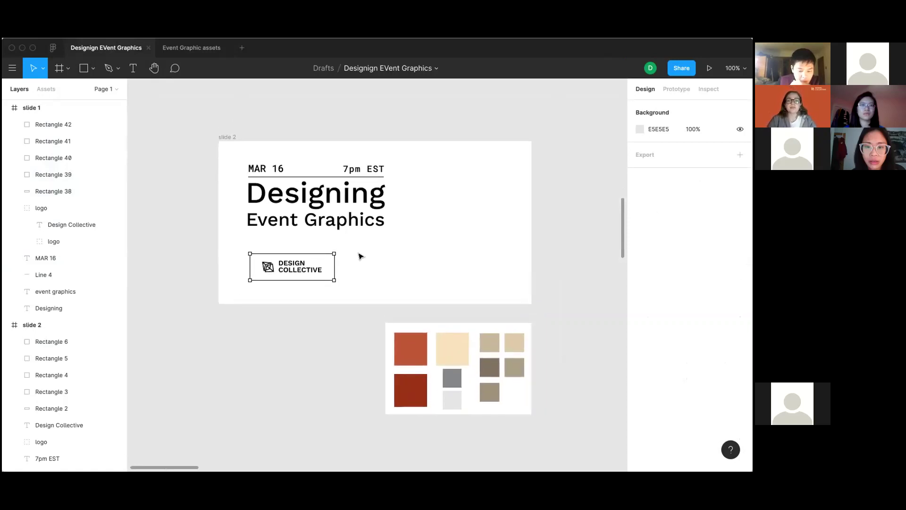
{"action": "left_click", "coordinate": [228, 137]}
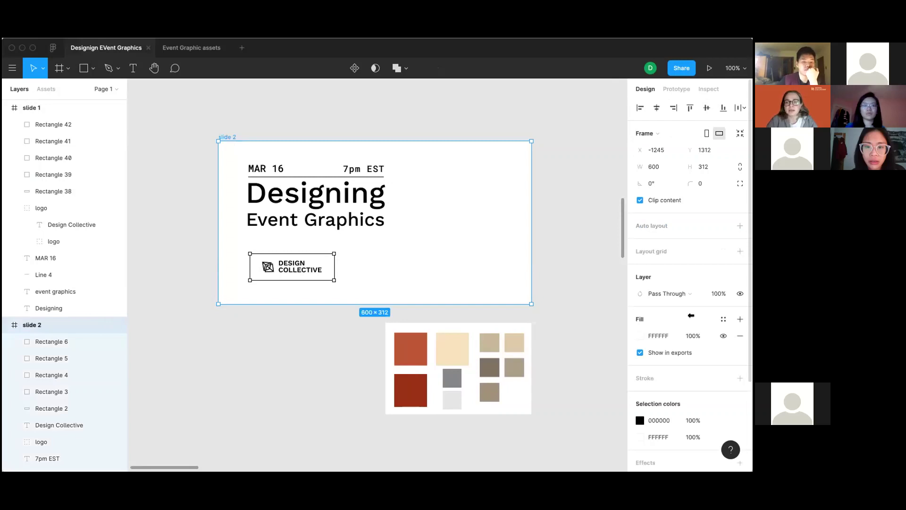
{"action": "scroll", "coordinate": [698, 390], "scroll_direction": "down", "scroll_amount": 2}
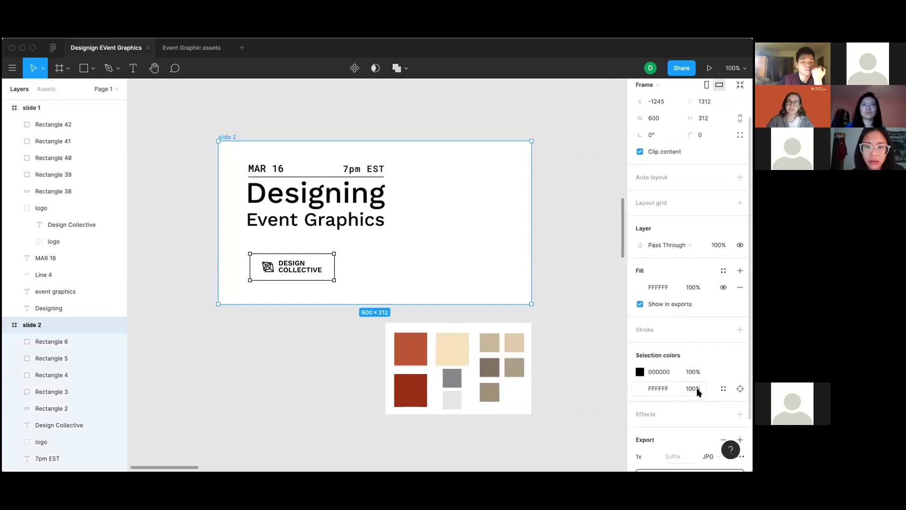
{"action": "left_click", "coordinate": [639, 286]}
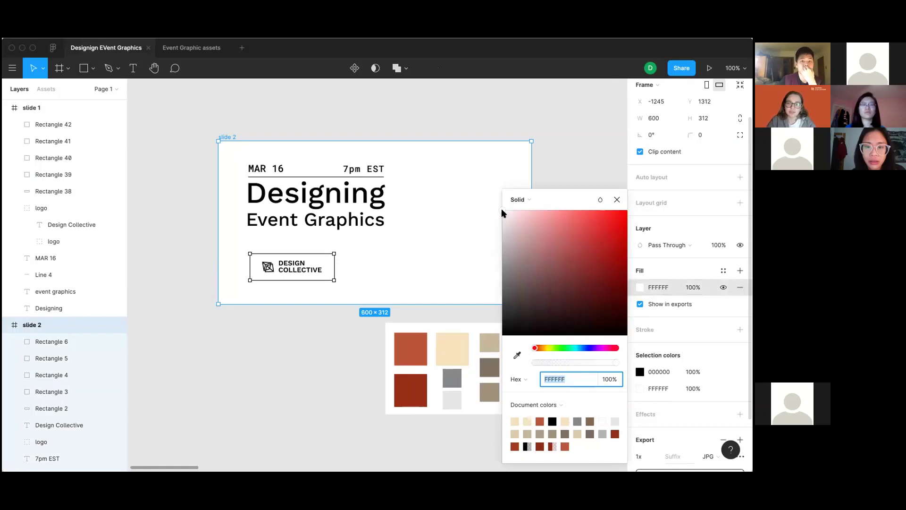
{"action": "left_click", "coordinate": [572, 276]}
{"action": "mouse_move", "coordinate": [594, 257]}
{"action": "left_mouse_down"}
{"action": "mouse_move", "coordinate": [576, 309]}
{"action": "mouse_move", "coordinate": [595, 242]}
{"action": "left_mouse_up"}
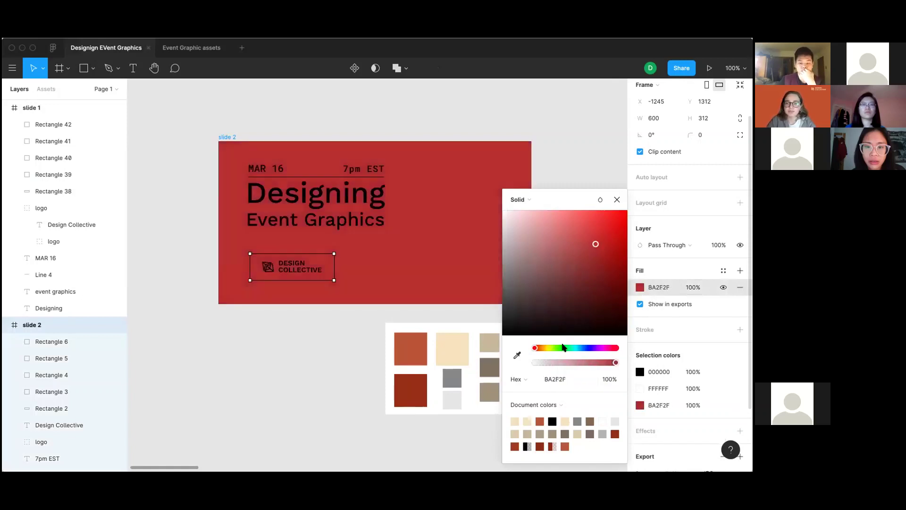
{"action": "left_click", "coordinate": [563, 347]}
{"action": "left_click_drag", "start_coordinate": [602, 286], "coordinate": [550, 264]}
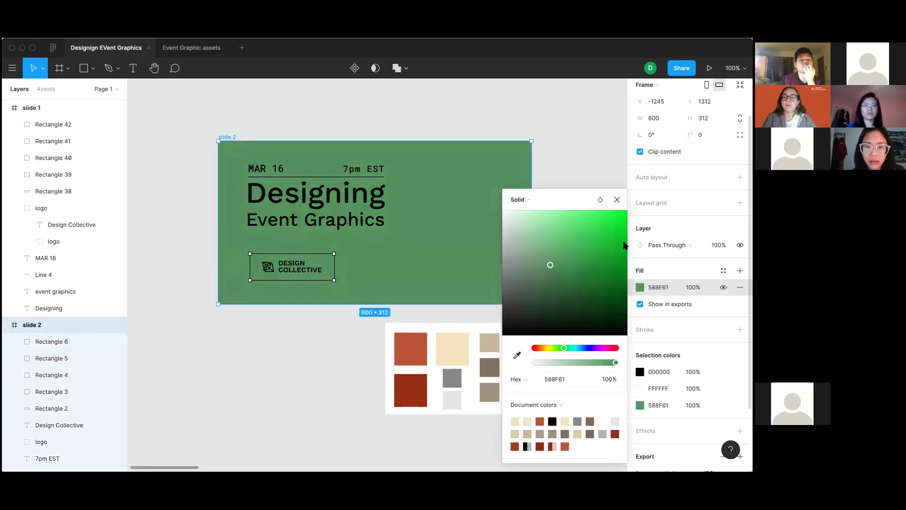
{"action": "left_click", "coordinate": [616, 199]}
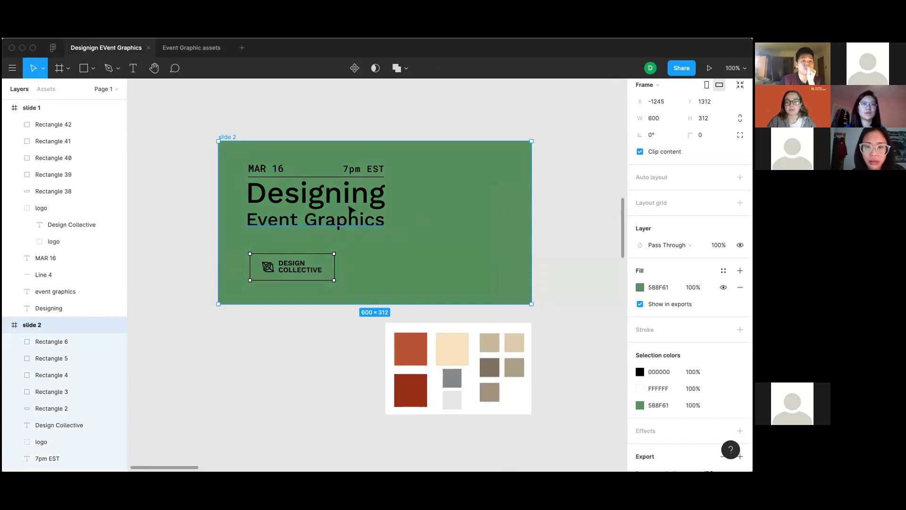
Step: Recolor the slide 2 frame's fill with the orange-red BA5436 sampled from the color palette
{"action": "left_click", "coordinate": [641, 287]}
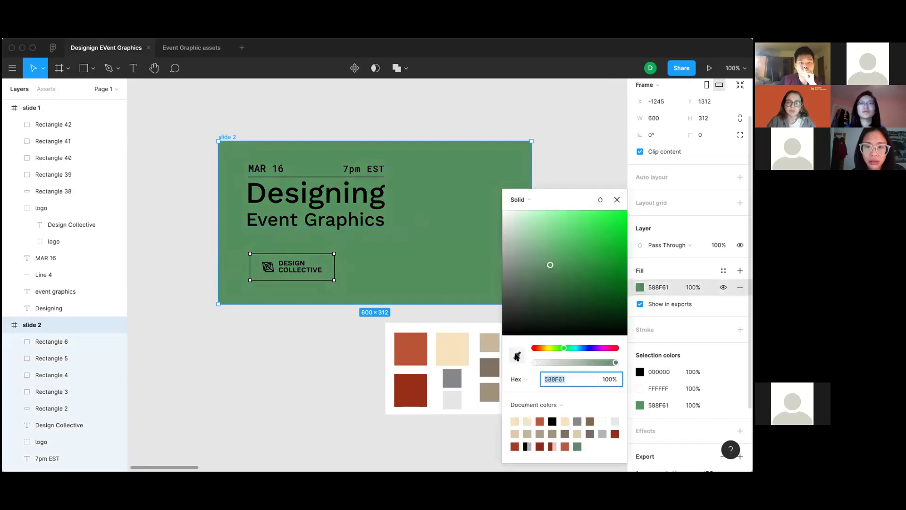
{"action": "left_click", "coordinate": [518, 356]}
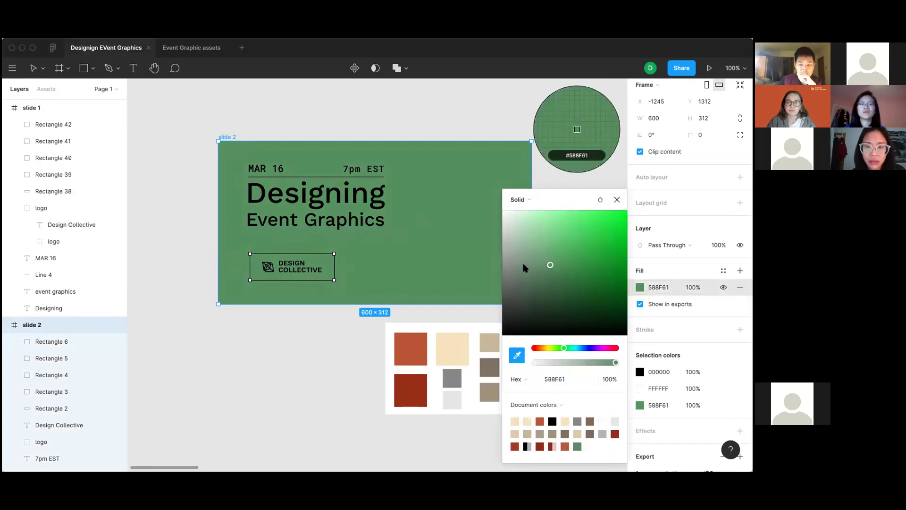
{"action": "left_click", "coordinate": [615, 200]}
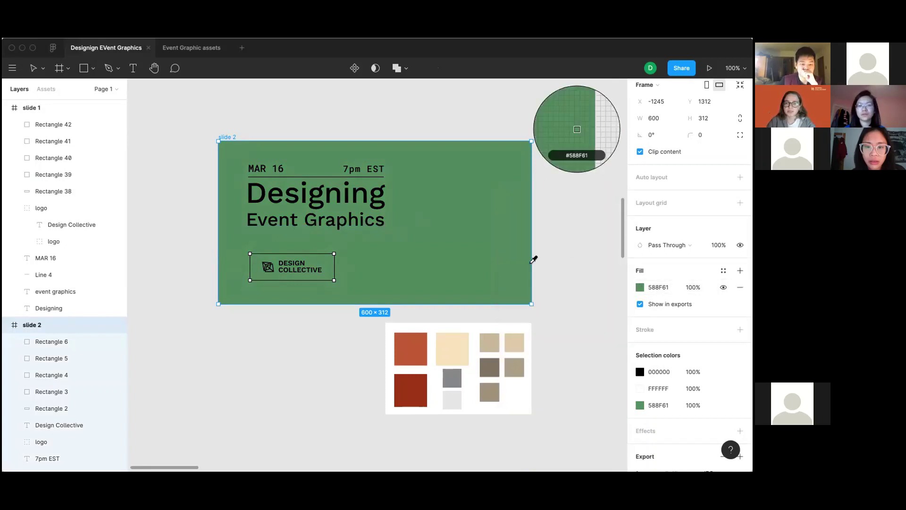
{"action": "left_click", "coordinate": [525, 262]}
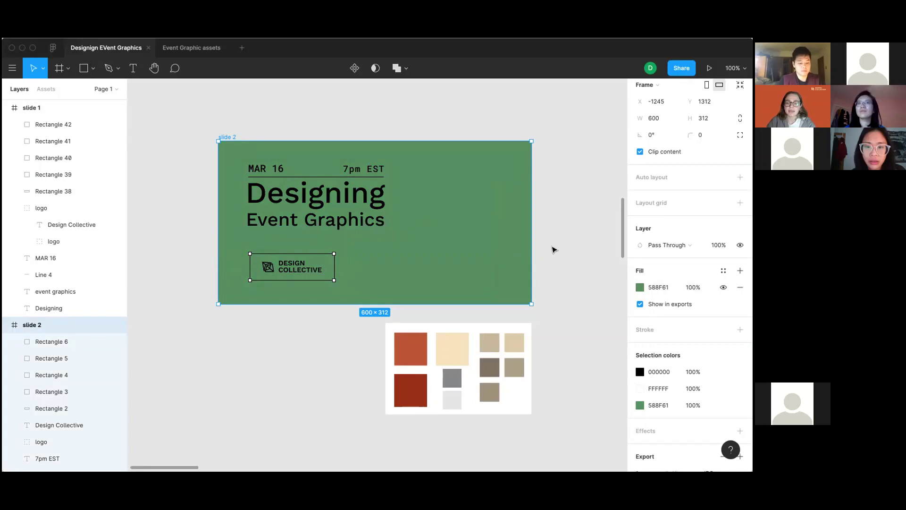
{"action": "key", "text": "i"}
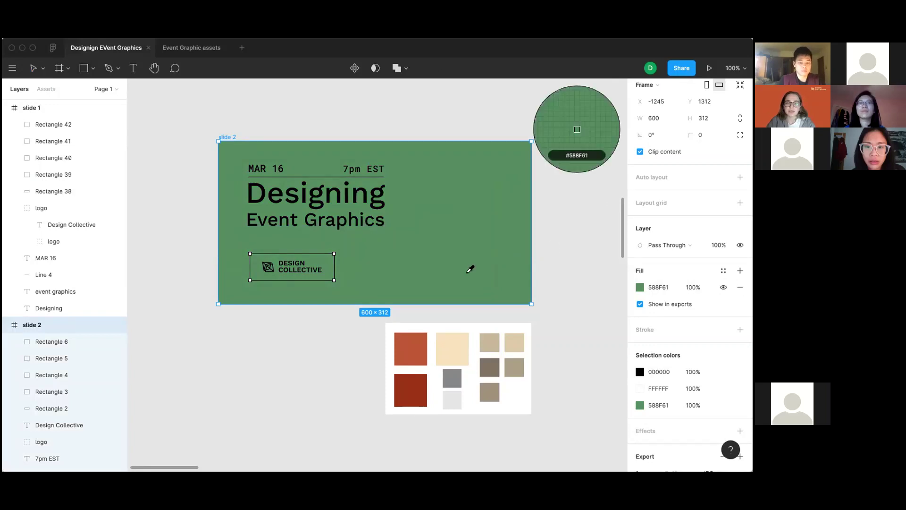
{"action": "left_click", "coordinate": [413, 341]}
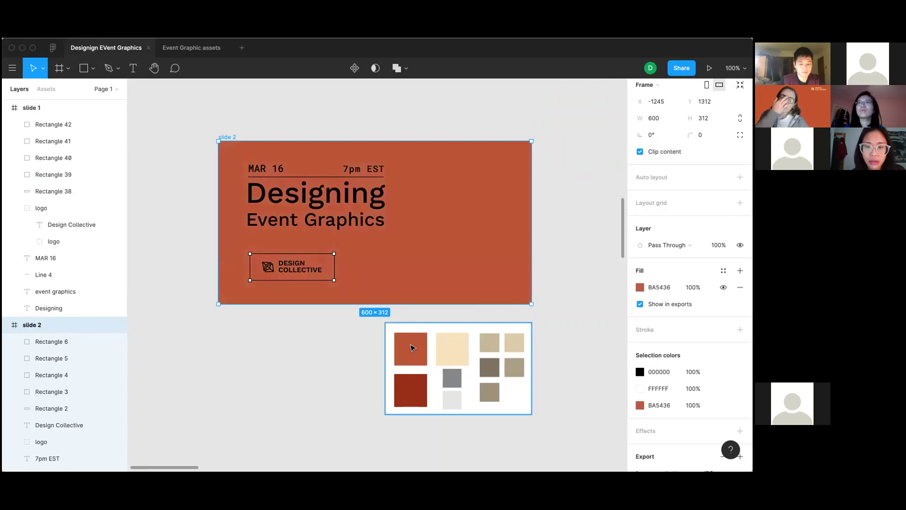
Step: Recolor slide 2's title, date, time, divider line and logo box text and outline with the palette's cream F7E1BE
{"action": "left_click", "coordinate": [263, 166]}
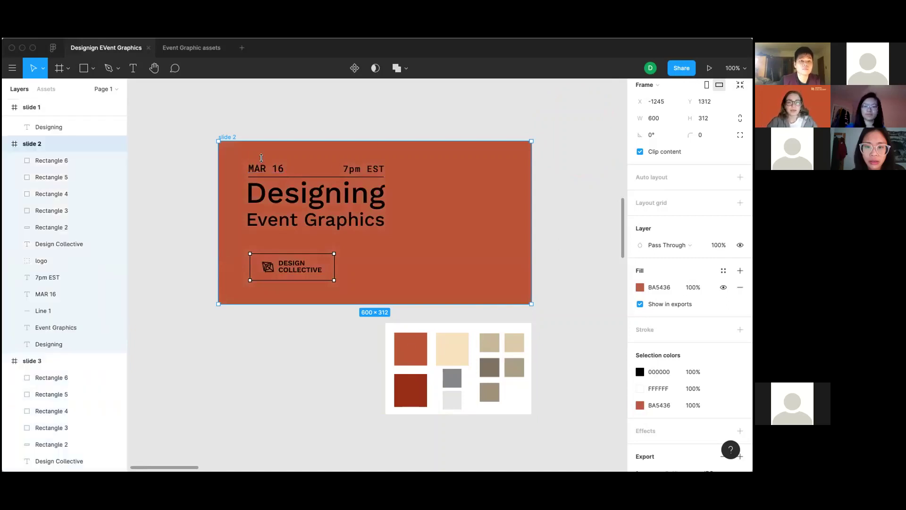
{"action": "left_click", "coordinate": [361, 283]}
{"action": "left_click_drag", "start_coordinate": [300, 168], "coordinate": [374, 283]}
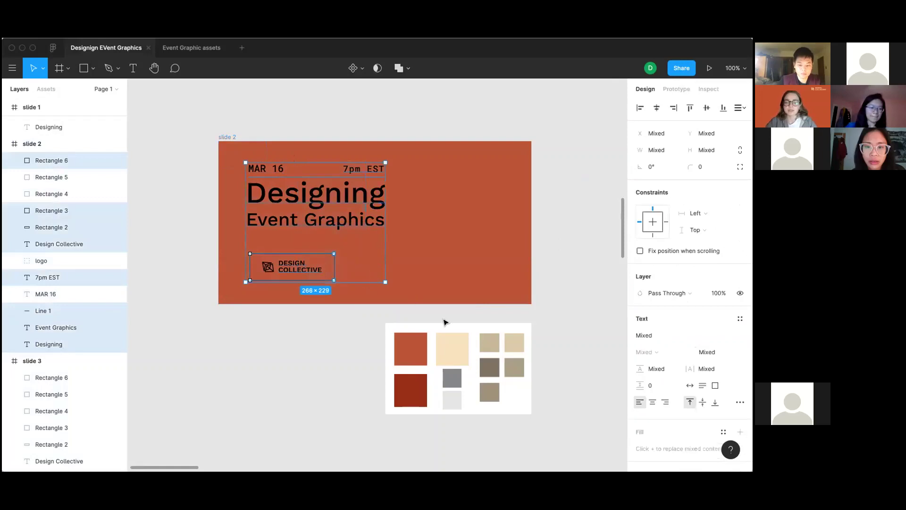
{"action": "key", "text": "i"}
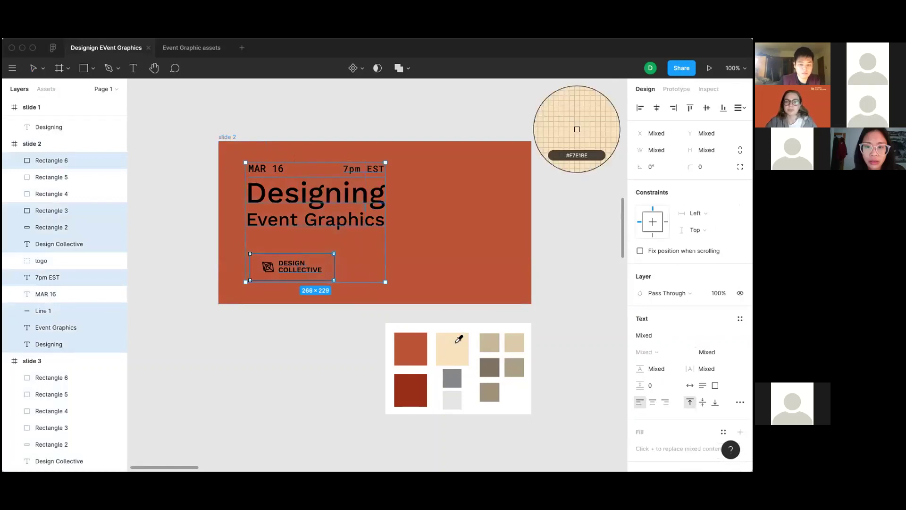
{"action": "left_click", "coordinate": [459, 338]}
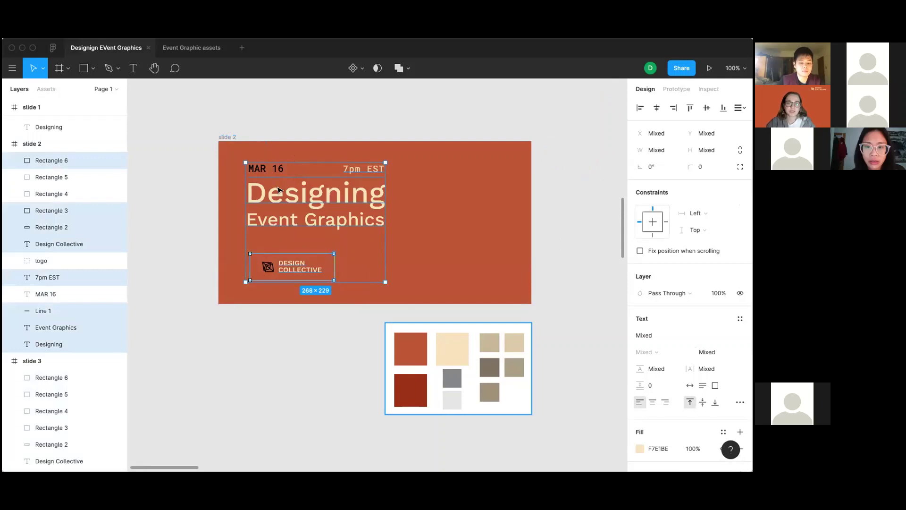
{"action": "left_click", "coordinate": [265, 169]}
{"action": "key", "text": "i"}
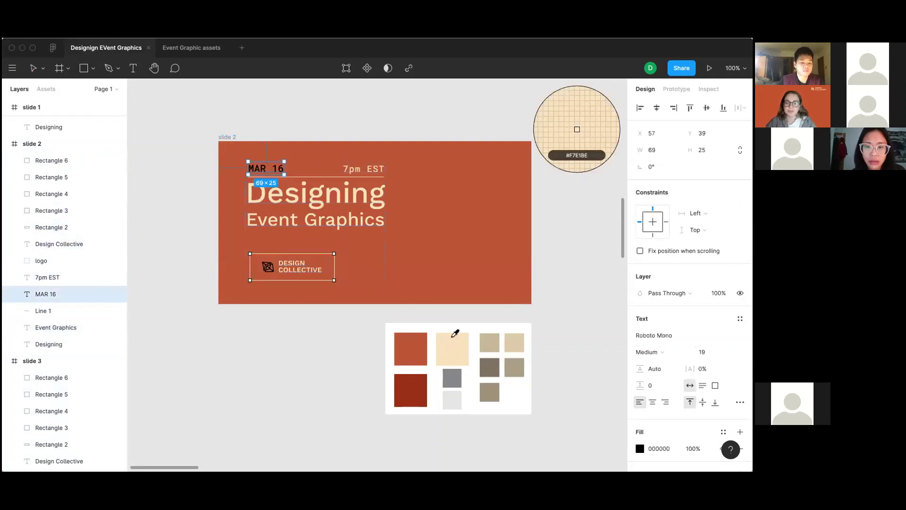
{"action": "left_click", "coordinate": [454, 338]}
{"action": "left_click", "coordinate": [389, 229]}
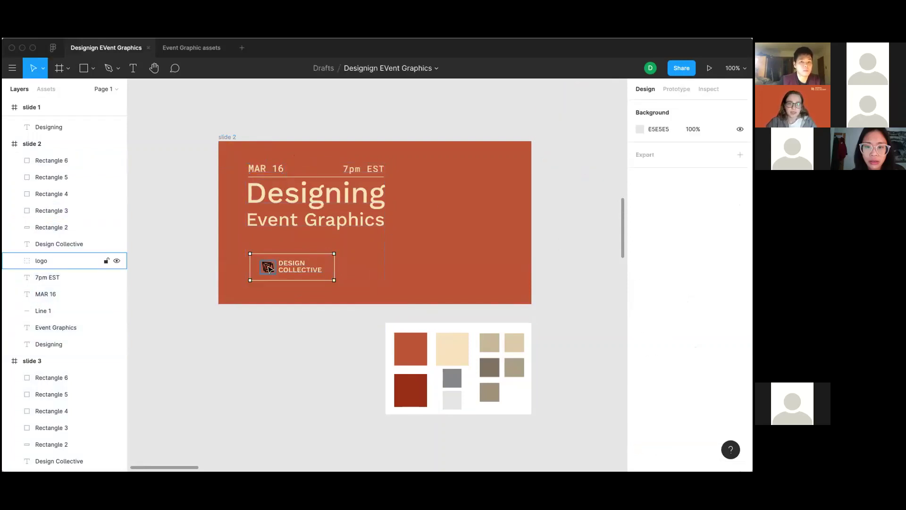
Step: Replace the remaining black in slide 2's boxed logo and its corner squares with cream F3E0BC
{"action": "left_click", "coordinate": [268, 267]}
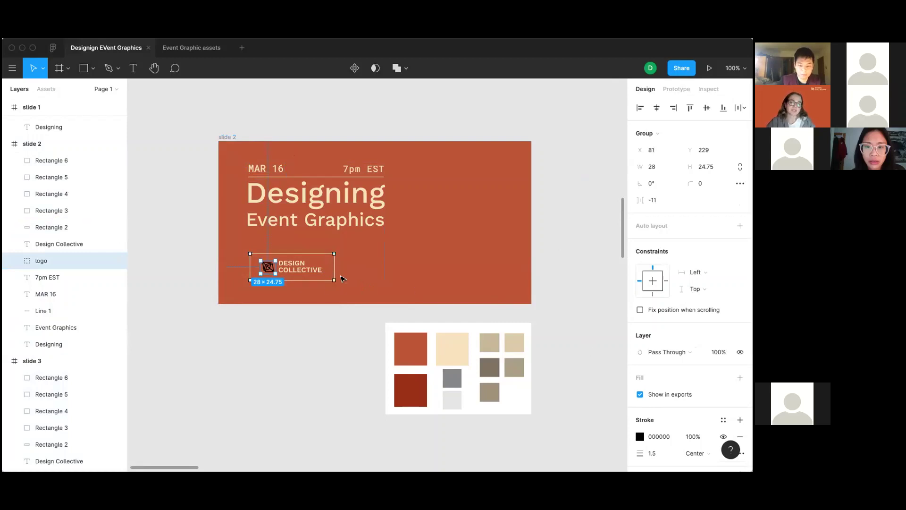
{"action": "left_click", "coordinate": [395, 282]}
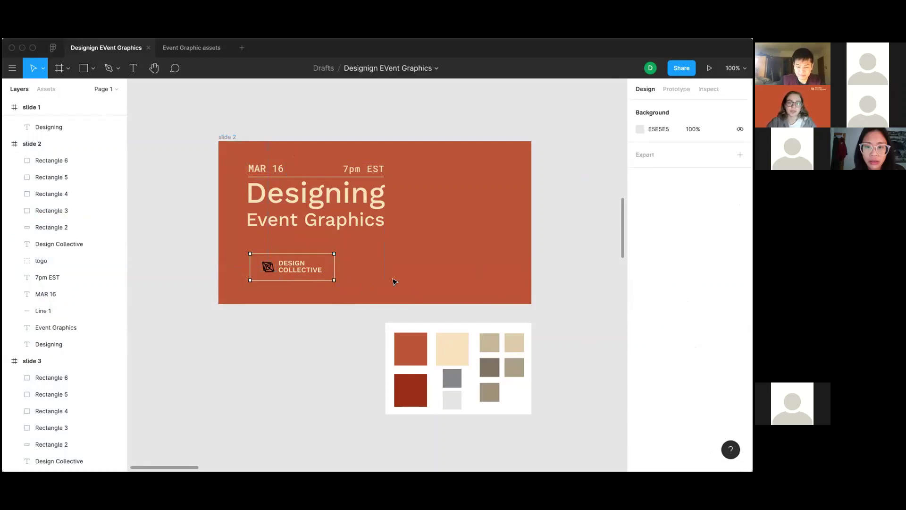
{"action": "left_click_drag", "start_coordinate": [231, 262], "coordinate": [307, 284]}
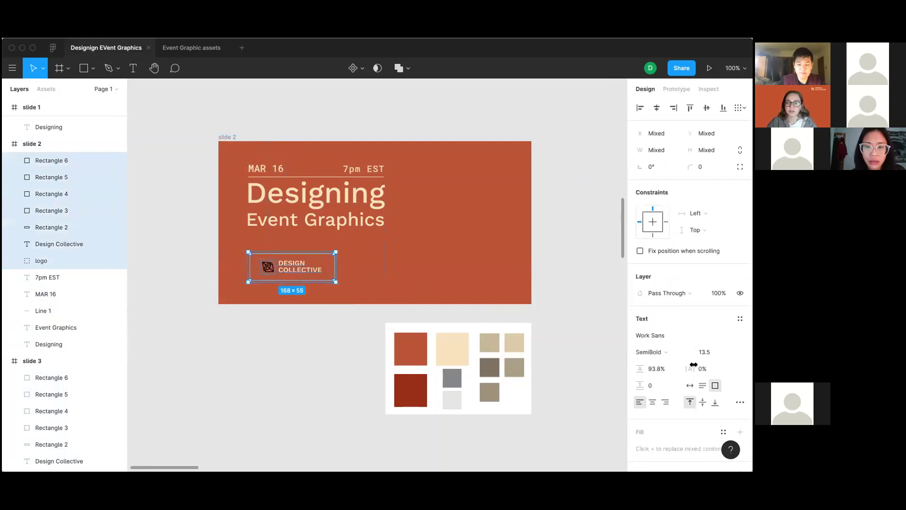
{"action": "scroll", "coordinate": [709, 370], "scroll_direction": "down", "scroll_amount": 3}
{"action": "scroll", "coordinate": [709, 371], "scroll_direction": "down", "scroll_amount": 2}
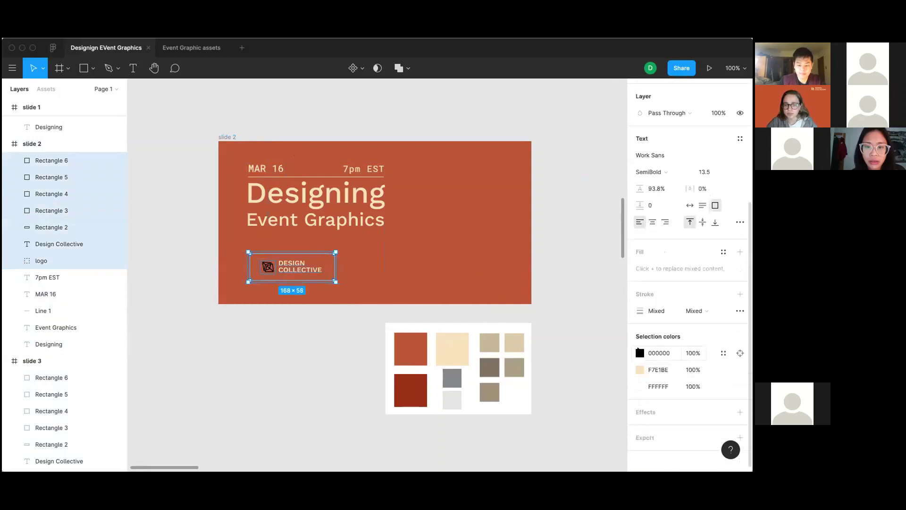
{"action": "left_click", "coordinate": [640, 353]}
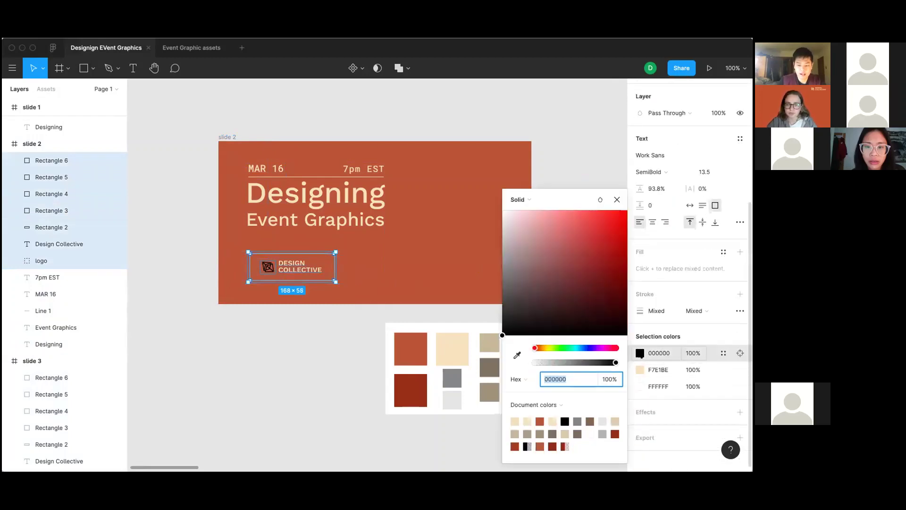
{"action": "left_click", "coordinate": [514, 420]}
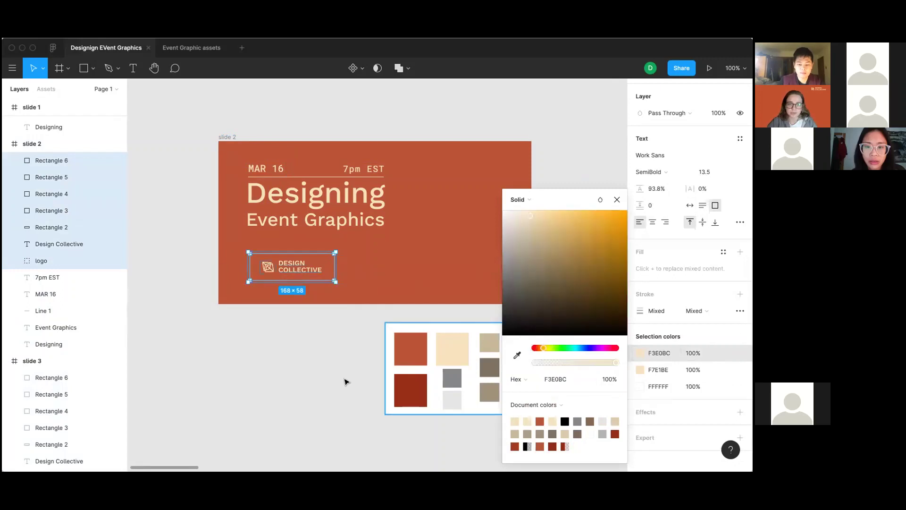
{"action": "left_click", "coordinate": [346, 382]}
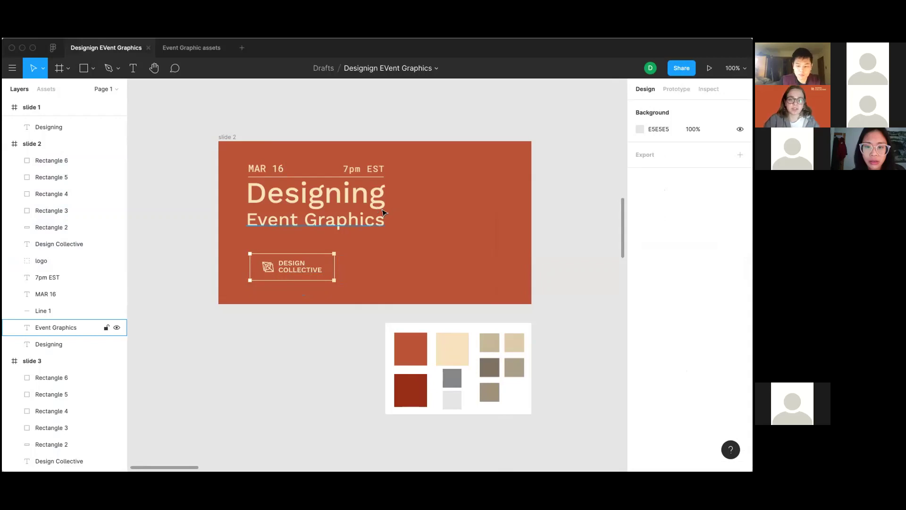
Step: Move the color palette group down beside slide 3, to about X -622, Y 2237
{"action": "scroll", "coordinate": [561, 285], "scroll_direction": "right", "scroll_amount": 2}
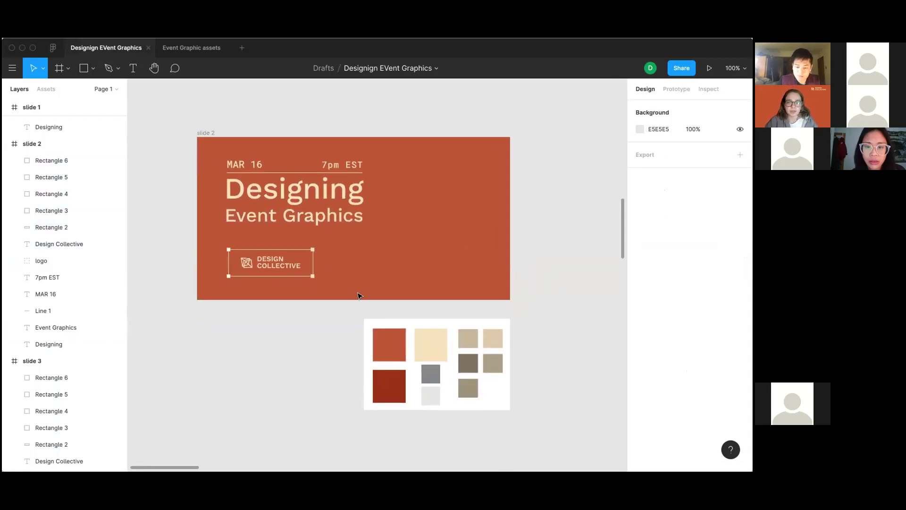
{"action": "left_click", "coordinate": [425, 327]}
{"action": "scroll", "coordinate": [426, 329], "scroll_direction": "down", "scroll_amount": 5}
{"action": "scroll", "coordinate": [391, 249], "scroll_direction": "down", "scroll_amount": 5}
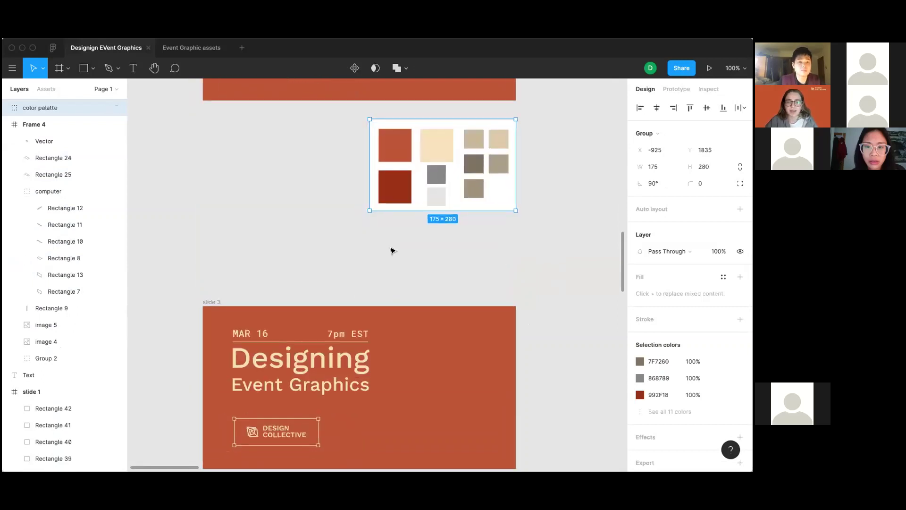
{"action": "left_click_drag", "start_coordinate": [403, 100], "coordinate": [557, 310]}
{"action": "scroll", "coordinate": [557, 310], "scroll_direction": "down", "scroll_amount": 3}
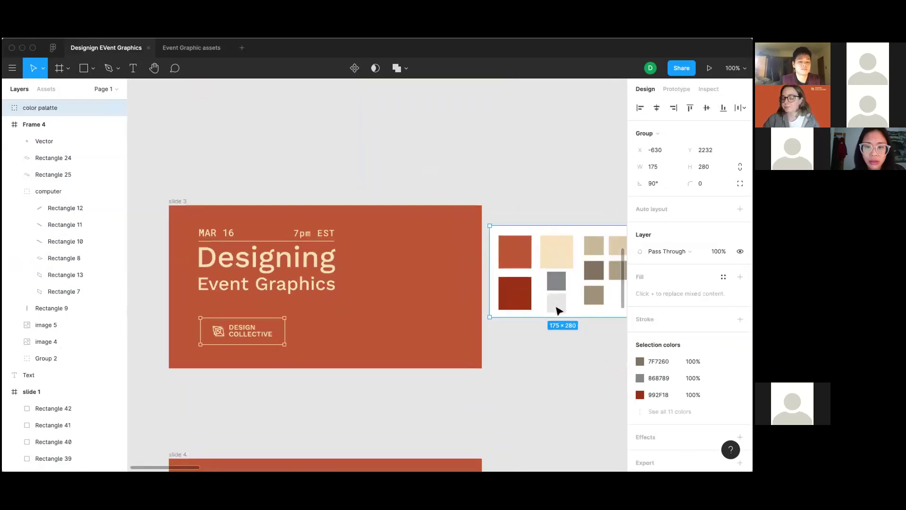
{"action": "scroll", "coordinate": [530, 223], "scroll_direction": "down", "scroll_amount": 3}
{"action": "scroll", "coordinate": [530, 223], "scroll_direction": "right", "scroll_amount": 2}
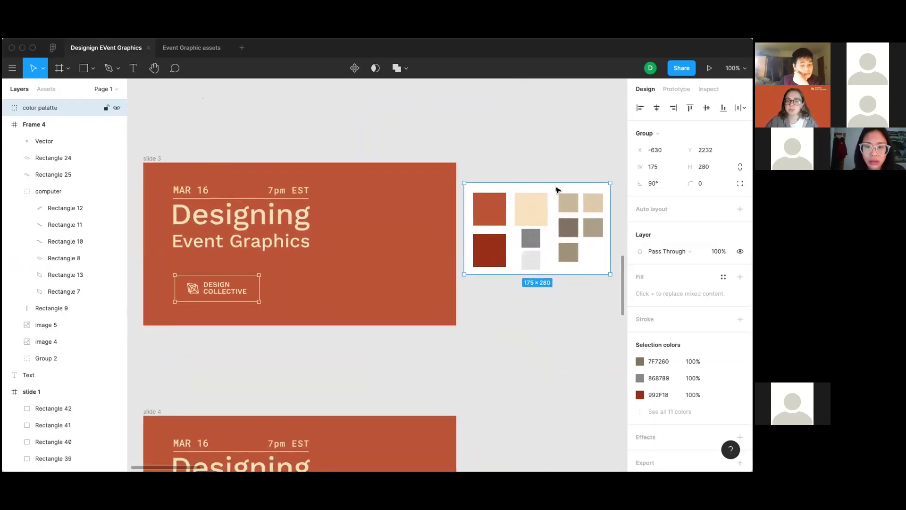
{"action": "left_click_drag", "start_coordinate": [559, 194], "coordinate": [560, 196]}
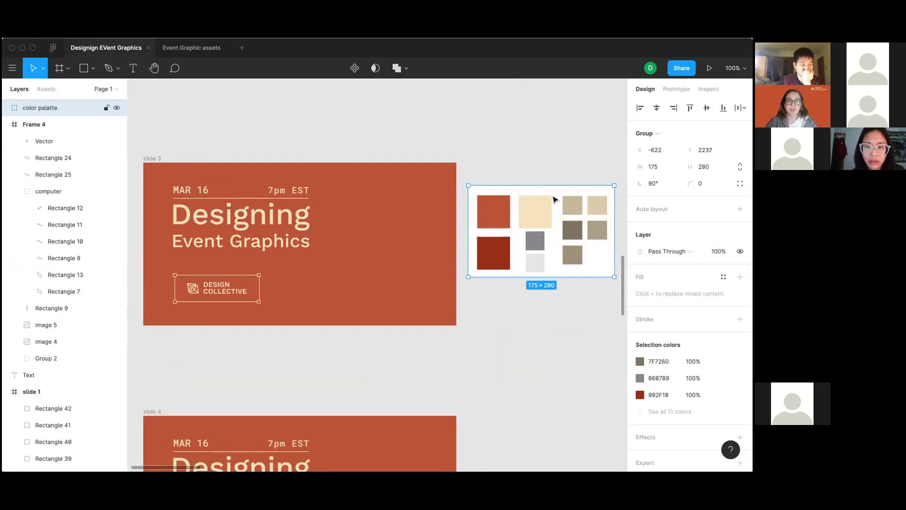
Step: Open the Figma Community plugin directory and look through the list of available plugins
{"action": "right_click", "coordinate": [385, 206]}
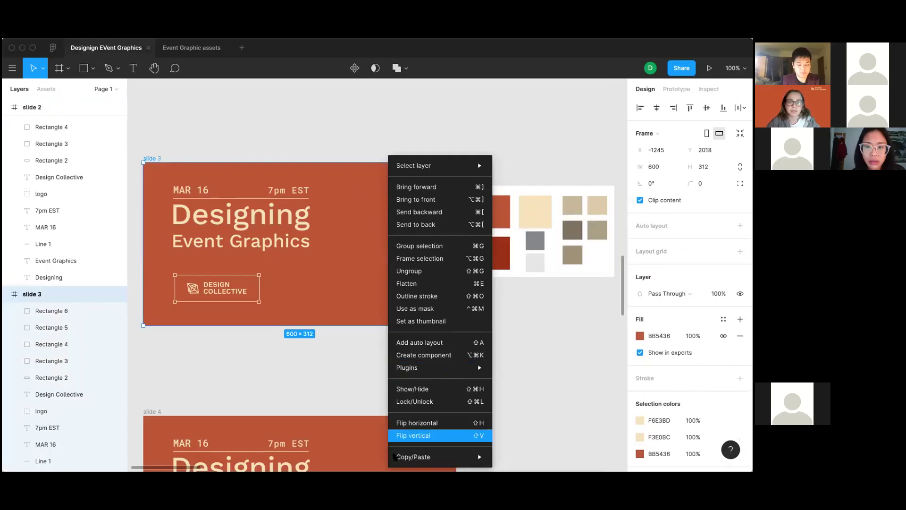
{"action": "mouse_move", "coordinate": [418, 368]}
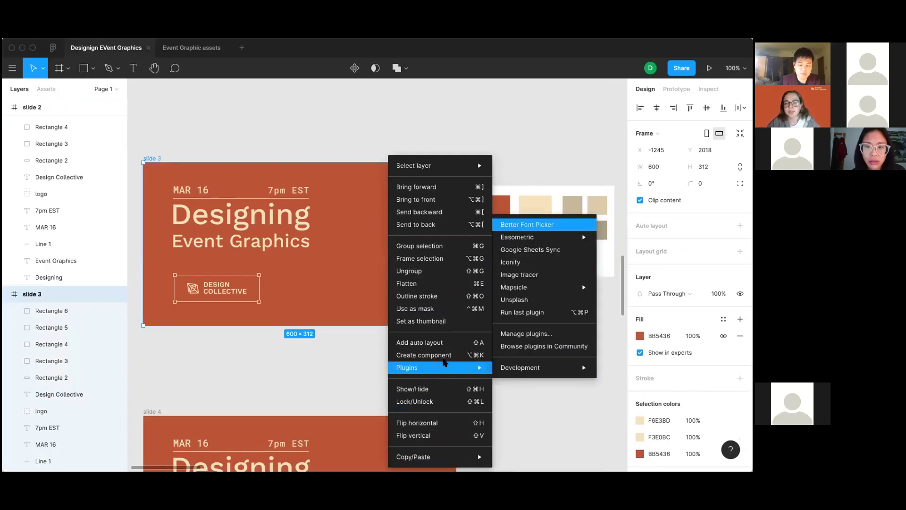
{"action": "mouse_move", "coordinate": [507, 363]}
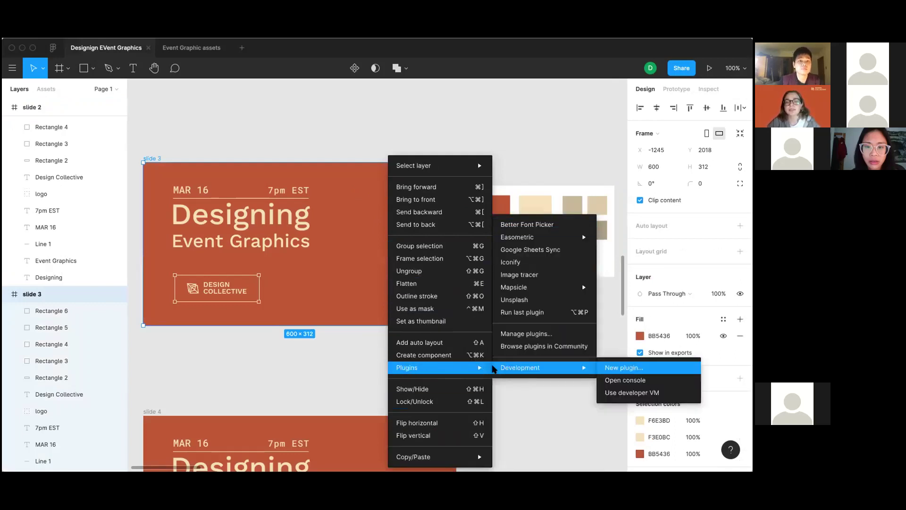
{"action": "left_click", "coordinate": [524, 347]}
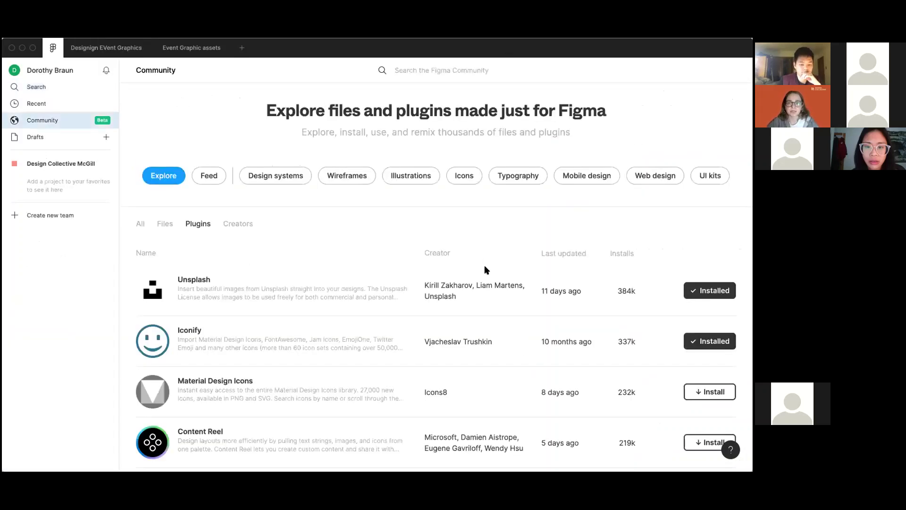
{"action": "scroll", "coordinate": [363, 381], "scroll_direction": "down", "scroll_amount": 2}
{"action": "scroll", "coordinate": [363, 382], "scroll_direction": "down", "scroll_amount": 6}
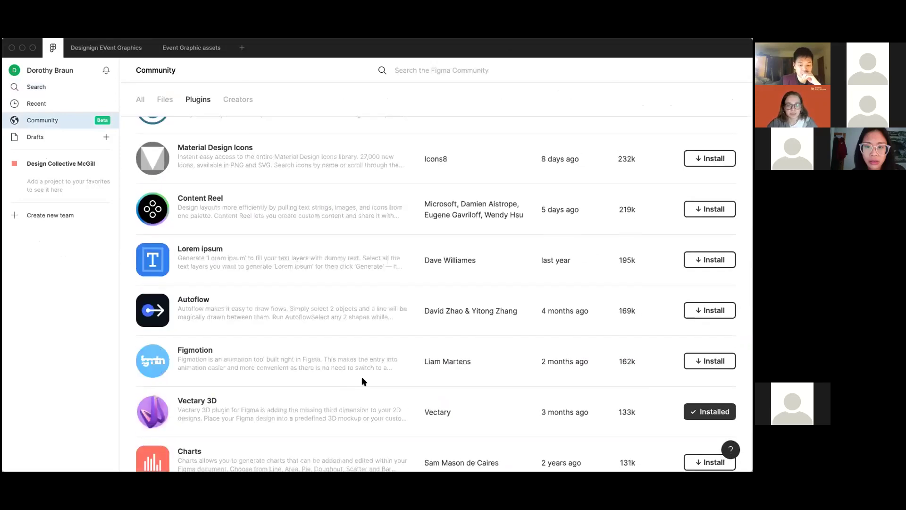
{"action": "scroll", "coordinate": [363, 381], "scroll_direction": "up", "scroll_amount": 8}
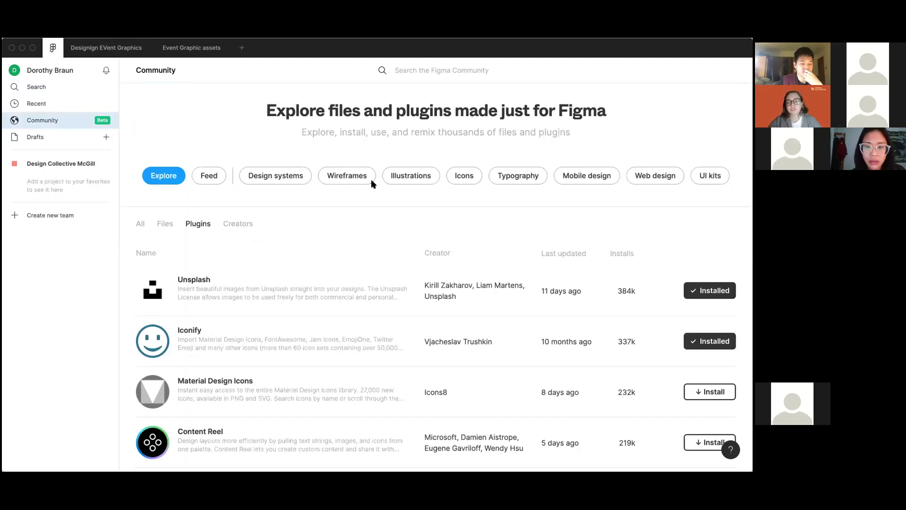
Step: Search the Community plugins for "iconify" and for "easo"
{"action": "left_click", "coordinate": [425, 69]}
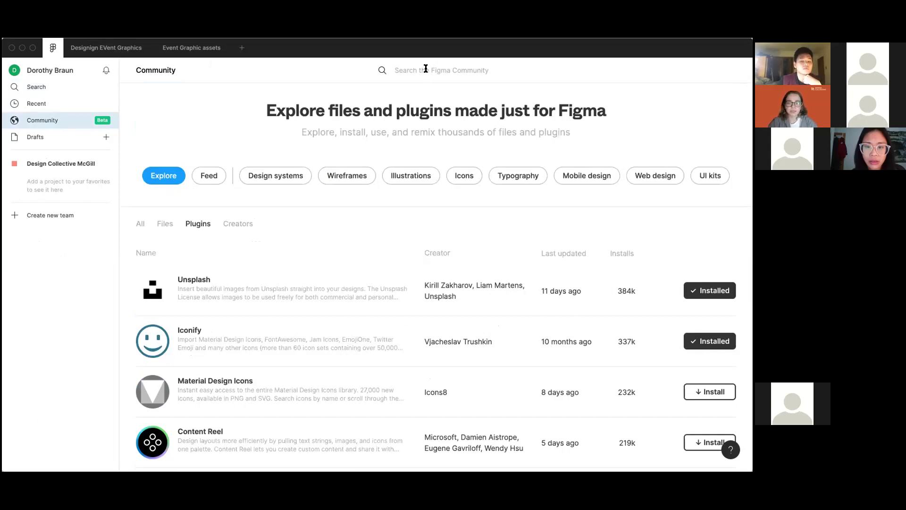
{"action": "type", "text": "iconify"}
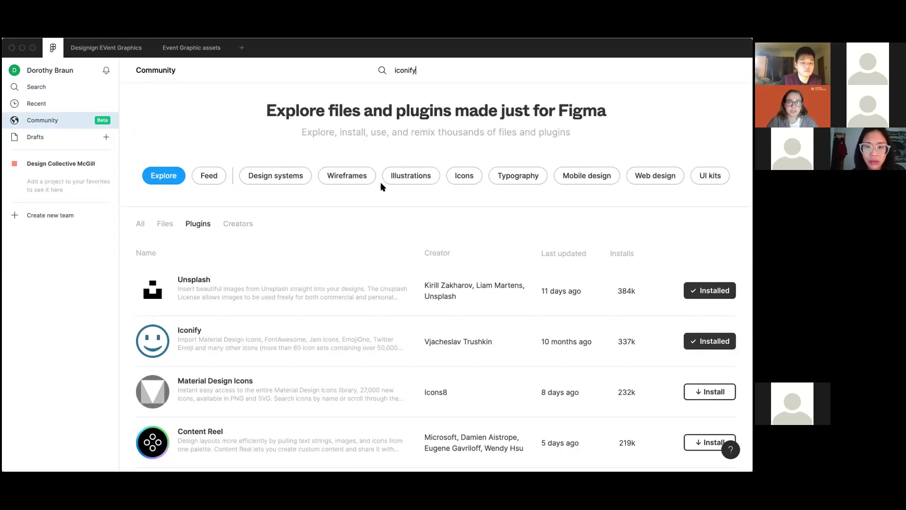
{"action": "key", "text": "Return"}
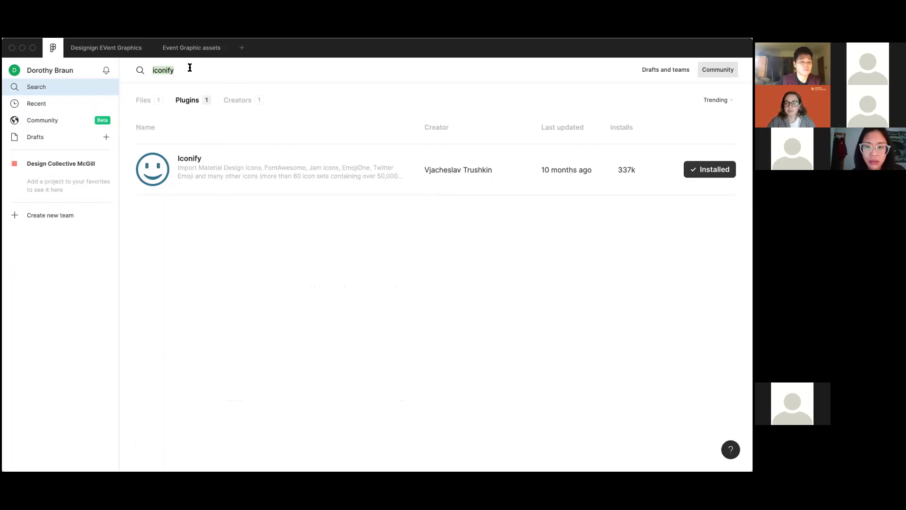
{"action": "type", "text": "ea"}
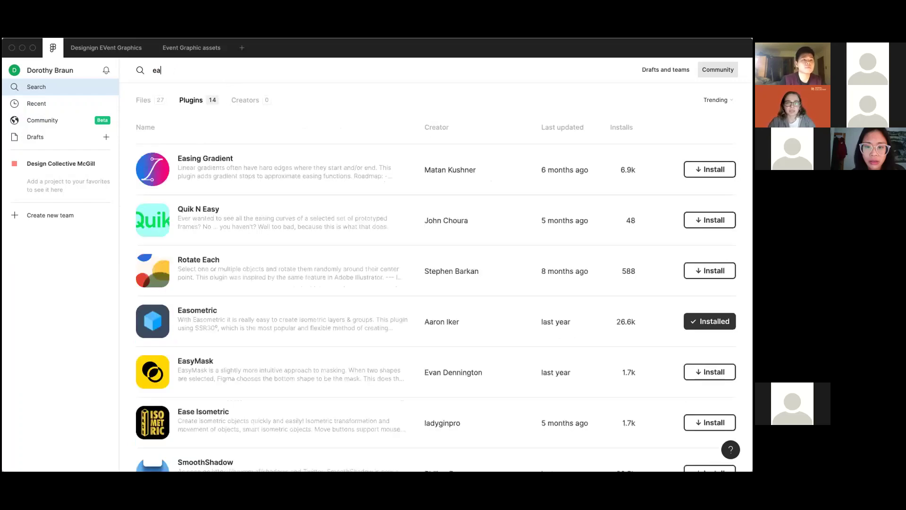
{"action": "type", "text": "so"}
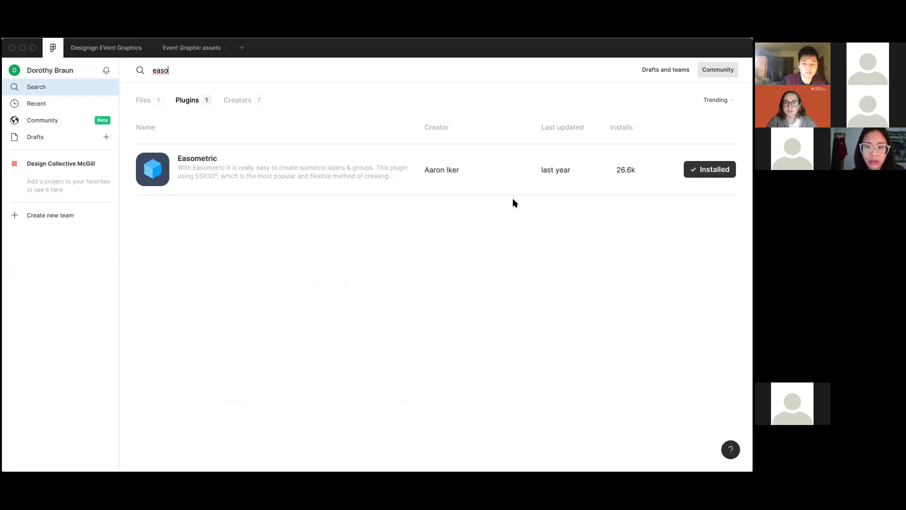
Step: Back in the event graphics file, draw a rectangle about 130 × 85 on slide 3 beside the title and fill it with palette beige C8B899
{"action": "left_click", "coordinate": [126, 49]}
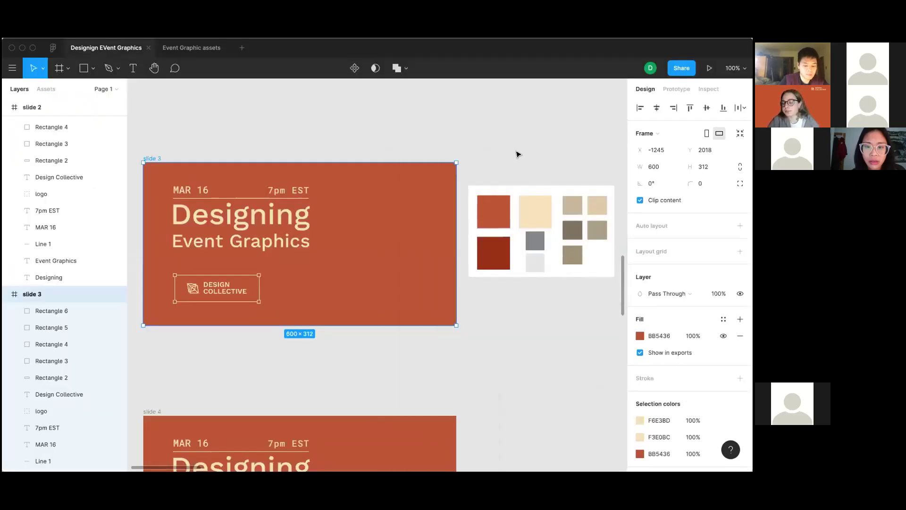
{"action": "left_click", "coordinate": [538, 170]}
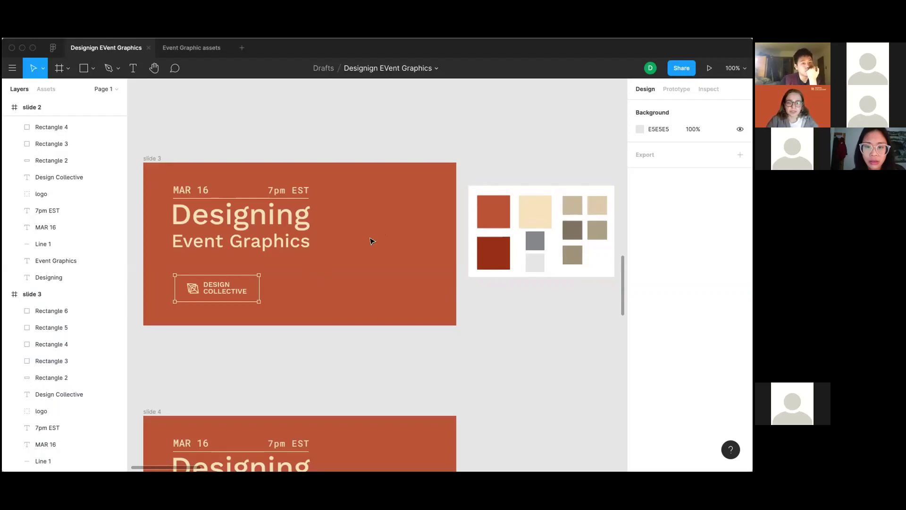
{"action": "key", "text": "r"}
{"action": "left_click_drag", "start_coordinate": [349, 237], "coordinate": [415, 281]}
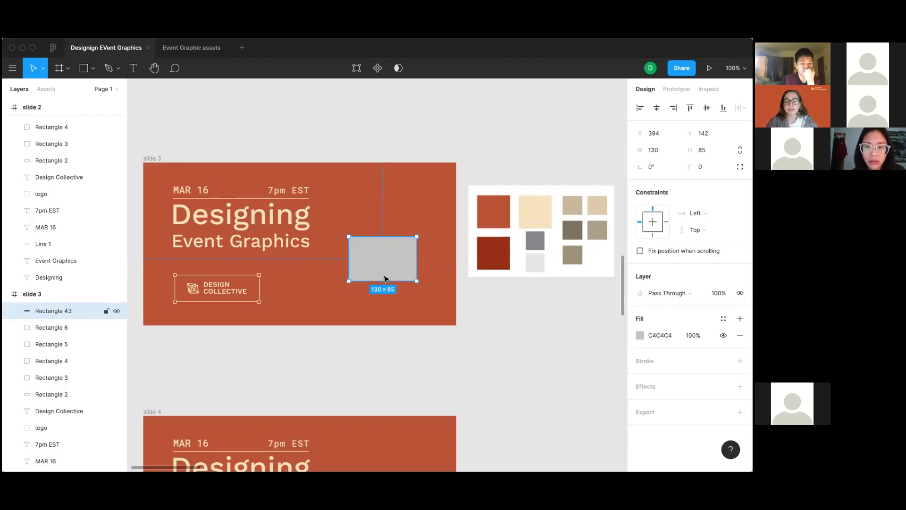
{"action": "key", "text": "i"}
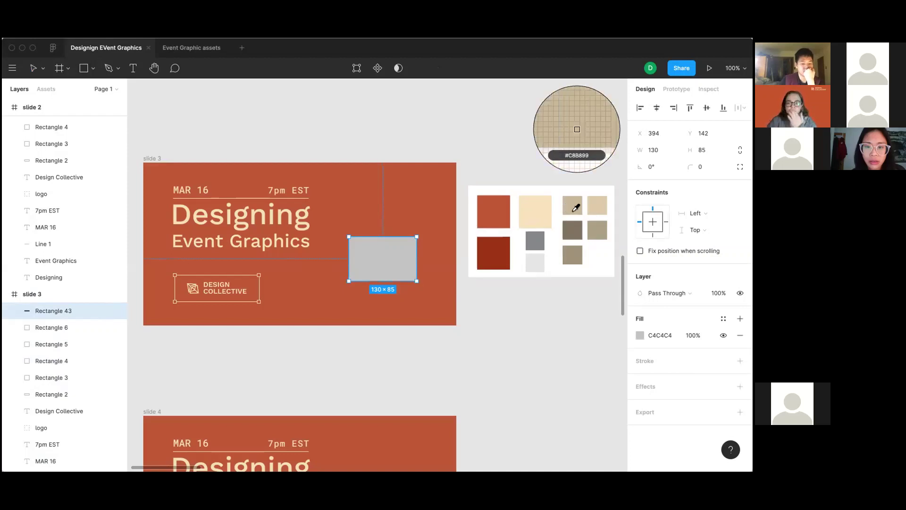
{"action": "left_click", "coordinate": [575, 208]}
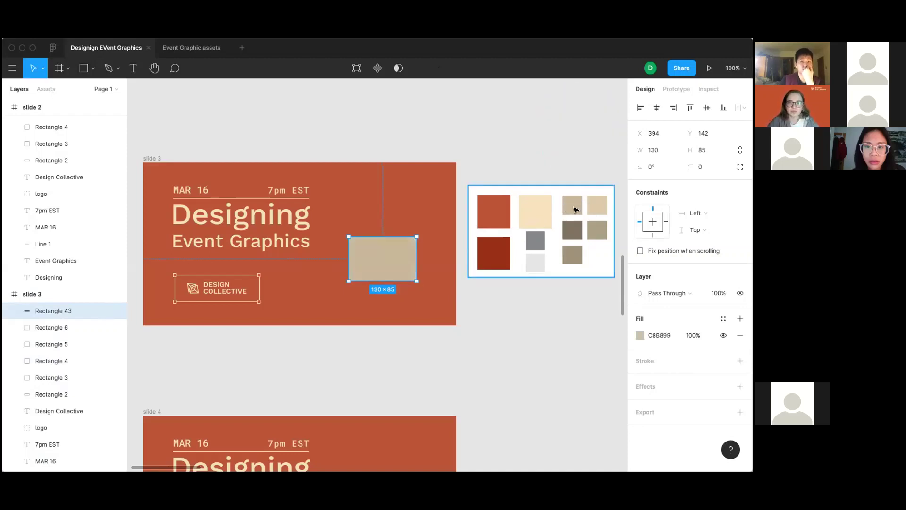
Step: Skew the beige rectangle with Easometric's Left projection and move it up to about X 394, Y 83
{"action": "right_click", "coordinate": [378, 250]}
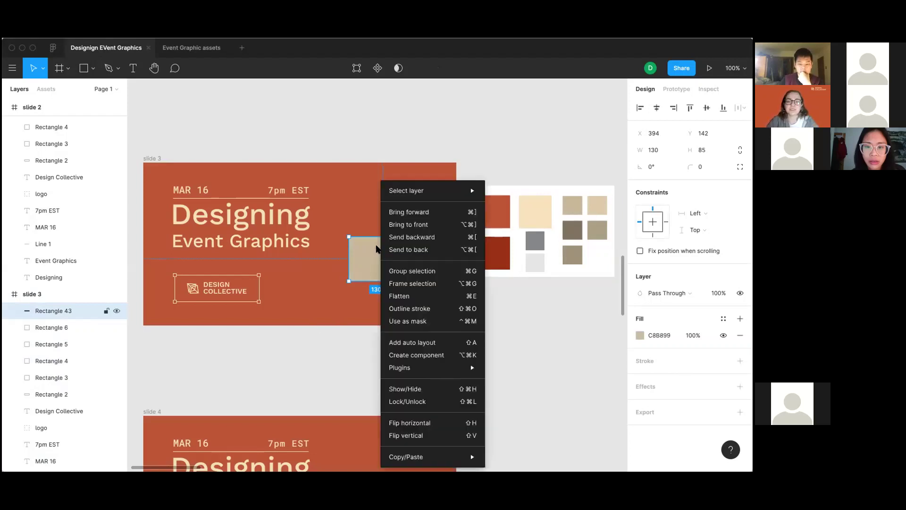
{"action": "mouse_move", "coordinate": [422, 365]}
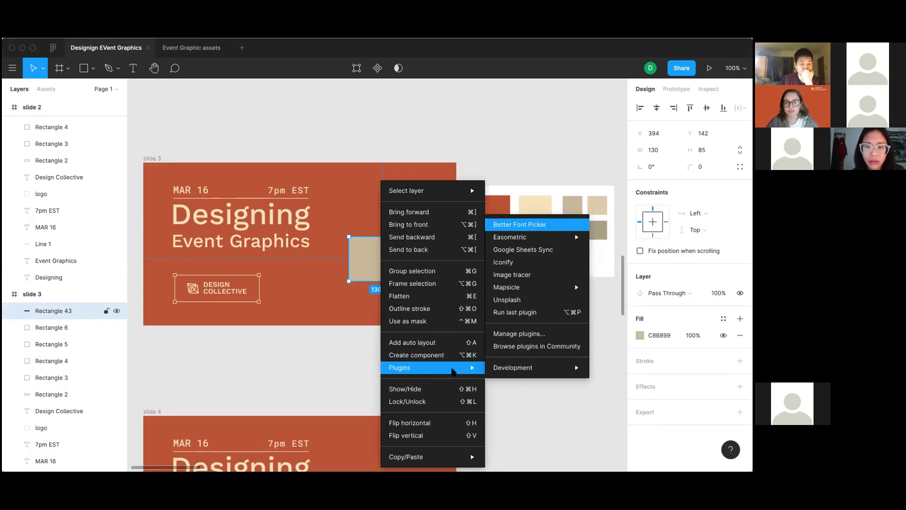
{"action": "mouse_move", "coordinate": [511, 239]}
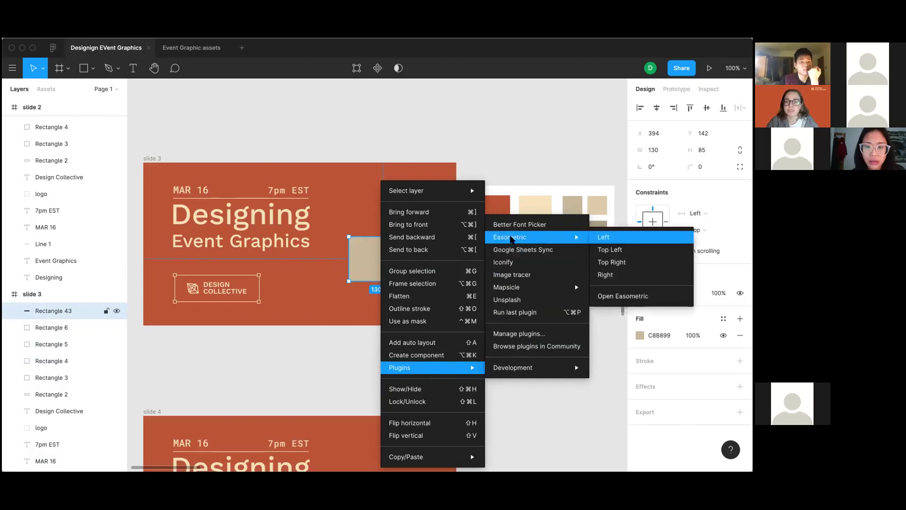
{"action": "left_click", "coordinate": [605, 239]}
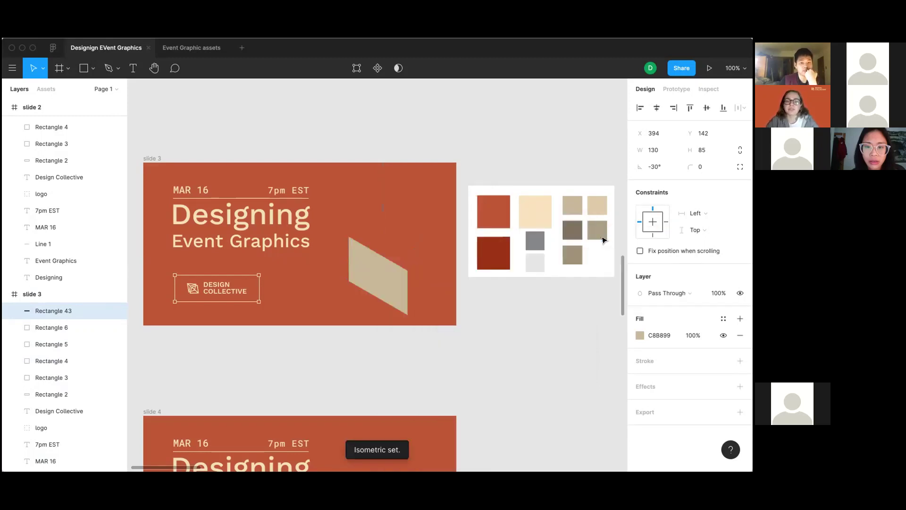
{"action": "left_click_drag", "start_coordinate": [386, 279], "coordinate": [386, 247]}
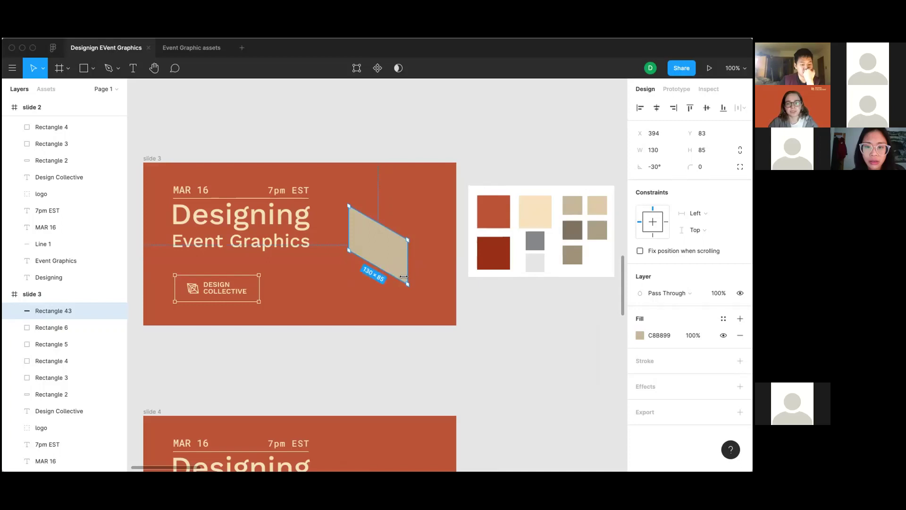
Step: Draw a second rectangle about 159 × 91 below the skewed panel on slide 3 and fill it with palette color DECBAA
{"action": "left_click", "coordinate": [333, 308]}
{"action": "key", "text": "r"}
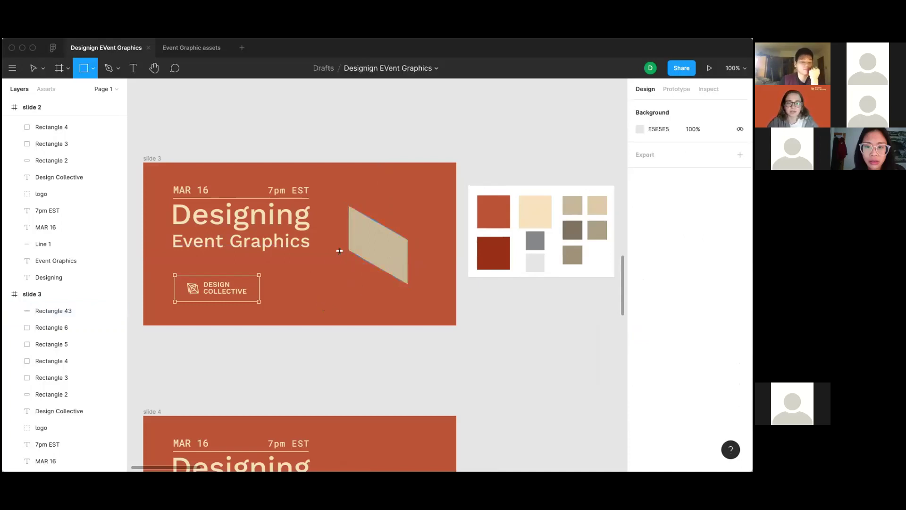
{"action": "left_click_drag", "start_coordinate": [312, 270], "coordinate": [396, 317]}
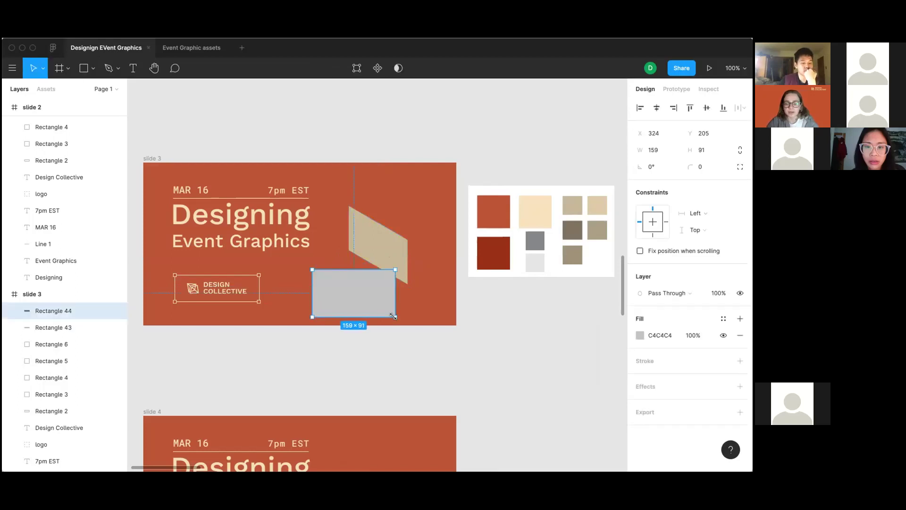
{"action": "key", "text": "i"}
{"action": "left_click", "coordinate": [598, 207]}
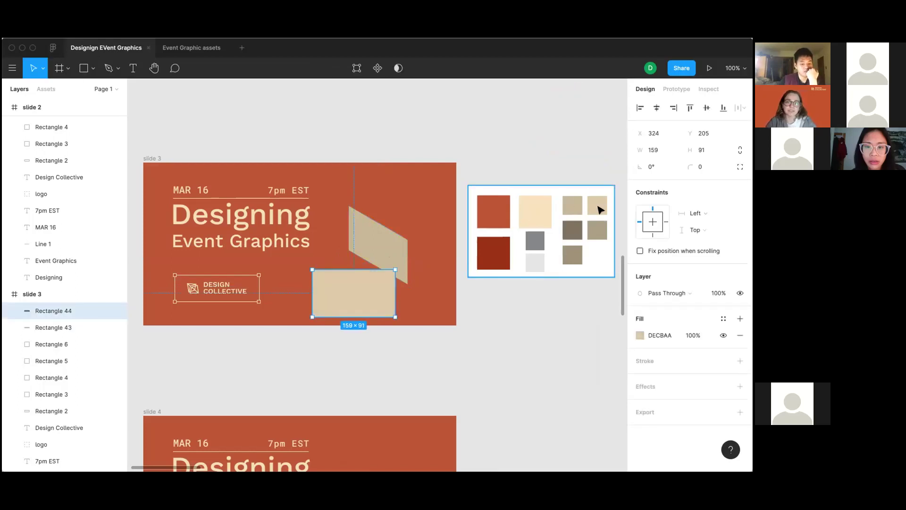
Step: Apply Easometric's Top Left projection to the lighter rectangle and place its back corner against the upright panel's lower edge
{"action": "right_click", "coordinate": [371, 291]}
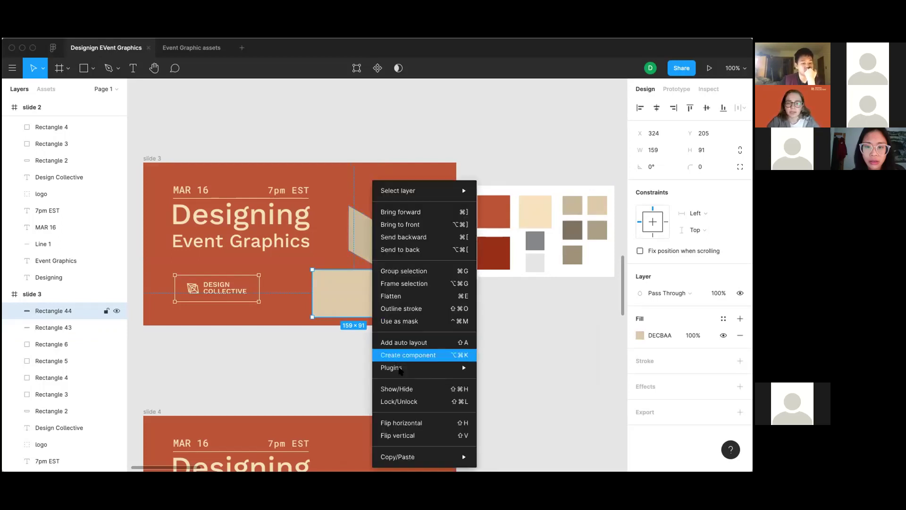
{"action": "mouse_move", "coordinate": [472, 367]}
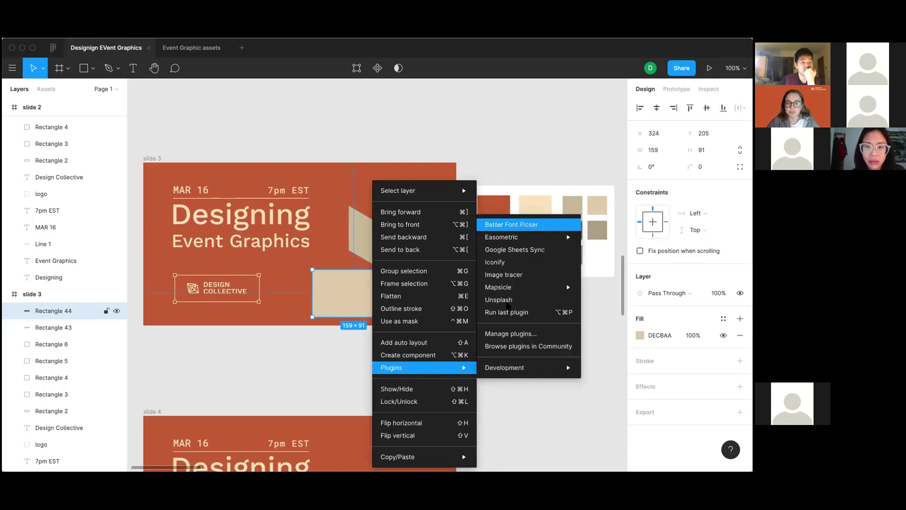
{"action": "mouse_move", "coordinate": [515, 243]}
{"action": "left_click", "coordinate": [600, 250]}
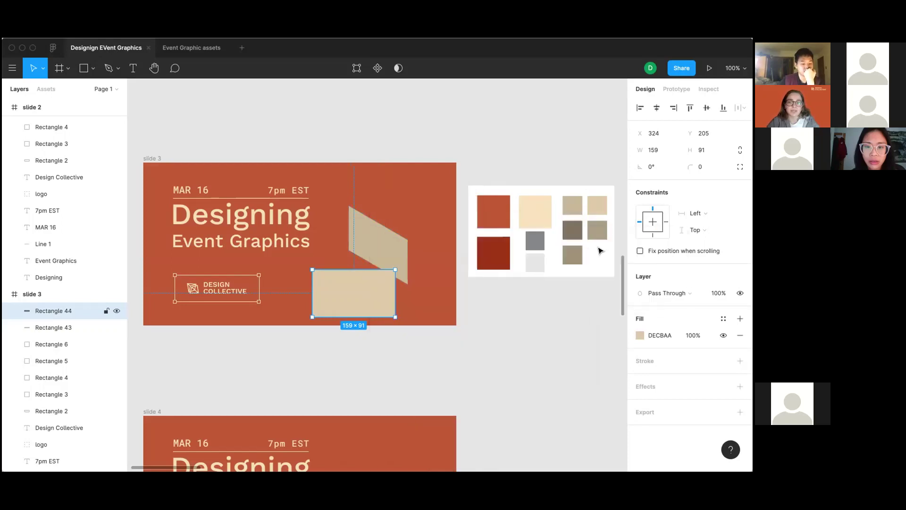
{"action": "left_click_drag", "start_coordinate": [343, 307], "coordinate": [374, 290]}
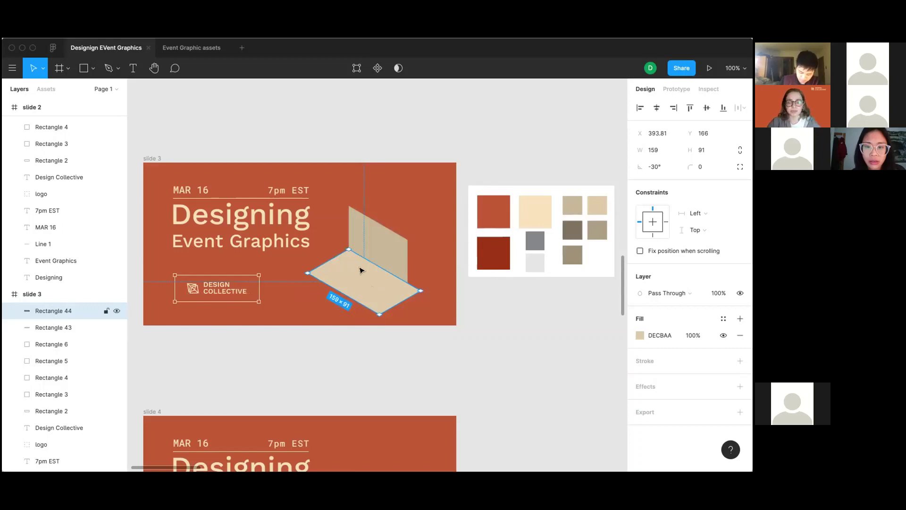
{"action": "right_click", "coordinate": [358, 269]}
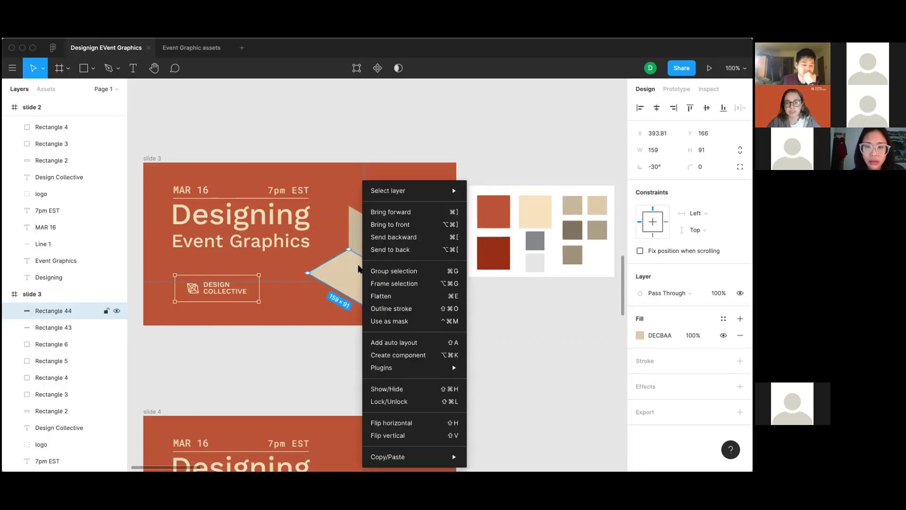
{"action": "mouse_move", "coordinate": [403, 368]}
{"action": "mouse_move", "coordinate": [485, 364]}
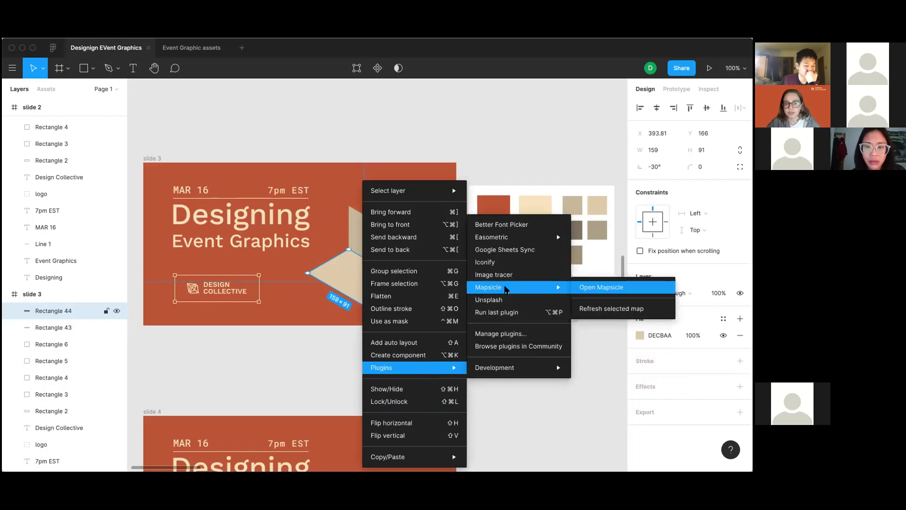
{"action": "mouse_move", "coordinate": [507, 235]}
{"action": "left_click", "coordinate": [589, 295]}
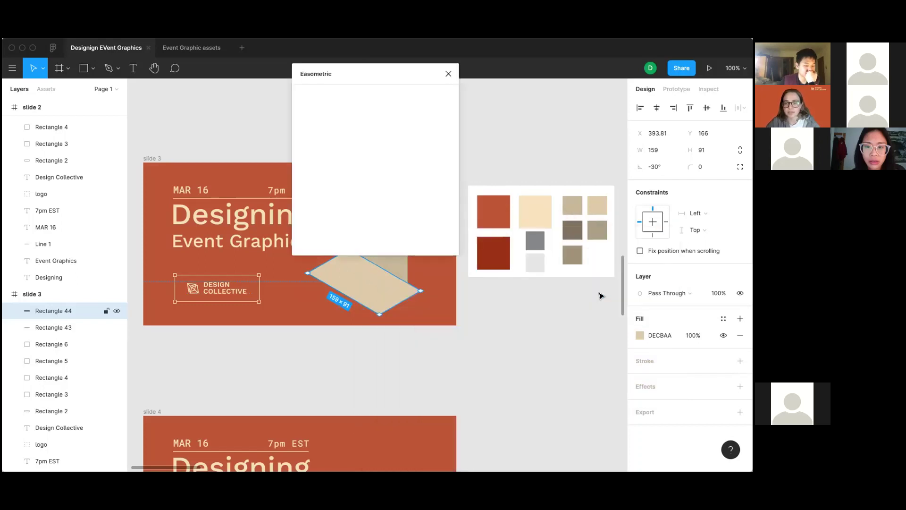
{"action": "left_click", "coordinate": [385, 132]}
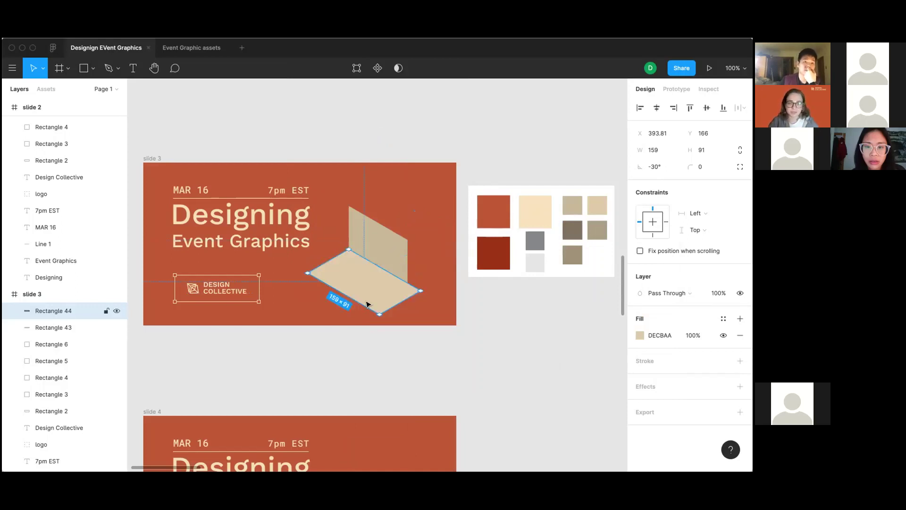
Step: Resize the lighter base panel to about 130 × 84 so its back edge matches the upright panel's length
{"action": "left_click_drag", "start_coordinate": [396, 301], "coordinate": [344, 289]}
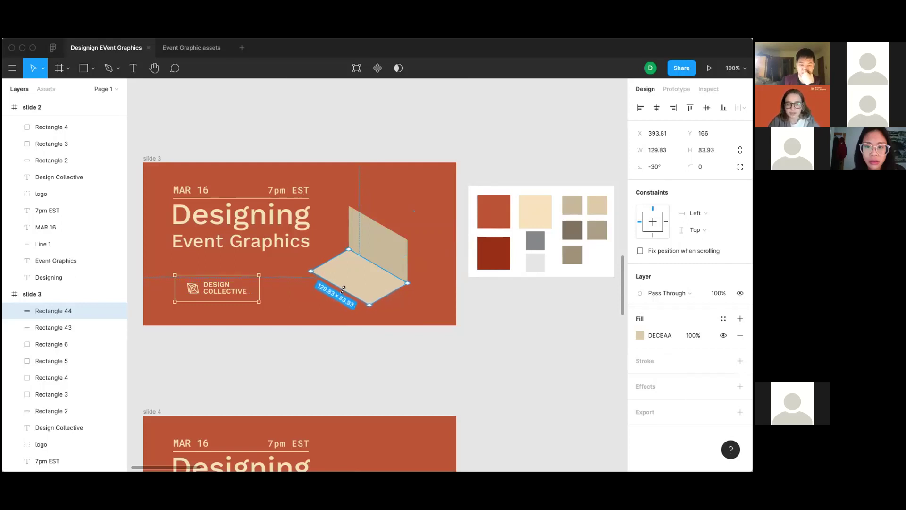
{"action": "left_click", "coordinate": [440, 288]}
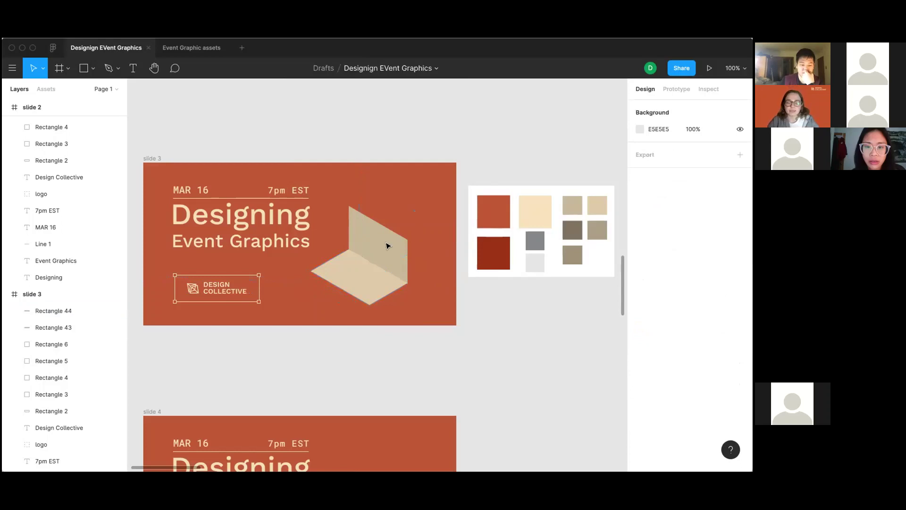
{"action": "key", "text": "i"}
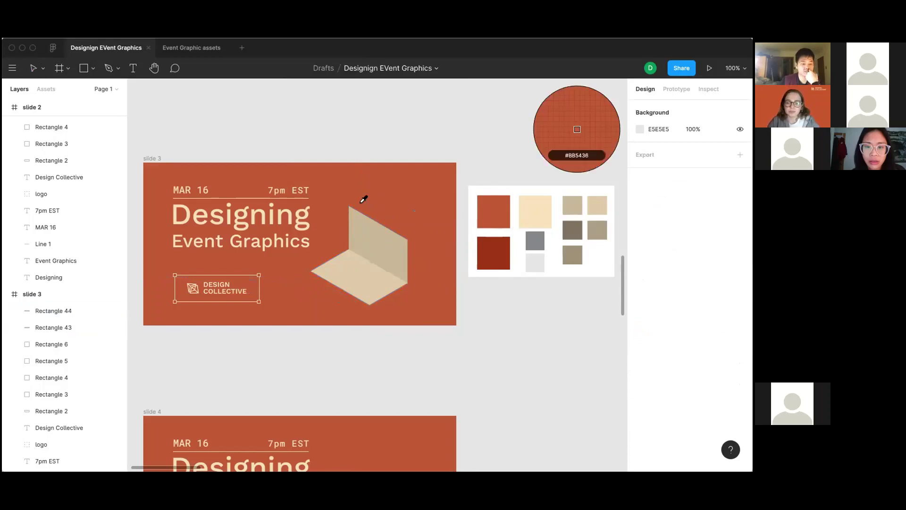
{"action": "key", "text": "Escape"}
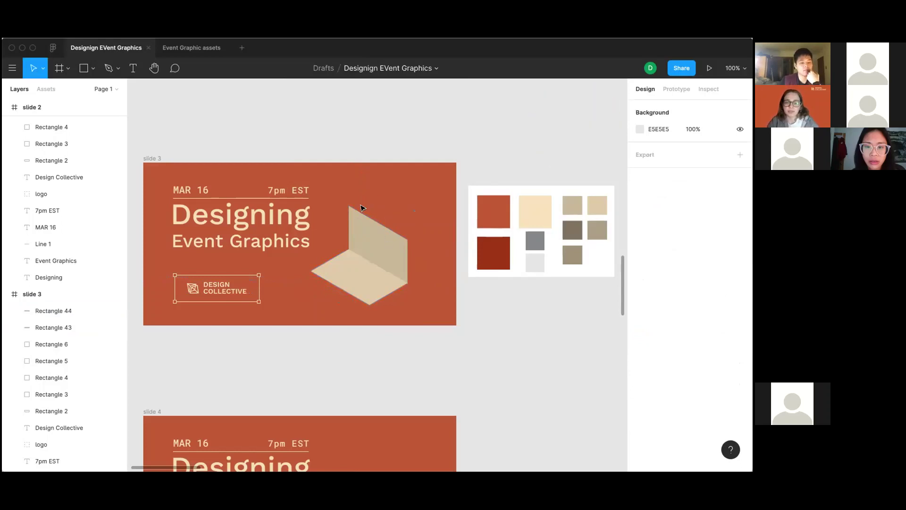
Step: Draw a thin rectangle about 139 × 19 above the upright panel and fill it with palette color AC9F86
{"action": "key", "text": "r"}
{"action": "left_click_drag", "start_coordinate": [359, 196], "coordinate": [431, 206]}
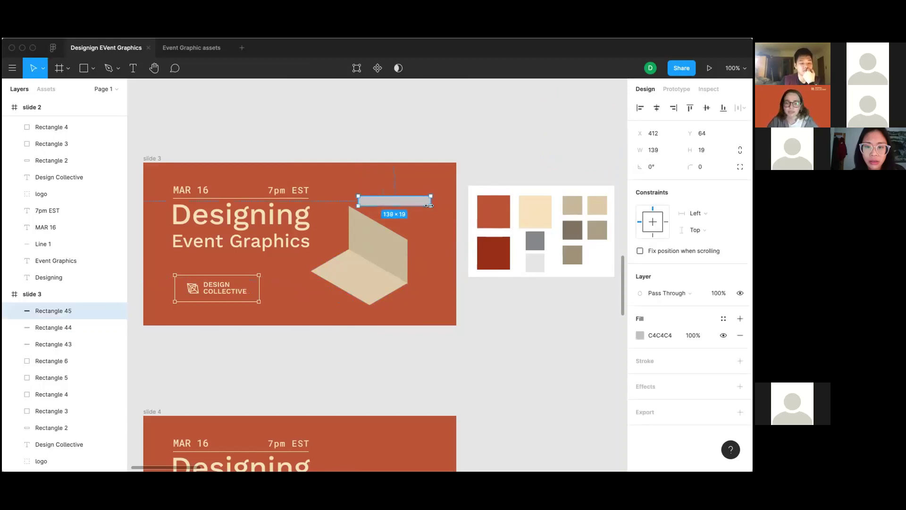
{"action": "key", "text": "i"}
{"action": "left_click", "coordinate": [597, 231]}
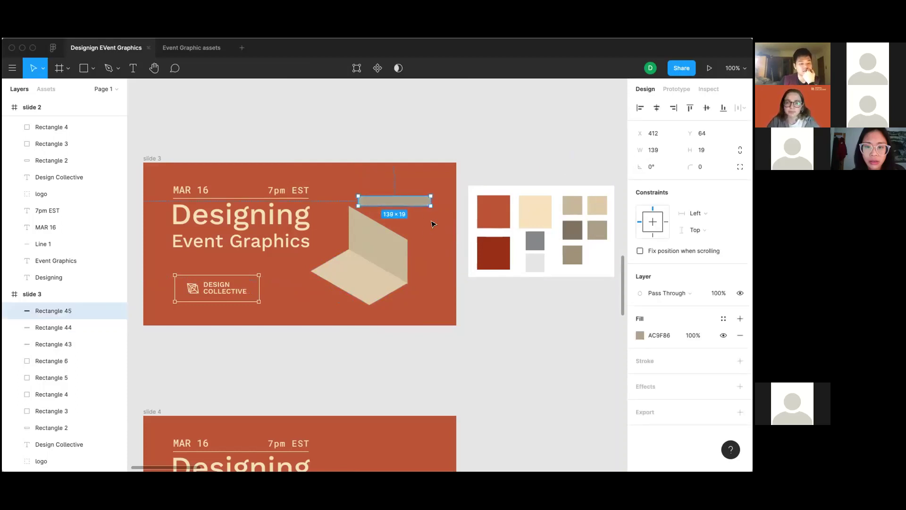
Step: Apply Easometric's Top Left projection to the thin rectangle above the upright panel
{"action": "right_click", "coordinate": [408, 203]}
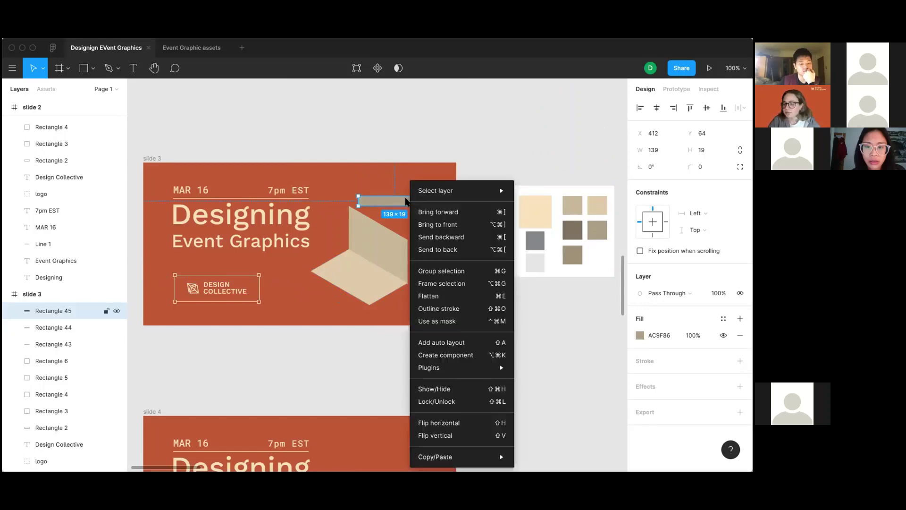
{"action": "mouse_move", "coordinate": [483, 368]}
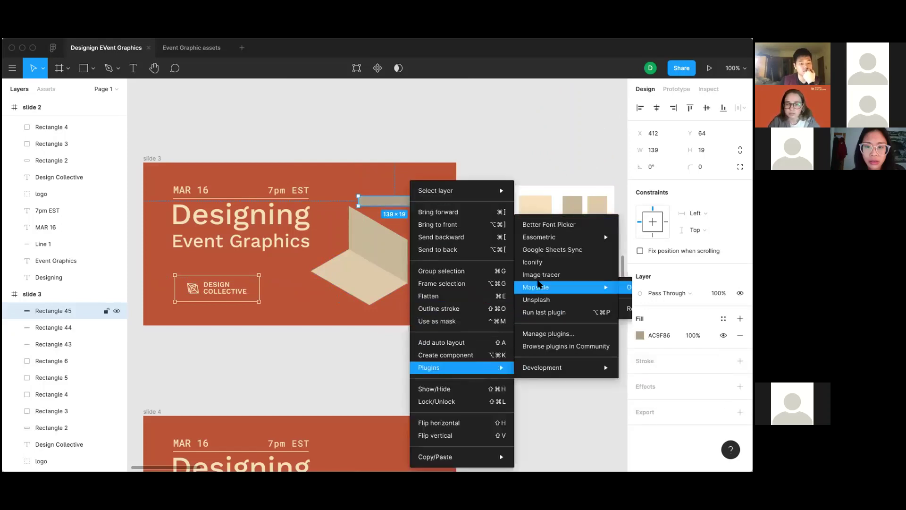
{"action": "mouse_move", "coordinate": [545, 242]}
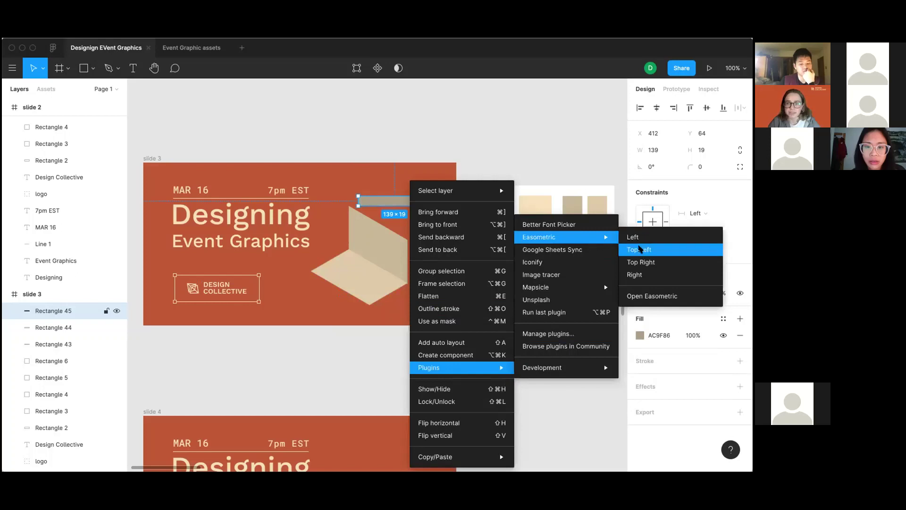
{"action": "left_click", "coordinate": [640, 249]}
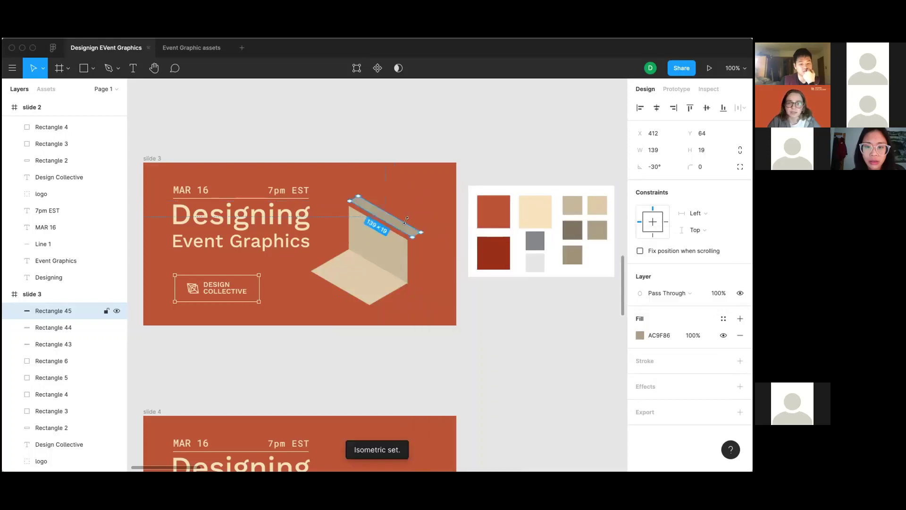
Step: Resize the thin strip to about 131 × 14 and align it along the upright panel's upper edge, near X 406, Y 76
{"action": "left_click_drag", "start_coordinate": [406, 222], "coordinate": [405, 225]}
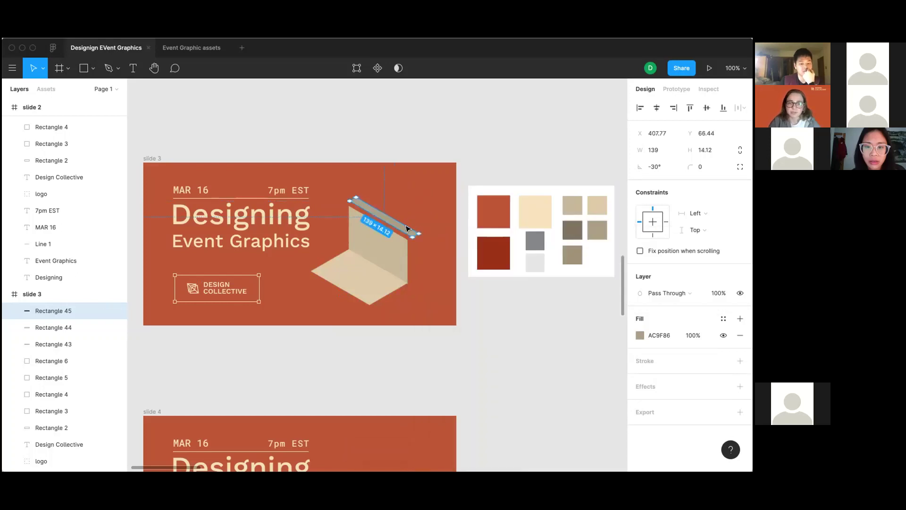
{"action": "key", "text": "super+equal"}
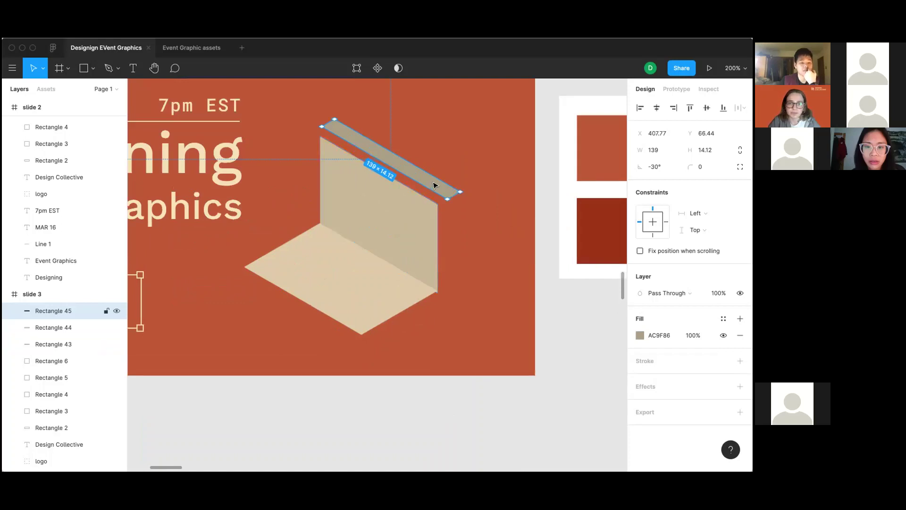
{"action": "mouse_move", "coordinate": [434, 187]}
{"action": "left_mouse_down"}
{"action": "mouse_move", "coordinate": [440, 197]}
{"action": "mouse_move", "coordinate": [429, 194]}
{"action": "mouse_move", "coordinate": [442, 200]}
{"action": "left_mouse_up"}
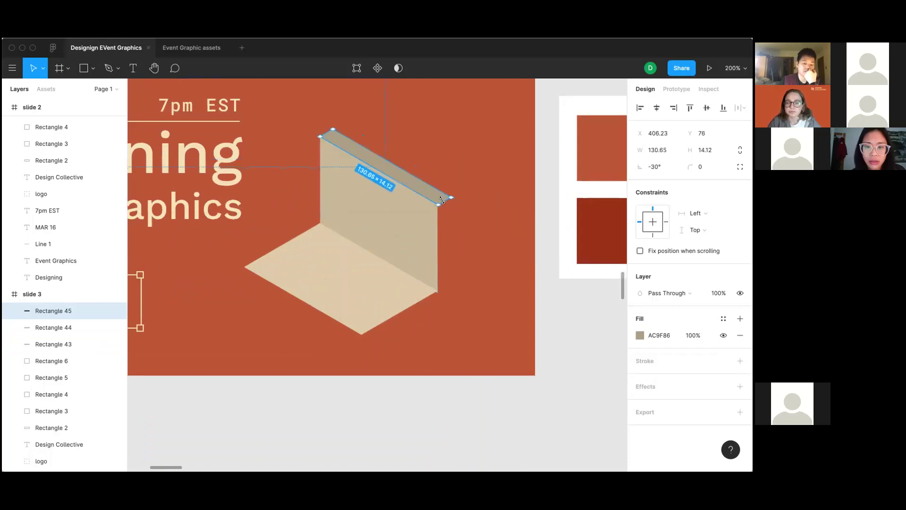
{"action": "left_click", "coordinate": [504, 254]}
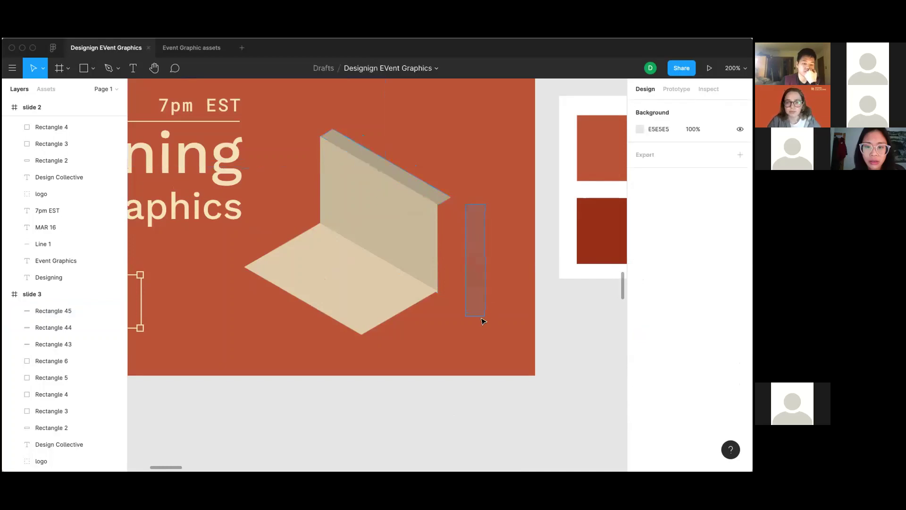
Step: Draw a narrow upright rectangle about 18 × 95 beside the upright panel and fill it with palette color A1937A
{"action": "key", "text": "r"}
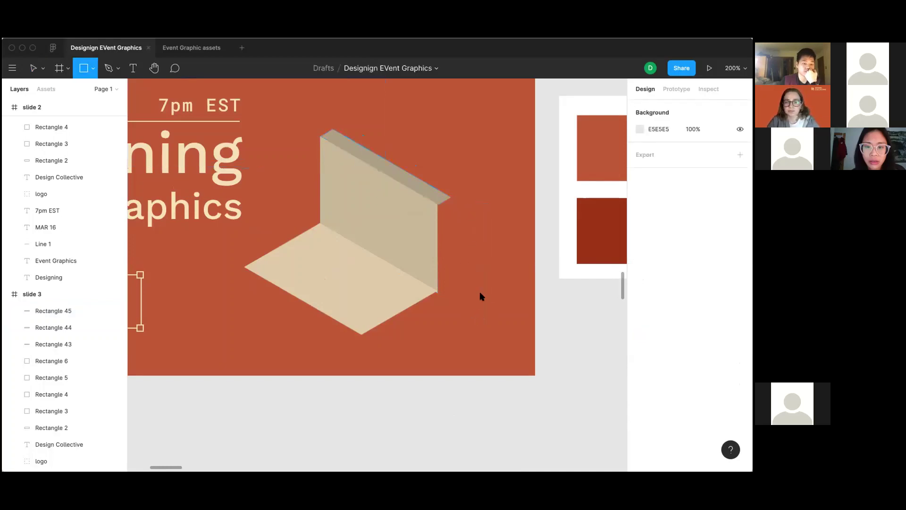
{"action": "left_click_drag", "start_coordinate": [472, 219], "coordinate": [491, 318]}
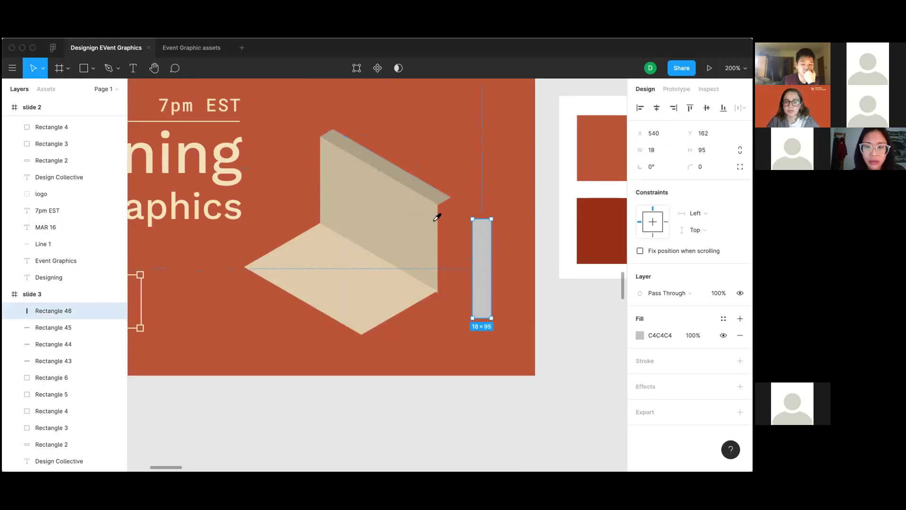
{"action": "key", "text": "i"}
{"action": "scroll", "coordinate": [467, 215], "scroll_direction": "right", "scroll_amount": 5}
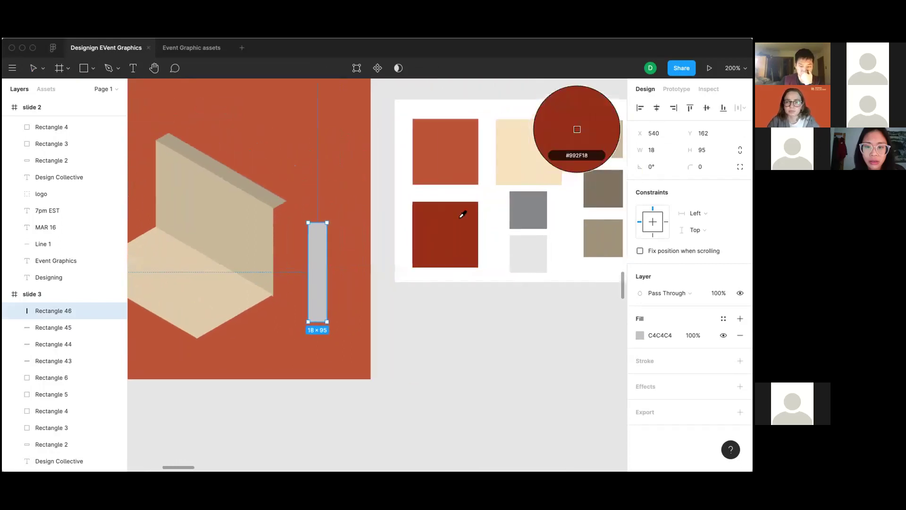
{"action": "left_click", "coordinate": [577, 226]}
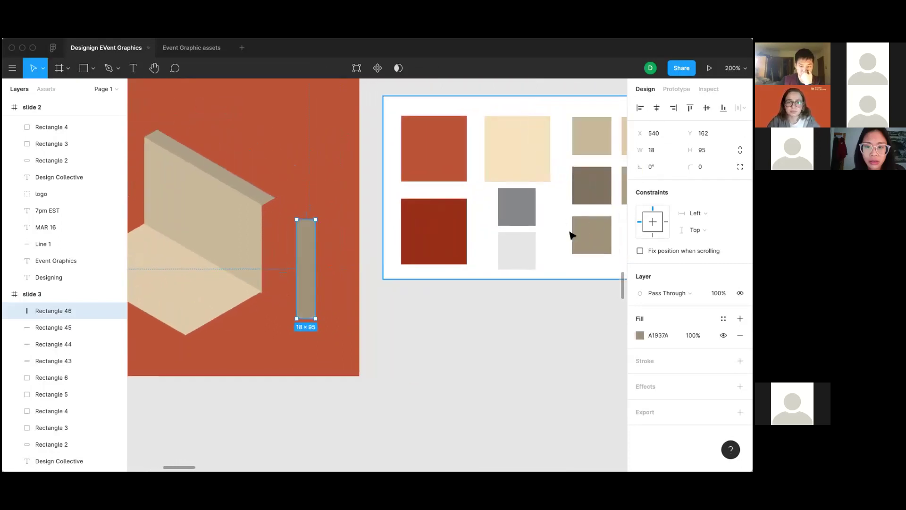
Step: Apply Easometric's Right projection to the narrow rectangle, then fit it about 15 × 95 against the upright panel's outer side edge
{"action": "right_click", "coordinate": [309, 293]}
{"action": "mouse_move", "coordinate": [336, 367]}
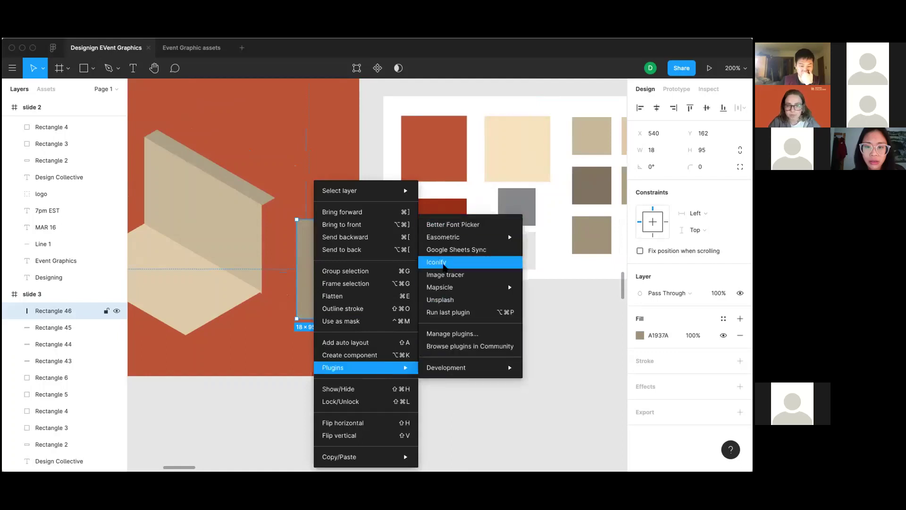
{"action": "mouse_move", "coordinate": [452, 288]}
{"action": "mouse_move", "coordinate": [481, 238]}
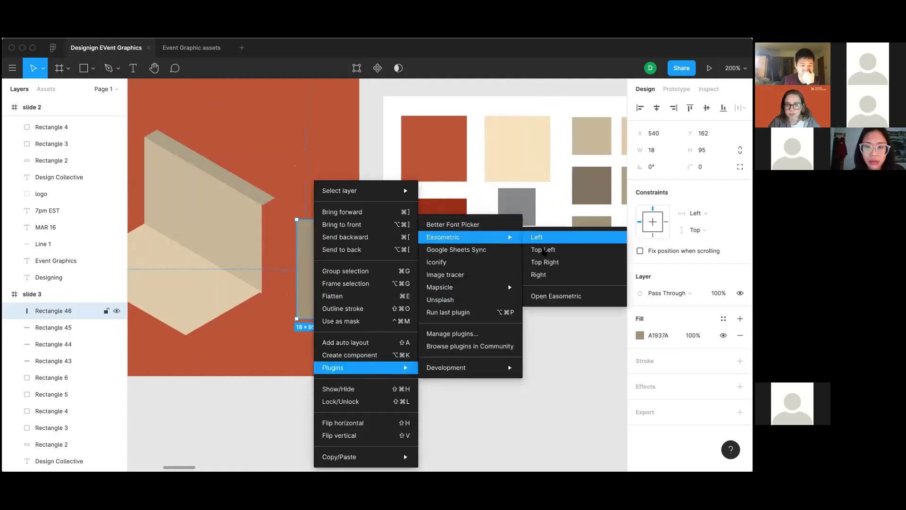
{"action": "left_click", "coordinate": [548, 262]}
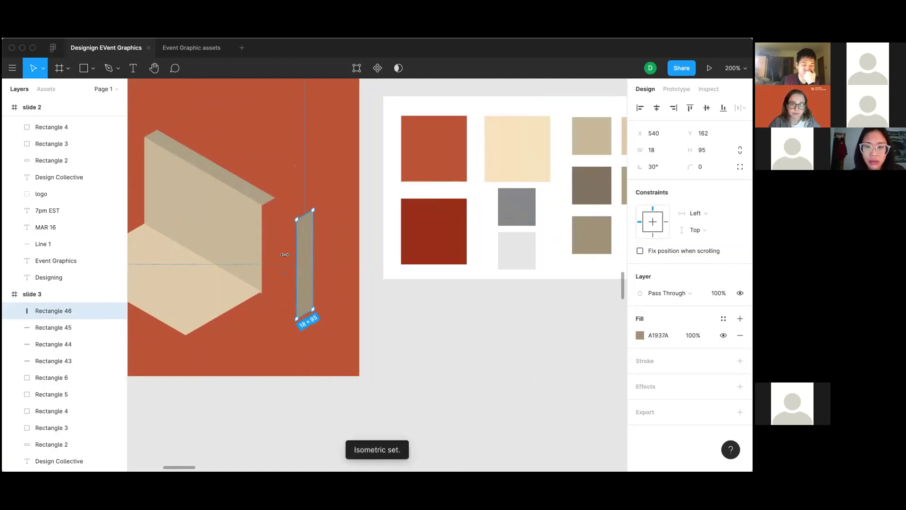
{"action": "left_click_drag", "start_coordinate": [285, 254], "coordinate": [269, 237]}
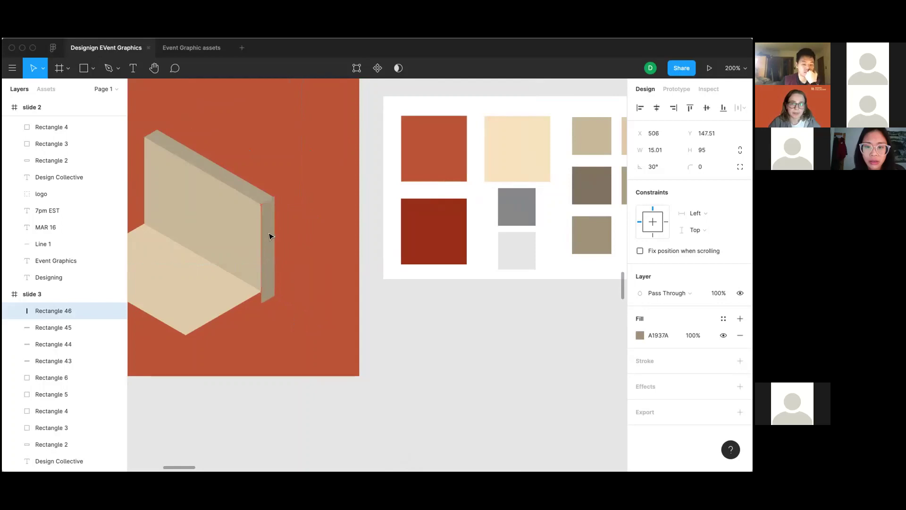
Step: Draw a thin rectangle about 121 × 15 below the base panel and fill it with the dark palette color 7F7260
{"action": "scroll", "coordinate": [271, 237], "scroll_direction": "up", "scroll_amount": 5}
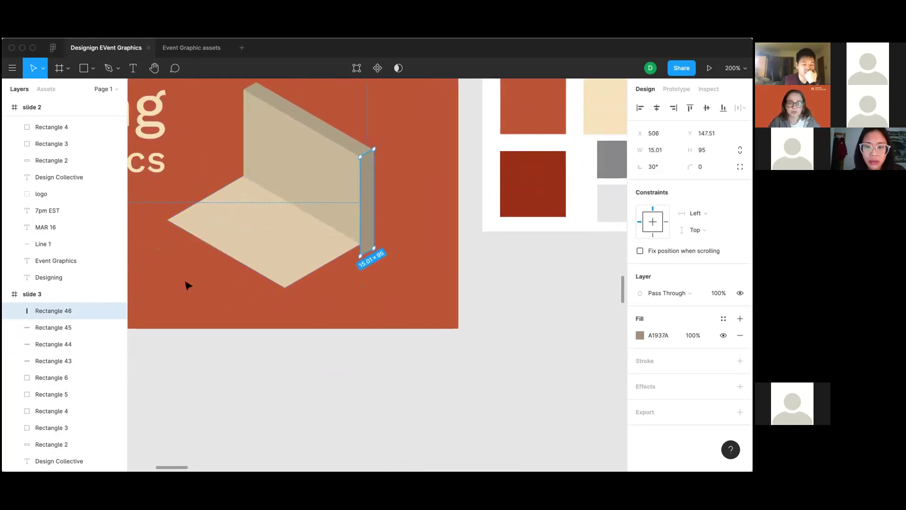
{"action": "key", "text": "r"}
{"action": "left_click_drag", "start_coordinate": [168, 279], "coordinate": [294, 294]}
{"action": "scroll", "coordinate": [293, 294], "scroll_direction": "right", "scroll_amount": 2}
{"action": "scroll", "coordinate": [294, 296], "scroll_direction": "right", "scroll_amount": 2}
{"action": "key", "text": "i"}
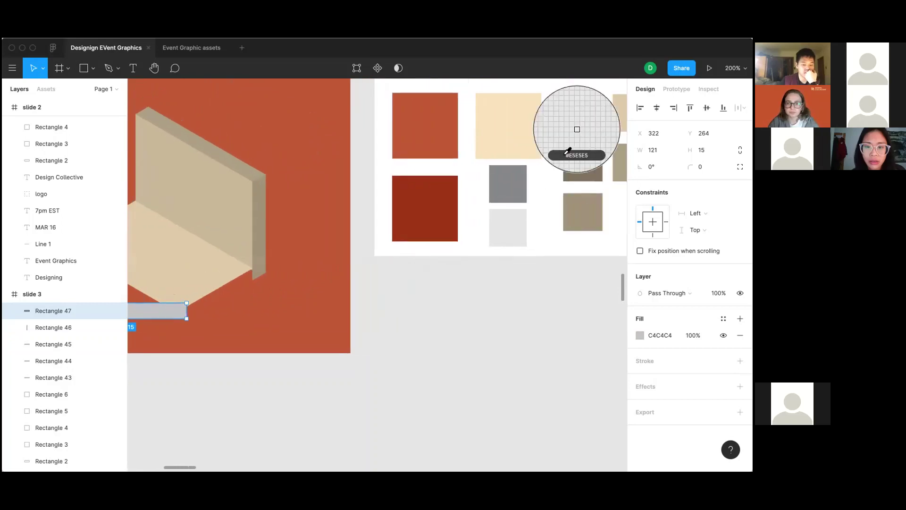
{"action": "left_click", "coordinate": [589, 175]}
{"action": "scroll", "coordinate": [255, 349], "scroll_direction": "left", "scroll_amount": 5}
{"action": "scroll", "coordinate": [255, 348], "scroll_direction": "down", "scroll_amount": 1}
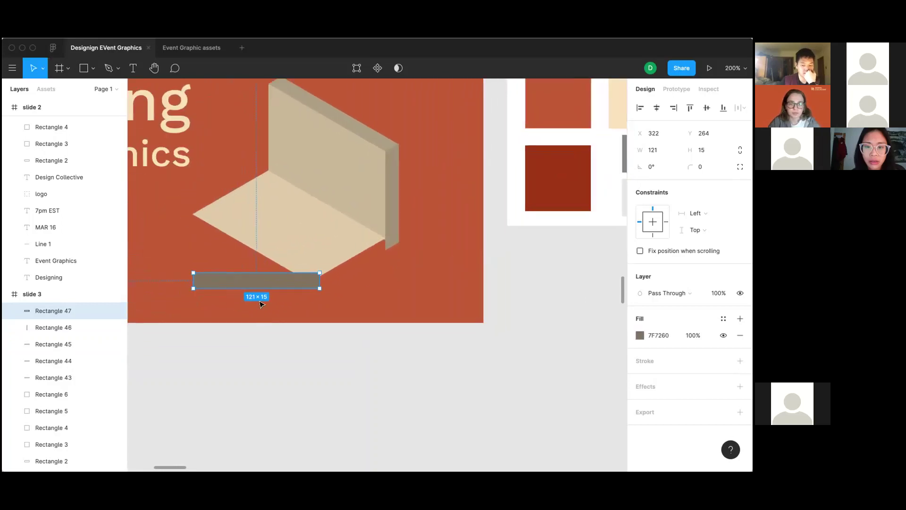
Step: Apply Easometric's Left projection to the dark strip, align it under the base's front-left edge, and widen it to about 130
{"action": "right_click", "coordinate": [263, 281]}
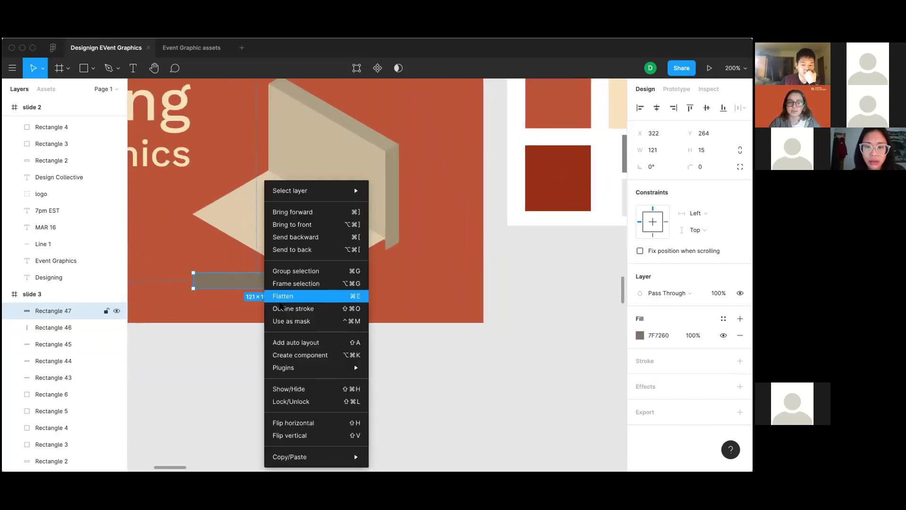
{"action": "mouse_move", "coordinate": [317, 367]}
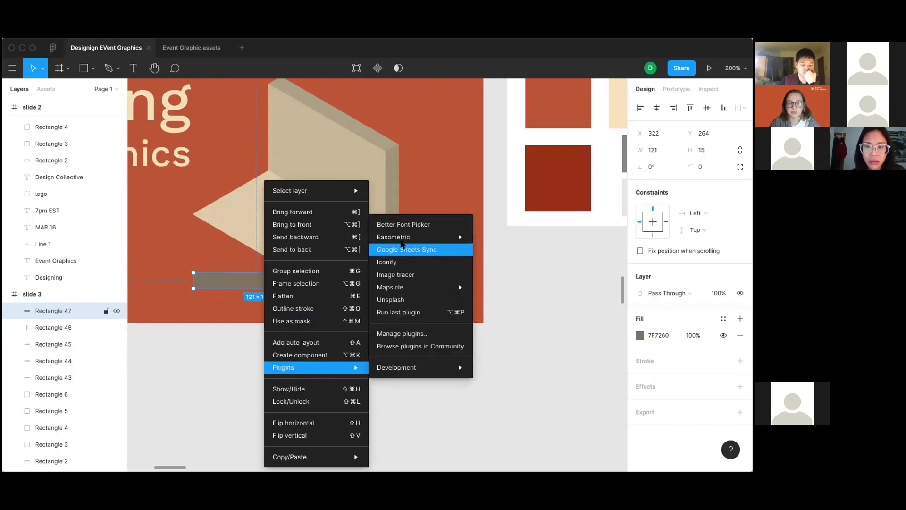
{"action": "mouse_move", "coordinate": [444, 240]}
{"action": "left_click", "coordinate": [488, 239]}
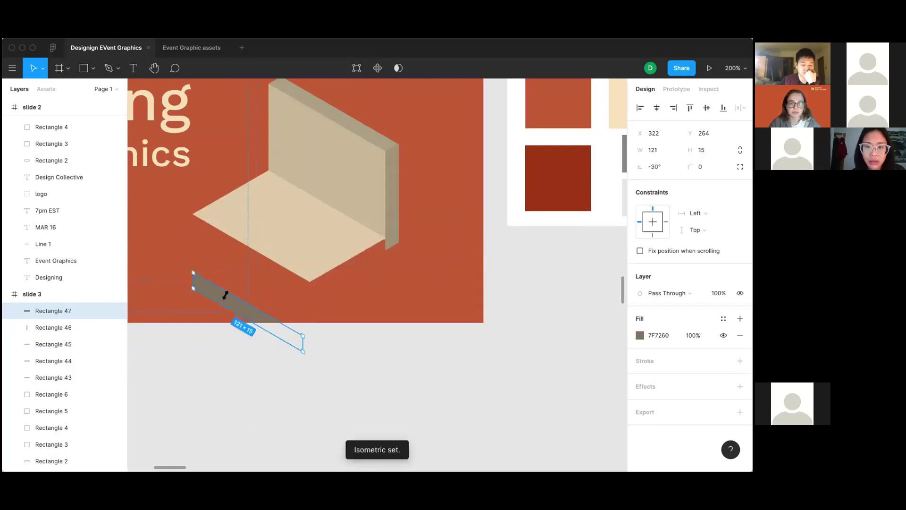
{"action": "left_click_drag", "start_coordinate": [224, 235], "coordinate": [227, 245]}
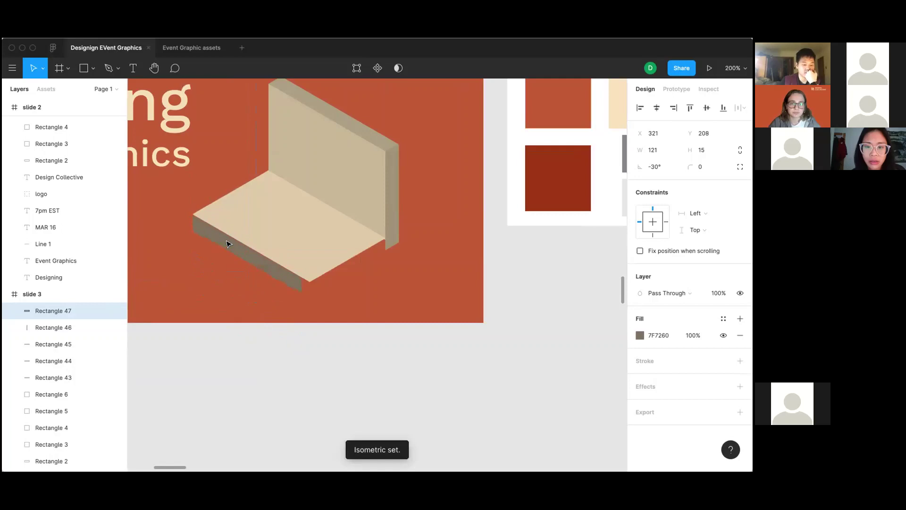
{"action": "left_click_drag", "start_coordinate": [302, 283], "coordinate": [309, 287]}
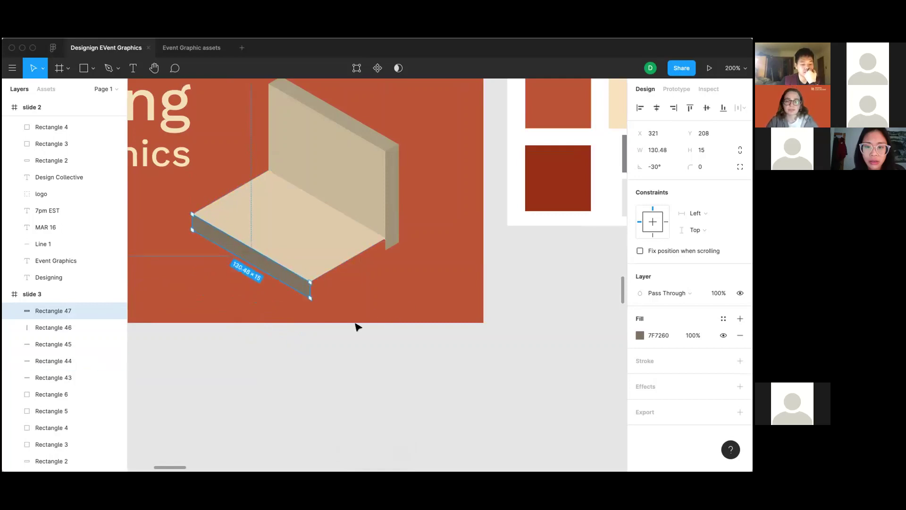
Step: Draw another thin rectangle about 103 × 15 beside the base and fill it with the front strip's color 7F7260
{"action": "key", "text": "r"}
{"action": "left_click_drag", "start_coordinate": [342, 277], "coordinate": [448, 291]}
{"action": "key", "text": "i"}
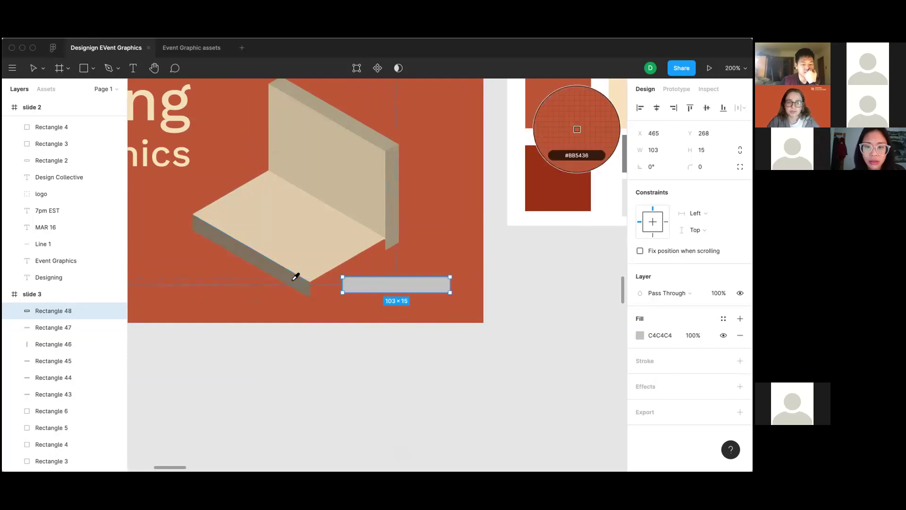
{"action": "left_click", "coordinate": [296, 277]}
Step: Apply Easometric's Right projection to the second dark strip and fit it under the base's front-right edge
{"action": "right_click", "coordinate": [378, 289]}
{"action": "mouse_move", "coordinate": [454, 367]}
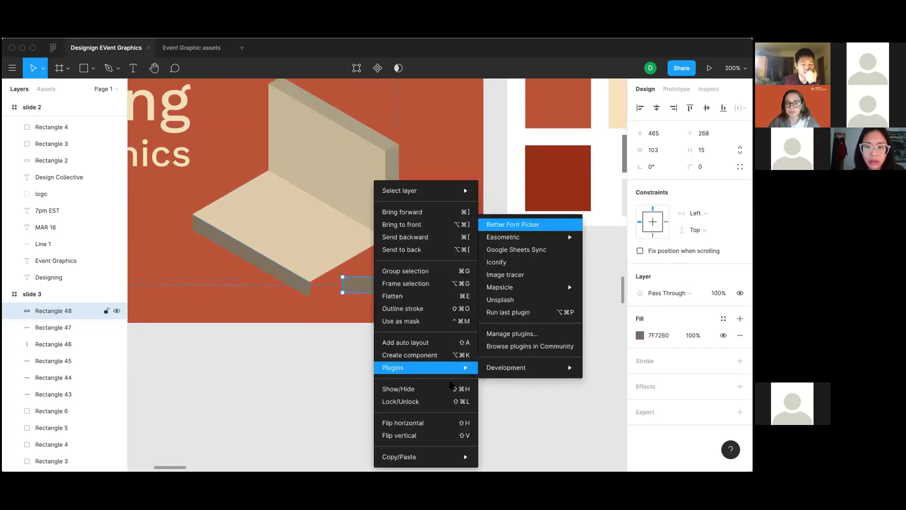
{"action": "mouse_move", "coordinate": [535, 232]}
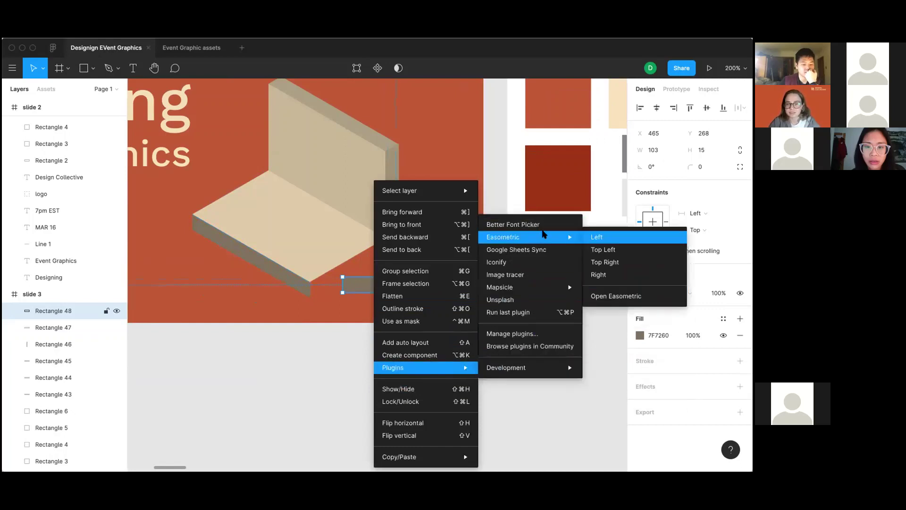
{"action": "left_click", "coordinate": [603, 274]}
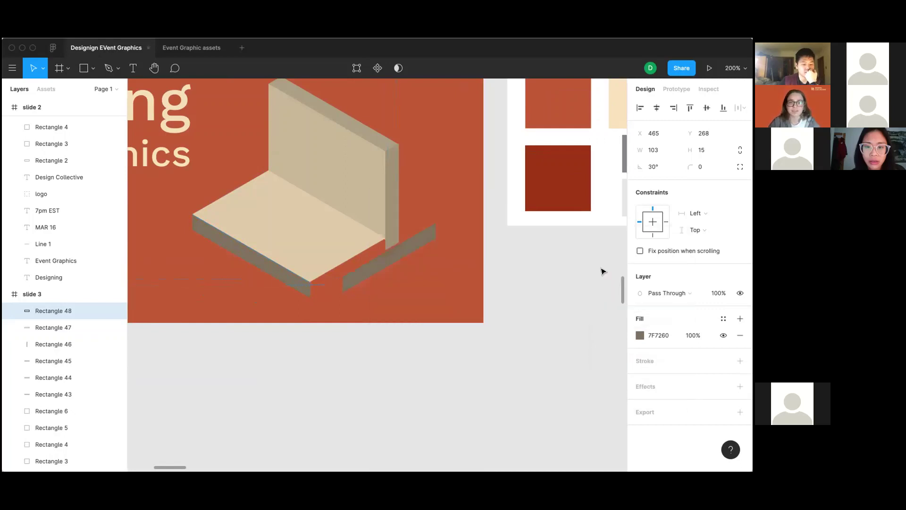
{"action": "left_click_drag", "start_coordinate": [395, 256], "coordinate": [369, 254]}
{"action": "left_click", "coordinate": [466, 290]}
{"action": "scroll", "coordinate": [466, 290], "scroll_direction": "down", "scroll_amount": 5}
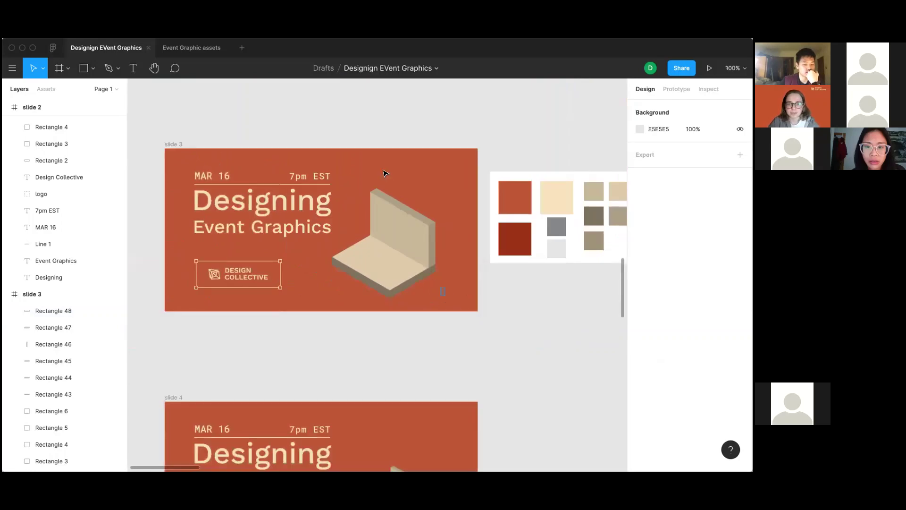
Step: Group all six isometric pieces and position the group on slide 3 at X 349, Y 69
{"action": "left_click_drag", "start_coordinate": [383, 174], "coordinate": [369, 264]}
{"action": "left_click_drag", "start_coordinate": [398, 237], "coordinate": [415, 244]}
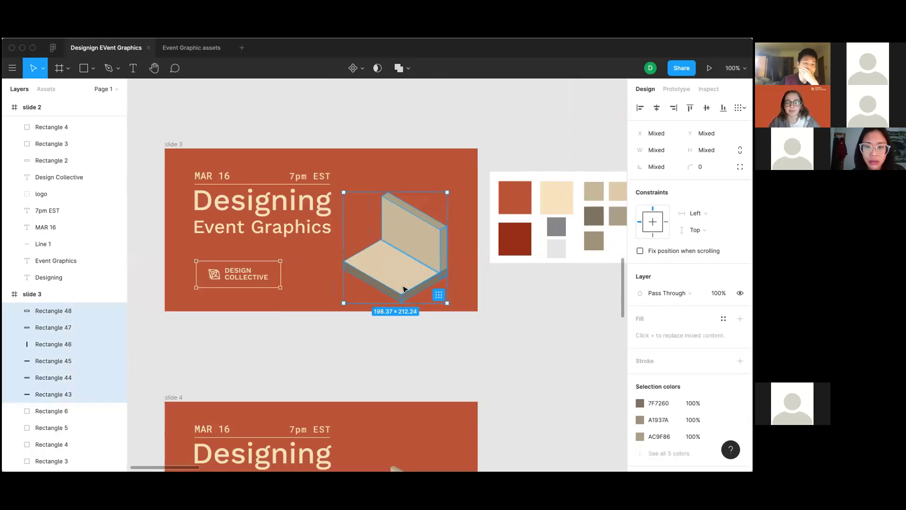
{"action": "key", "text": "super+g"}
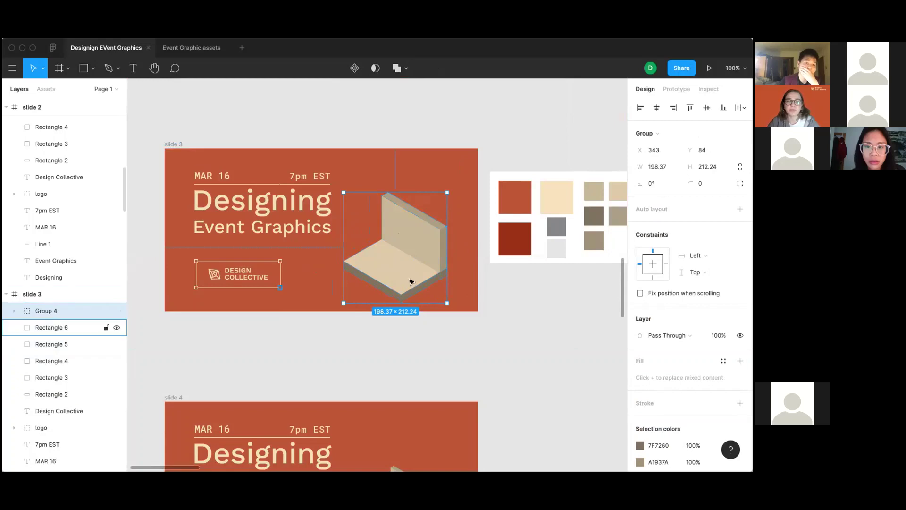
{"action": "key", "text": "Escape"}
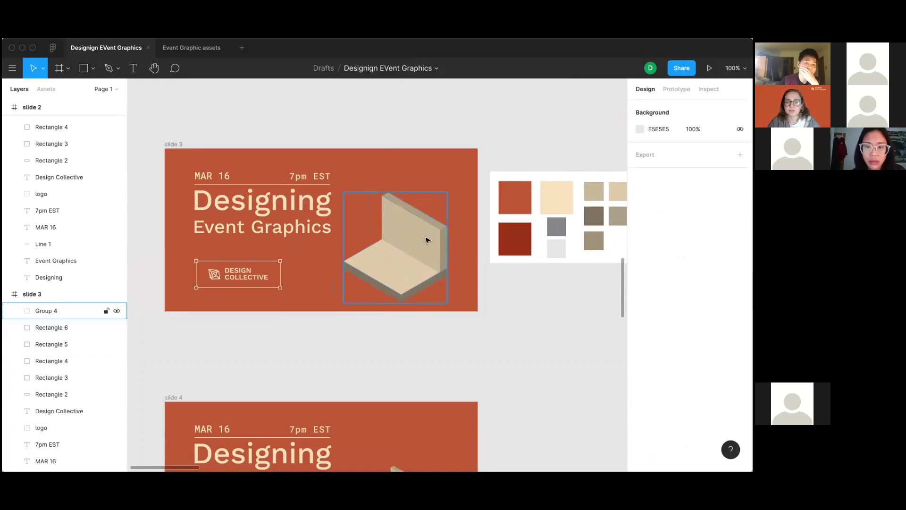
{"action": "mouse_move", "coordinate": [426, 240]}
{"action": "left_mouse_down"}
{"action": "mouse_move", "coordinate": [455, 207]}
{"action": "mouse_move", "coordinate": [414, 235]}
{"action": "mouse_move", "coordinate": [437, 239]}
{"action": "mouse_move", "coordinate": [429, 232]}
{"action": "left_mouse_up"}
{"action": "scroll", "coordinate": [429, 231], "scroll_direction": "down", "scroll_amount": 2}
{"action": "scroll", "coordinate": [428, 232], "scroll_direction": "right", "scroll_amount": 2}
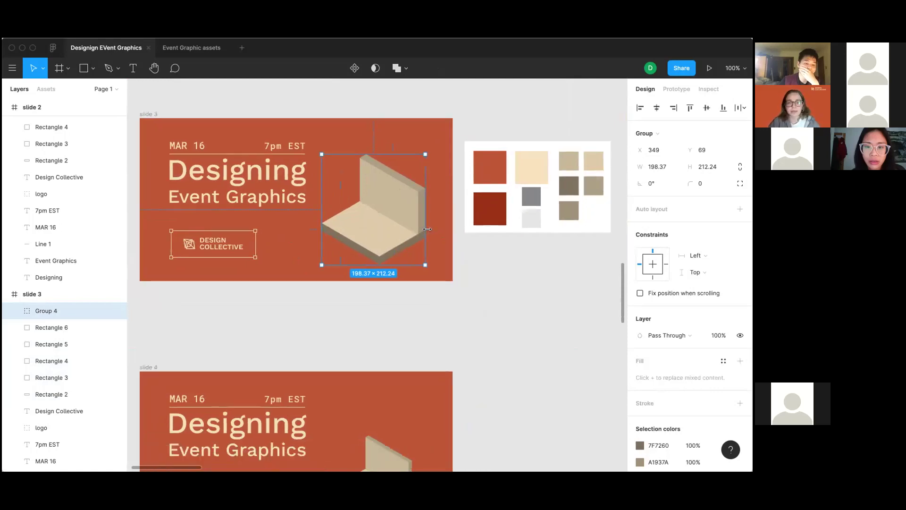
Step: Draw a rectangle about 56 × 48 near slide 3's lower-right corner and fill it with palette color DECBAA
{"action": "key", "text": "Escape"}
{"action": "key", "text": "r"}
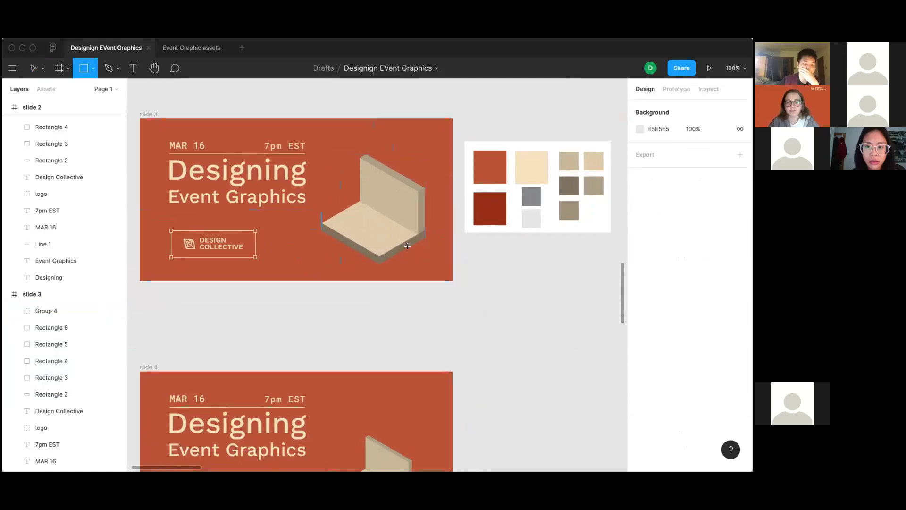
{"action": "left_click_drag", "start_coordinate": [446, 274], "coordinate": [416, 249]}
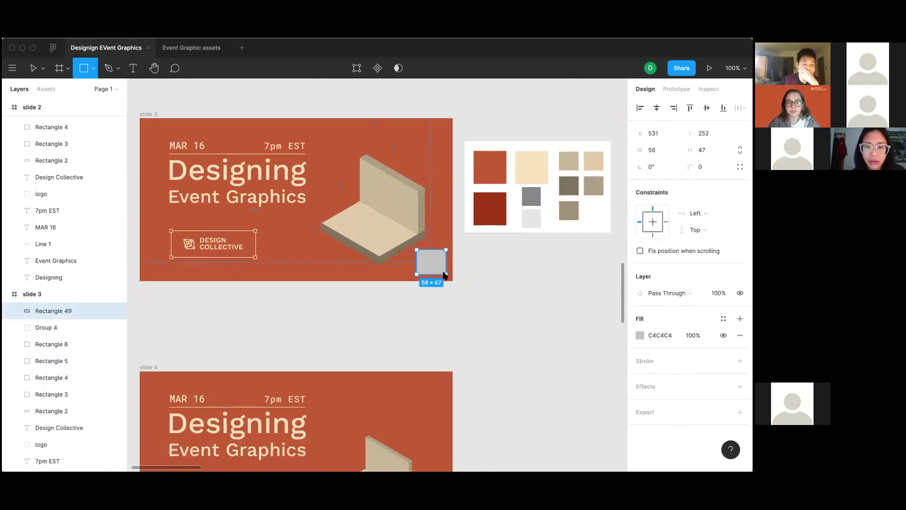
{"action": "key", "text": "i"}
{"action": "left_click", "coordinate": [595, 165]}
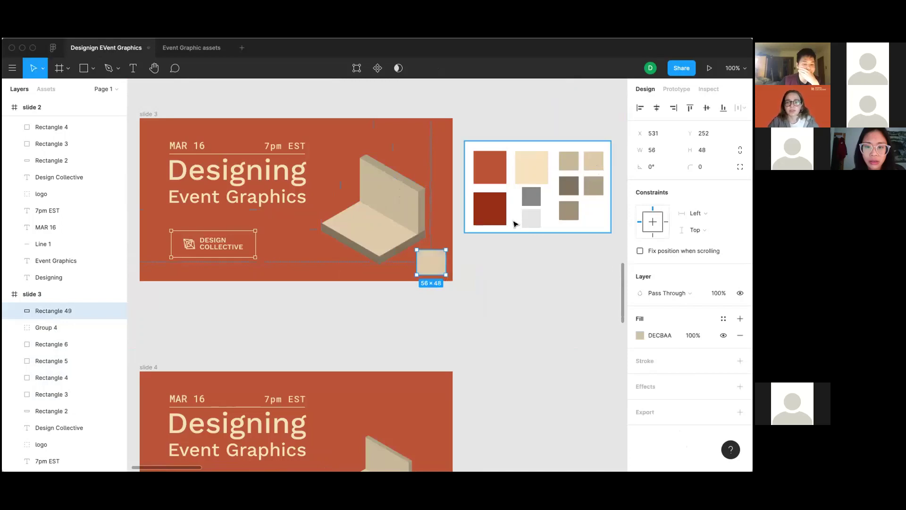
Step: Try Easometric's Left projection on the small beige rectangle and undo it
{"action": "right_click", "coordinate": [434, 260]}
{"action": "mouse_move", "coordinate": [525, 367]}
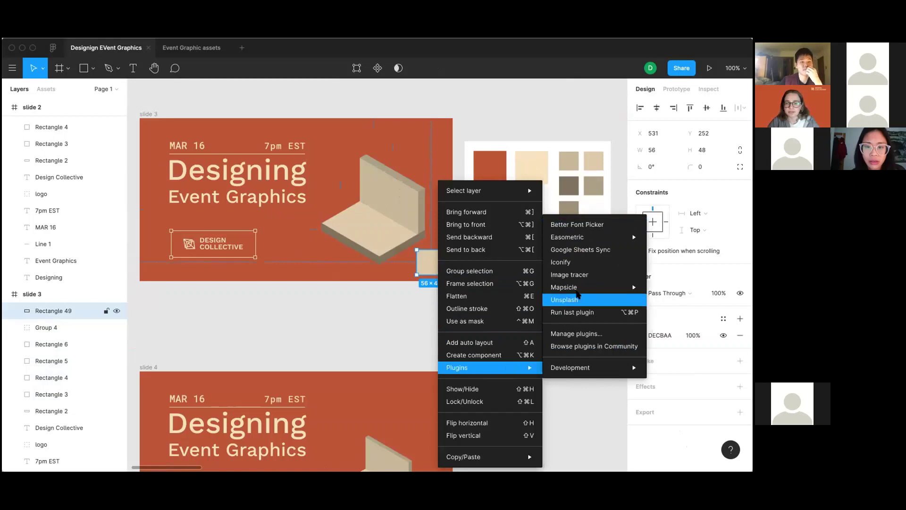
{"action": "mouse_move", "coordinate": [582, 239]}
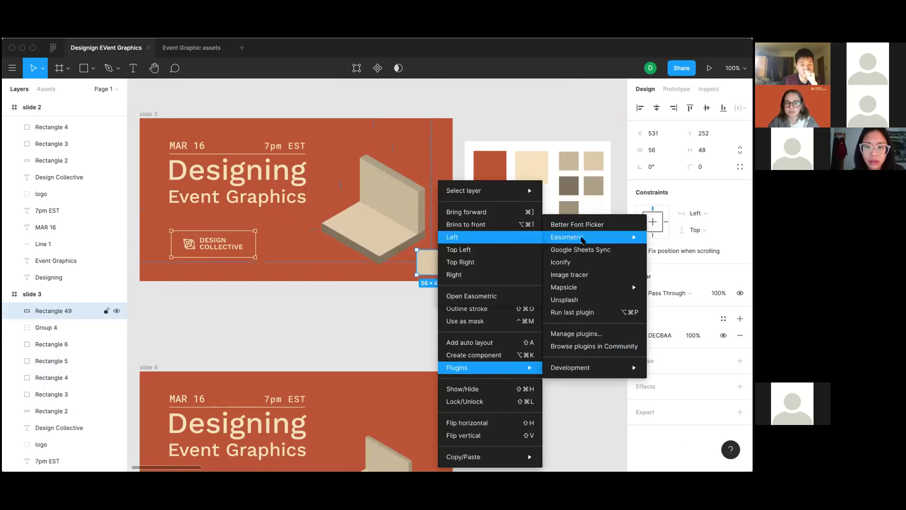
{"action": "left_click", "coordinate": [528, 241]}
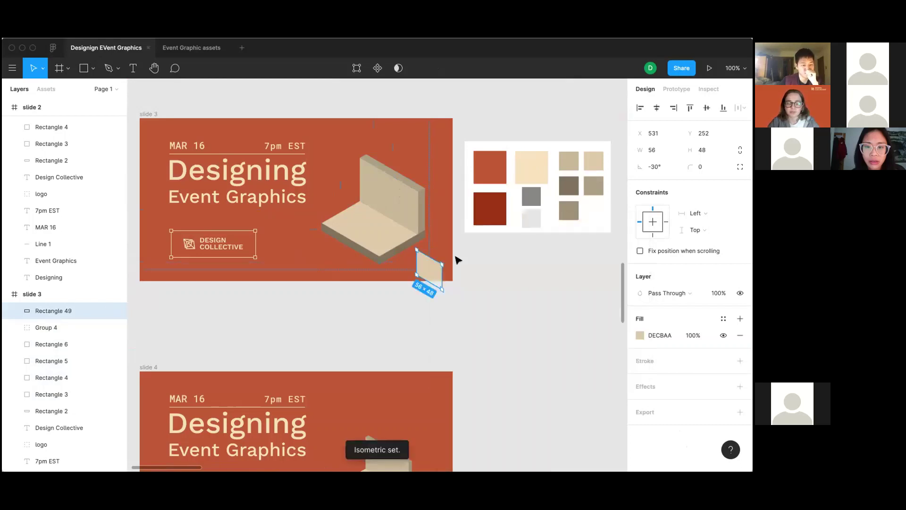
{"action": "key", "text": "super+z"}
Step: Open the available commands for the small beige rectangle in slide 3's lower-right corner
{"action": "right_click", "coordinate": [439, 265]}
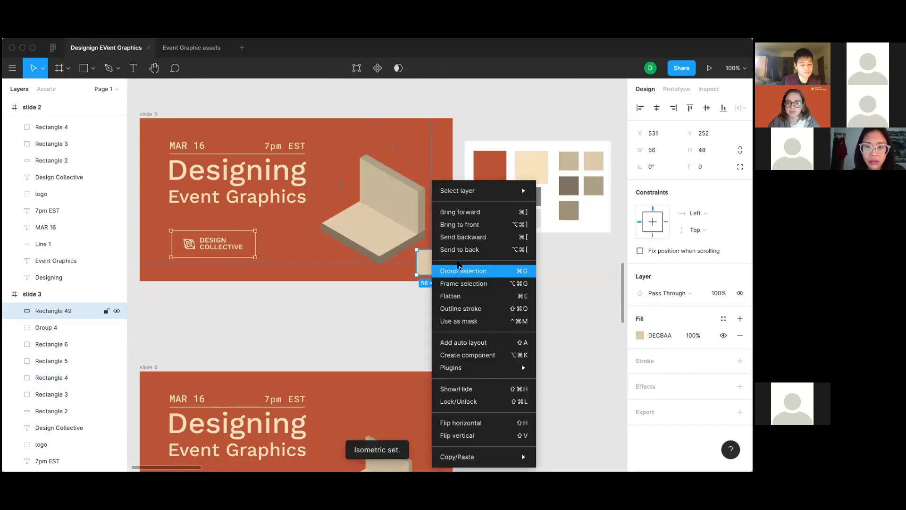
Step: Apply an Easometric isometric projection to the small rectangle on slide 3, and position it beside the laptop's base
{"action": "mouse_move", "coordinate": [523, 367]}
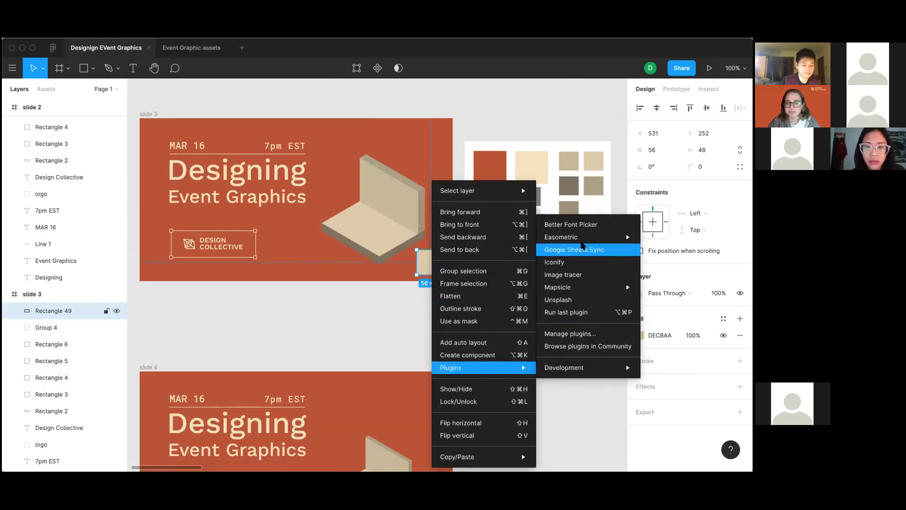
{"action": "mouse_move", "coordinate": [584, 238]}
{"action": "left_click", "coordinate": [667, 249]}
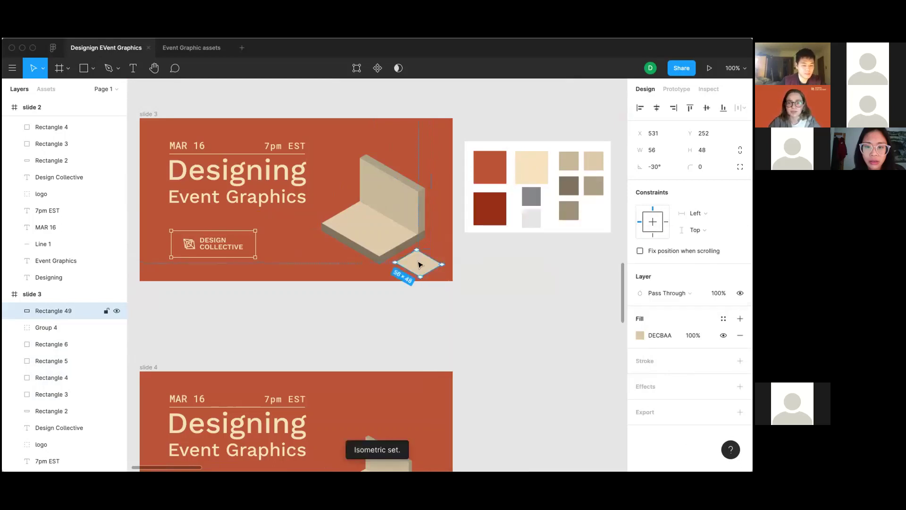
{"action": "left_click_drag", "start_coordinate": [418, 263], "coordinate": [426, 261]}
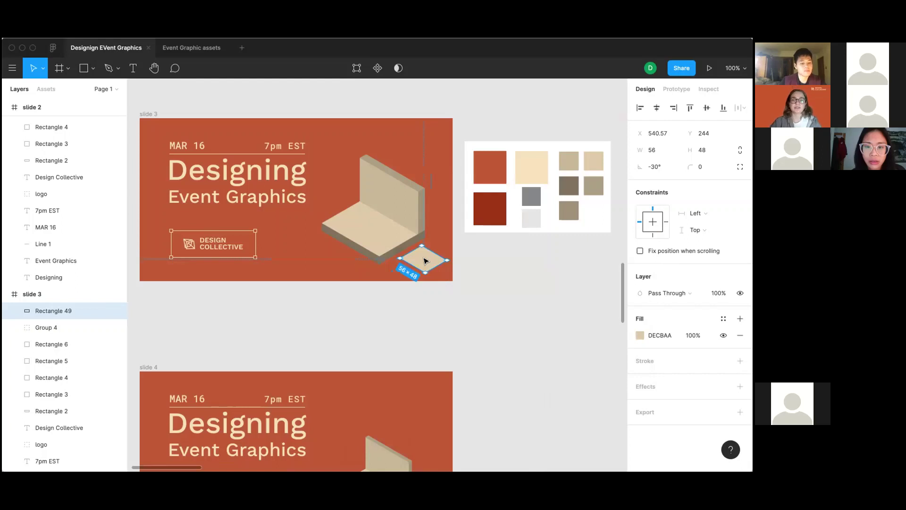
Step: Examine the laptop illustrations on slides 4 and 5, including the finished artwork with the mouse on its pad
{"action": "scroll", "coordinate": [438, 280], "scroll_direction": "left", "scroll_amount": 1}
{"action": "scroll", "coordinate": [437, 279], "scroll_direction": "up", "scroll_amount": 1}
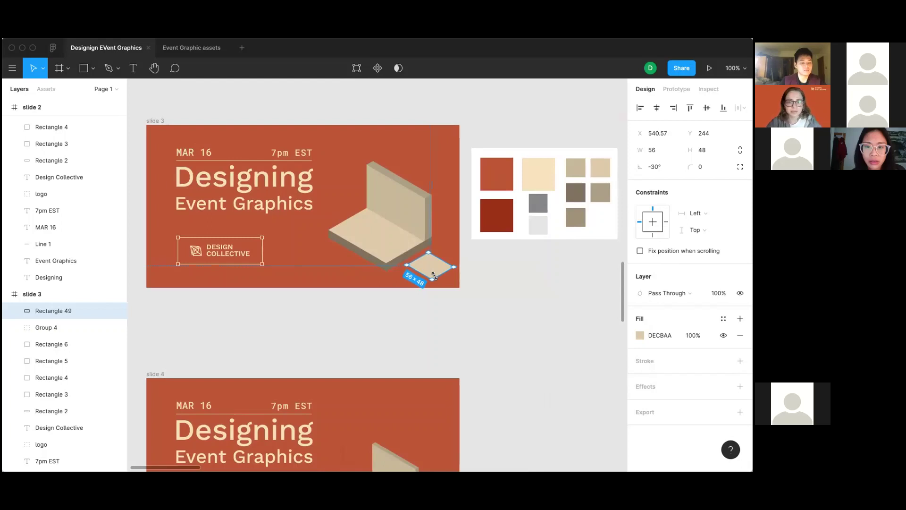
{"action": "scroll", "coordinate": [351, 287], "scroll_direction": "down", "scroll_amount": 2}
{"action": "scroll", "coordinate": [352, 287], "scroll_direction": "left", "scroll_amount": 1}
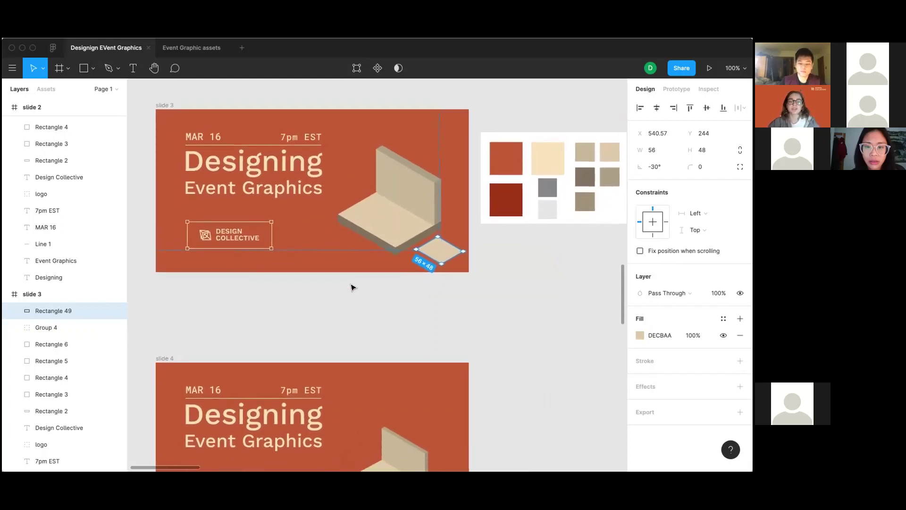
{"action": "scroll", "coordinate": [351, 287], "scroll_direction": "down", "scroll_amount": 2}
{"action": "scroll", "coordinate": [351, 287], "scroll_direction": "left", "scroll_amount": 1}
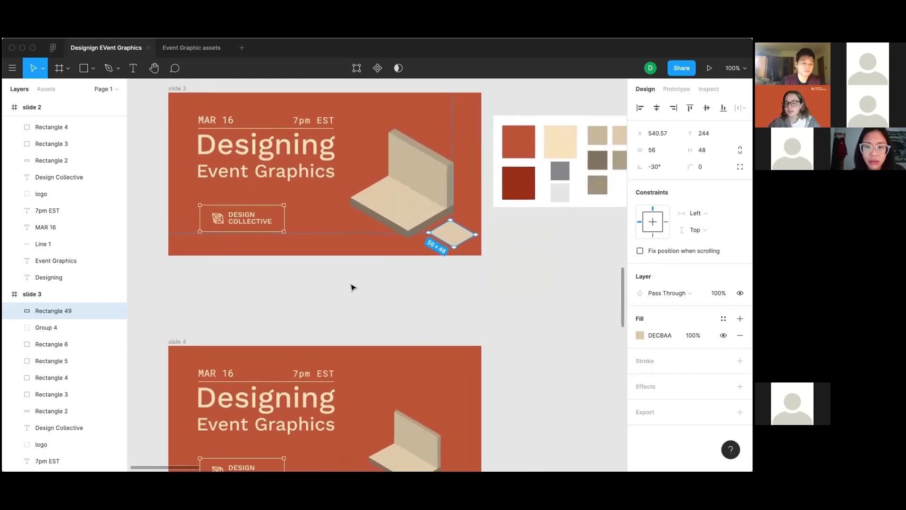
{"action": "scroll", "coordinate": [352, 287], "scroll_direction": "up", "scroll_amount": 2}
{"action": "scroll", "coordinate": [352, 287], "scroll_direction": "left", "scroll_amount": 1}
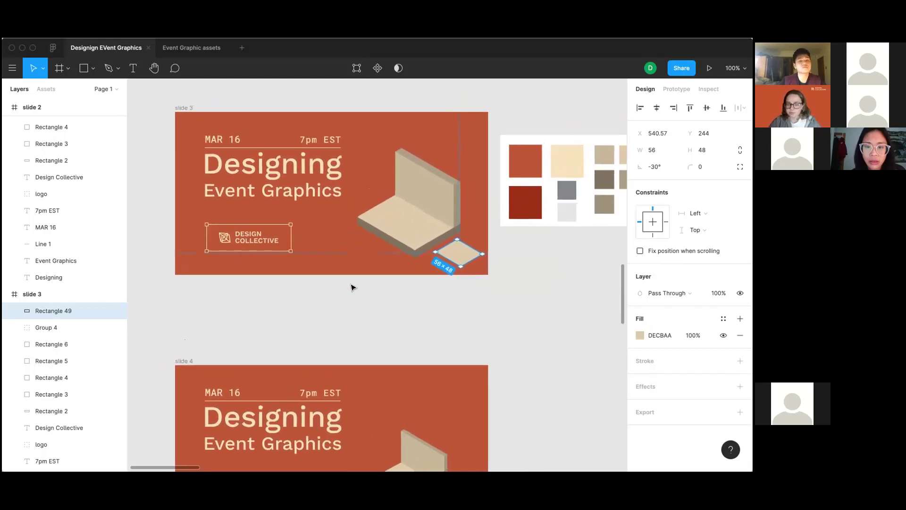
{"action": "scroll", "coordinate": [352, 287], "scroll_direction": "down", "scroll_amount": 10}
{"action": "scroll", "coordinate": [352, 287], "scroll_direction": "left", "scroll_amount": 1}
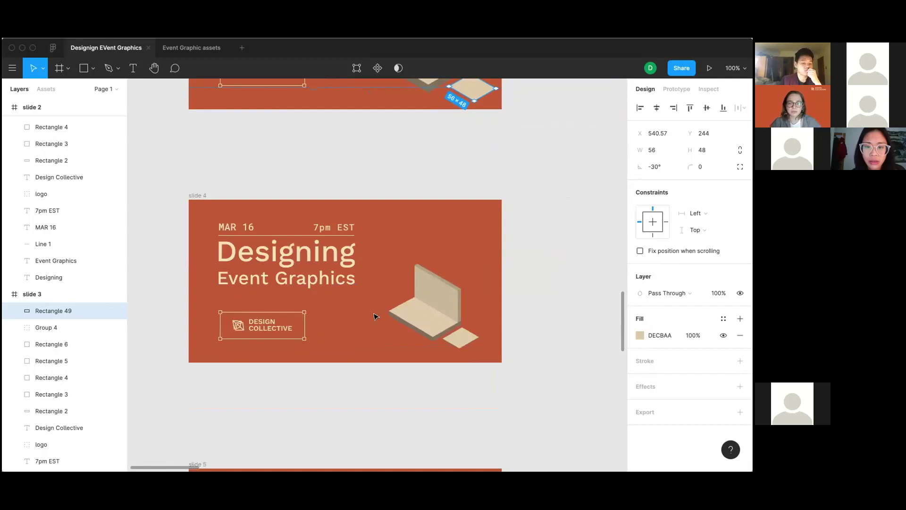
{"action": "scroll", "coordinate": [375, 316], "scroll_direction": "down", "scroll_amount": 2}
{"action": "scroll", "coordinate": [375, 315], "scroll_direction": "right", "scroll_amount": 1}
{"action": "scroll", "coordinate": [375, 316], "scroll_direction": "up", "scroll_amount": 2}
{"action": "scroll", "coordinate": [374, 316], "scroll_direction": "down", "scroll_amount": 8}
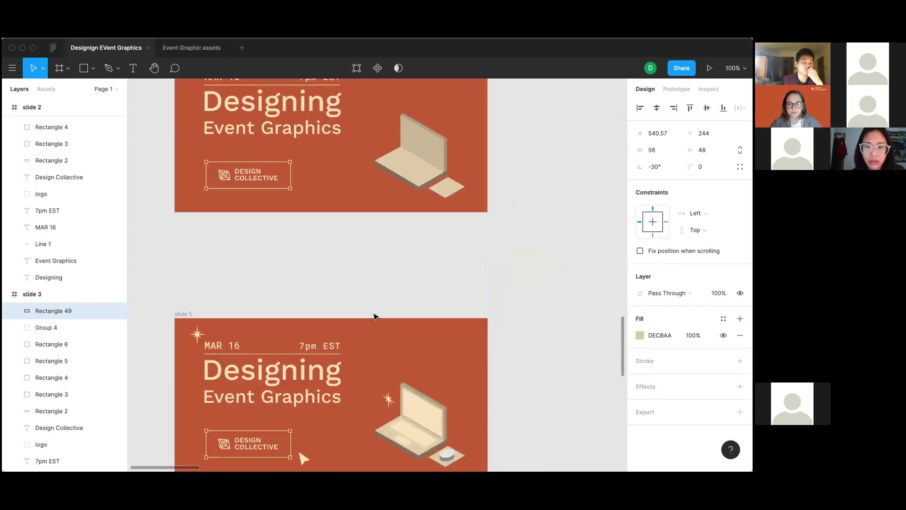
{"action": "scroll", "coordinate": [374, 316], "scroll_direction": "down", "scroll_amount": 6}
{"action": "key", "text": "super+plus"}
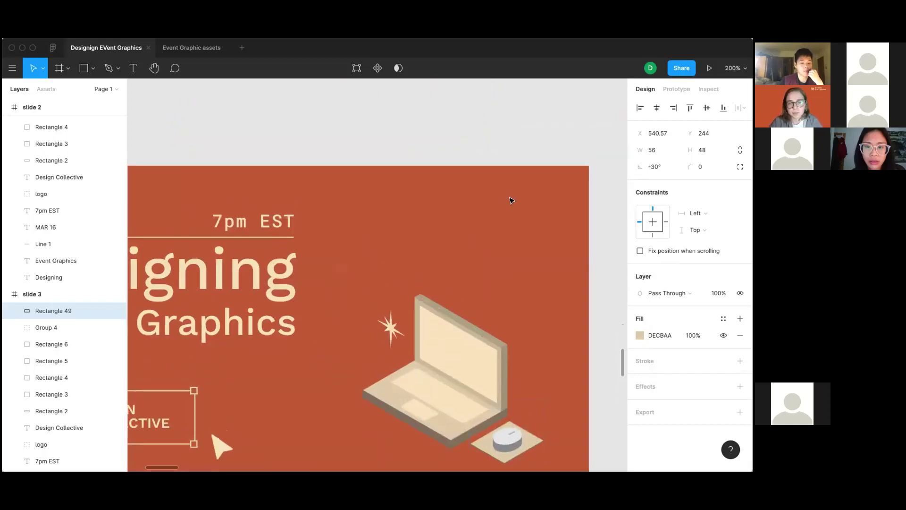
{"action": "scroll", "coordinate": [510, 200], "scroll_direction": "down", "scroll_amount": 10}
{"action": "scroll", "coordinate": [510, 200], "scroll_direction": "up", "scroll_amount": 5}
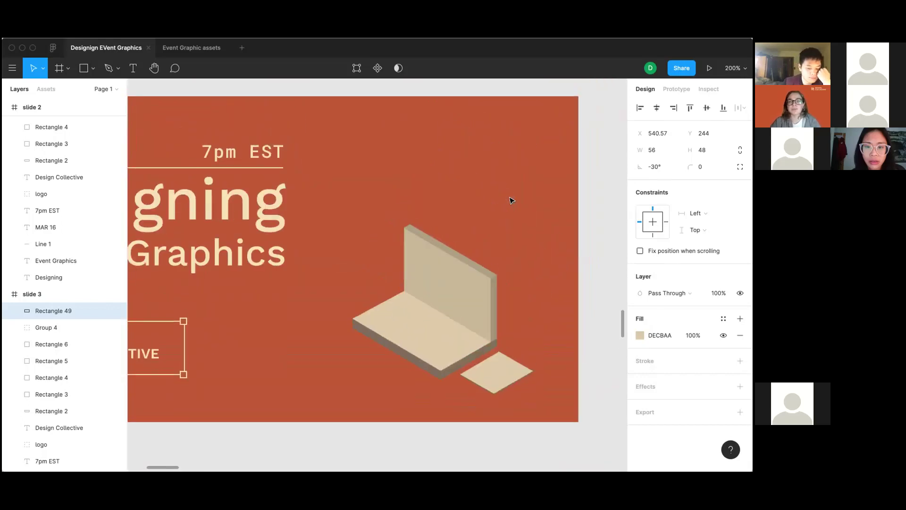
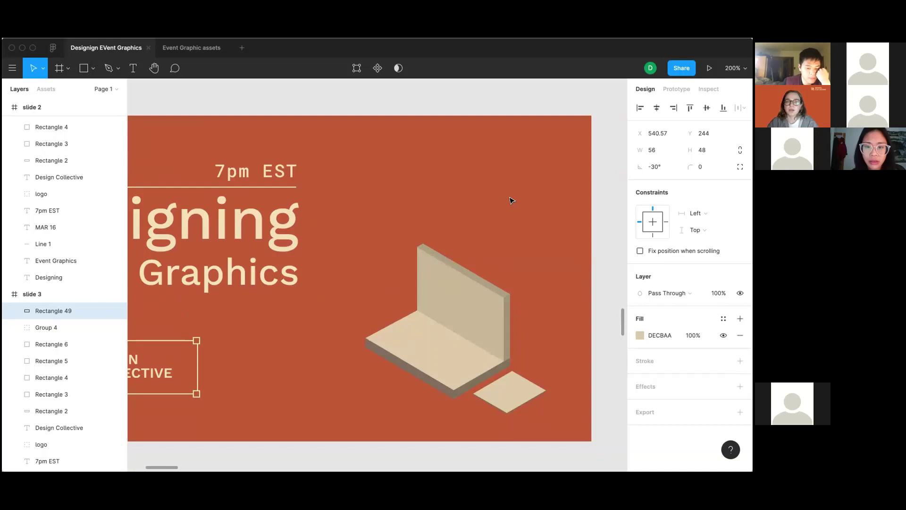
Step: Draw an ellipse about 46 × 31 above the laptop on slide 4
{"action": "left_click", "coordinate": [87, 68]}
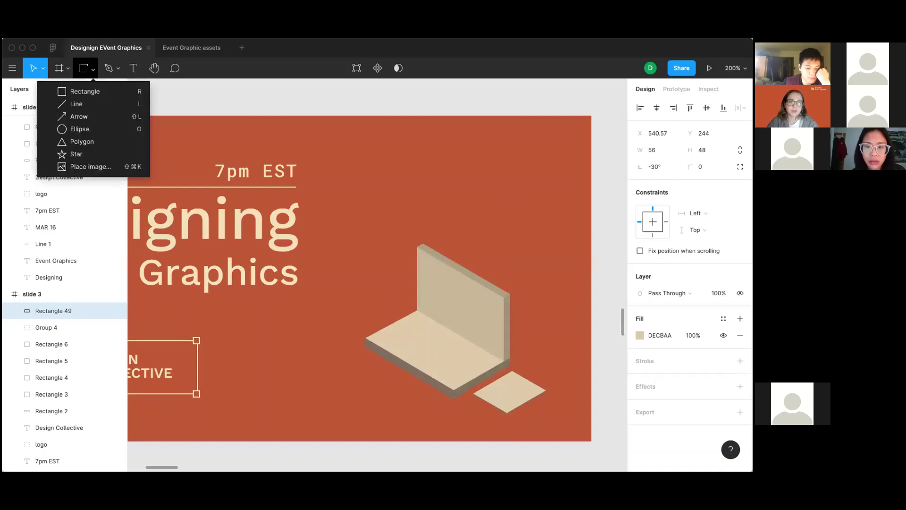
{"action": "left_click", "coordinate": [110, 129]}
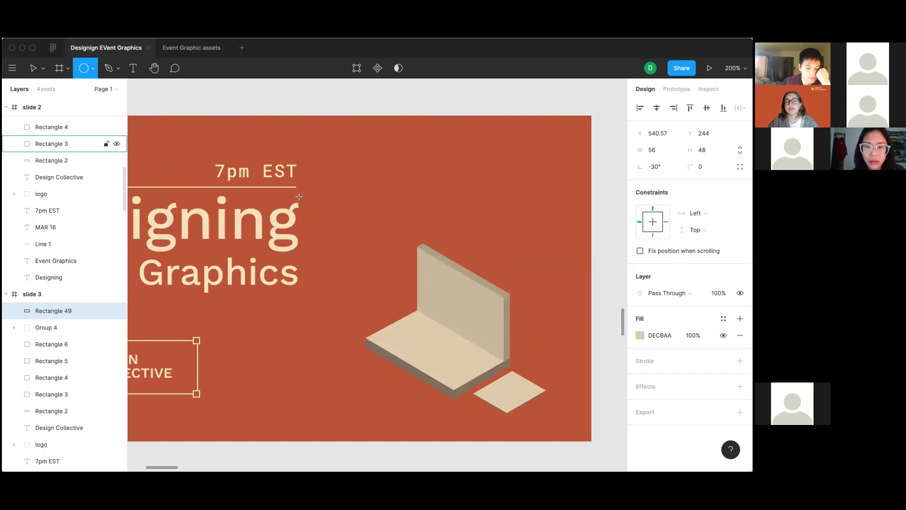
{"action": "left_click_drag", "start_coordinate": [479, 224], "coordinate": [526, 257]}
{"action": "scroll", "coordinate": [527, 259], "scroll_direction": "right", "scroll_amount": 3}
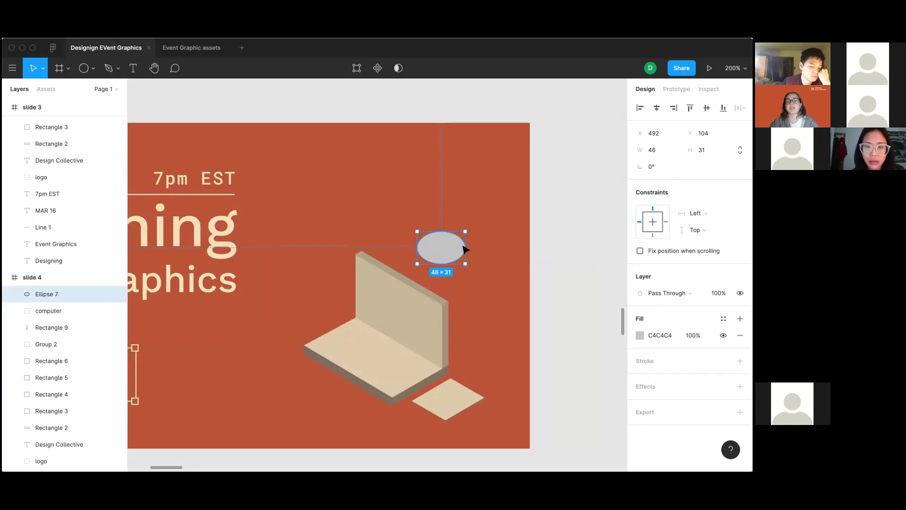
Step: Open the ellipse for vector editing and reshape its upper curve by adjusting the top point
{"action": "double_click", "coordinate": [442, 247]}
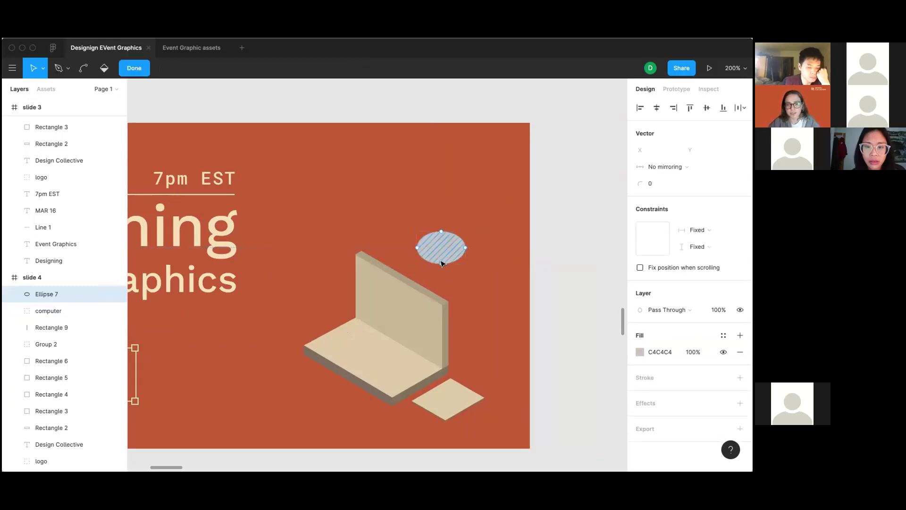
{"action": "key", "text": "ctrl+equal"}
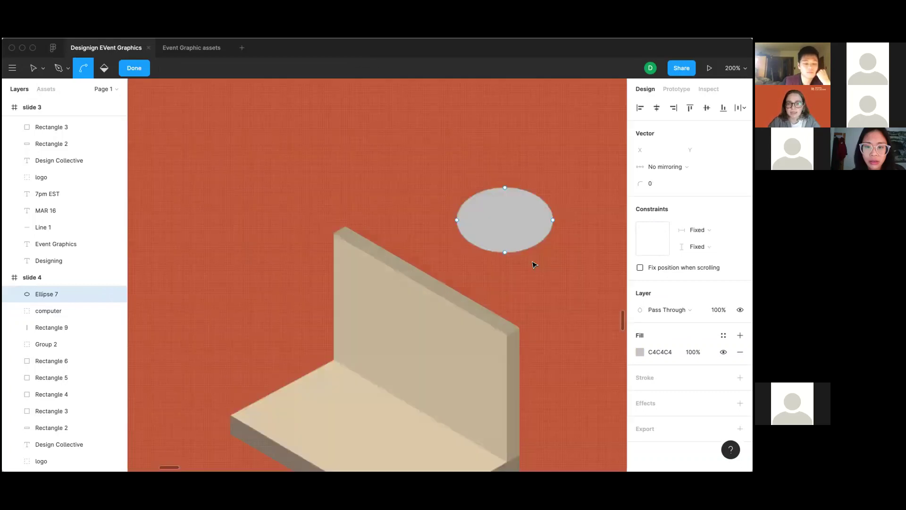
{"action": "scroll", "coordinate": [448, 183], "scroll_direction": "right", "scroll_amount": 3}
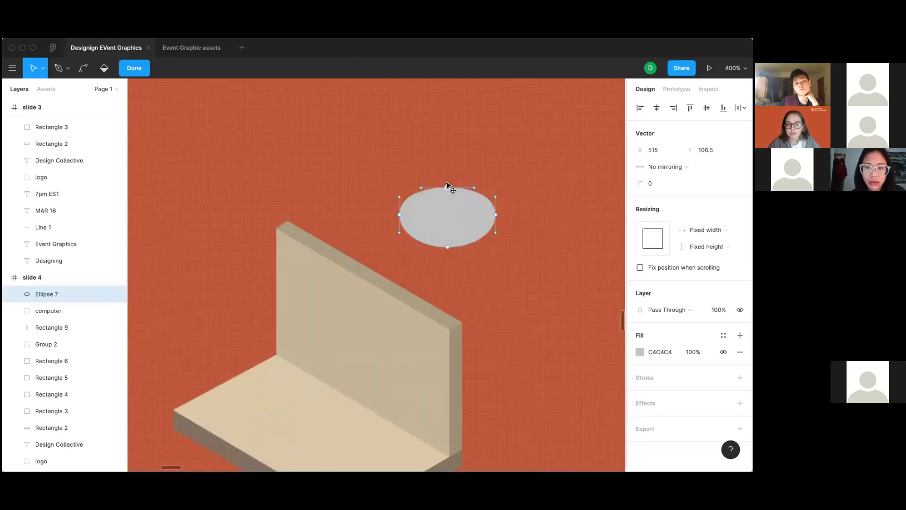
{"action": "left_click_drag", "start_coordinate": [448, 182], "coordinate": [478, 185]}
{"action": "key", "text": "super+z"}
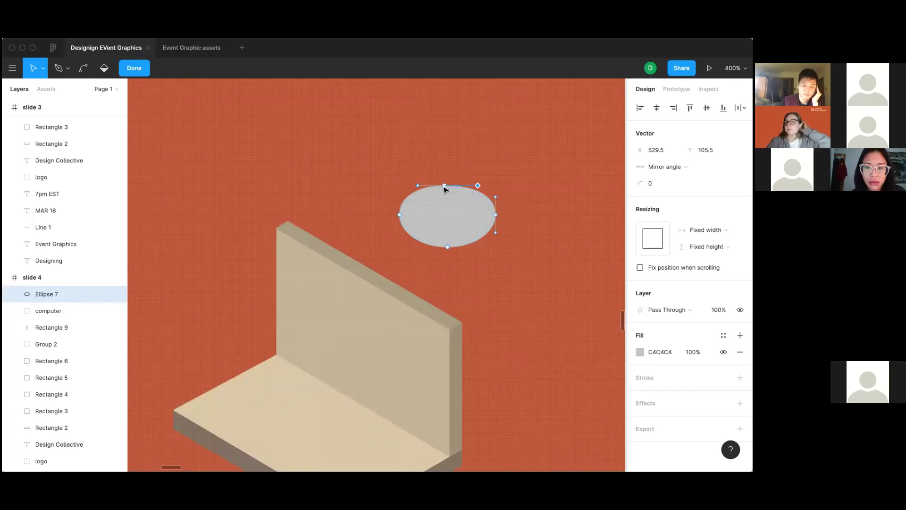
Step: Move the whole ellipse onto the isometric pad beside the laptop
{"action": "scroll", "coordinate": [445, 187], "scroll_direction": "down", "scroll_amount": 5}
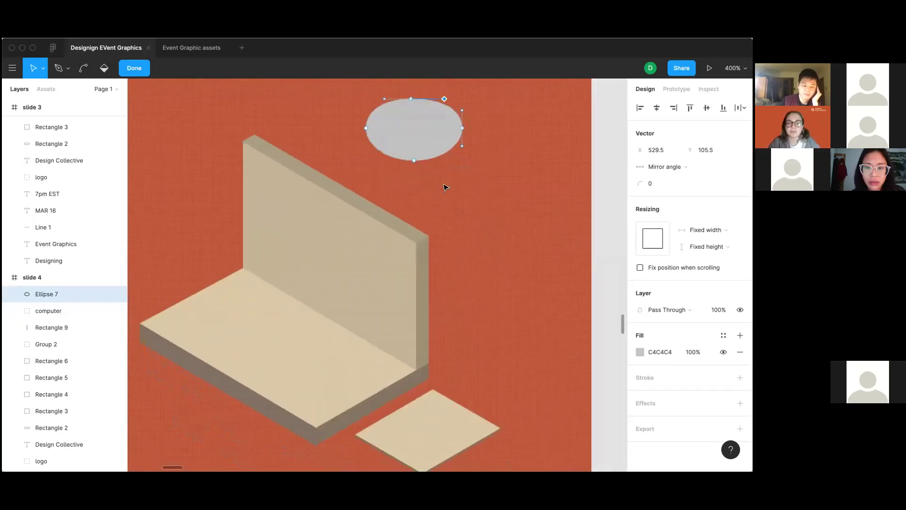
{"action": "left_click_drag", "start_coordinate": [426, 134], "coordinate": [434, 423]}
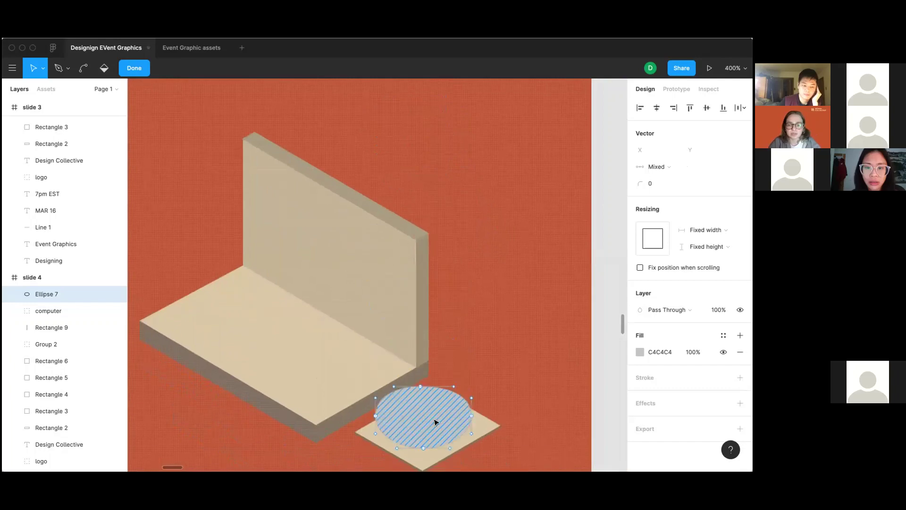
{"action": "scroll", "coordinate": [435, 421], "scroll_direction": "down", "scroll_amount": 3}
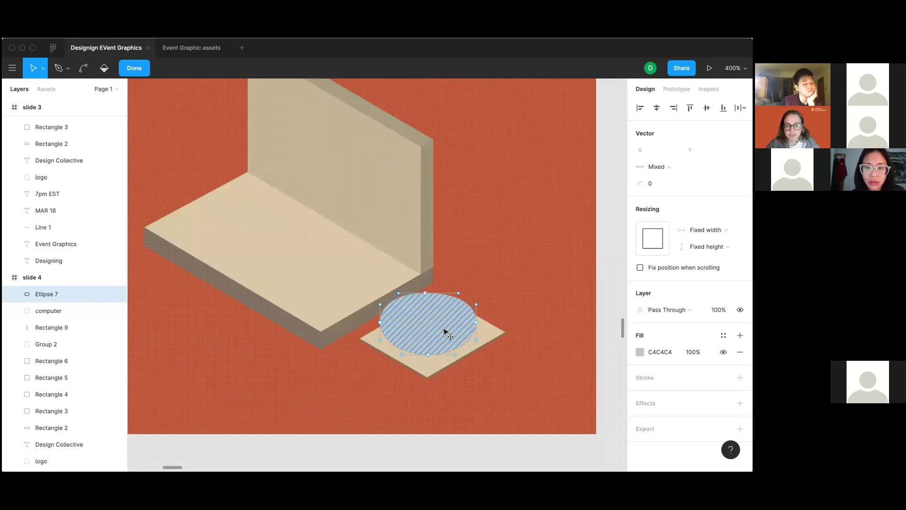
{"action": "left_click_drag", "start_coordinate": [444, 332], "coordinate": [448, 339]}
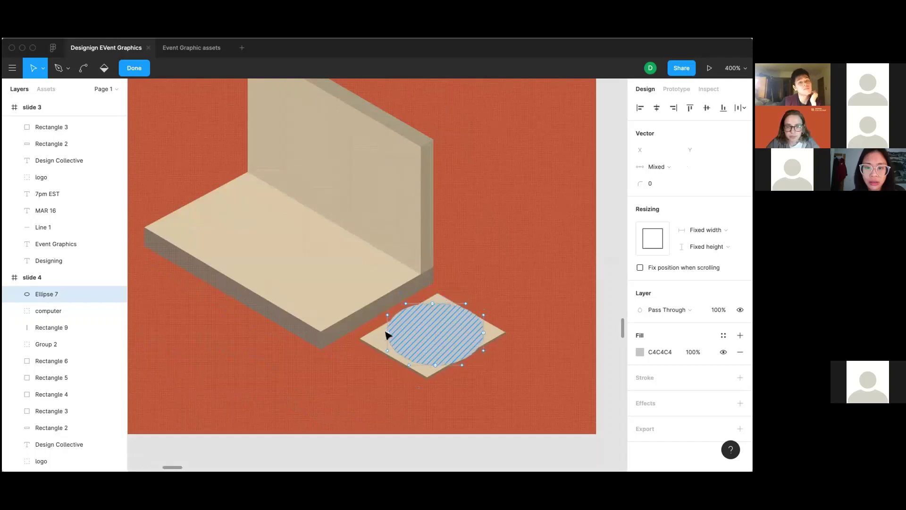
Step: Shift the ellipse's left, top and right points to skew its outline, and rotate the shape slightly to follow the pad
{"action": "left_click_drag", "start_coordinate": [387, 335], "coordinate": [388, 346]}
{"action": "left_click", "coordinate": [433, 305]}
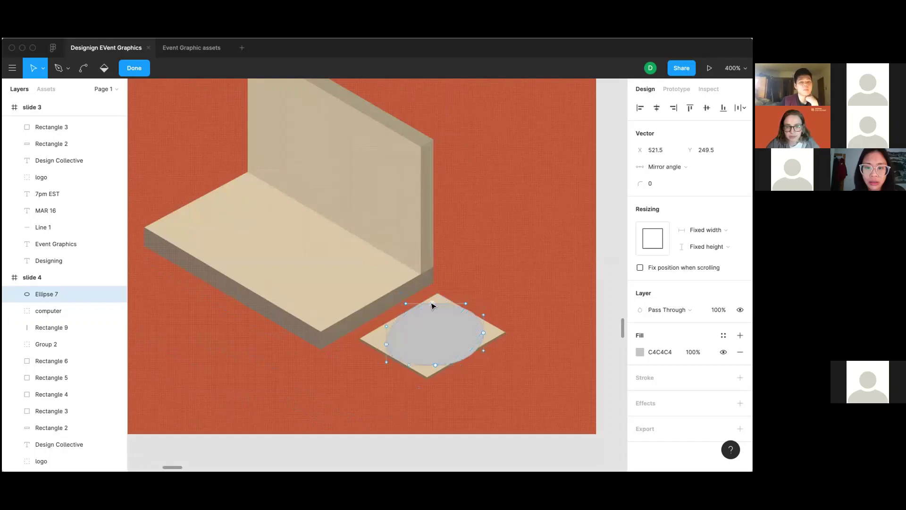
{"action": "left_click_drag", "start_coordinate": [432, 305], "coordinate": [417, 305]}
{"action": "left_click", "coordinate": [484, 332]}
{"action": "left_click_drag", "start_coordinate": [487, 330], "coordinate": [482, 322]}
{"action": "key", "text": "Escape"}
{"action": "key", "text": "Escape"}
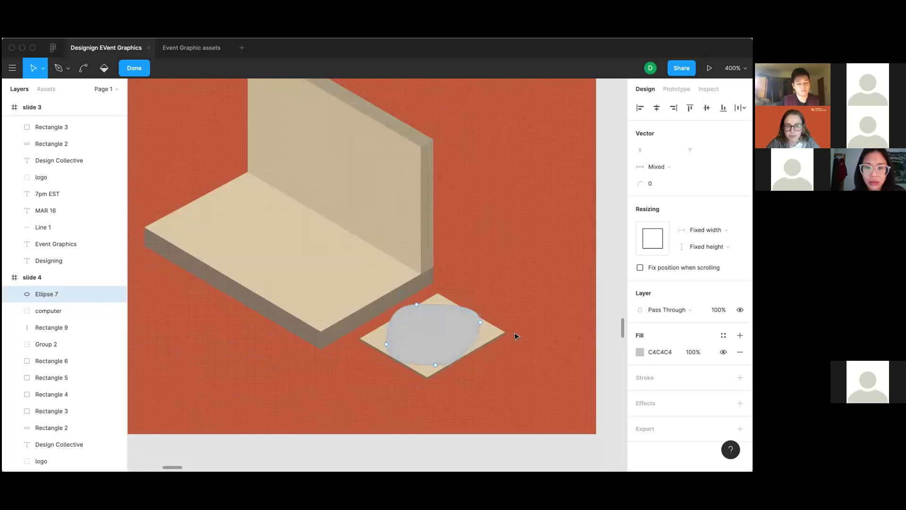
{"action": "mouse_move", "coordinate": [484, 300]}
{"action": "left_mouse_down"}
{"action": "mouse_move", "coordinate": [474, 297]}
{"action": "mouse_move", "coordinate": [469, 312]}
{"action": "left_mouse_up"}
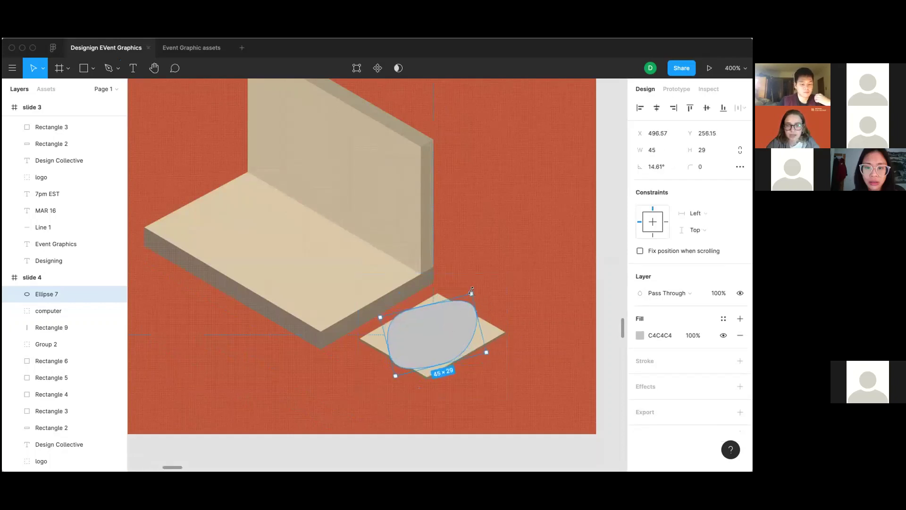
Step: Reposition the ellipse's points to make the shape smaller, and center it on the pad
{"action": "double_click", "coordinate": [448, 357]}
{"action": "mouse_move", "coordinate": [444, 364]}
{"action": "left_mouse_down"}
{"action": "mouse_move", "coordinate": [449, 350]}
{"action": "mouse_move", "coordinate": [390, 356]}
{"action": "mouse_move", "coordinate": [396, 340]}
{"action": "left_mouse_up"}
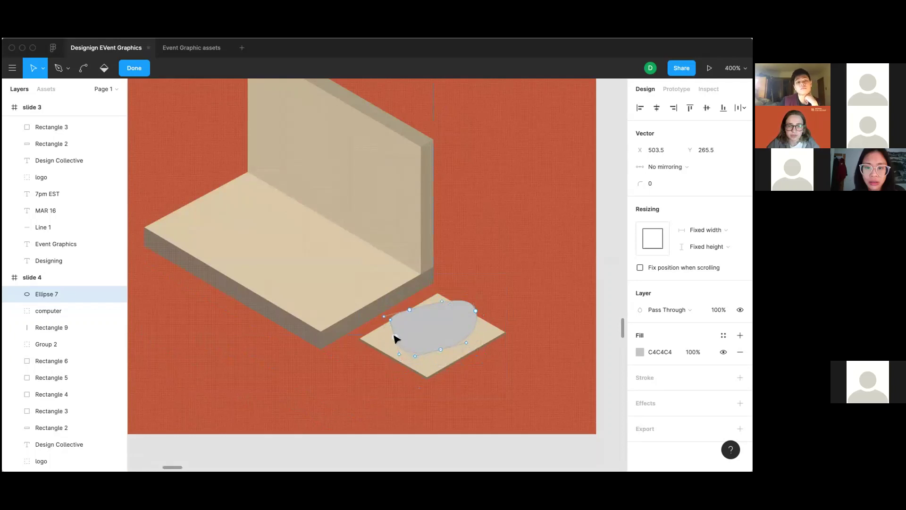
{"action": "left_click_drag", "start_coordinate": [411, 310], "coordinate": [444, 312]}
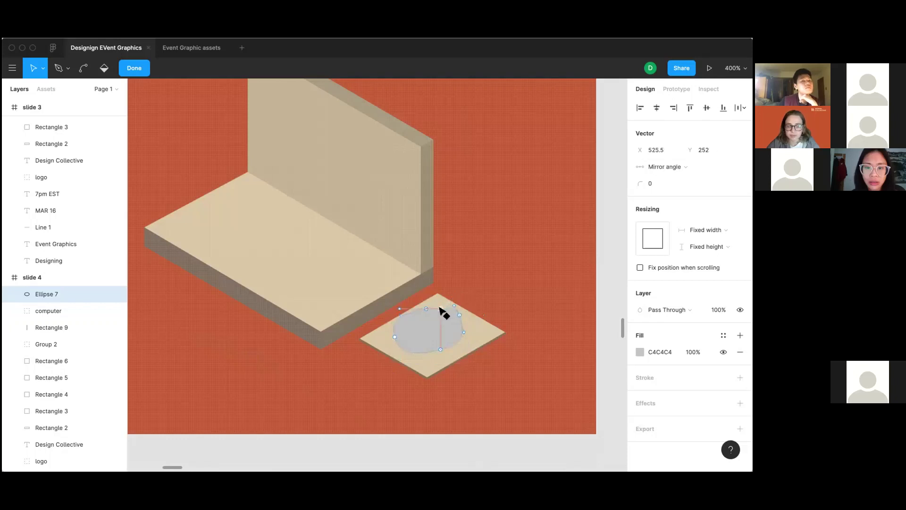
{"action": "left_click", "coordinate": [437, 323]}
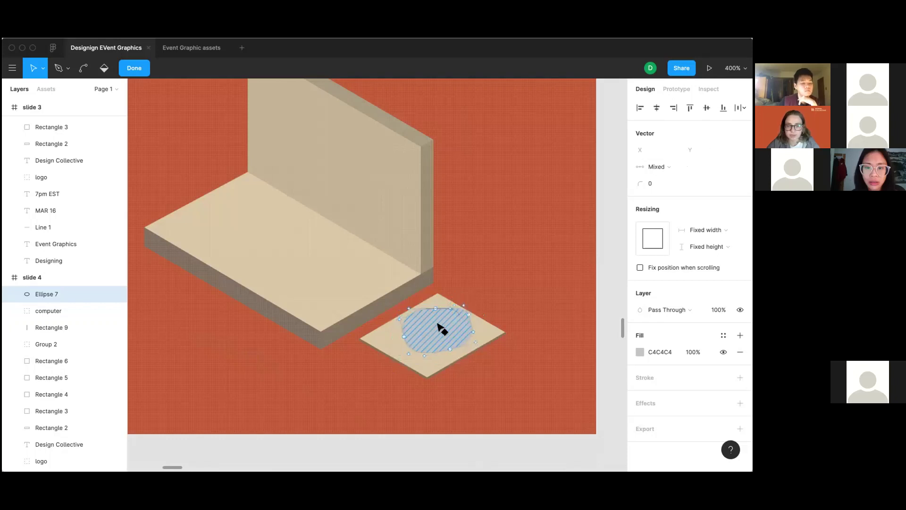
Step: Add a point on the ellipse's upper-right edge and raise it to round the outline
{"action": "left_click", "coordinate": [512, 317]}
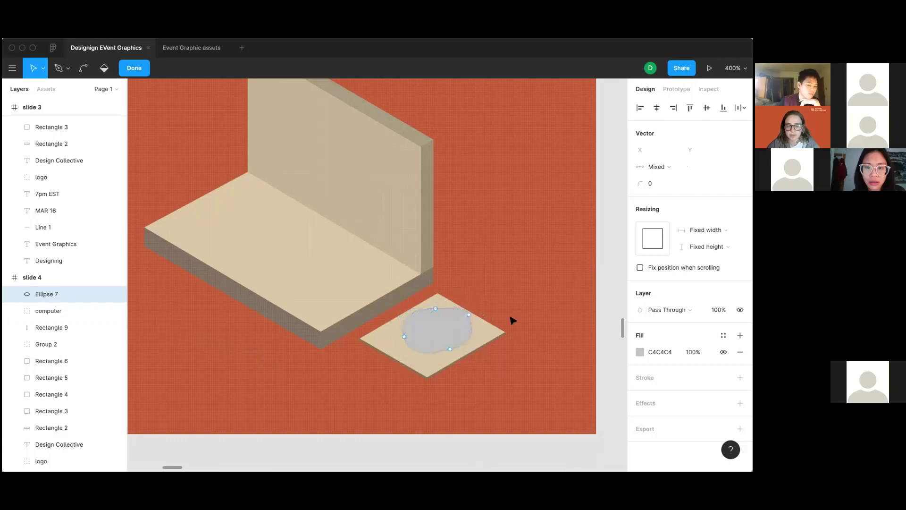
{"action": "left_click", "coordinate": [469, 314]}
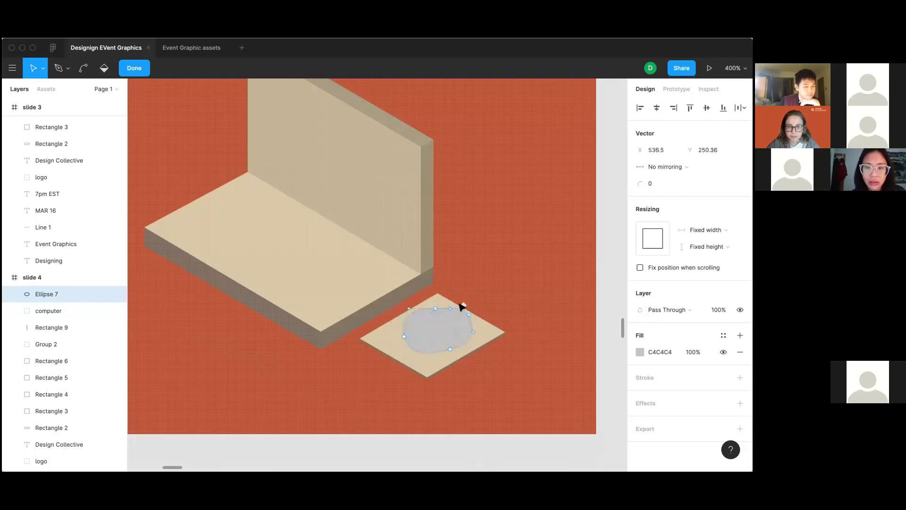
{"action": "left_click_drag", "start_coordinate": [462, 306], "coordinate": [449, 306]}
{"action": "left_click", "coordinate": [449, 309]}
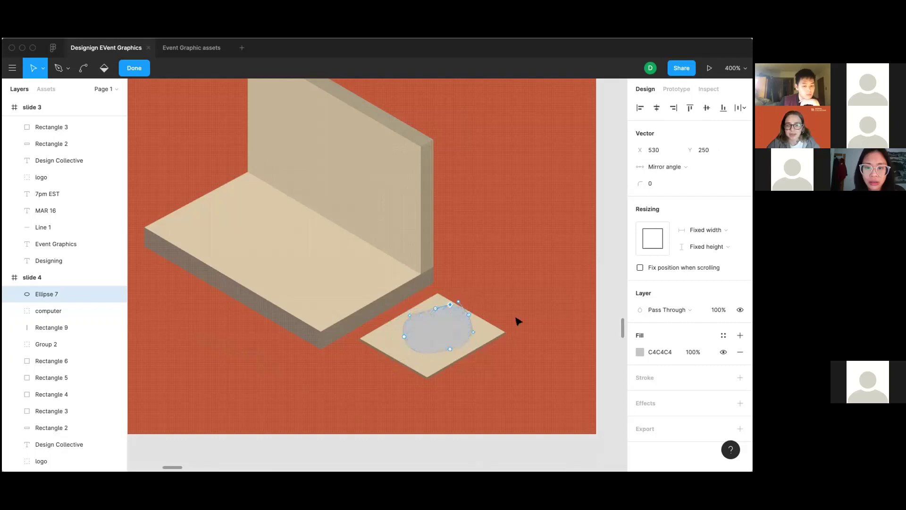
Step: Finish editing the ellipse's points and move the color palette group down beside the slide with the mouse pad
{"action": "scroll", "coordinate": [519, 322], "scroll_direction": "right", "scroll_amount": 5}
{"action": "scroll", "coordinate": [519, 321], "scroll_direction": "down", "scroll_amount": 3}
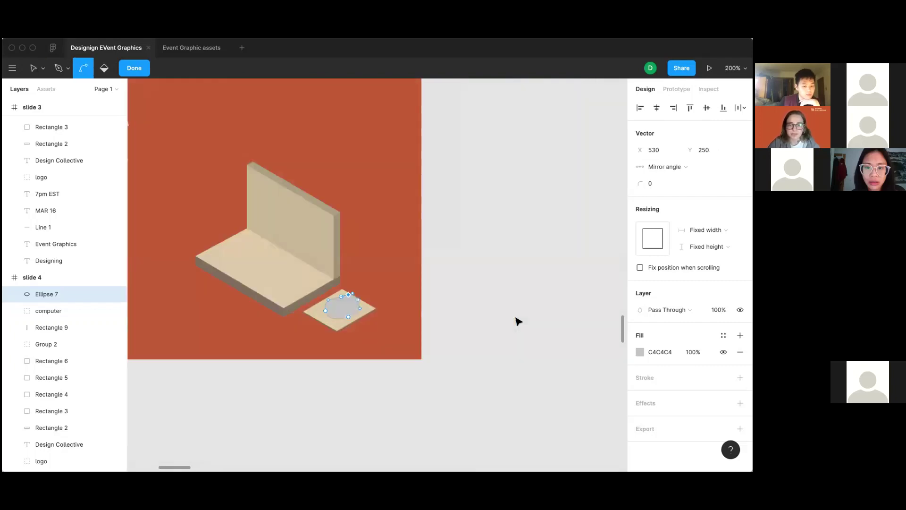
{"action": "scroll", "coordinate": [518, 322], "scroll_direction": "up", "scroll_amount": 10}
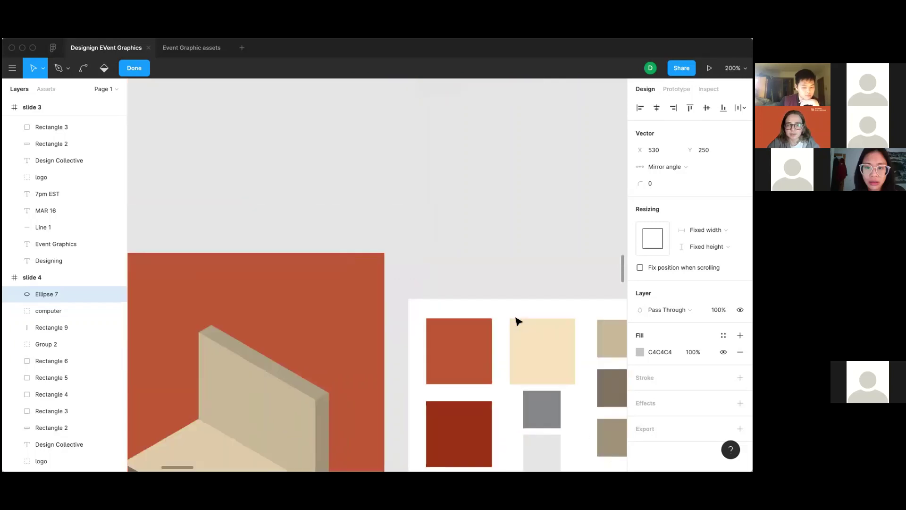
{"action": "scroll", "coordinate": [518, 321], "scroll_direction": "down", "scroll_amount": 1}
{"action": "left_click", "coordinate": [496, 306]}
{"action": "scroll", "coordinate": [499, 336], "scroll_direction": "down", "scroll_amount": 5}
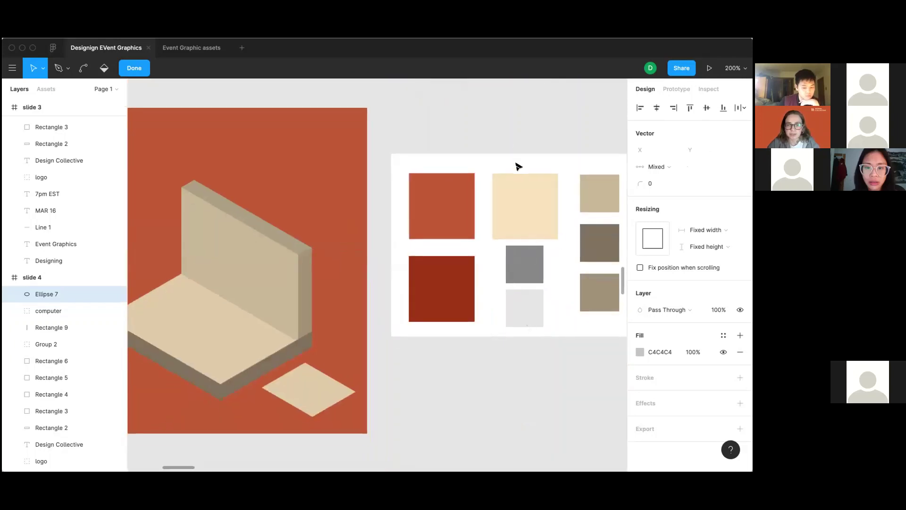
{"action": "left_click_drag", "start_coordinate": [368, 124], "coordinate": [499, 89]}
{"action": "scroll", "coordinate": [524, 352], "scroll_direction": "down", "scroll_amount": 3}
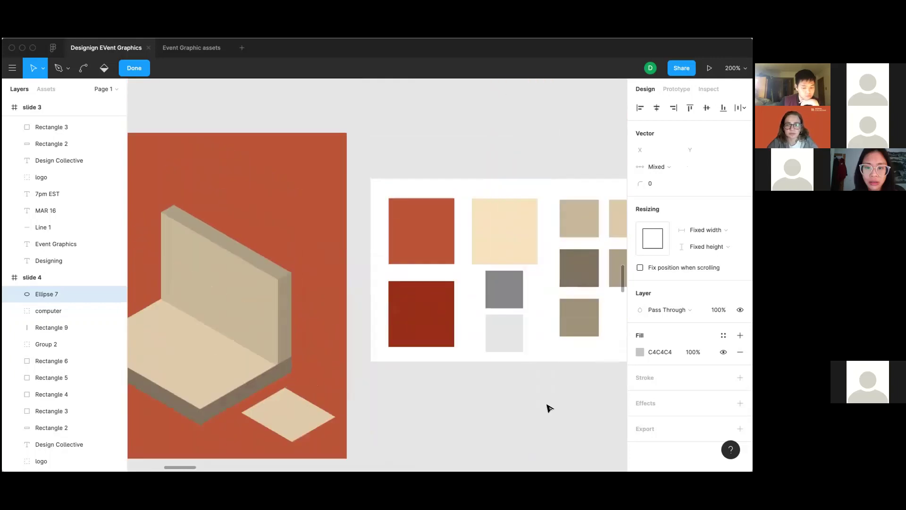
{"action": "key", "text": "Escape"}
{"action": "left_click_drag", "start_coordinate": [550, 403], "coordinate": [497, 154]}
{"action": "scroll", "coordinate": [510, 189], "scroll_direction": "down", "scroll_amount": 3}
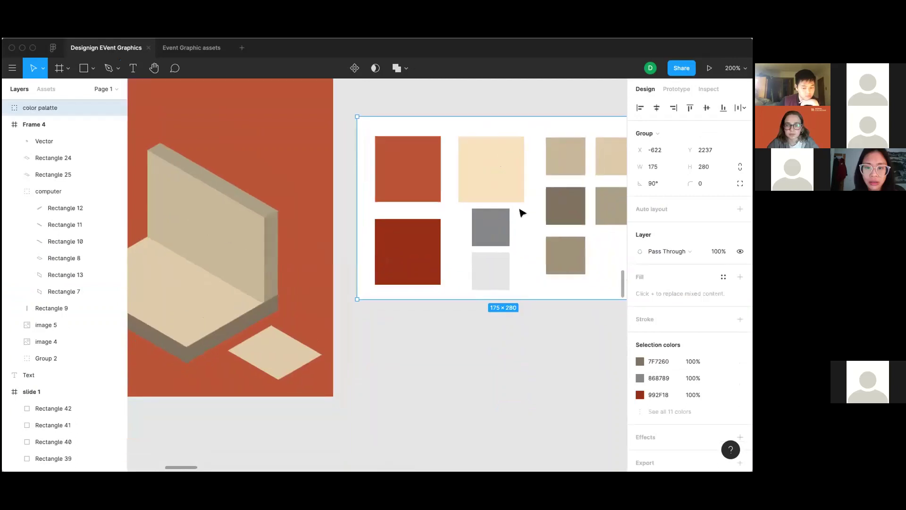
{"action": "left_click_drag", "start_coordinate": [520, 209], "coordinate": [526, 465]}
{"action": "scroll", "coordinate": [526, 465], "scroll_direction": "down", "scroll_amount": 10}
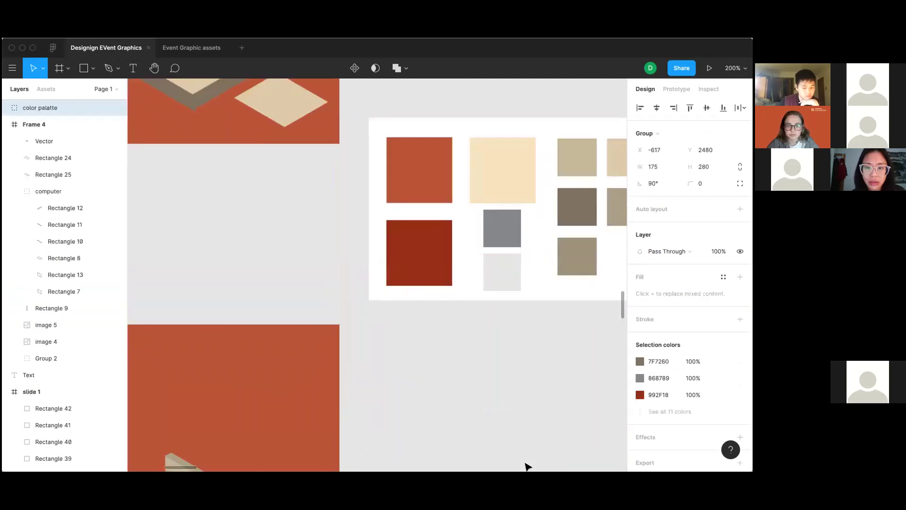
{"action": "scroll", "coordinate": [527, 467], "scroll_direction": "down", "scroll_amount": 2}
{"action": "left_click_drag", "start_coordinate": [554, 91], "coordinate": [563, 417]}
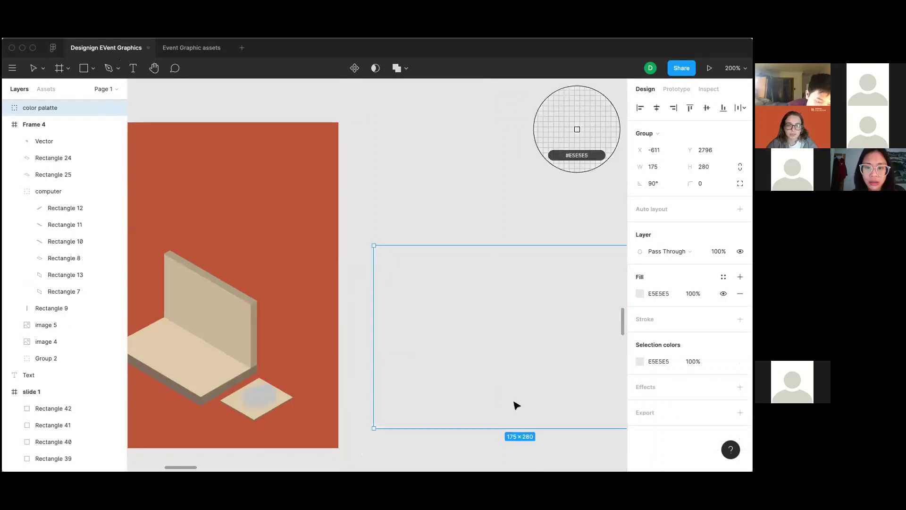
Step: Fill the ellipse on the pad with the palette's light gray, E5E5E5
{"action": "key", "text": "Escape"}
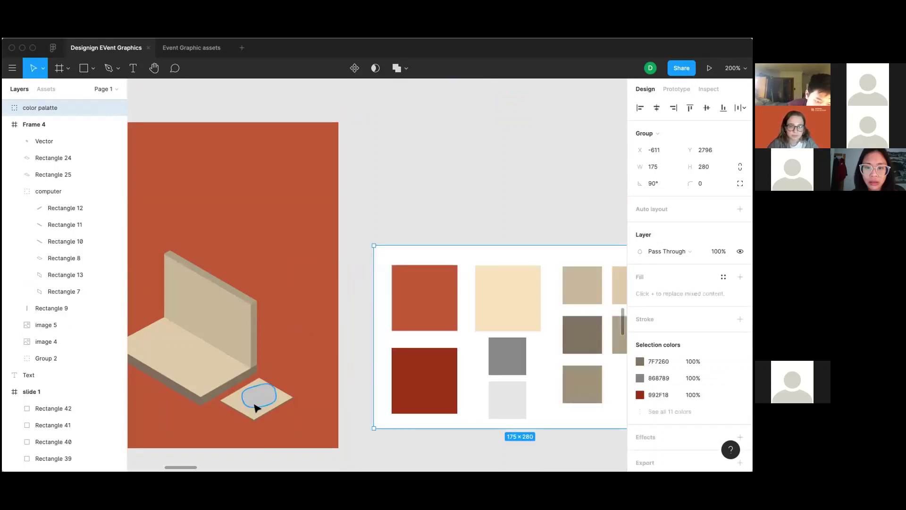
{"action": "left_click", "coordinate": [261, 402]}
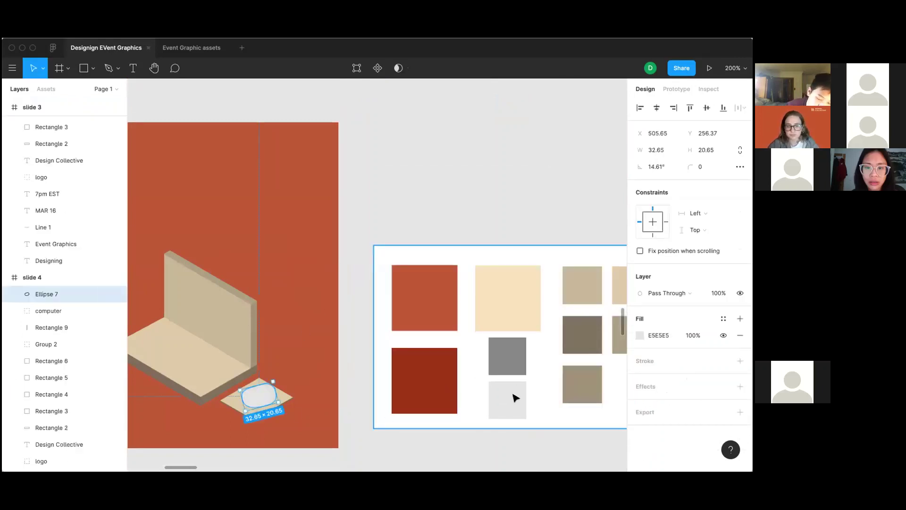
{"action": "left_click", "coordinate": [316, 366]}
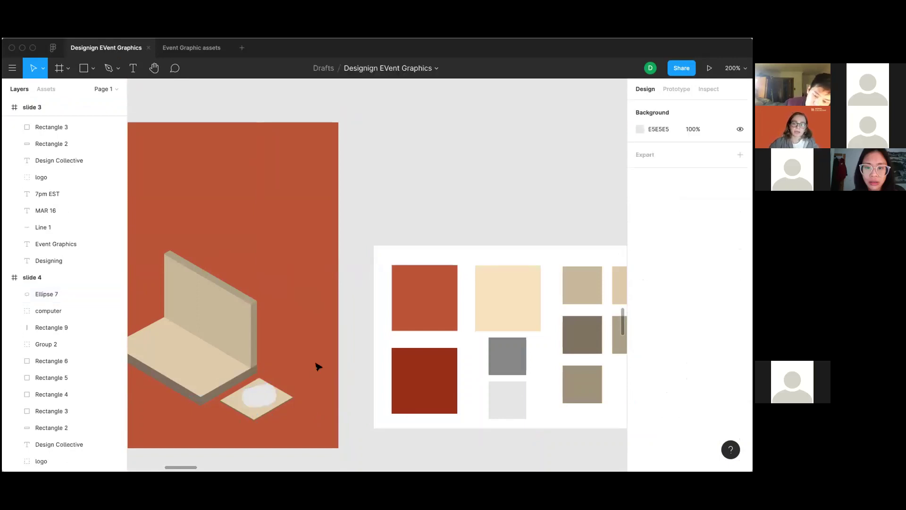
Step: Scale the light gray ellipse down to about 26 × 17, keeping it near the middle of the pad
{"action": "scroll", "coordinate": [316, 366], "scroll_direction": "up", "scroll_amount": 5}
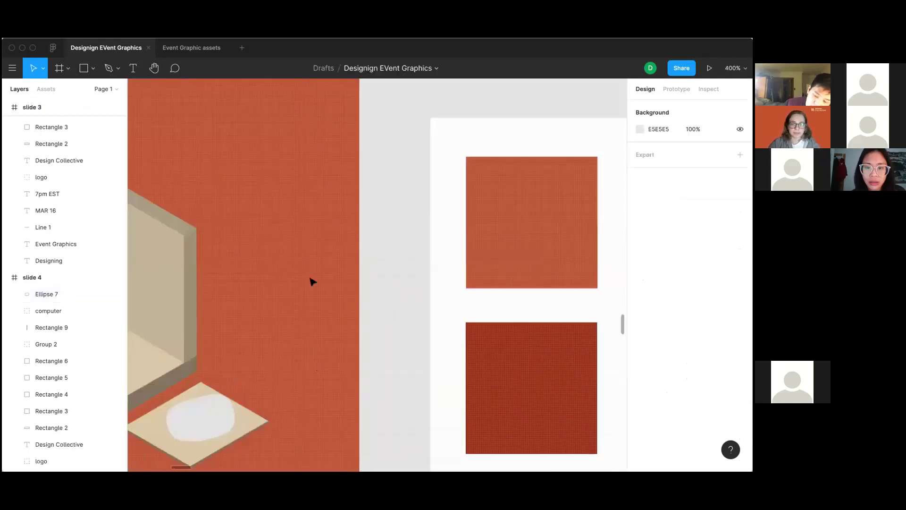
{"action": "scroll", "coordinate": [302, 269], "scroll_direction": "down", "scroll_amount": 3}
{"action": "left_click", "coordinate": [295, 257]}
{"action": "left_click_drag", "start_coordinate": [315, 259], "coordinate": [285, 248]}
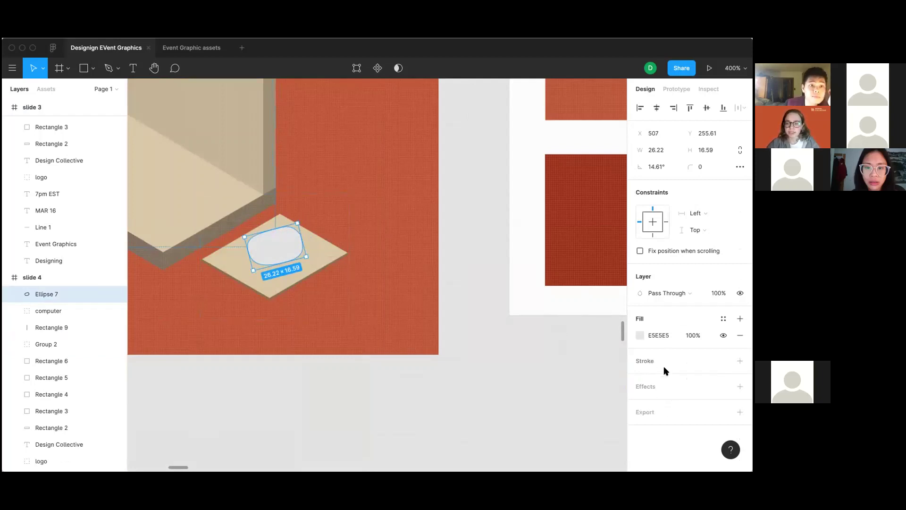
Step: Add a drop shadow to the ellipse and set the shadow's Y offset to 7
{"action": "left_click", "coordinate": [660, 387]}
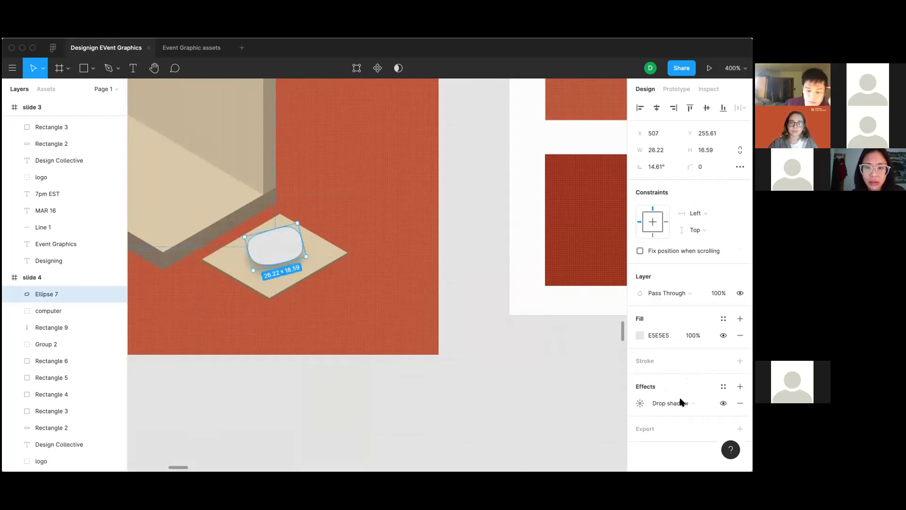
{"action": "scroll", "coordinate": [332, 286], "scroll_direction": "up", "scroll_amount": 5}
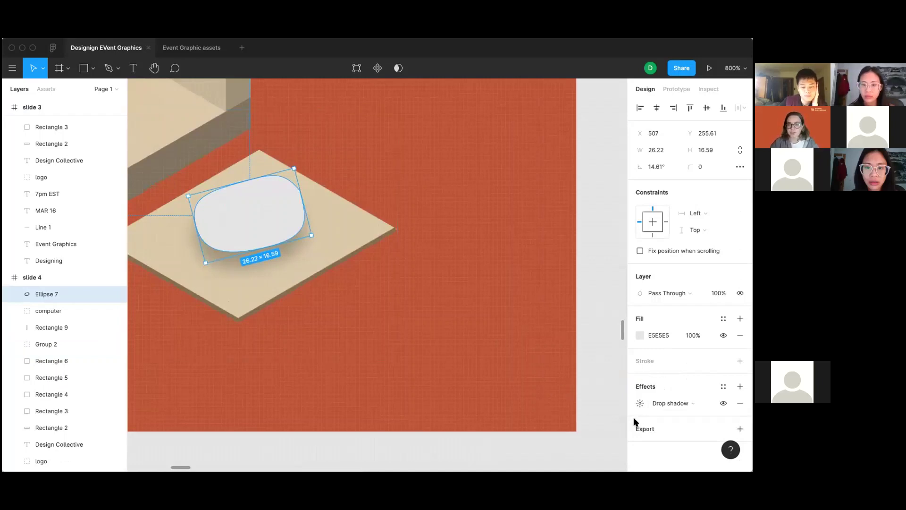
{"action": "left_click", "coordinate": [640, 405]}
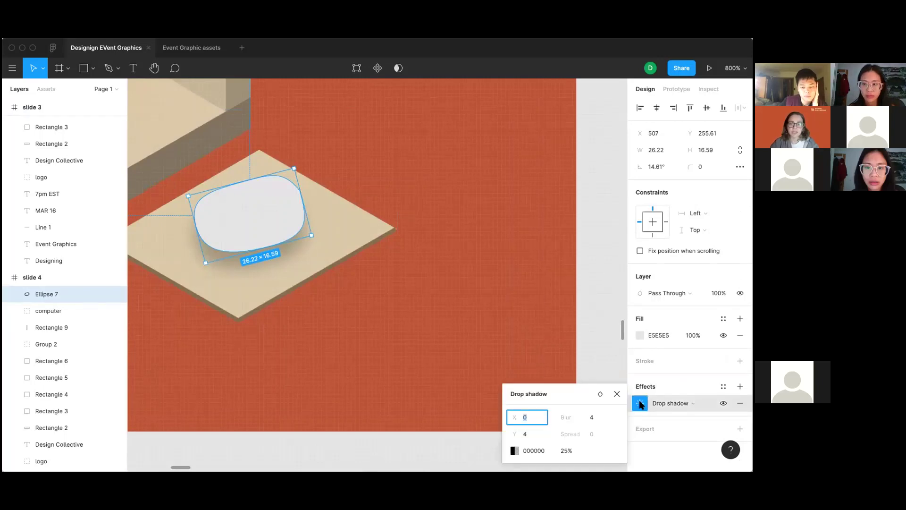
{"action": "left_click", "coordinate": [527, 434]}
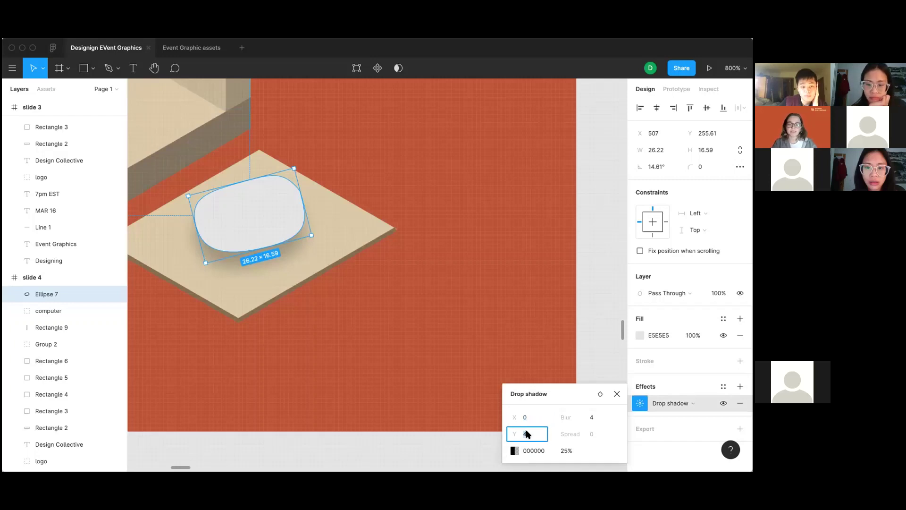
{"action": "type", "text": "7"}
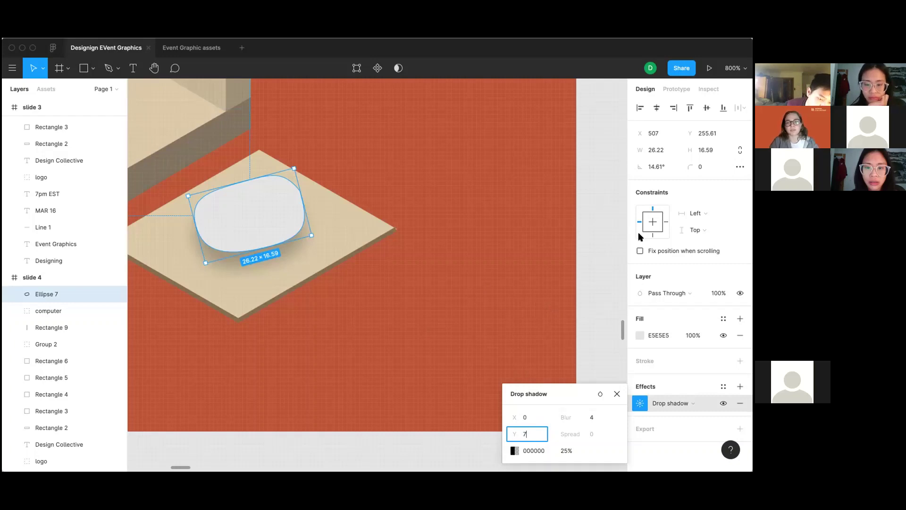
{"action": "scroll", "coordinate": [437, 276], "scroll_direction": "left", "scroll_amount": 3}
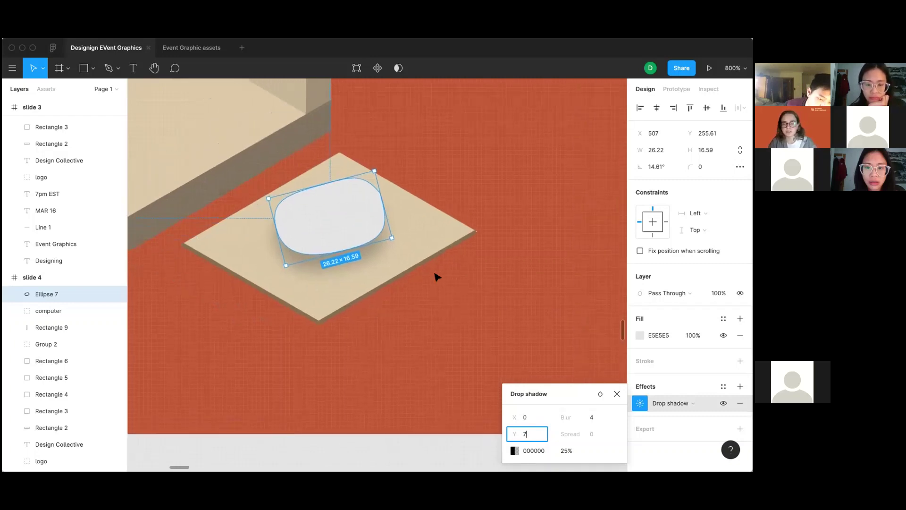
Step: Set the ellipse's drop shadow blur to 0 and its opacity to 100%
{"action": "left_click", "coordinate": [595, 417]}
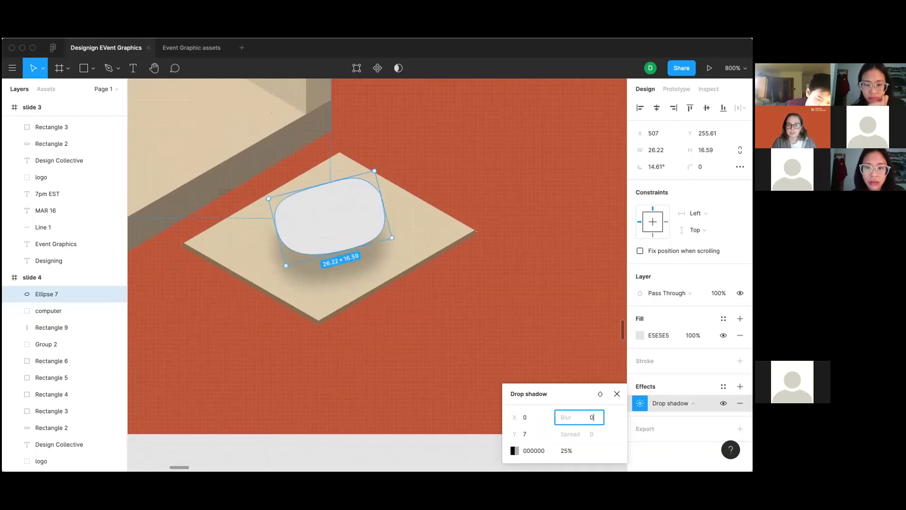
{"action": "type", "text": "0"}
{"action": "key", "text": "Return"}
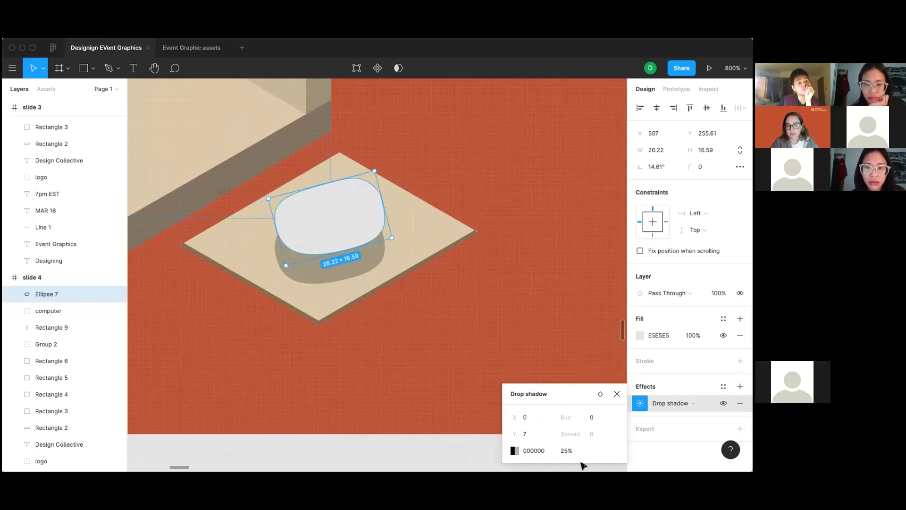
{"action": "left_click", "coordinate": [566, 450]}
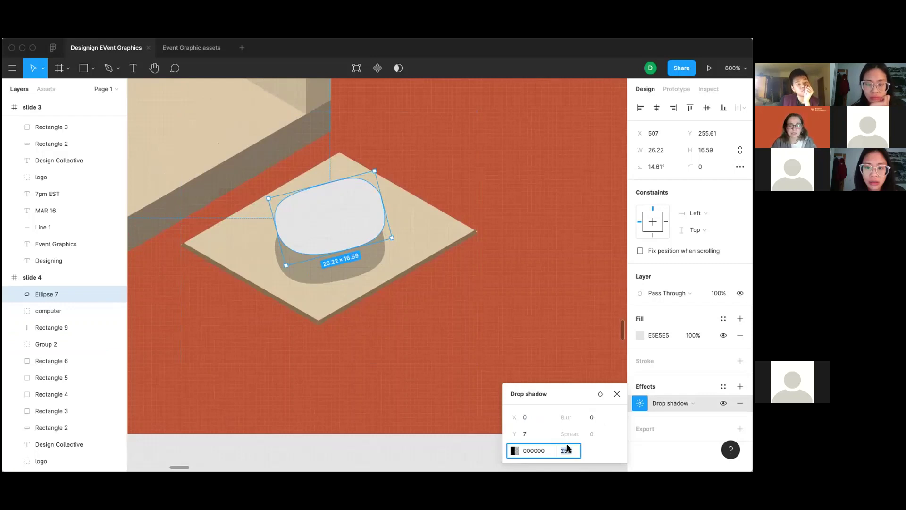
{"action": "type", "text": "100"}
{"action": "key", "text": "Return"}
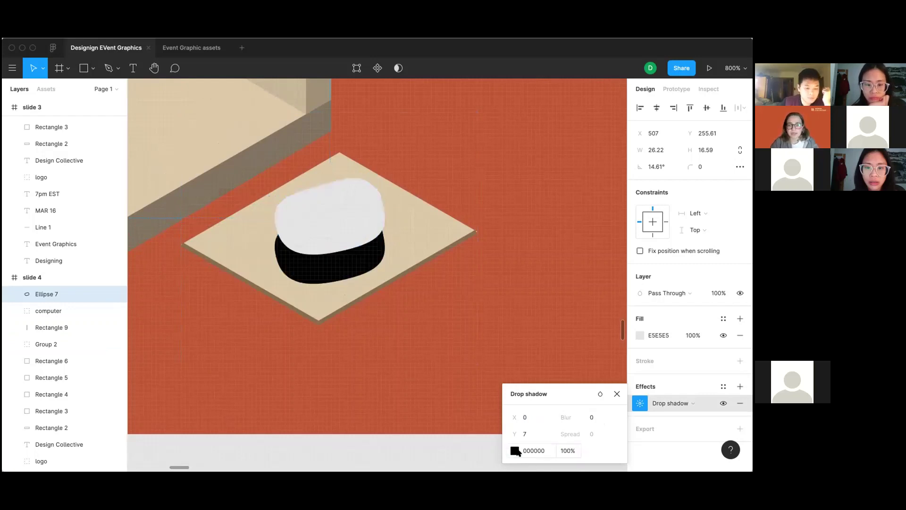
Step: Change the drop shadow's color to the document's medium gray, 868789
{"action": "left_click", "coordinate": [515, 450]}
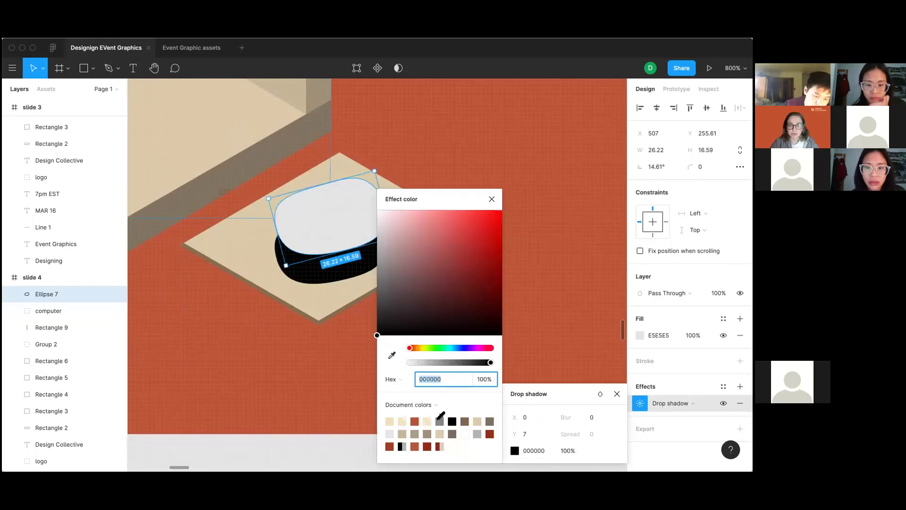
{"action": "left_click", "coordinate": [439, 420]}
{"action": "left_click", "coordinate": [492, 198]}
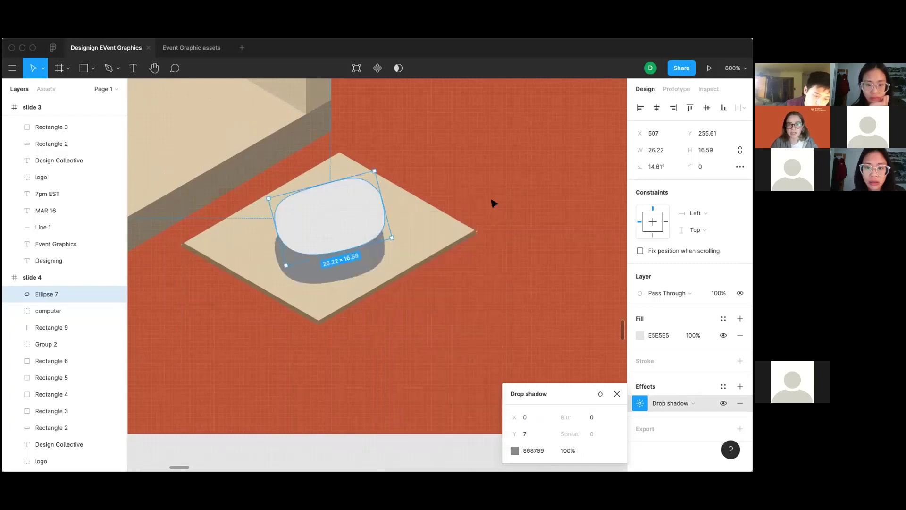
Step: Widen the ellipse slightly from its left edge to a width of 26.79
{"action": "scroll", "coordinate": [403, 310], "scroll_direction": "up", "scroll_amount": 5}
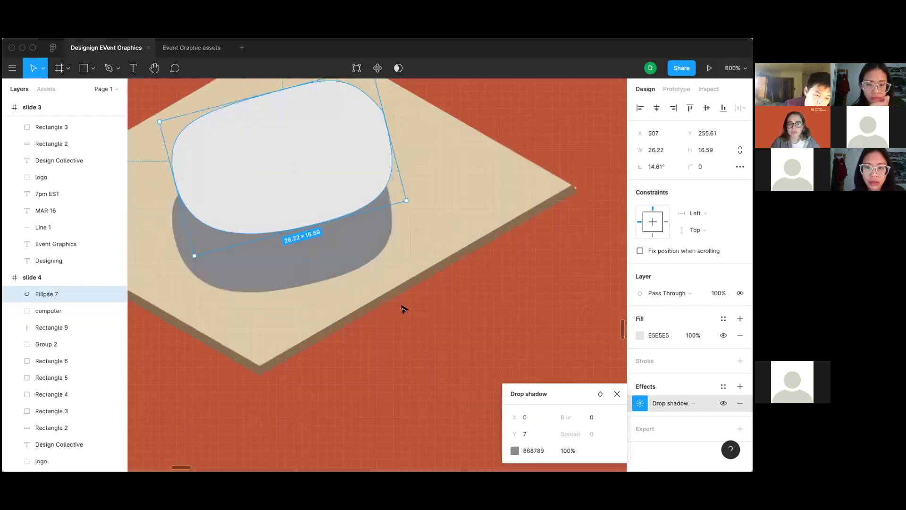
{"action": "scroll", "coordinate": [406, 308], "scroll_direction": "up", "scroll_amount": 2}
{"action": "left_click", "coordinate": [500, 263]}
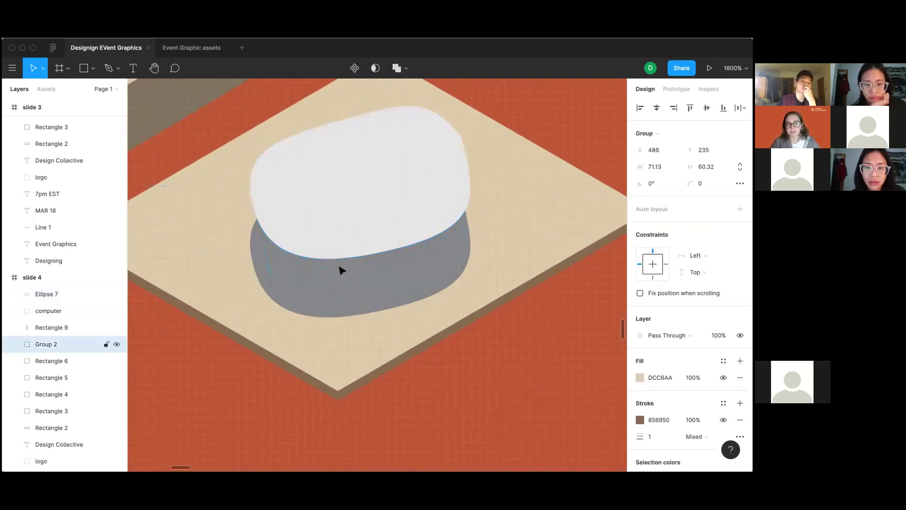
{"action": "left_click", "coordinate": [391, 221]}
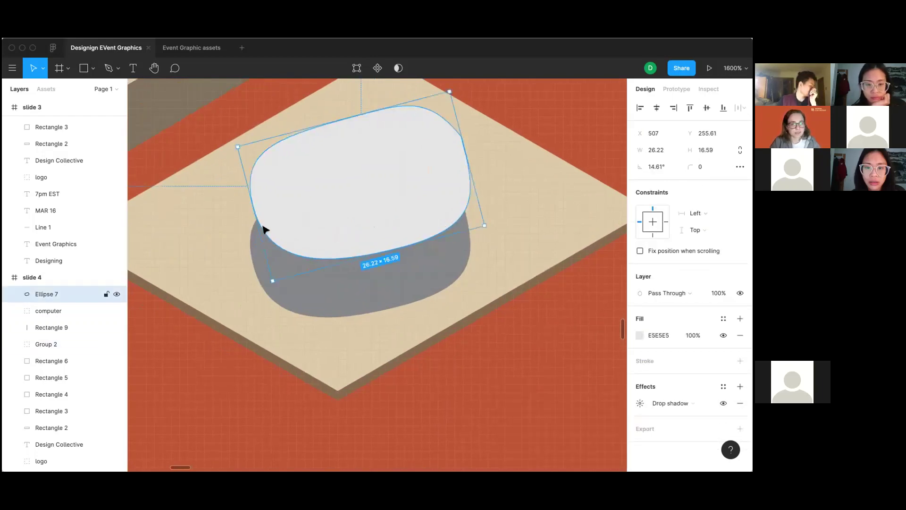
{"action": "left_click_drag", "start_coordinate": [245, 216], "coordinate": [248, 216]}
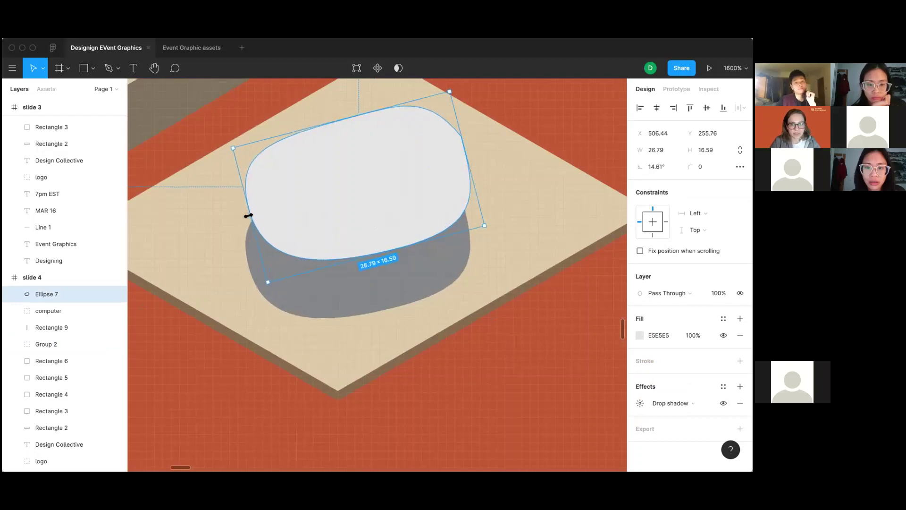
{"action": "left_click", "coordinate": [518, 228]}
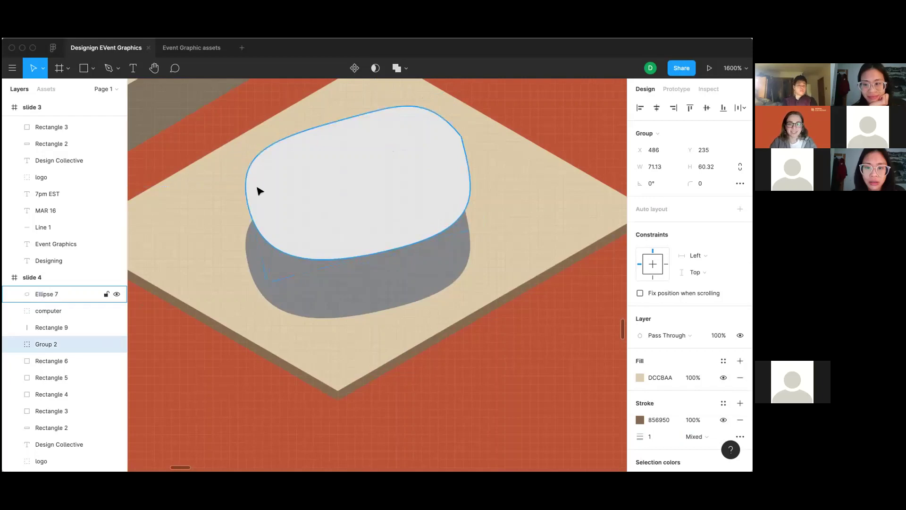
Step: Draw a 5 × 8 rectangle in the shadow's gray (868789) at the ellipse's left edge and send it behind the ellipse
{"action": "key", "text": "r"}
{"action": "left_click_drag", "start_coordinate": [246, 186], "coordinate": [281, 250]}
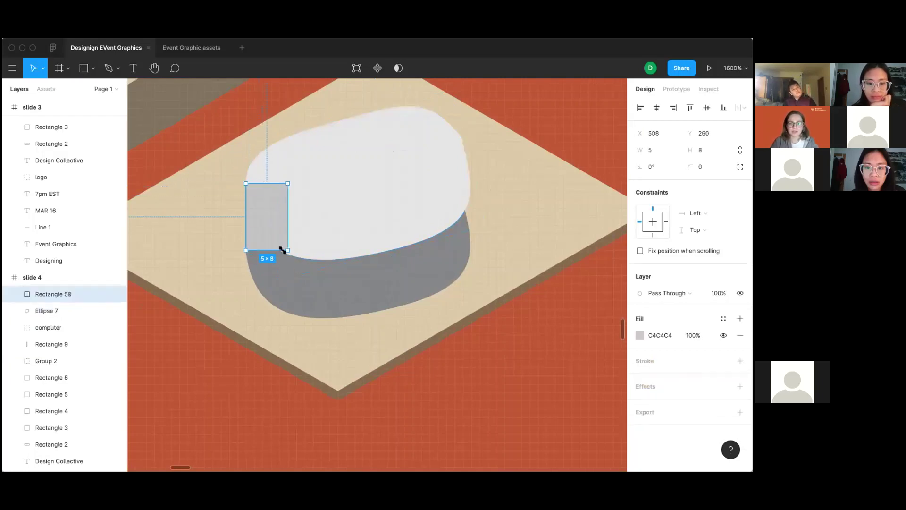
{"action": "key", "text": "i"}
{"action": "left_click", "coordinate": [358, 287]}
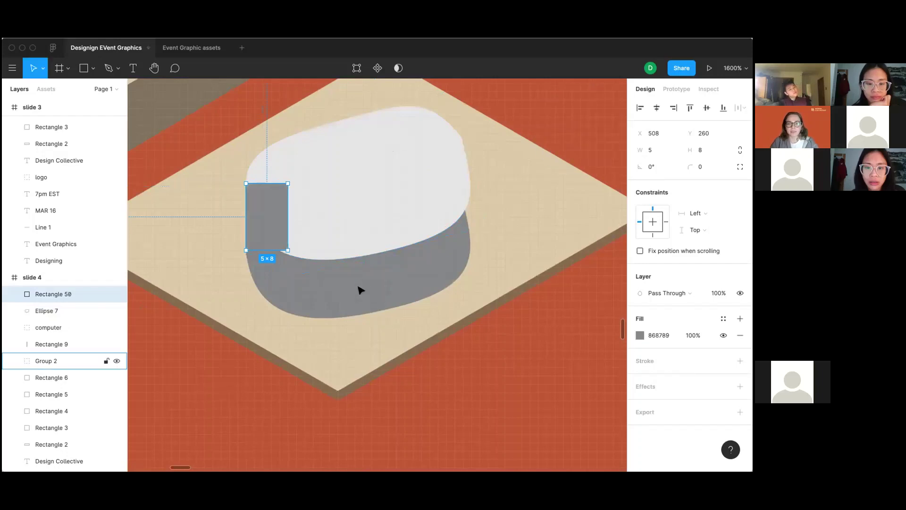
{"action": "right_click", "coordinate": [272, 212]}
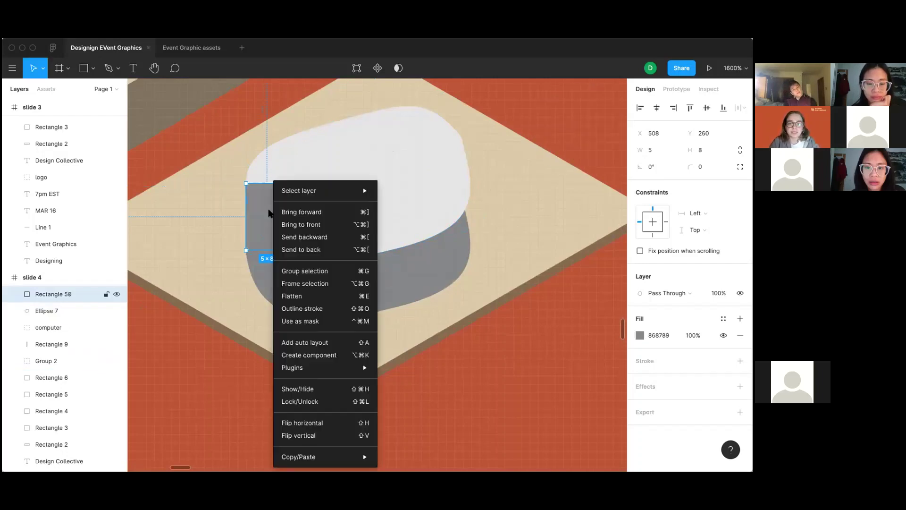
{"action": "left_click", "coordinate": [325, 238]}
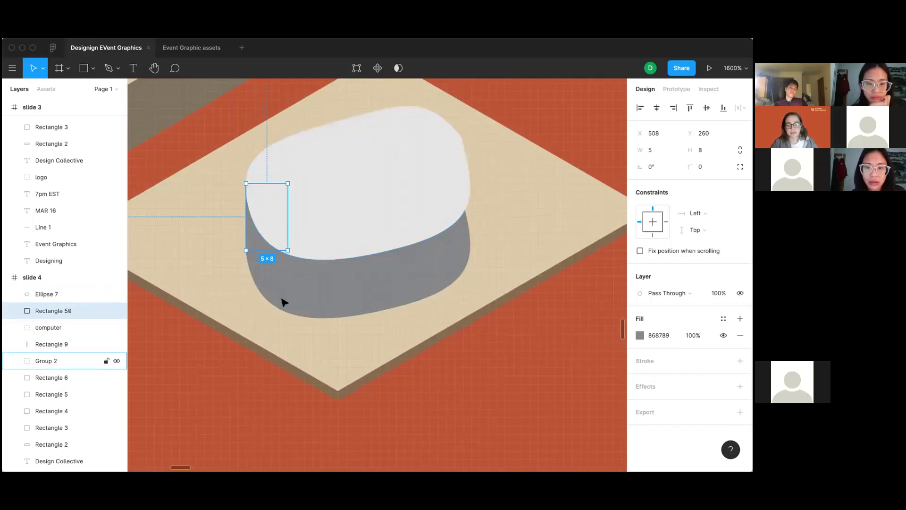
Step: Place a copy of the gray rectangle at the ellipse's right edge and open its points for editing
{"action": "key", "text": "super+v"}
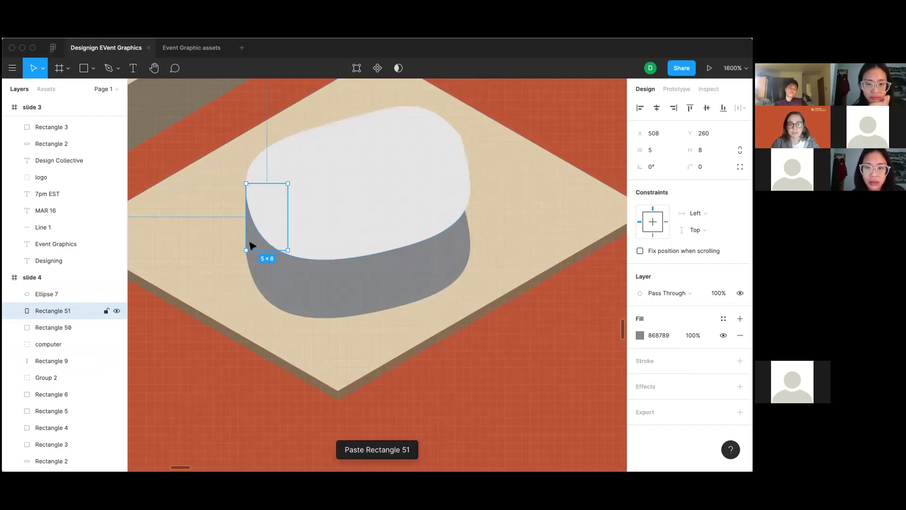
{"action": "left_click_drag", "start_coordinate": [250, 242], "coordinate": [431, 236]}
{"action": "double_click", "coordinate": [431, 236]}
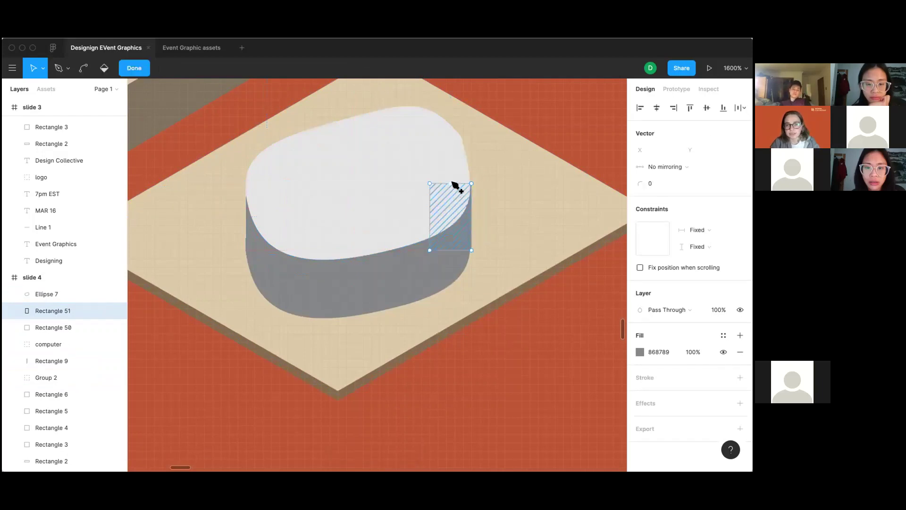
Step: Widen the mouse's light top ellipse to 26.95 so it meets the gray side at its right edge
{"action": "left_click", "coordinate": [435, 146]}
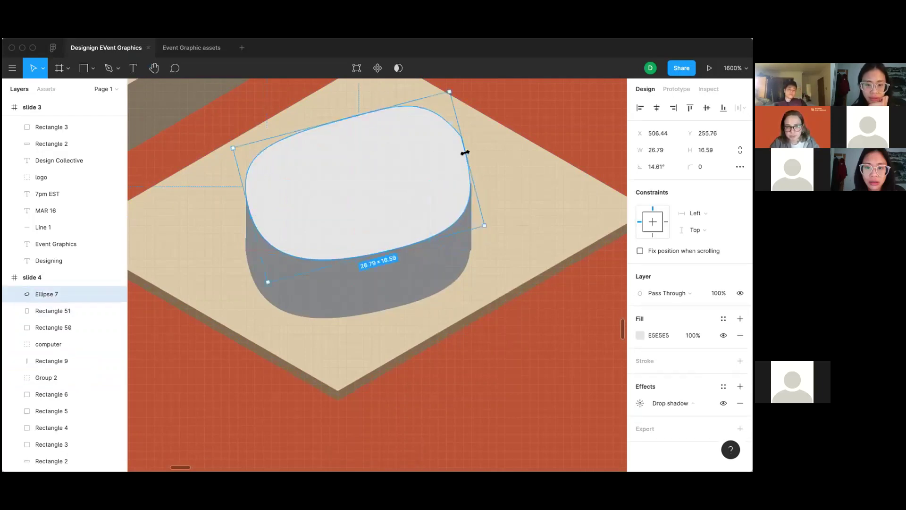
{"action": "left_click_drag", "start_coordinate": [465, 153], "coordinate": [465, 152]}
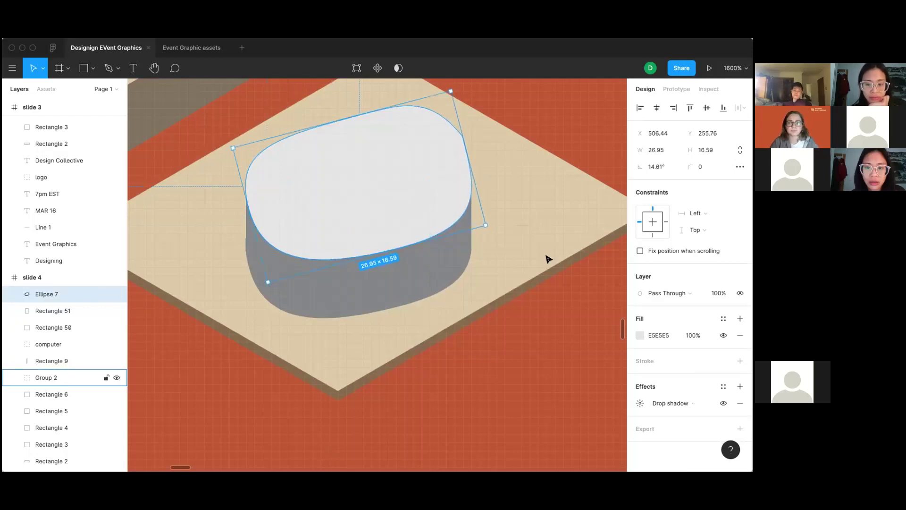
{"action": "left_click", "coordinate": [529, 208]}
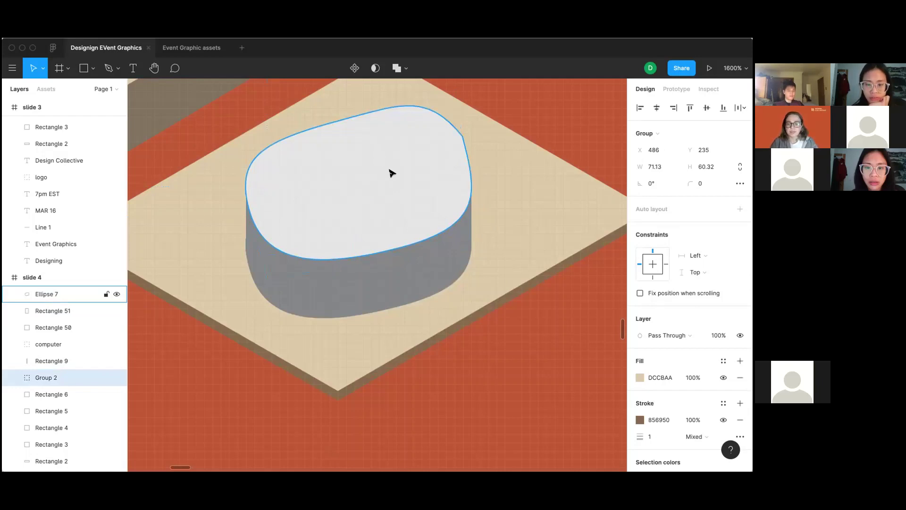
Step: Draw a 6 × 1 ellipse on the mouse's top, fill it with the side's gray (868789) and rotate it to 17.86°
{"action": "key", "text": "o"}
{"action": "left_click_drag", "start_coordinate": [379, 175], "coordinate": [430, 183]}
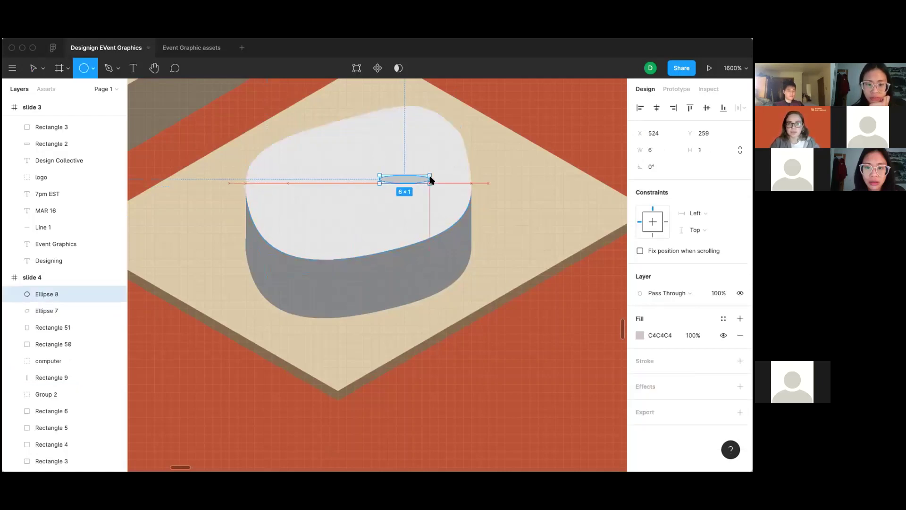
{"action": "key", "text": "i"}
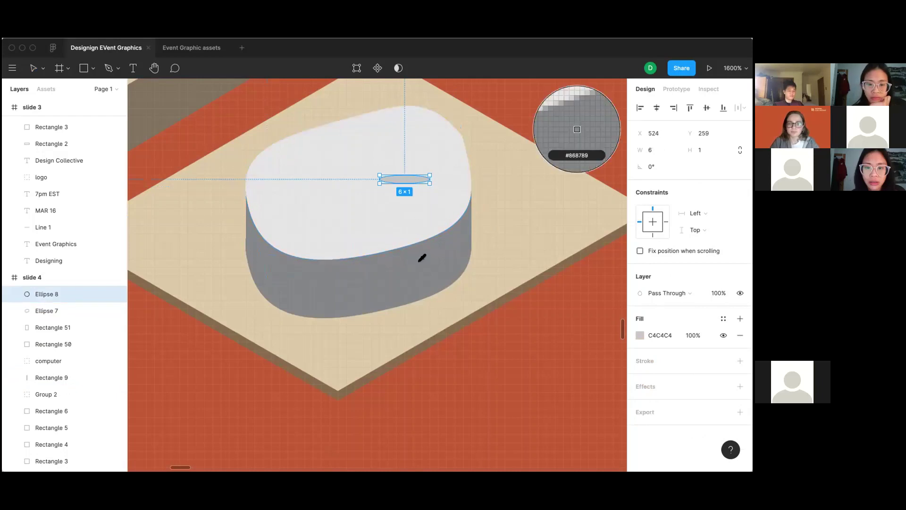
{"action": "left_click", "coordinate": [420, 257]}
{"action": "left_click_drag", "start_coordinate": [428, 162], "coordinate": [409, 161]}
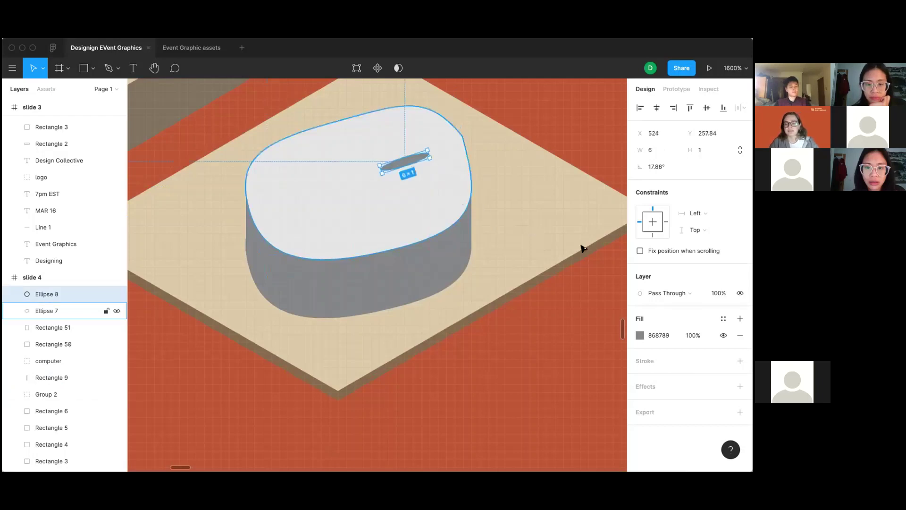
{"action": "left_click", "coordinate": [510, 194]}
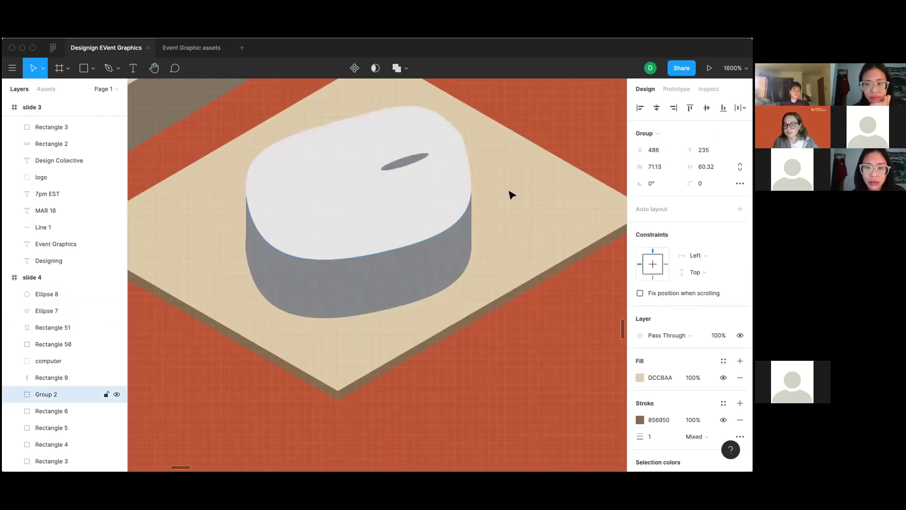
{"action": "left_click", "coordinate": [399, 166]}
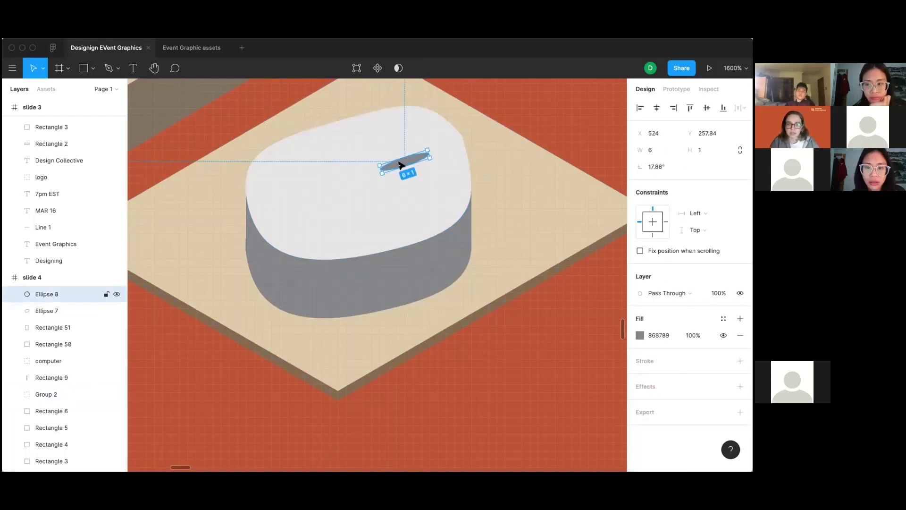
Step: Examine the laptop and mouse illustration on slide 4 and compare it with the banner layouts on slides 5 and 6
{"action": "scroll", "coordinate": [399, 166], "scroll_direction": "down", "scroll_amount": 10}
{"action": "scroll", "coordinate": [400, 163], "scroll_direction": "up", "scroll_amount": 3}
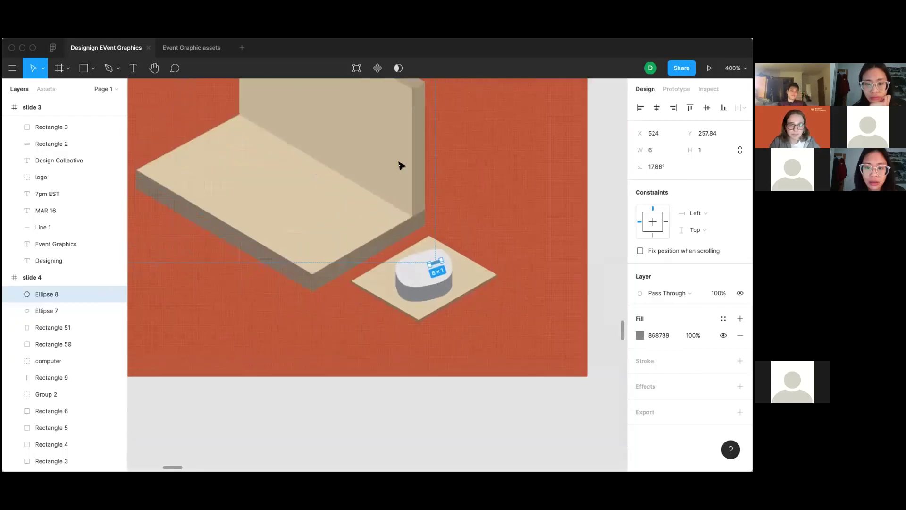
{"action": "scroll", "coordinate": [401, 165], "scroll_direction": "down", "scroll_amount": 5}
{"action": "scroll", "coordinate": [400, 165], "scroll_direction": "up", "scroll_amount": 3}
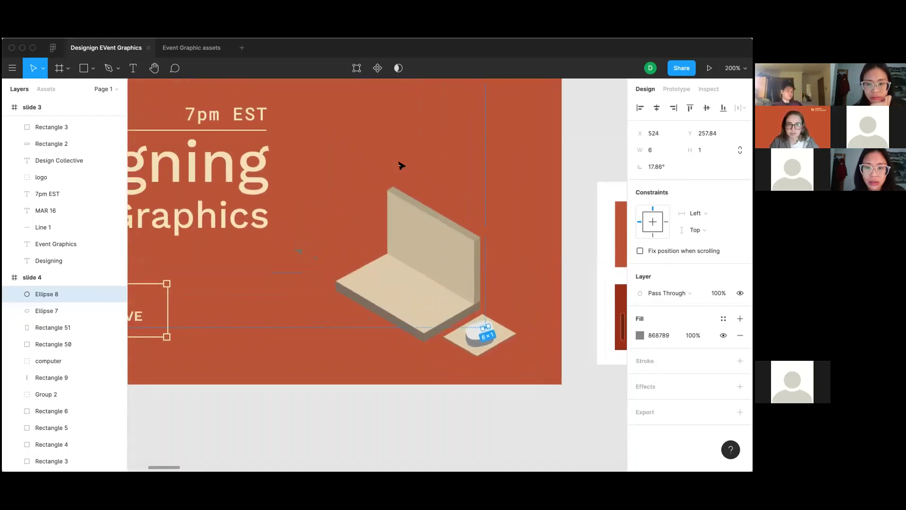
{"action": "scroll", "coordinate": [401, 165], "scroll_direction": "down", "scroll_amount": 3}
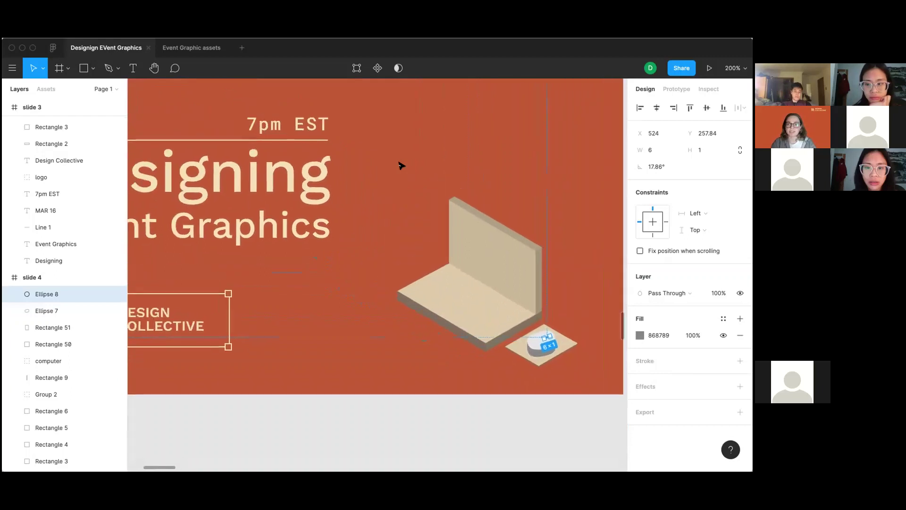
{"action": "scroll", "coordinate": [400, 165], "scroll_direction": "down", "scroll_amount": 10}
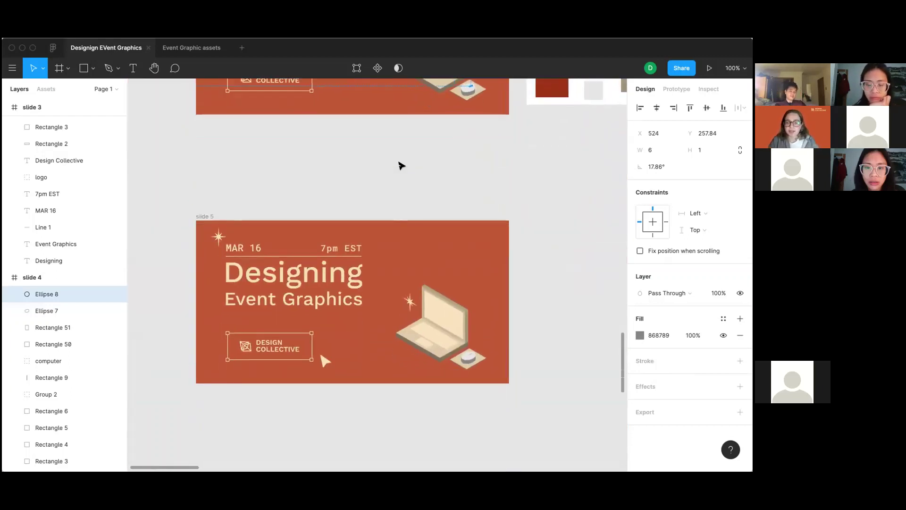
{"action": "scroll", "coordinate": [400, 165], "scroll_direction": "up", "scroll_amount": 3}
{"action": "scroll", "coordinate": [401, 165], "scroll_direction": "down", "scroll_amount": 2}
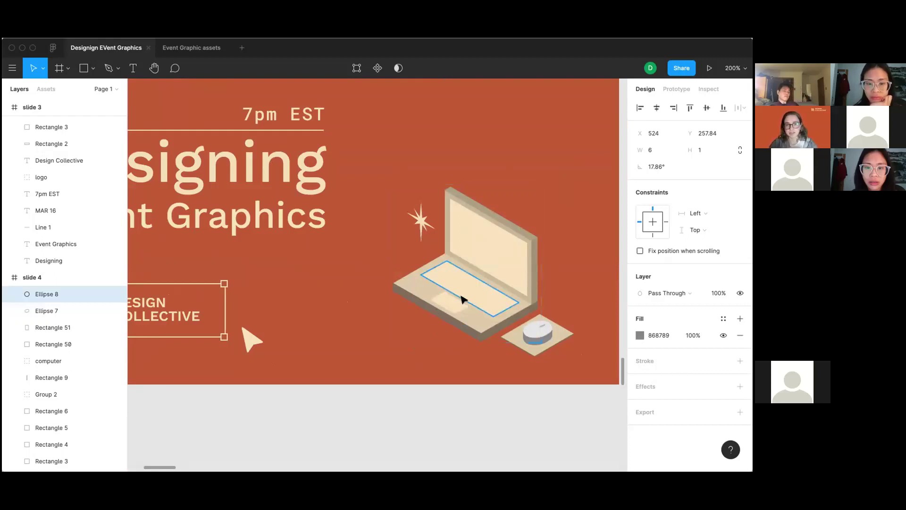
{"action": "scroll", "coordinate": [461, 298], "scroll_direction": "left", "scroll_amount": 7}
{"action": "scroll", "coordinate": [461, 298], "scroll_direction": "up", "scroll_amount": 2}
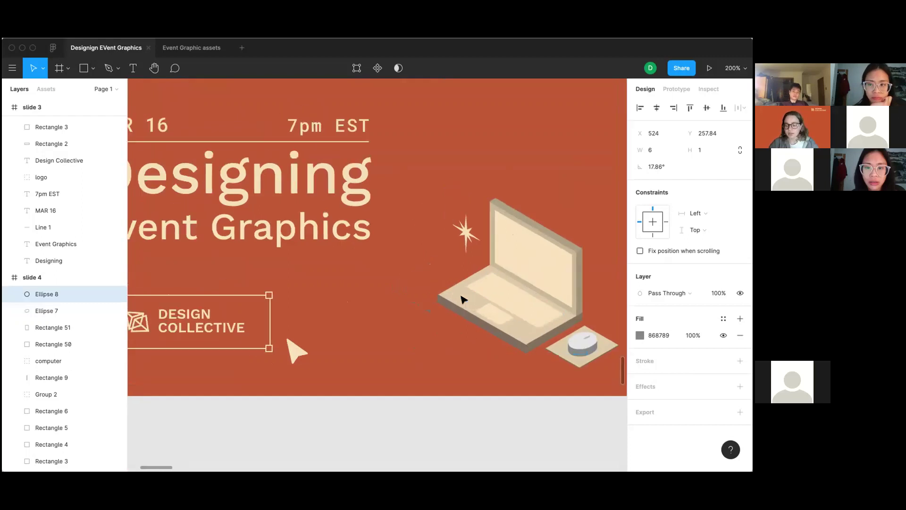
{"action": "scroll", "coordinate": [461, 299], "scroll_direction": "up", "scroll_amount": 3}
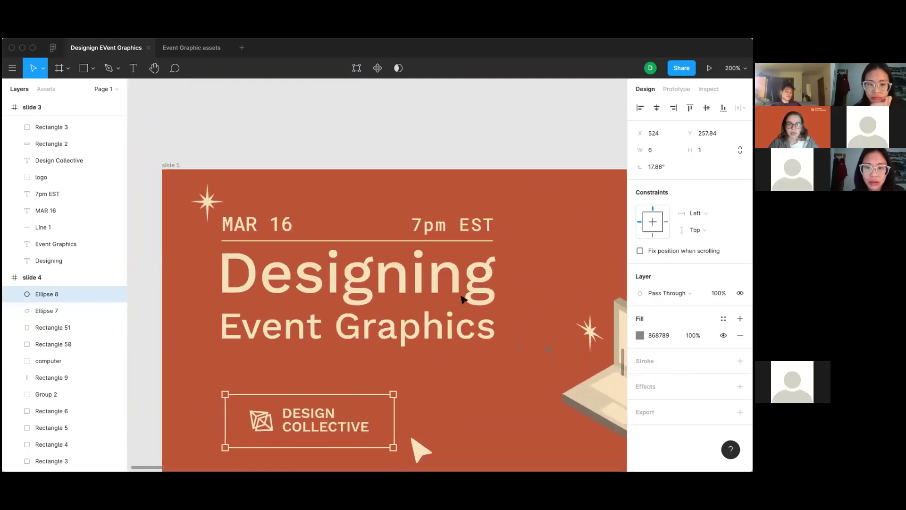
{"action": "scroll", "coordinate": [462, 298], "scroll_direction": "down", "scroll_amount": 2}
{"action": "scroll", "coordinate": [461, 298], "scroll_direction": "down", "scroll_amount": 1}
{"action": "scroll", "coordinate": [462, 298], "scroll_direction": "right", "scroll_amount": 1}
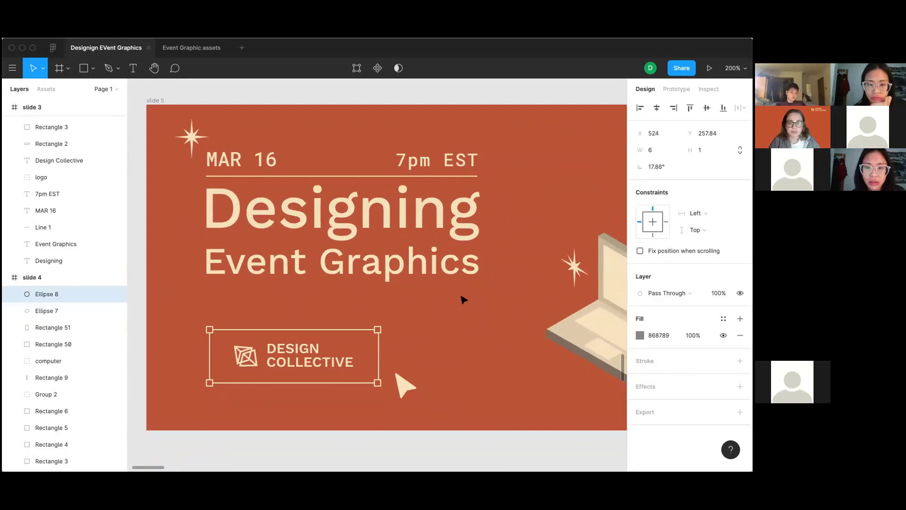
{"action": "key", "text": "shift+0"}
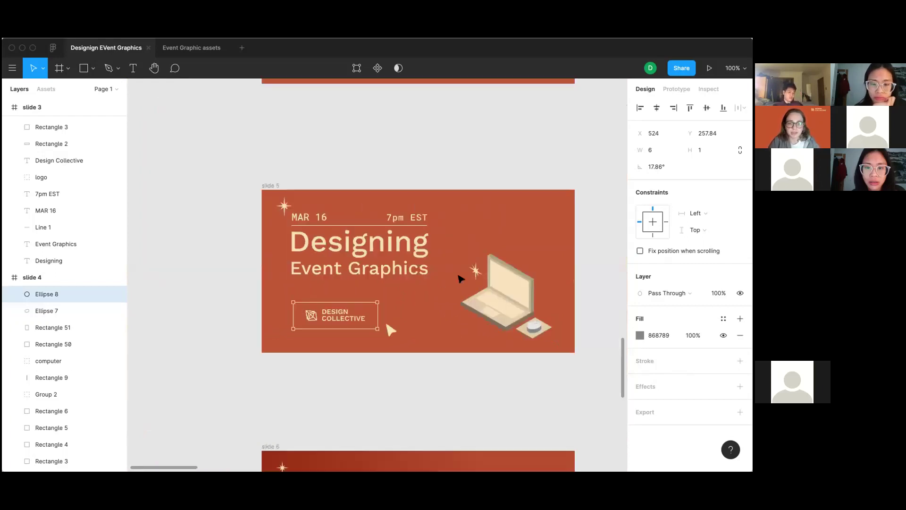
{"action": "scroll", "coordinate": [461, 276], "scroll_direction": "down", "scroll_amount": 5}
{"action": "scroll", "coordinate": [462, 276], "scroll_direction": "right", "scroll_amount": 1}
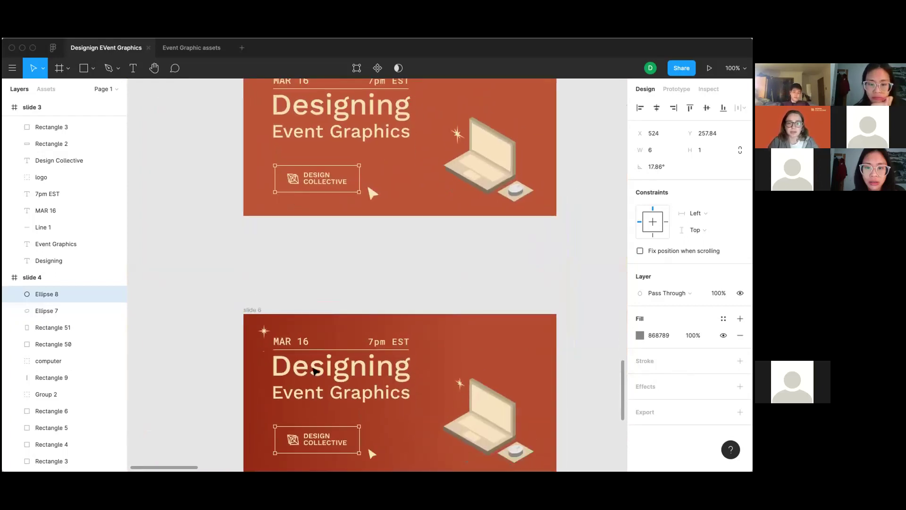
{"action": "scroll", "coordinate": [382, 238], "scroll_direction": "up", "scroll_amount": 3}
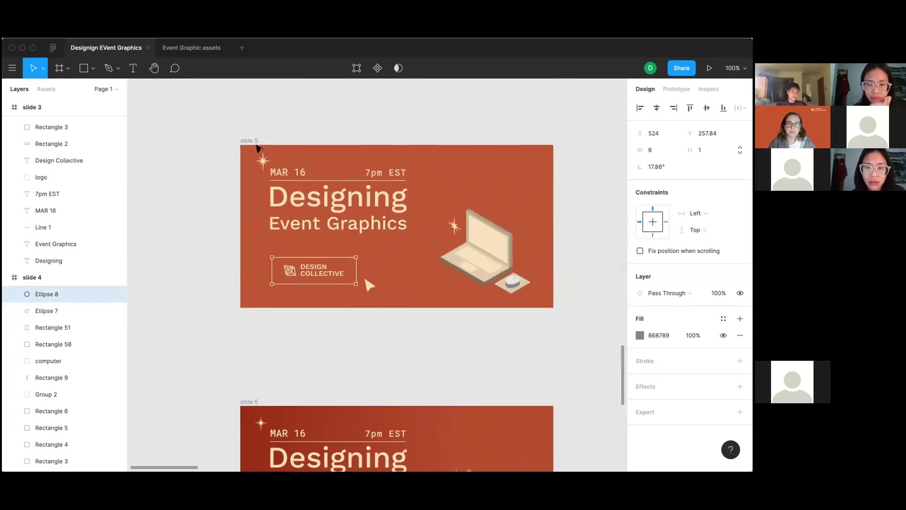
{"action": "key", "text": "r"}
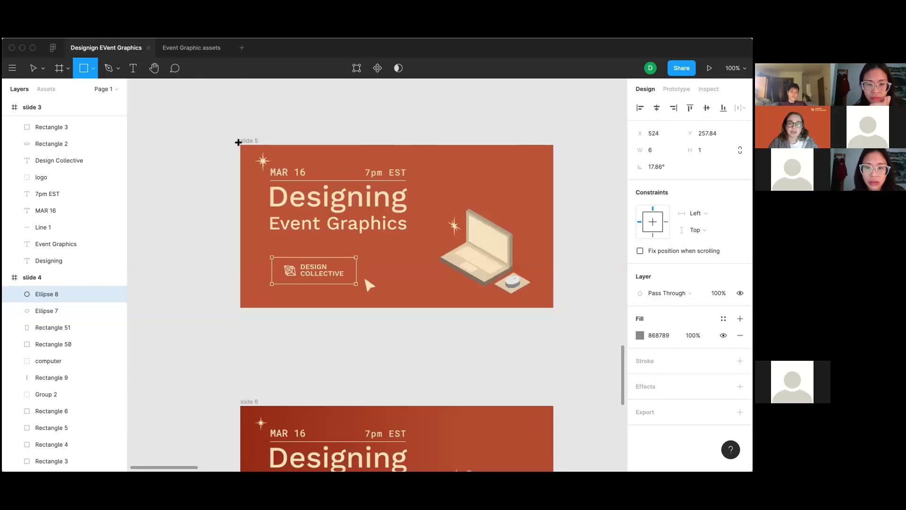
{"action": "left_click", "coordinate": [238, 143]}
{"action": "key", "text": "Delete"}
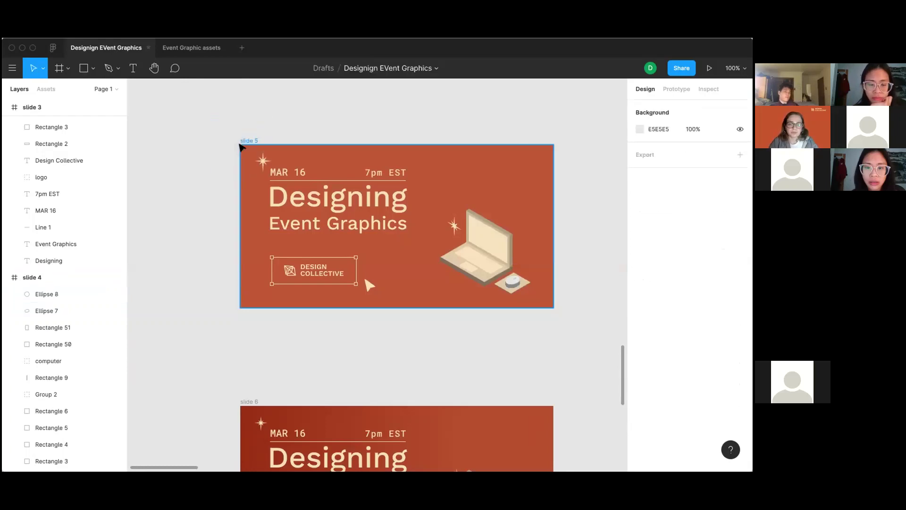
Step: Draw a 600 × 312 rectangle covering the whole of slide 5 and switch its fill to a linear gradient
{"action": "key", "text": "r"}
{"action": "left_click_drag", "start_coordinate": [241, 145], "coordinate": [551, 307]}
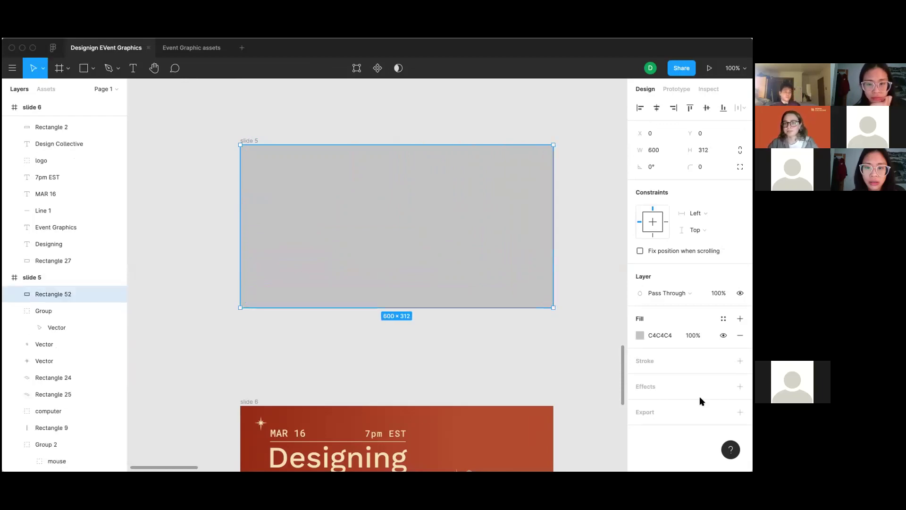
{"action": "left_click", "coordinate": [640, 335]}
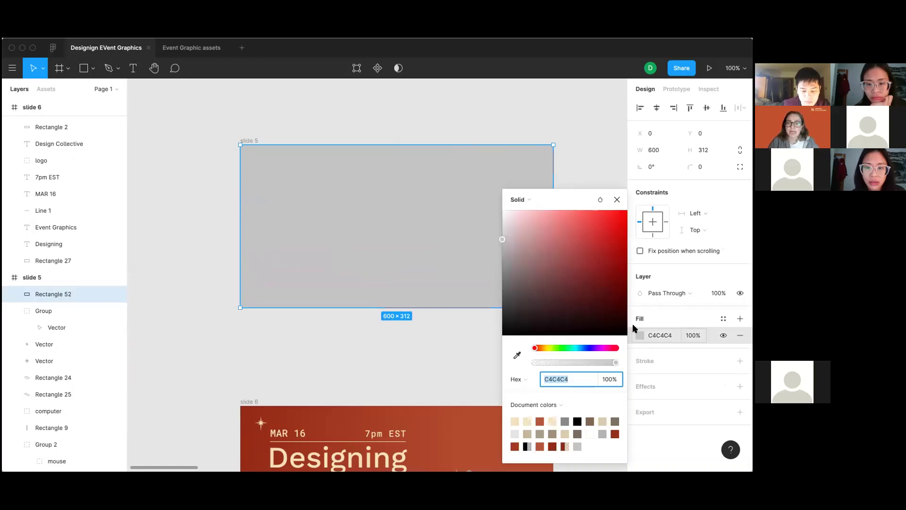
{"action": "left_click", "coordinate": [528, 201]}
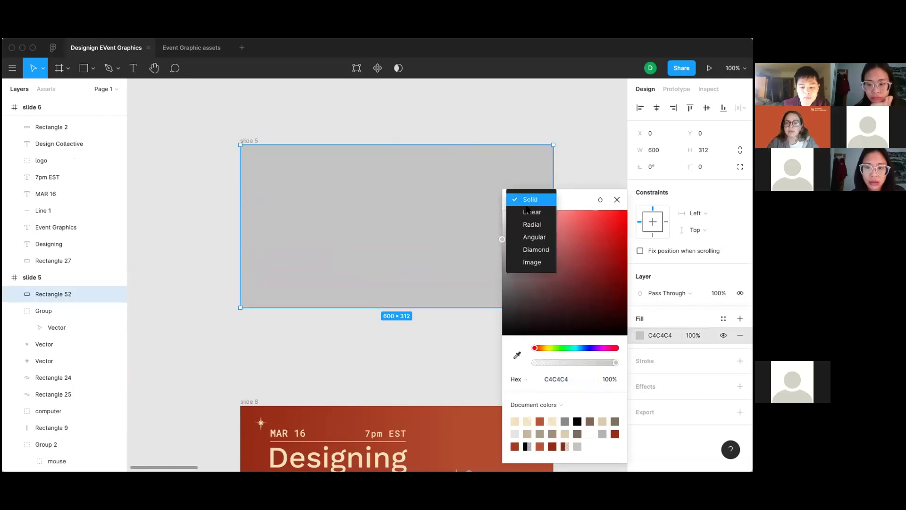
{"action": "left_click", "coordinate": [528, 210]}
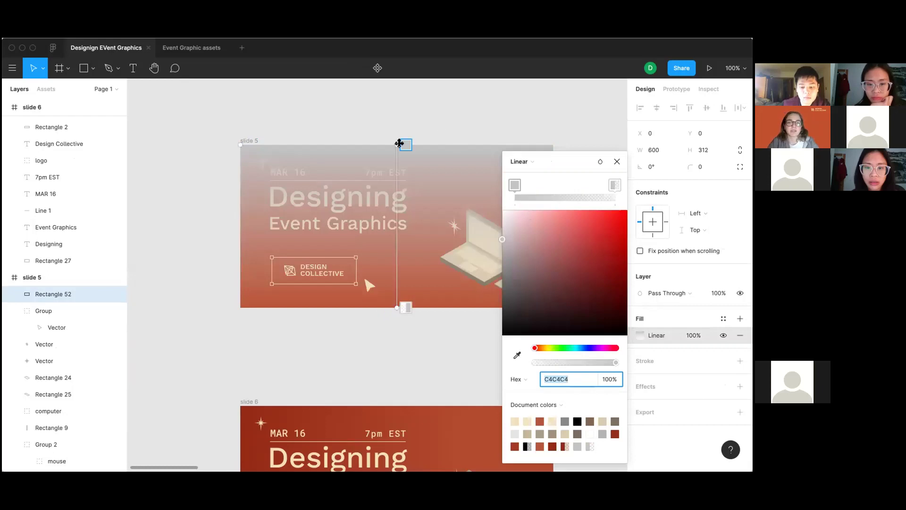
Step: Run the gradient horizontally across slide 5, from the rectangle's left edge to just past its right edge
{"action": "left_click_drag", "start_coordinate": [397, 142], "coordinate": [240, 226]}
{"action": "scroll", "coordinate": [418, 294], "scroll_direction": "right", "scroll_amount": 3}
{"action": "scroll", "coordinate": [418, 294], "scroll_direction": "down", "scroll_amount": 1}
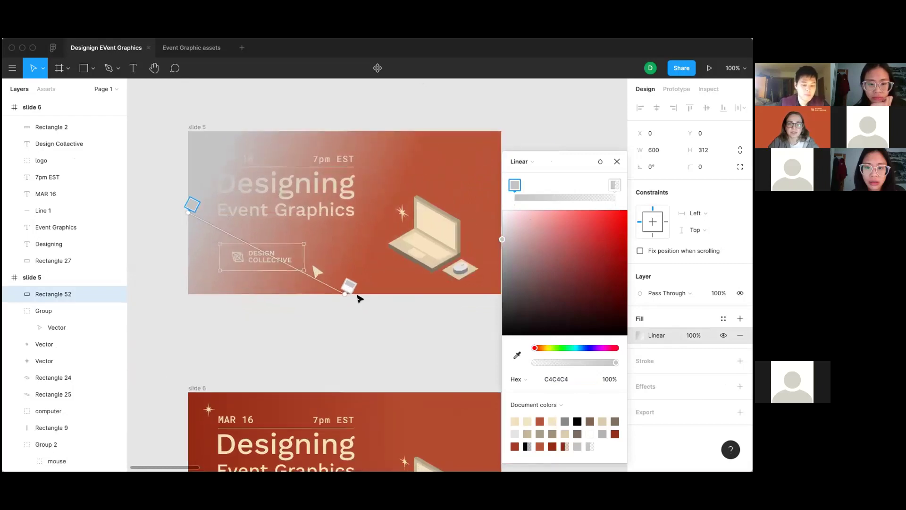
{"action": "left_click_drag", "start_coordinate": [348, 285], "coordinate": [510, 212]}
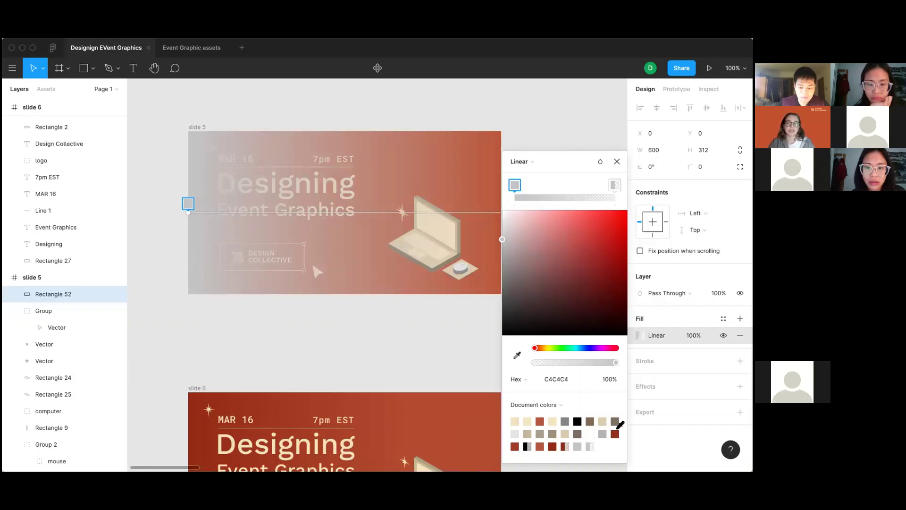
Step: Set the gradient's left stop to the document's dark red 992F18 and its right stop to the orange-red BA5436
{"action": "left_click", "coordinate": [616, 434]}
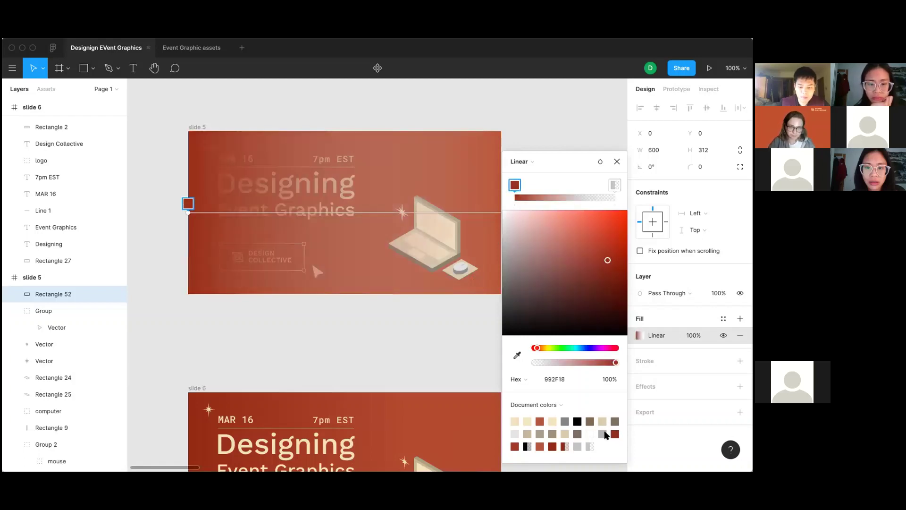
{"action": "scroll", "coordinate": [407, 285], "scroll_direction": "right", "scroll_amount": 2}
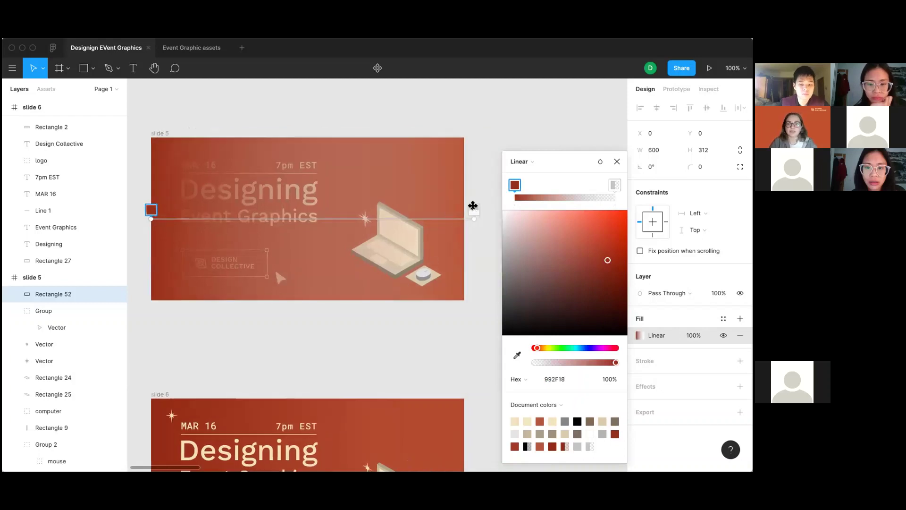
{"action": "left_click", "coordinate": [474, 208]}
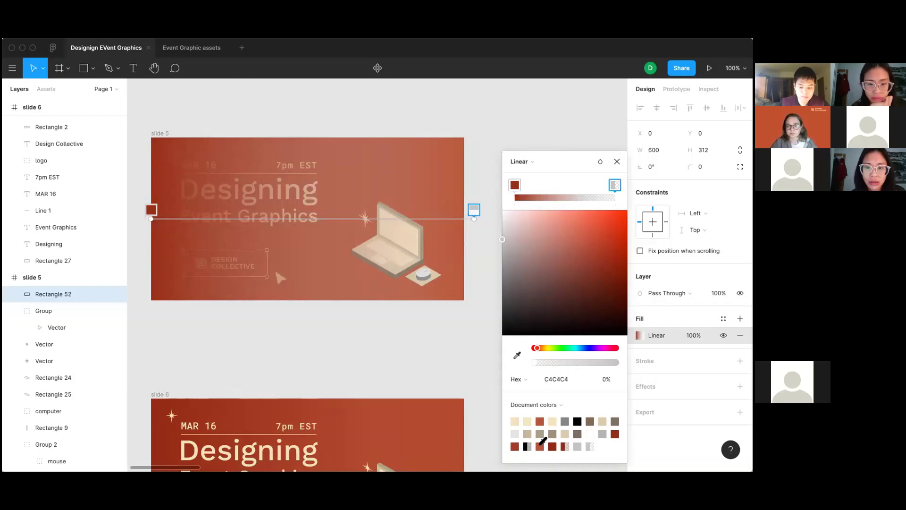
{"action": "left_click", "coordinate": [541, 444]}
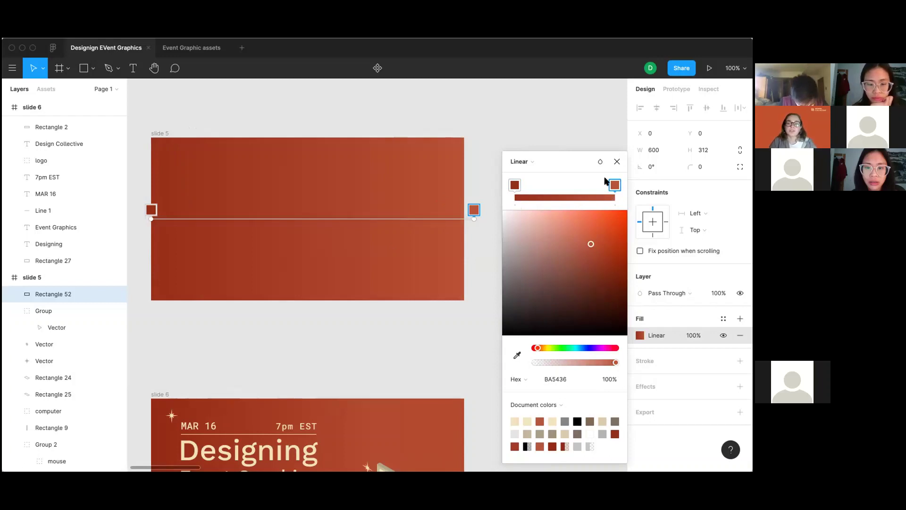
Step: Lower the opacity of the gradient's right stop to 18% and close the color settings
{"action": "left_click_drag", "start_coordinate": [616, 362], "coordinate": [658, 356]}
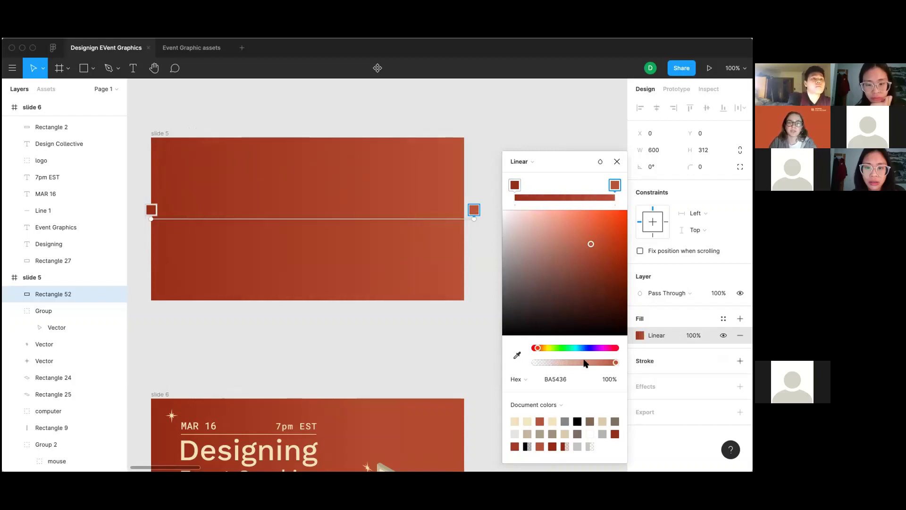
{"action": "left_click_drag", "start_coordinate": [586, 362], "coordinate": [549, 362]}
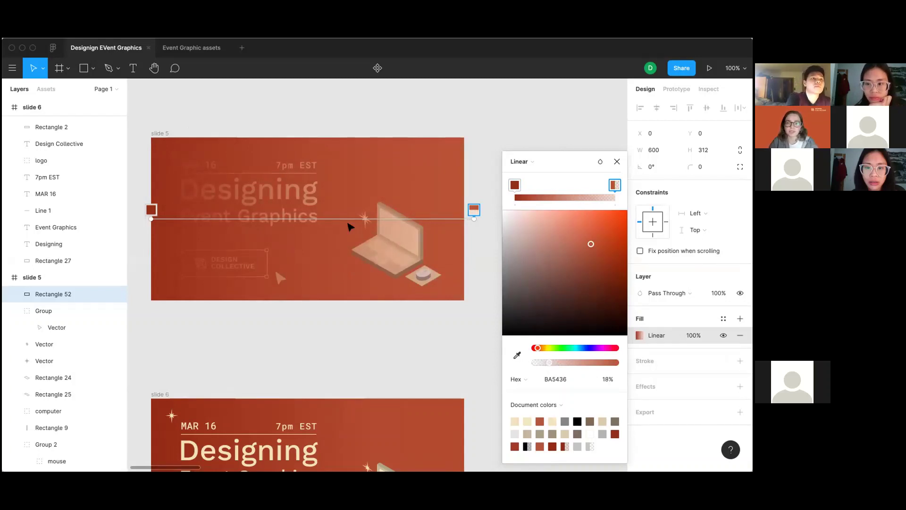
{"action": "left_click", "coordinate": [617, 161]}
{"action": "scroll", "coordinate": [446, 200], "scroll_direction": "left", "scroll_amount": 5}
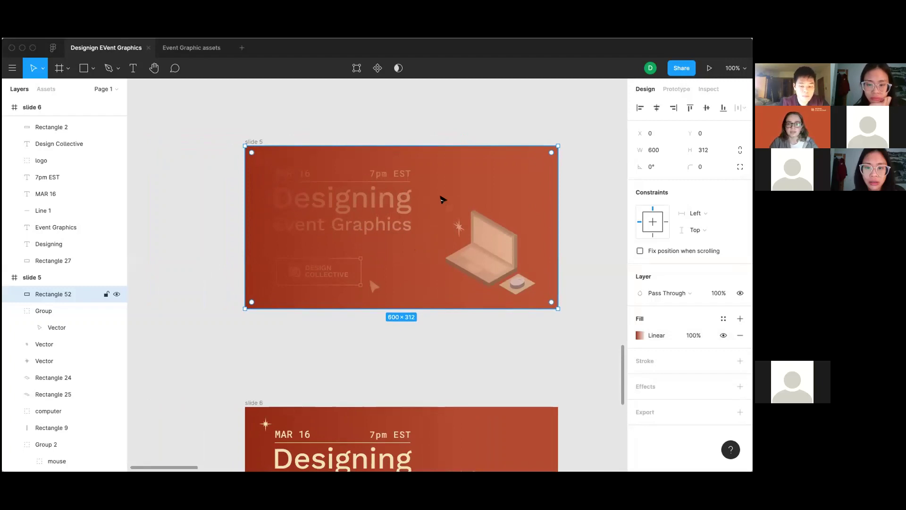
Step: Send the gradient rectangle to the back of slide 5 and lock its layer
{"action": "right_click", "coordinate": [440, 198]}
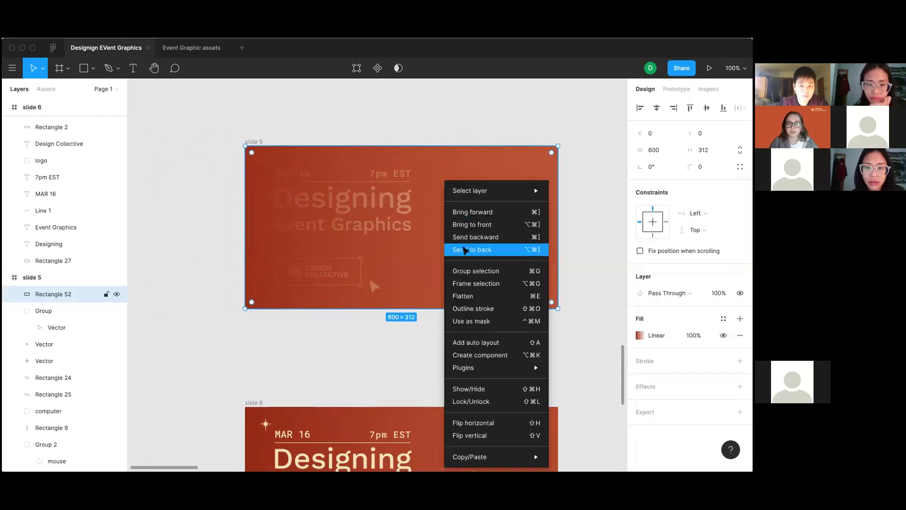
{"action": "left_click", "coordinate": [465, 250]}
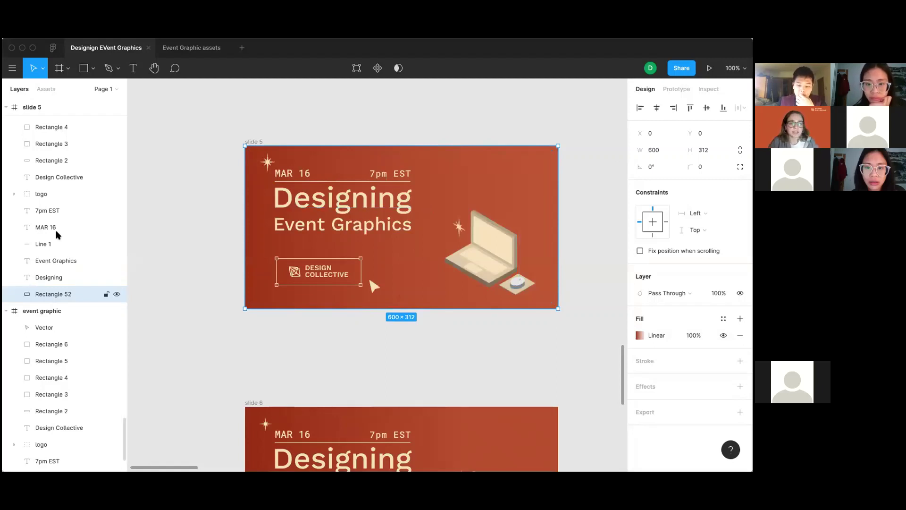
{"action": "mouse_move", "coordinate": [105, 297]}
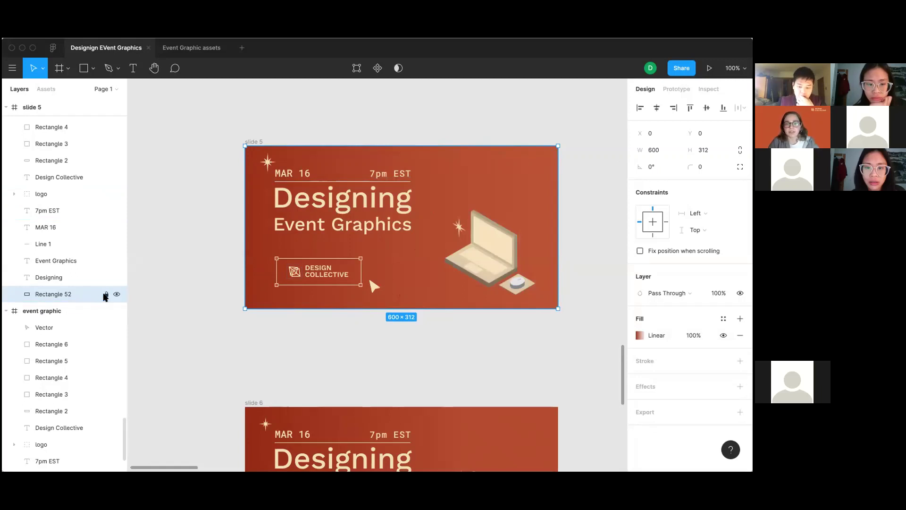
{"action": "left_click", "coordinate": [106, 294]}
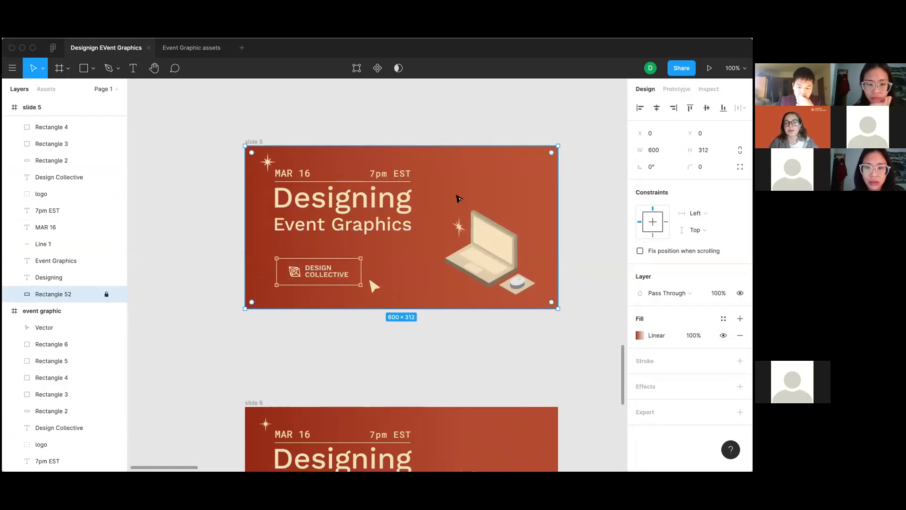
{"action": "left_click", "coordinate": [171, 300]}
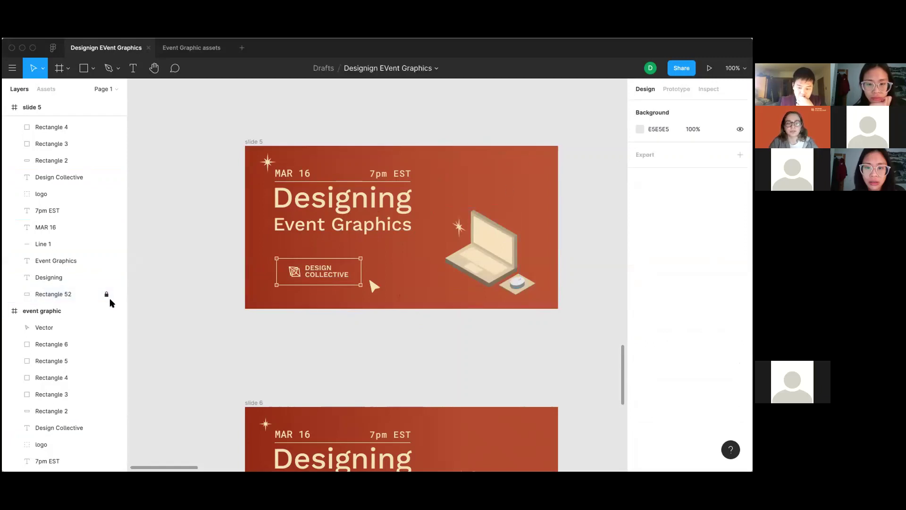
Step: Unlock the gradient rectangle, try shifting it sideways off slide 5, undo the move and lock the layer again
{"action": "left_click_drag", "start_coordinate": [423, 210], "coordinate": [430, 259]}
{"action": "key", "text": "super+z"}
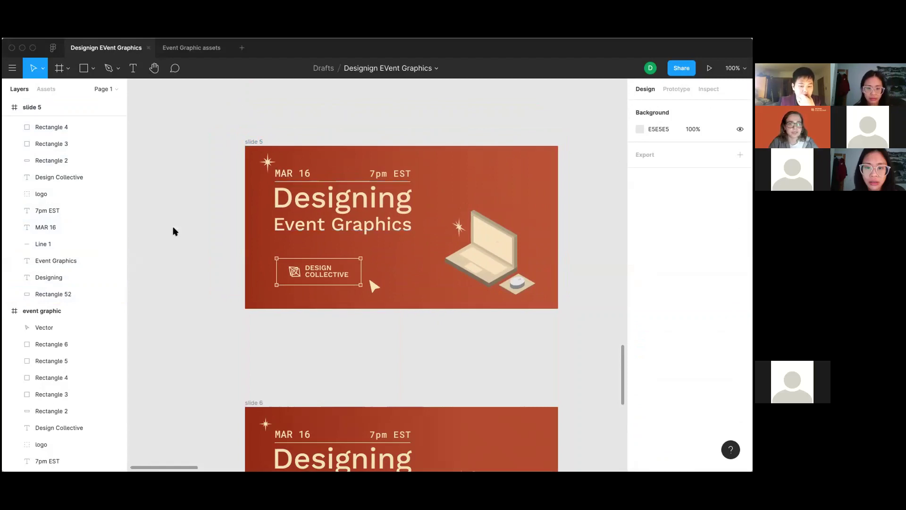
{"action": "left_click", "coordinate": [404, 242]}
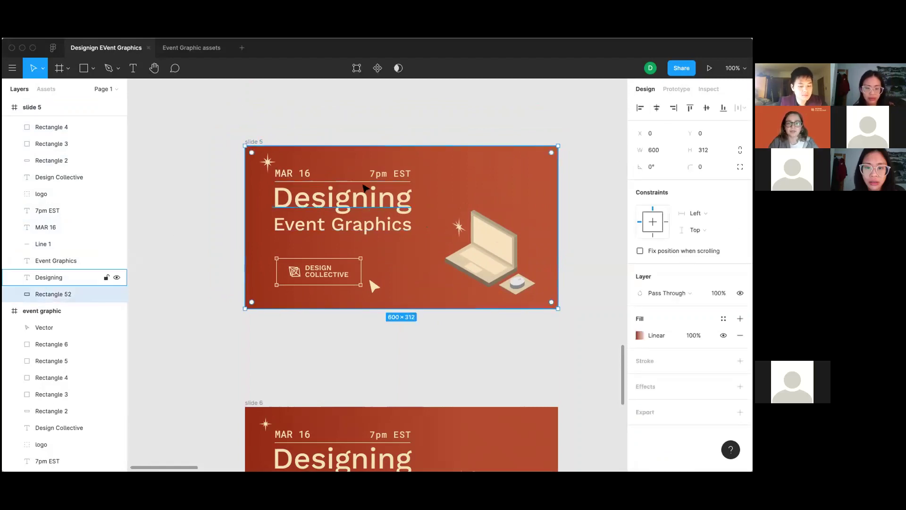
{"action": "left_click_drag", "start_coordinate": [361, 202], "coordinate": [334, 202]}
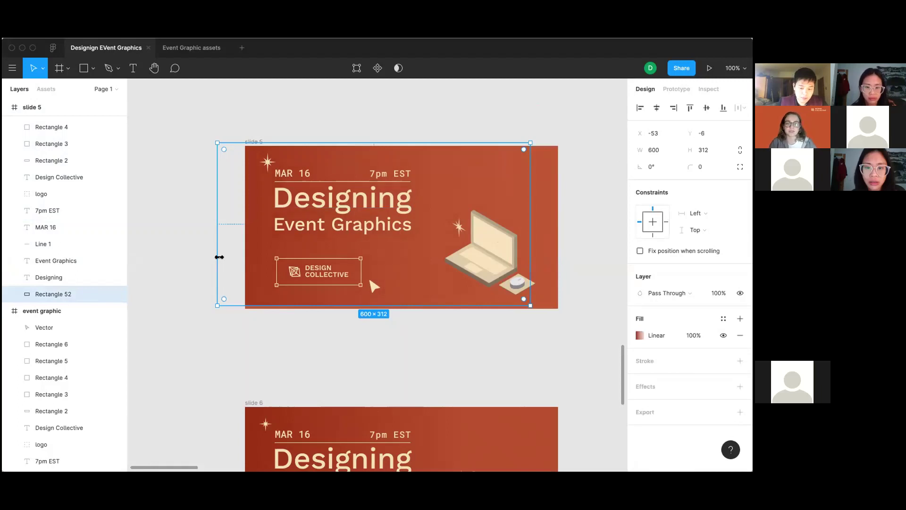
{"action": "key", "text": "super+z"}
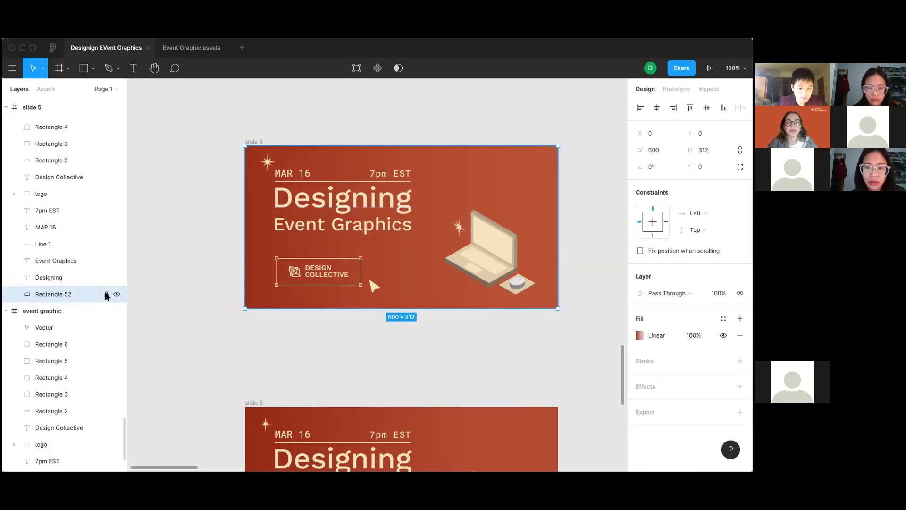
{"action": "left_click", "coordinate": [106, 295]}
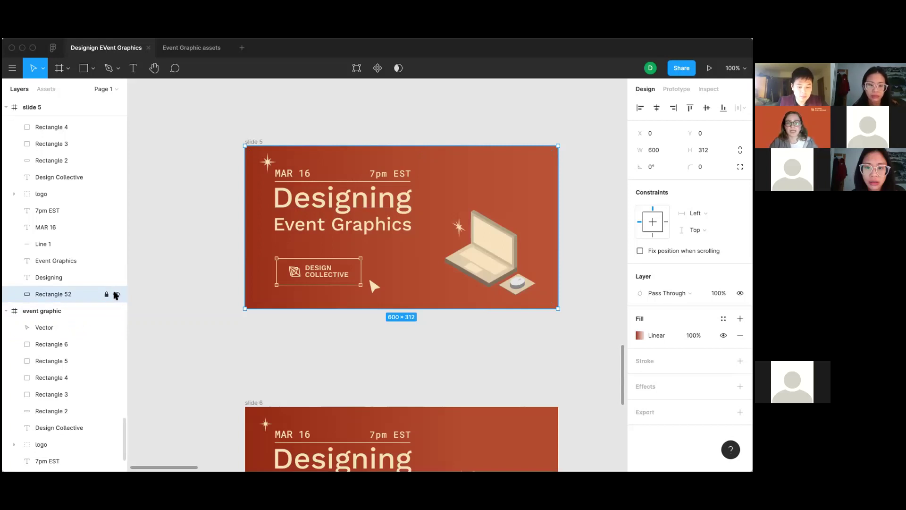
Step: Hide the gradient rectangle on slide 5, show it again and deselect it
{"action": "left_click", "coordinate": [116, 294]}
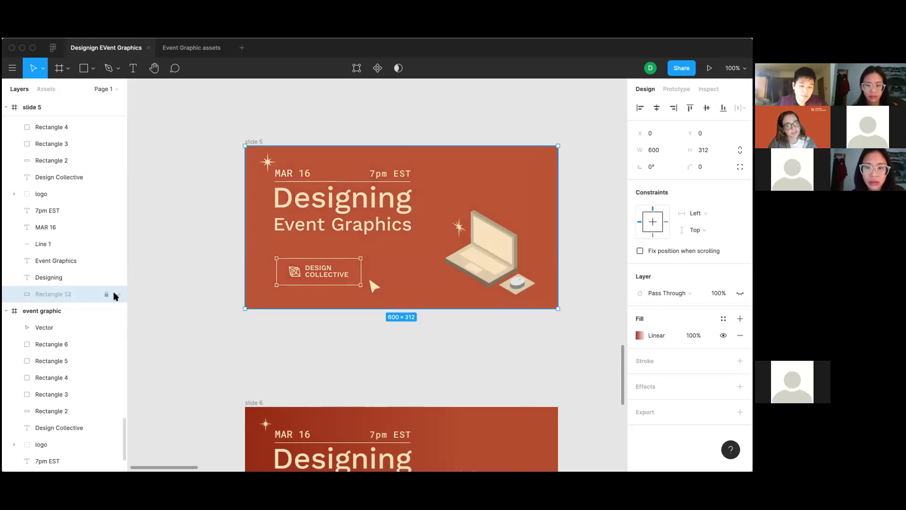
{"action": "left_click", "coordinate": [116, 295]}
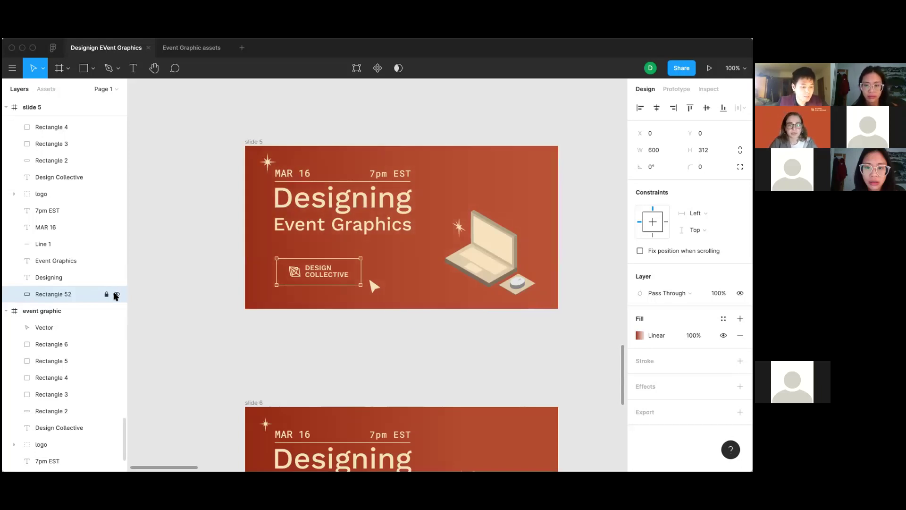
{"action": "scroll", "coordinate": [215, 236], "scroll_direction": "up", "scroll_amount": 5}
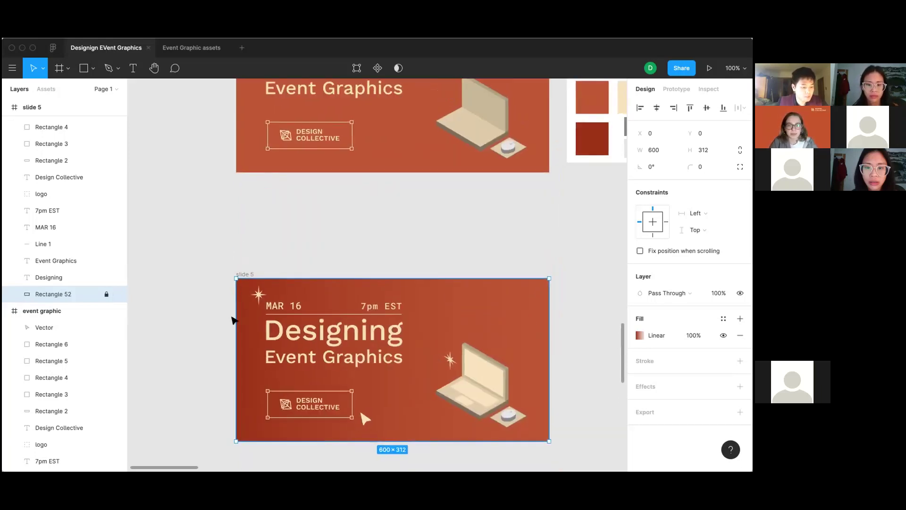
{"action": "scroll", "coordinate": [254, 240], "scroll_direction": "up", "scroll_amount": 3}
{"action": "scroll", "coordinate": [254, 240], "scroll_direction": "down", "scroll_amount": 3}
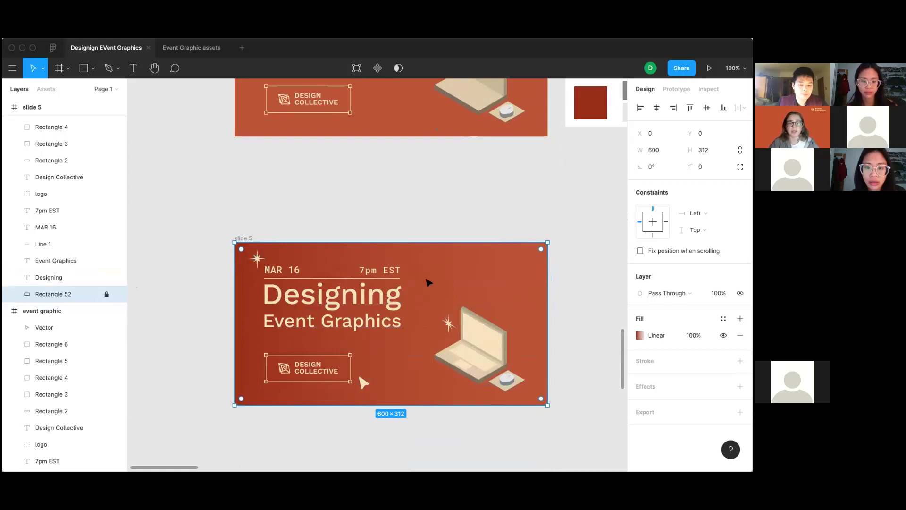
{"action": "left_click", "coordinate": [438, 254]}
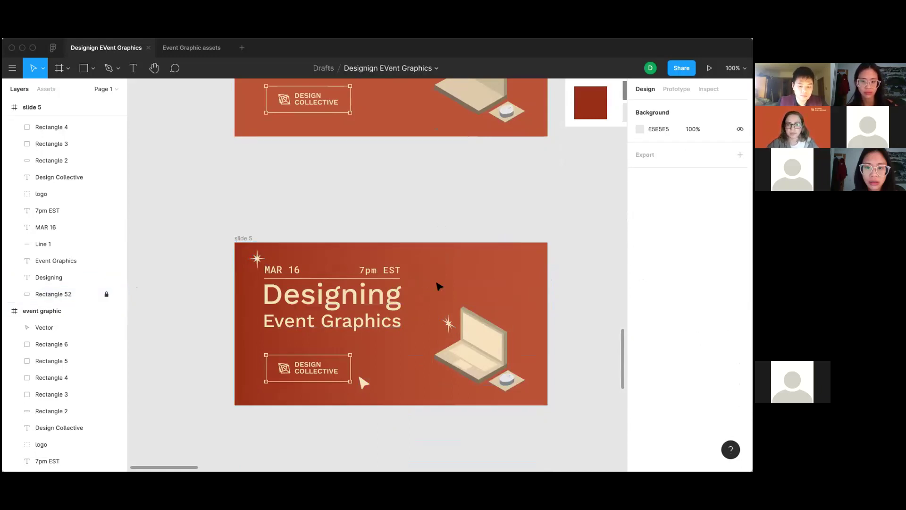
Step: Run the Iconify plugin on slide 5 with the "cursor" icon search and move its window clear
{"action": "right_click", "coordinate": [438, 285]}
{"action": "mouse_move", "coordinate": [498, 372]}
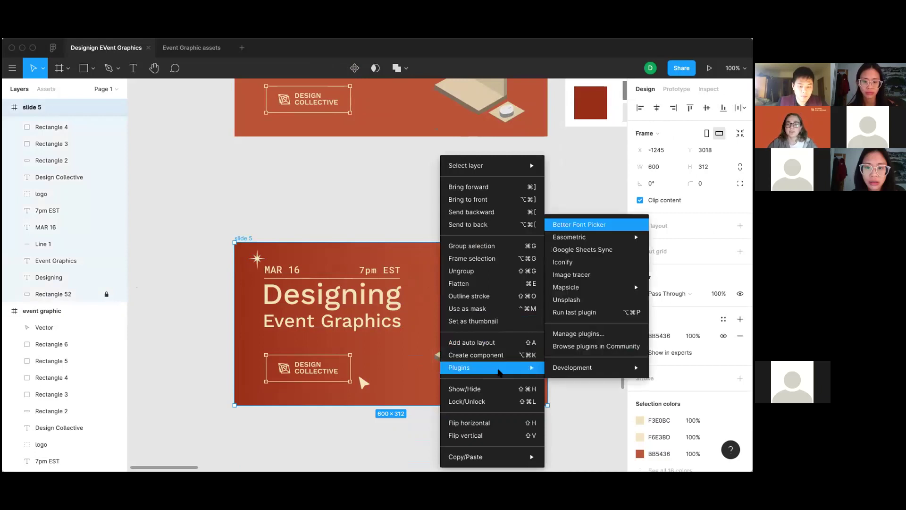
{"action": "left_click", "coordinate": [580, 261]}
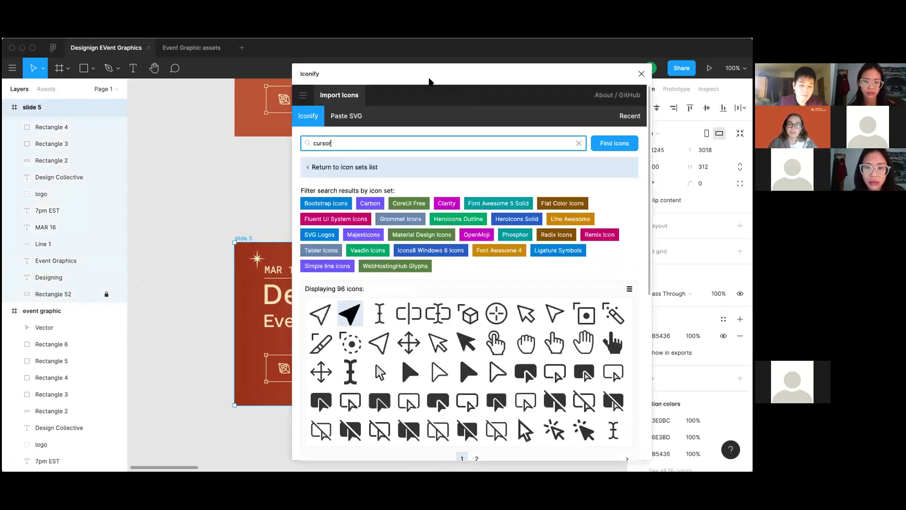
{"action": "left_click_drag", "start_coordinate": [429, 81], "coordinate": [384, 69]}
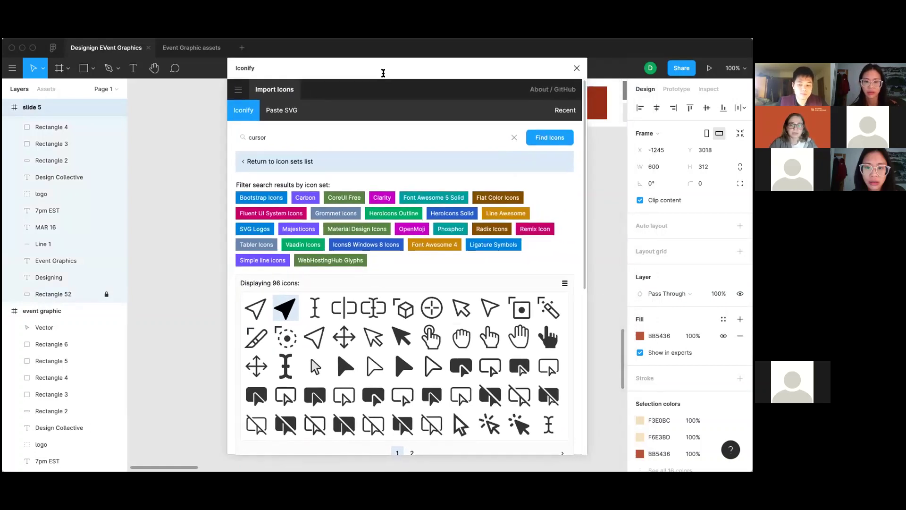
Step: Browse the cursor icons, import bi:cursor-fill into slide 5 and close Iconify
{"action": "scroll", "coordinate": [389, 292], "scroll_direction": "down", "scroll_amount": 2}
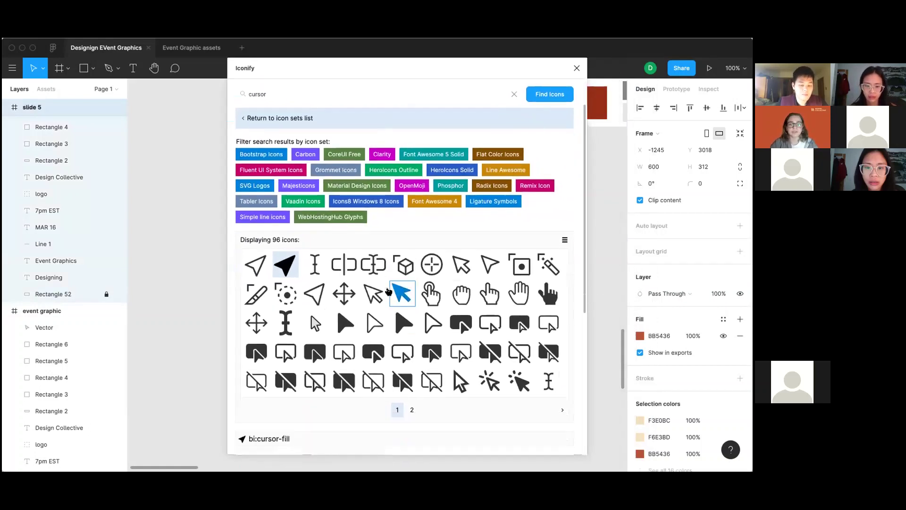
{"action": "scroll", "coordinate": [388, 291], "scroll_direction": "up", "scroll_amount": 2}
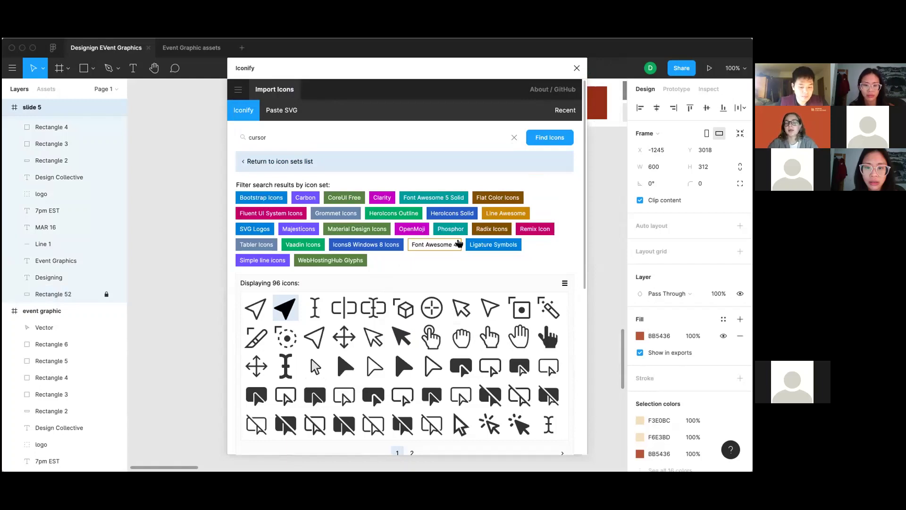
{"action": "scroll", "coordinate": [347, 293], "scroll_direction": "down", "scroll_amount": 3}
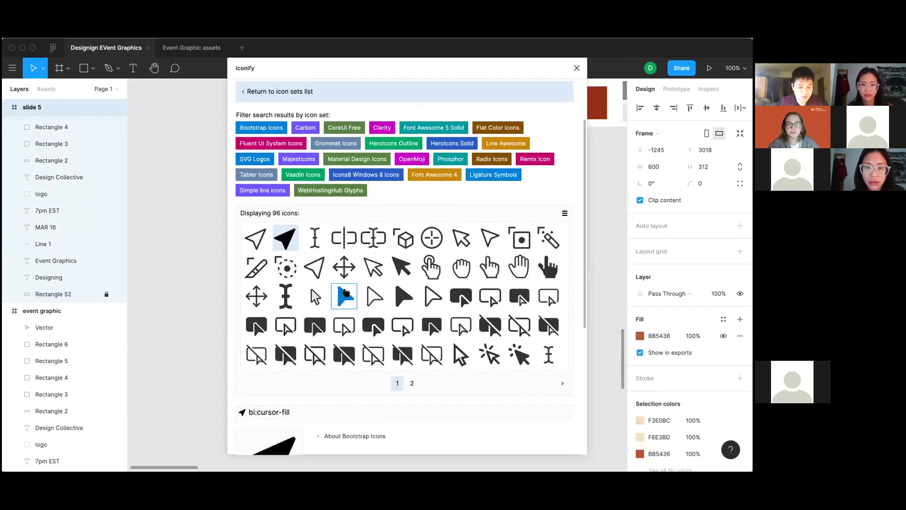
{"action": "scroll", "coordinate": [346, 292], "scroll_direction": "down", "scroll_amount": 2}
{"action": "scroll", "coordinate": [346, 303], "scroll_direction": "up", "scroll_amount": 1}
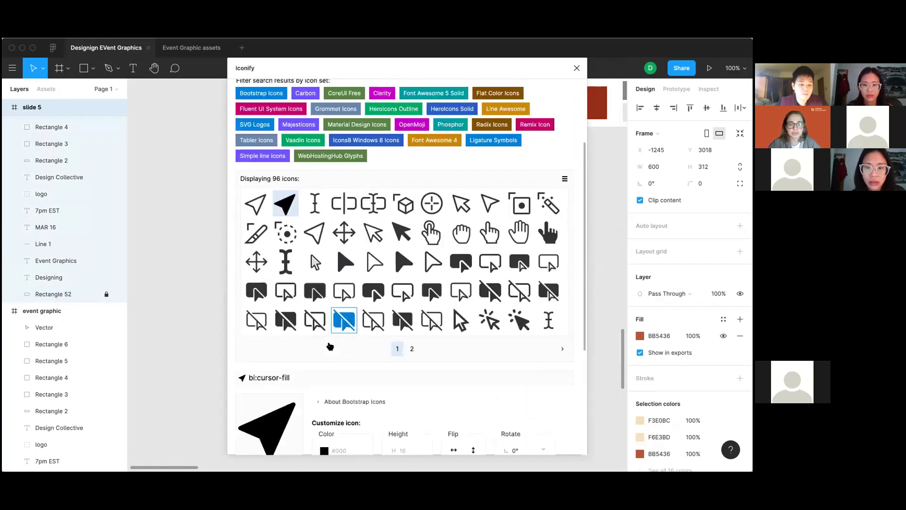
{"action": "scroll", "coordinate": [315, 242], "scroll_direction": "up", "scroll_amount": 4}
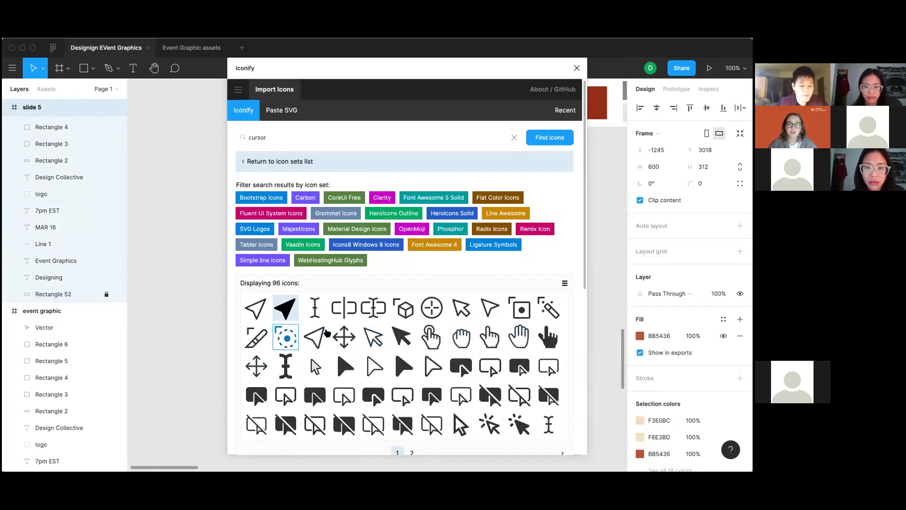
{"action": "scroll", "coordinate": [432, 381], "scroll_direction": "down", "scroll_amount": 2}
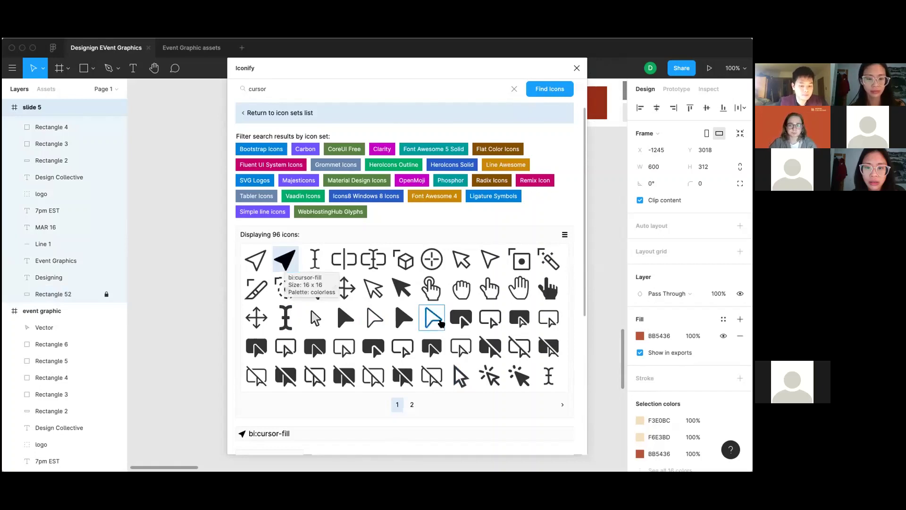
{"action": "scroll", "coordinate": [441, 323], "scroll_direction": "down", "scroll_amount": 5}
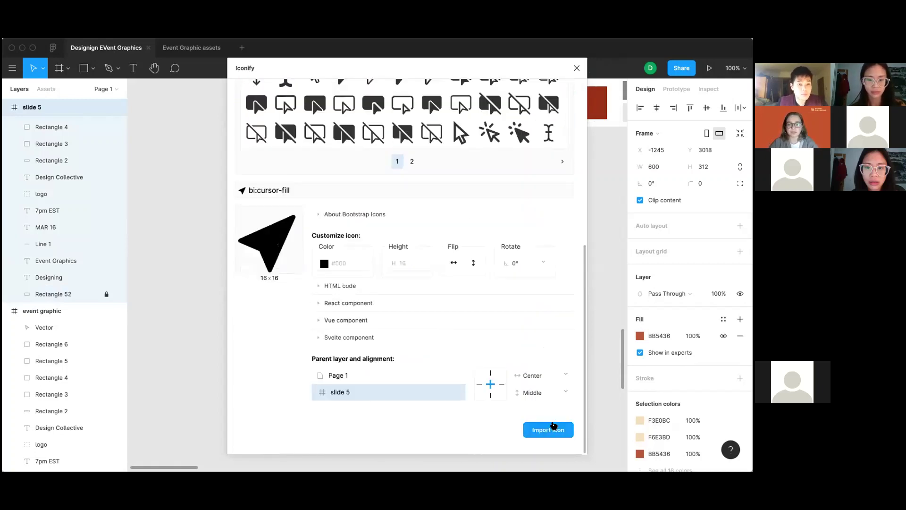
{"action": "left_click", "coordinate": [554, 428]}
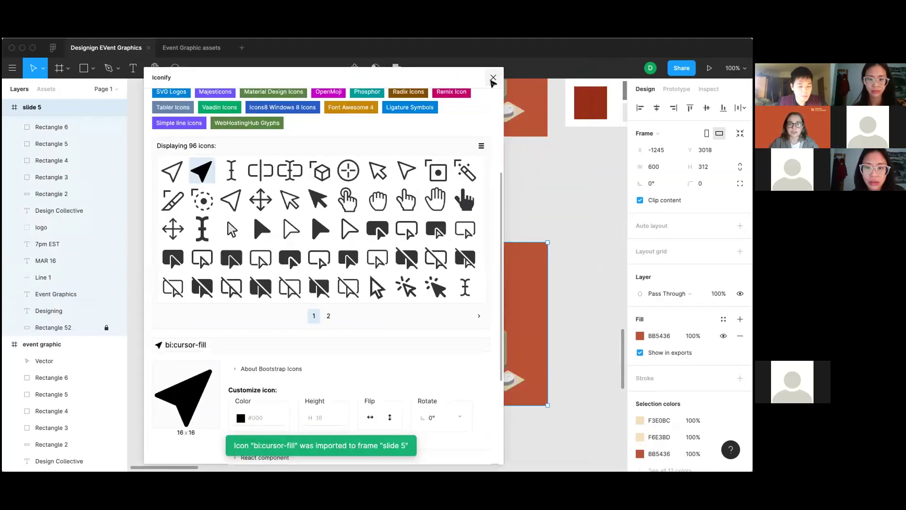
{"action": "left_click", "coordinate": [493, 78]}
Step: Move the imported 16 × 16 cursor icon to the empty area below "Event Graphics", at about X 300, Y 207
{"action": "mouse_move", "coordinate": [387, 329]}
{"action": "left_mouse_down"}
{"action": "mouse_move", "coordinate": [399, 348]}
{"action": "mouse_move", "coordinate": [393, 333]}
{"action": "left_mouse_up"}
{"action": "left_click", "coordinate": [392, 334]}
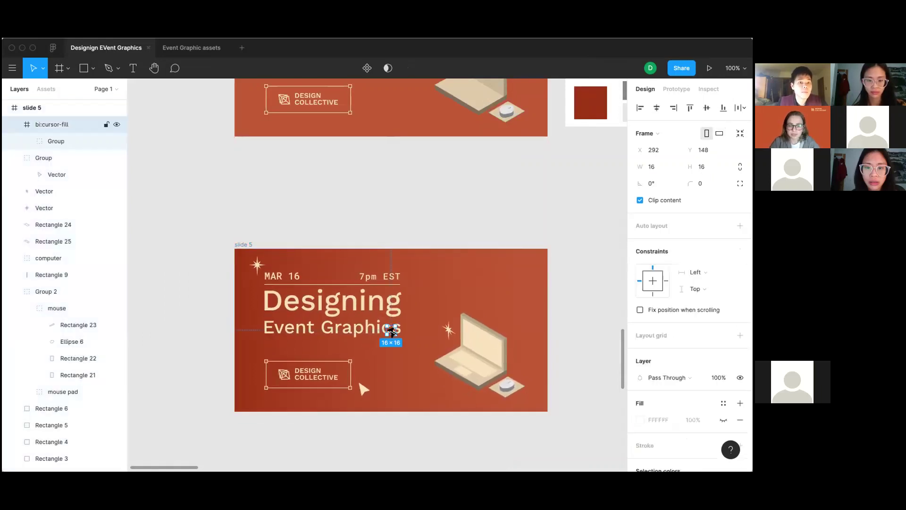
{"action": "key", "text": "super+equal"}
{"action": "scroll", "coordinate": [377, 284], "scroll_direction": "down", "scroll_amount": 3}
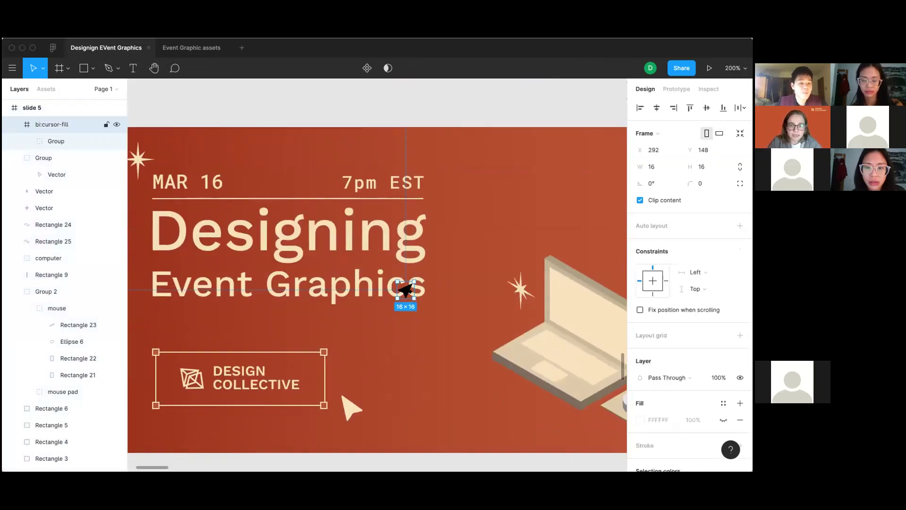
{"action": "left_click_drag", "start_coordinate": [406, 290], "coordinate": [414, 352]}
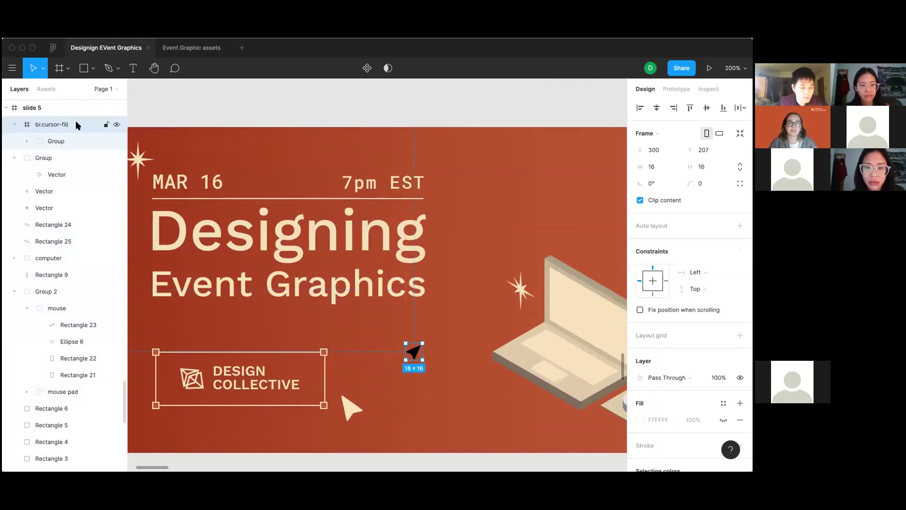
Step: Move the cursor's vector group out of the bi:cursor-fill frame directly into slide 5 and delete the emptied frame
{"action": "left_click", "coordinate": [18, 140]}
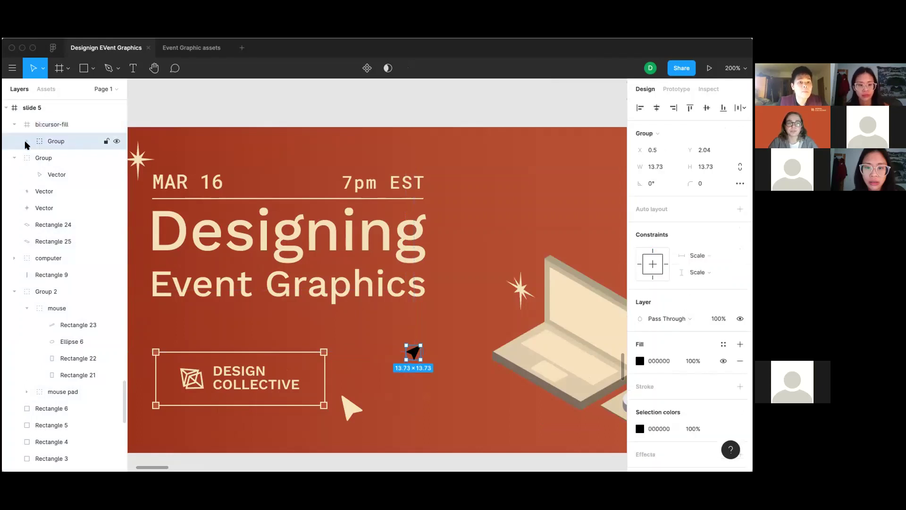
{"action": "left_click", "coordinate": [26, 141]}
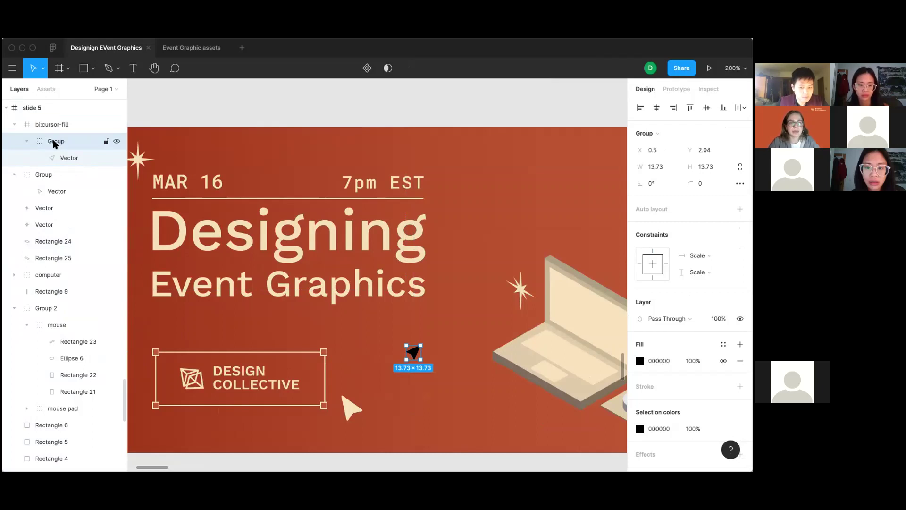
{"action": "left_click_drag", "start_coordinate": [54, 144], "coordinate": [7, 120]}
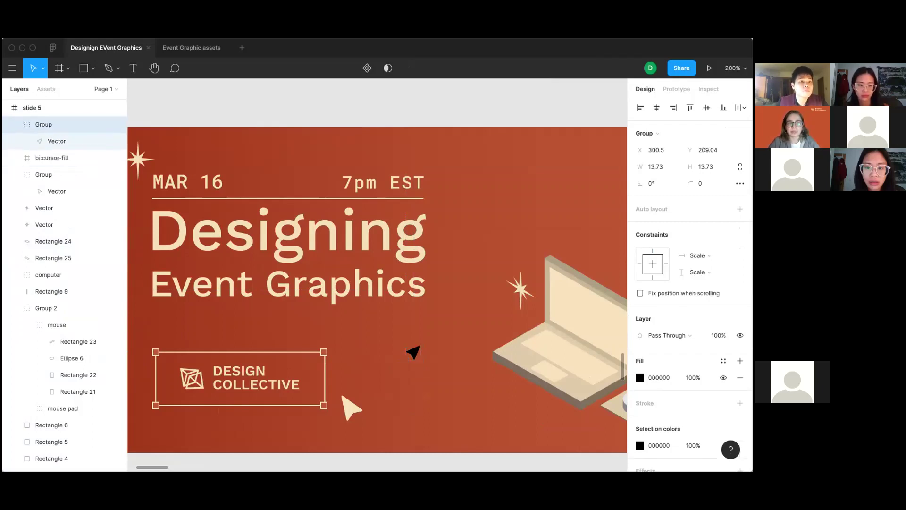
{"action": "left_click", "coordinate": [66, 157]}
{"action": "key", "text": "Delete"}
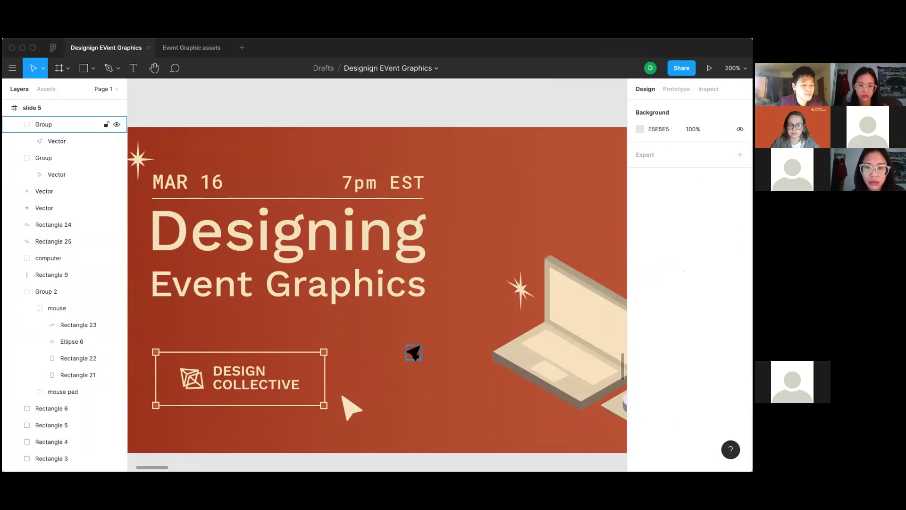
Step: Flip the imported cursor group horizontally and enlarge it to 19 × 19, placed at about X 290, Y 226
{"action": "left_click", "coordinate": [415, 354]}
{"action": "mouse_move", "coordinate": [414, 353]}
{"action": "left_mouse_down"}
{"action": "mouse_move", "coordinate": [403, 351]}
{"action": "mouse_move", "coordinate": [406, 360]}
{"action": "left_mouse_up"}
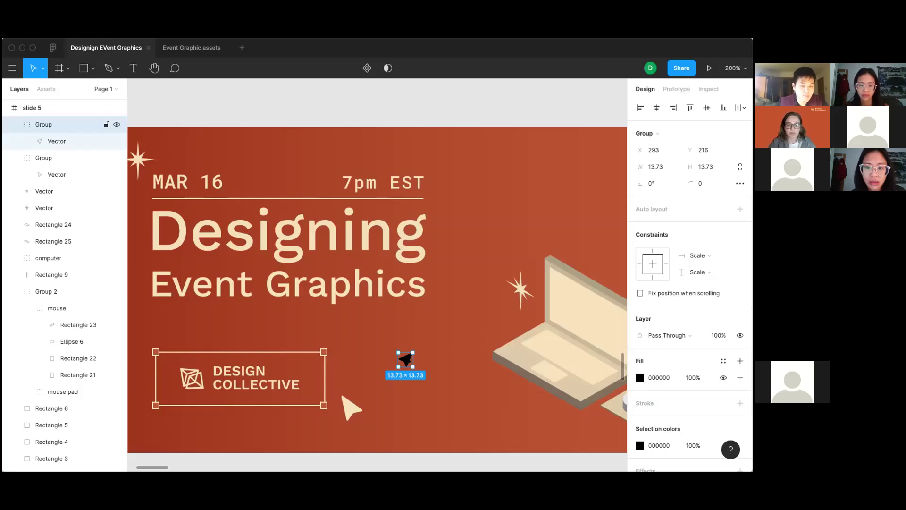
{"action": "right_click", "coordinate": [406, 361]}
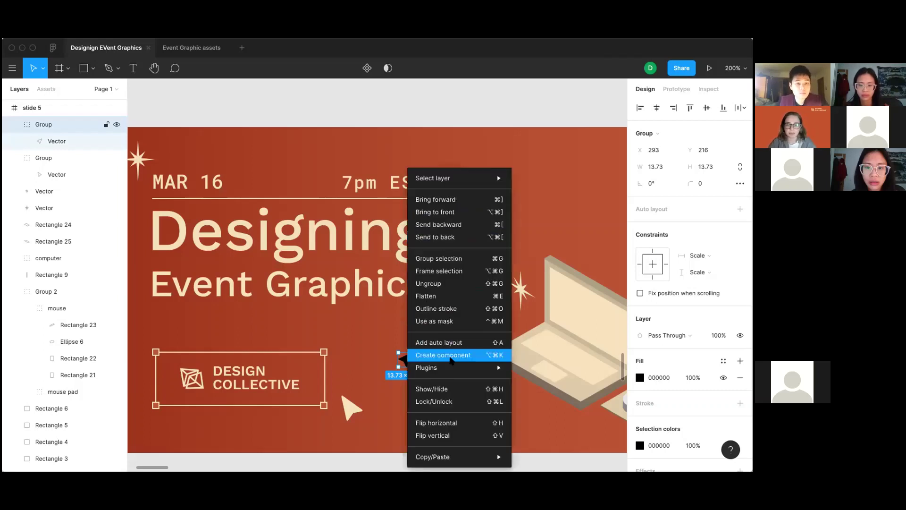
{"action": "left_click", "coordinate": [486, 423]}
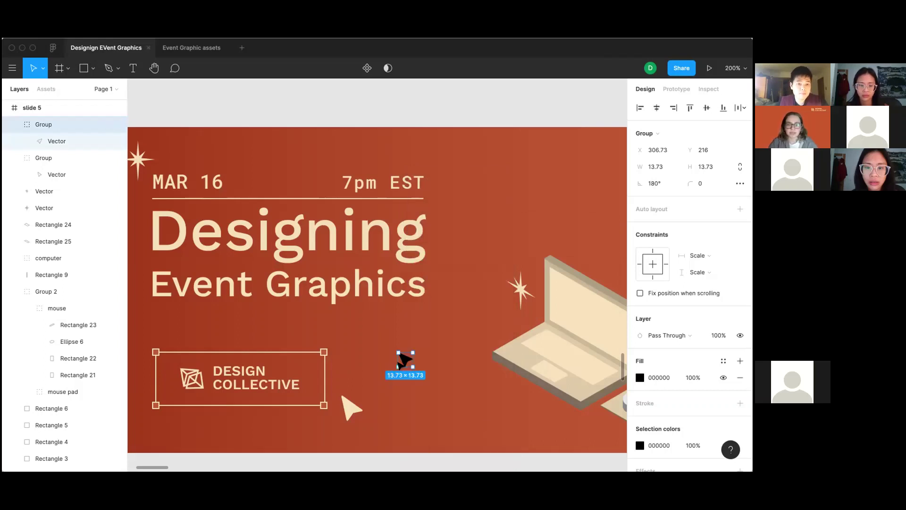
{"action": "left_click_drag", "start_coordinate": [404, 358], "coordinate": [396, 382]}
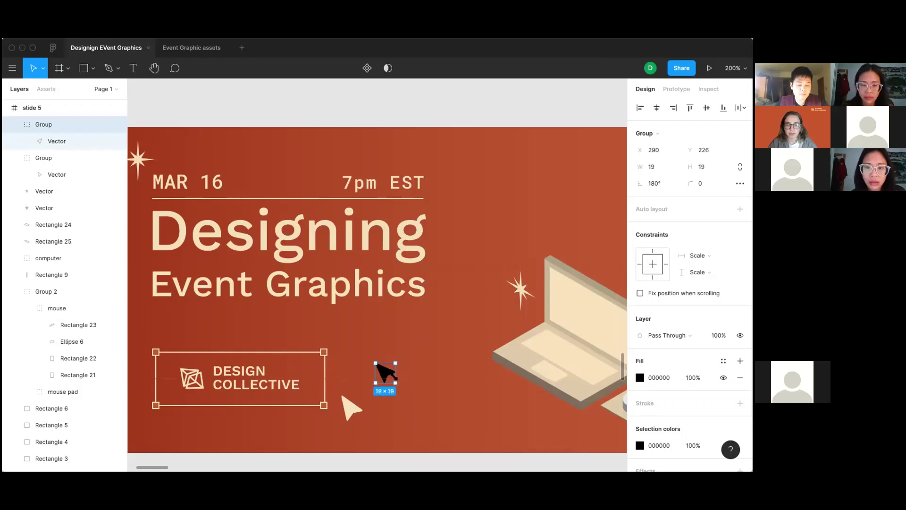
Step: Fill the new cursor with the document color F3E0BC and move it close to the larger cursor, at about X 273, Y 241
{"action": "left_click", "coordinate": [641, 377]}
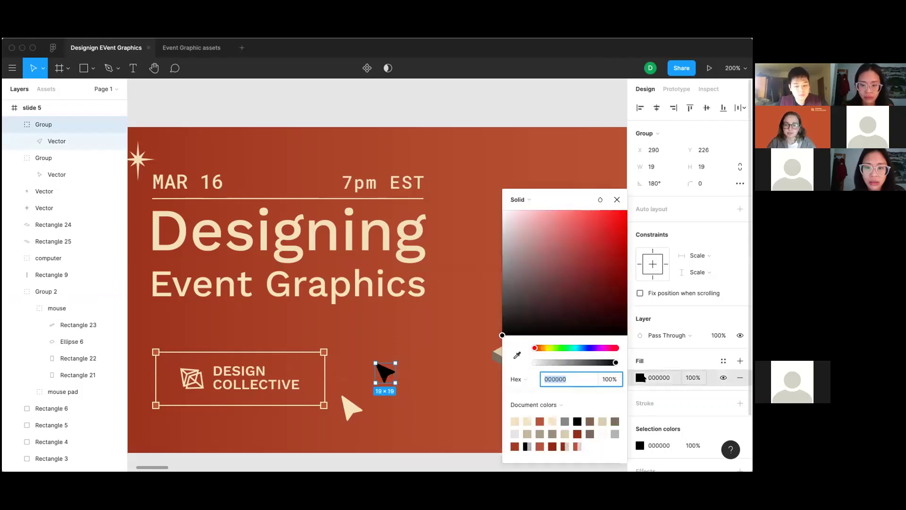
{"action": "left_click", "coordinate": [515, 420]}
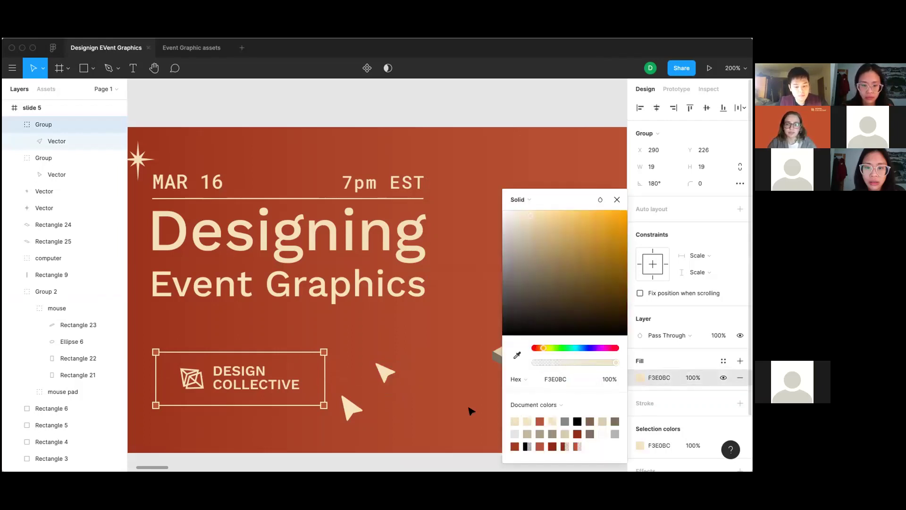
{"action": "left_click", "coordinate": [415, 390]}
{"action": "scroll", "coordinate": [391, 368], "scroll_direction": "down", "scroll_amount": 2}
{"action": "scroll", "coordinate": [391, 369], "scroll_direction": "left", "scroll_amount": 2}
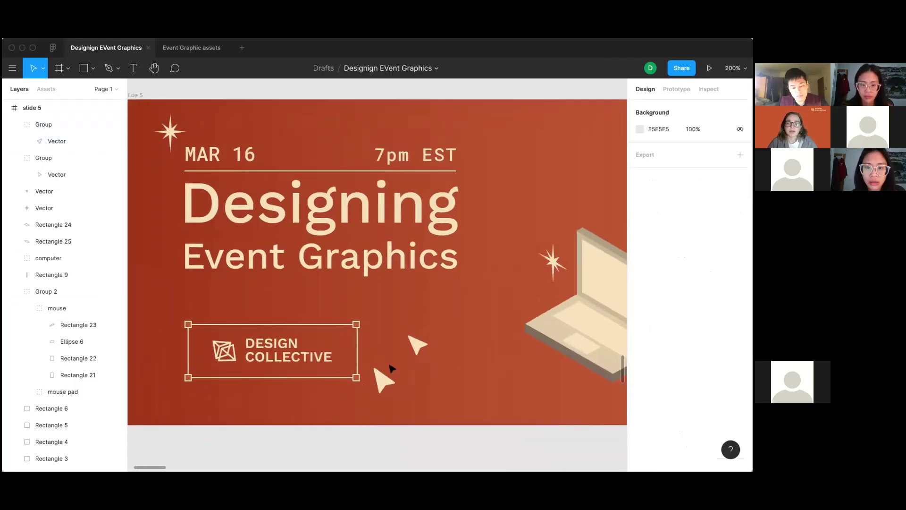
{"action": "left_click_drag", "start_coordinate": [406, 355], "coordinate": [389, 370]}
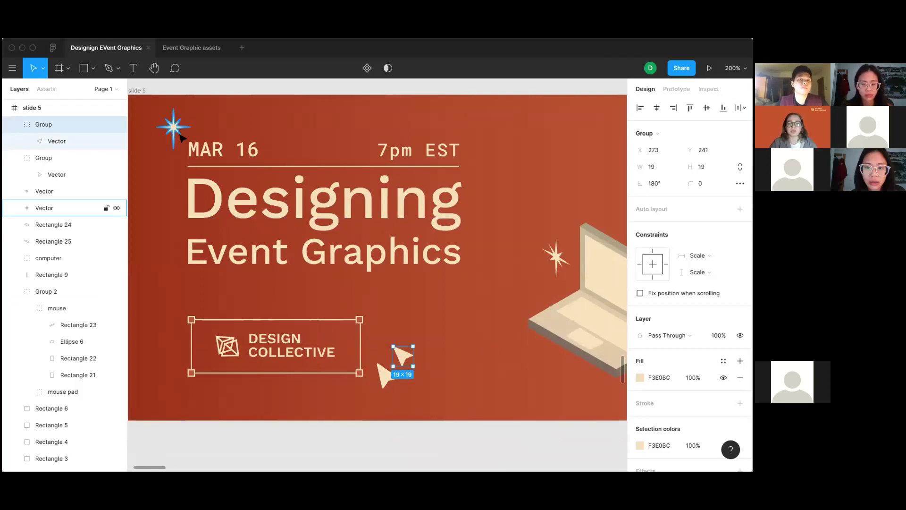
{"action": "scroll", "coordinate": [517, 270], "scroll_direction": "up", "scroll_amount": 2}
{"action": "scroll", "coordinate": [517, 270], "scroll_direction": "right", "scroll_amount": 1}
{"action": "scroll", "coordinate": [519, 273], "scroll_direction": "down", "scroll_amount": 1}
{"action": "scroll", "coordinate": [519, 272], "scroll_direction": "left", "scroll_amount": 1}
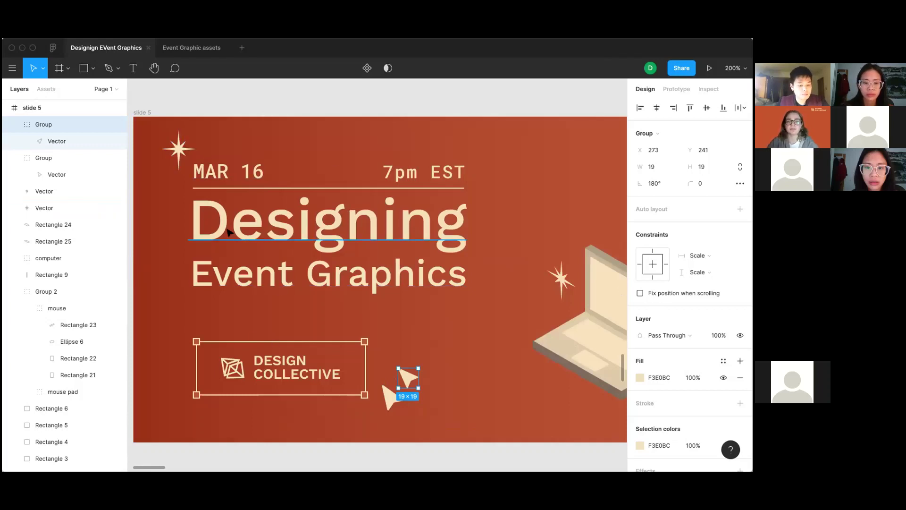
{"action": "scroll", "coordinate": [518, 285], "scroll_direction": "right", "scroll_amount": 3}
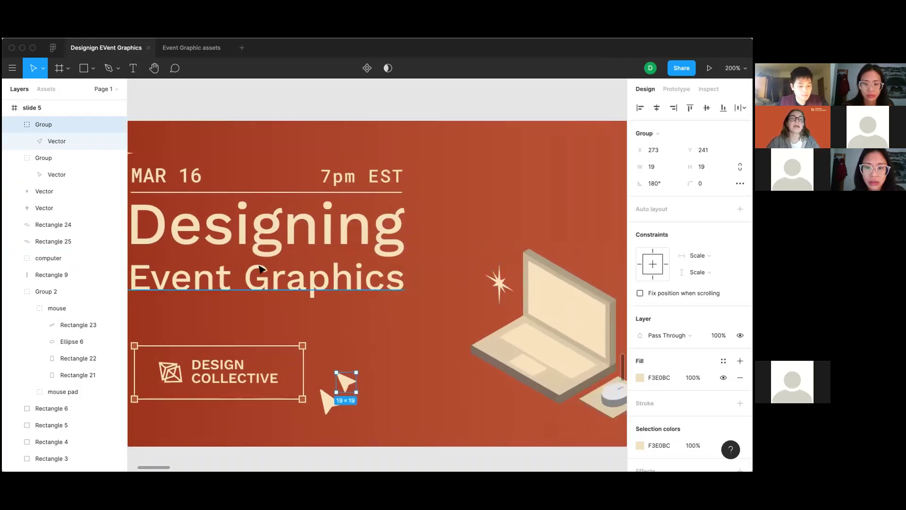
{"action": "scroll", "coordinate": [260, 269], "scroll_direction": "left", "scroll_amount": 5}
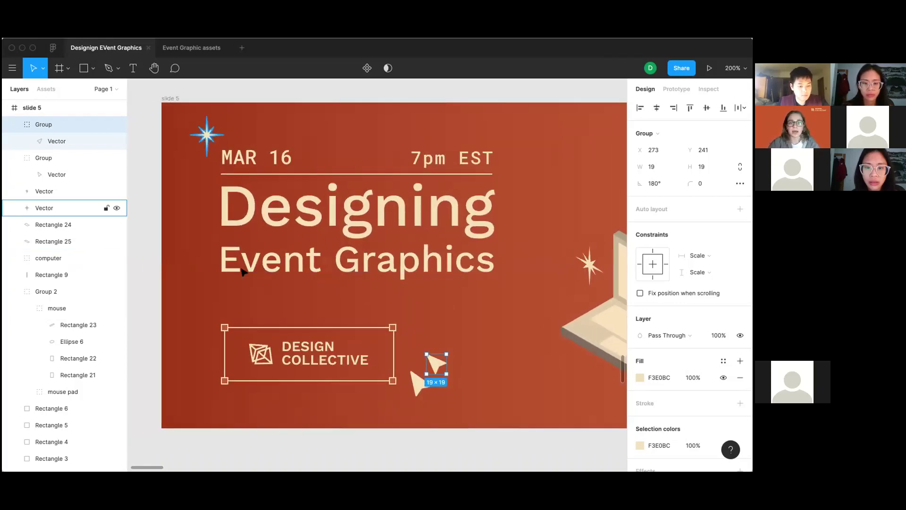
Step: Run the Iconify plugin on slide 5 and replace the icon search with "star"
{"action": "right_click", "coordinate": [467, 306]}
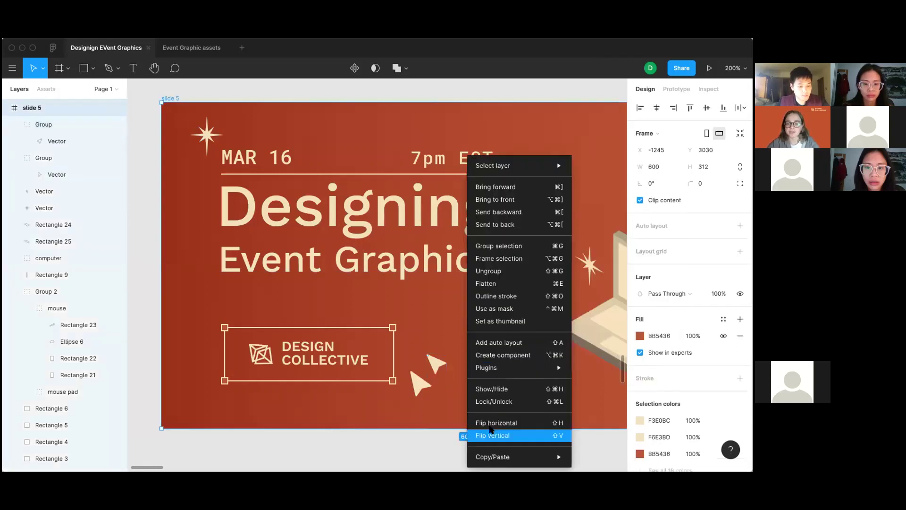
{"action": "mouse_move", "coordinate": [522, 368]}
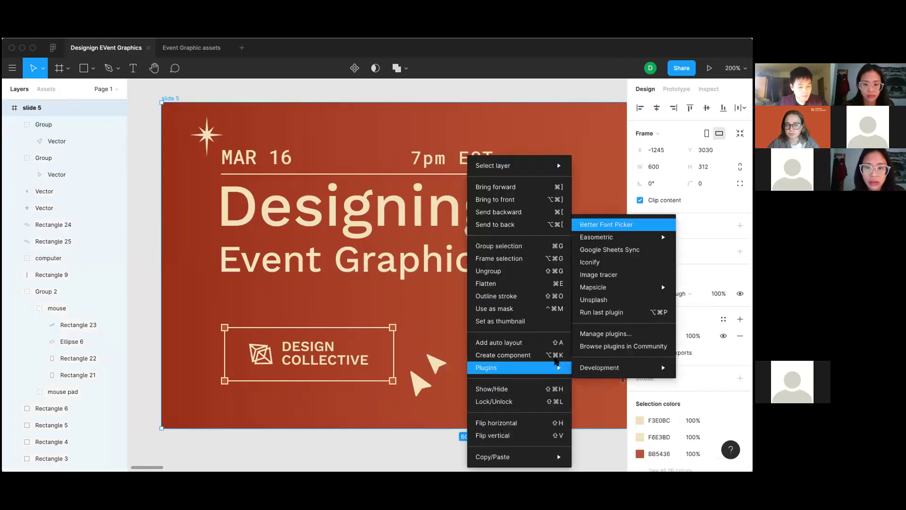
{"action": "left_click", "coordinate": [593, 267]}
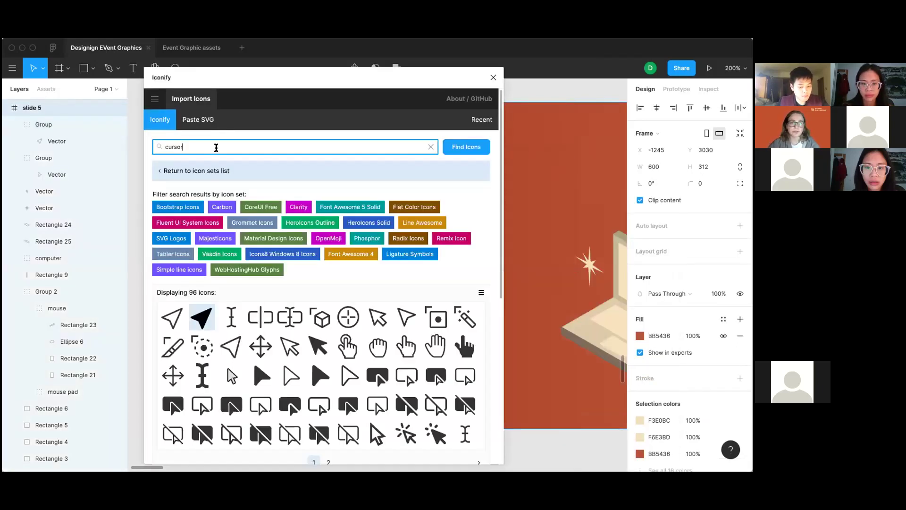
{"action": "left_click", "coordinate": [430, 148]}
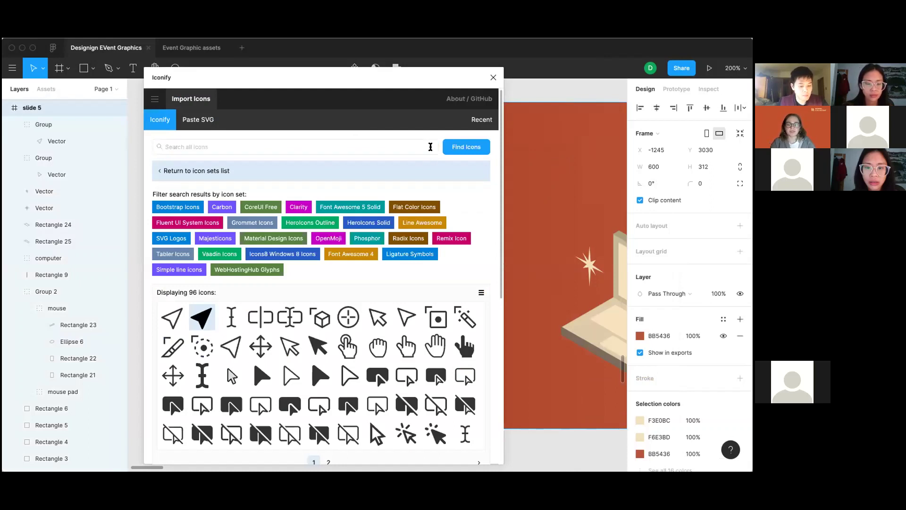
{"action": "left_click", "coordinate": [417, 146]}
{"action": "type", "text": "st"}
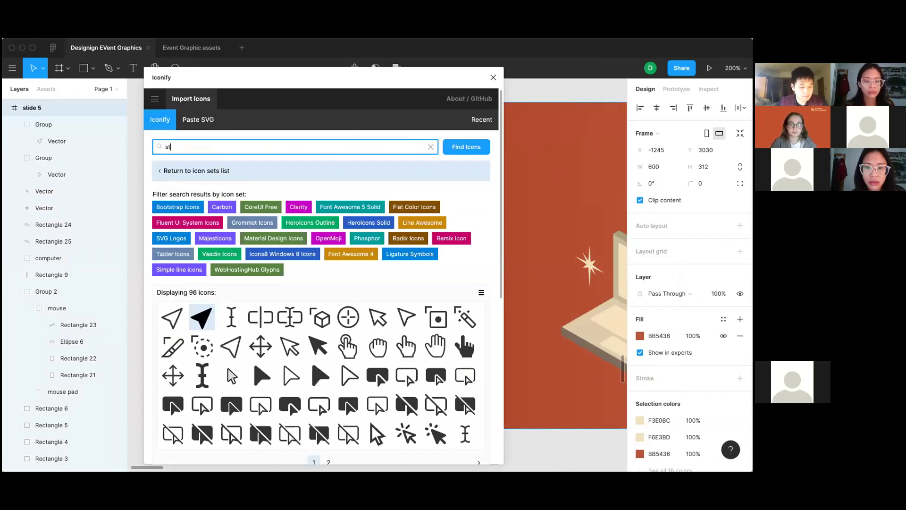
{"action": "type", "text": "ar"}
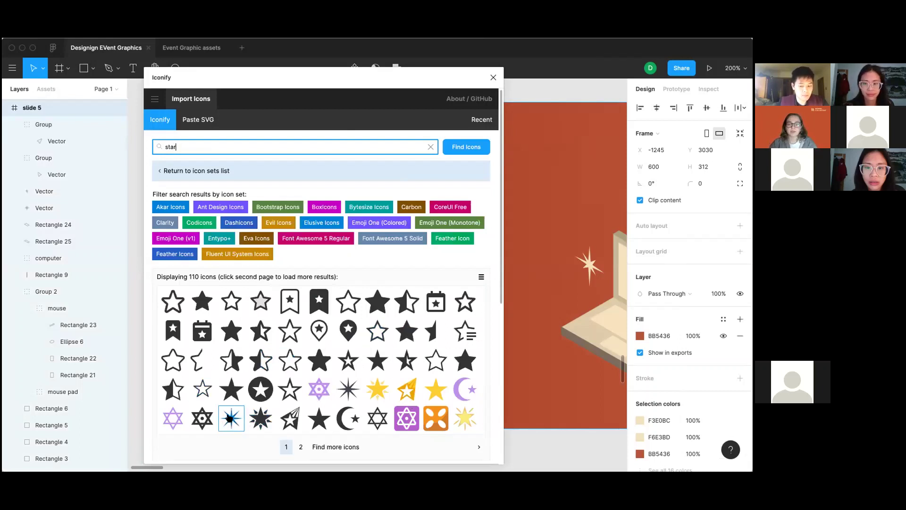
Step: Import emojione-monotone:eight-pointed-star into slide 5 and enlarge it to 47 × 47 below "Event Graphics", at about X 294, Y 165
{"action": "left_click", "coordinate": [226, 417]}
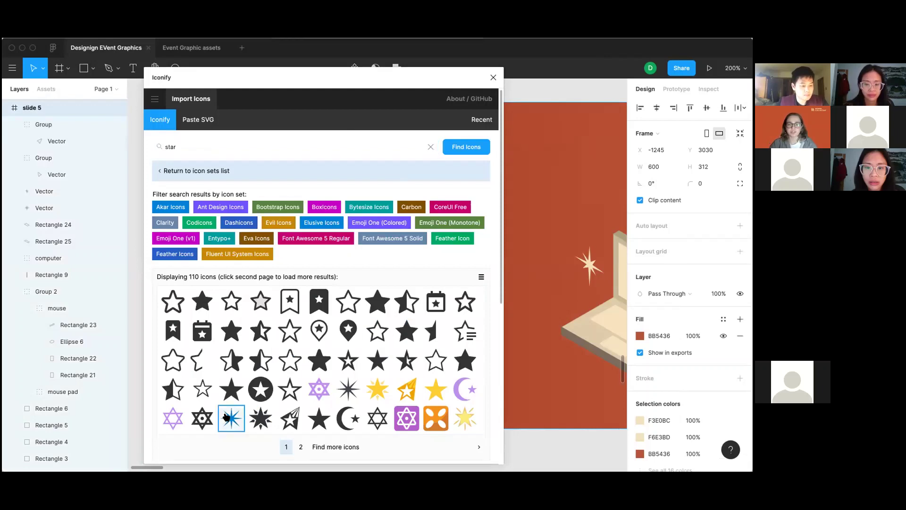
{"action": "scroll", "coordinate": [330, 390], "scroll_direction": "down", "scroll_amount": 6}
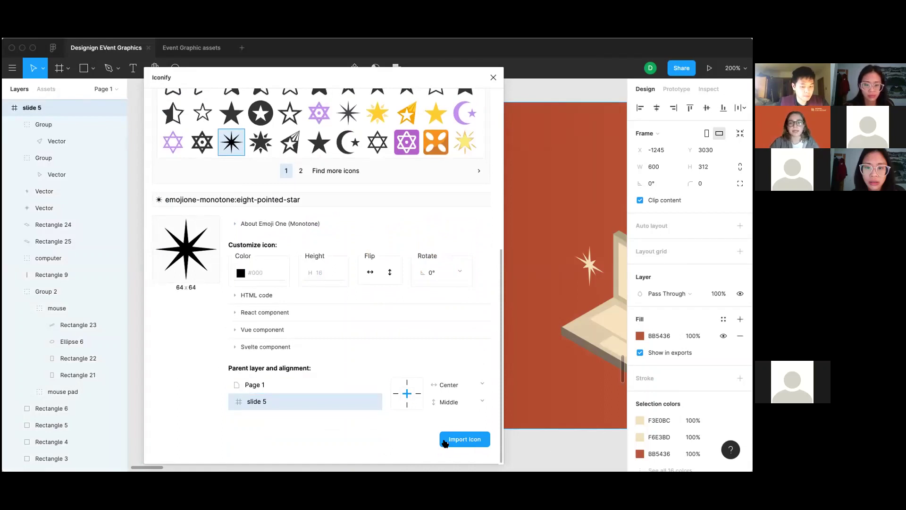
{"action": "left_click", "coordinate": [445, 443]}
{"action": "left_click", "coordinate": [494, 78]}
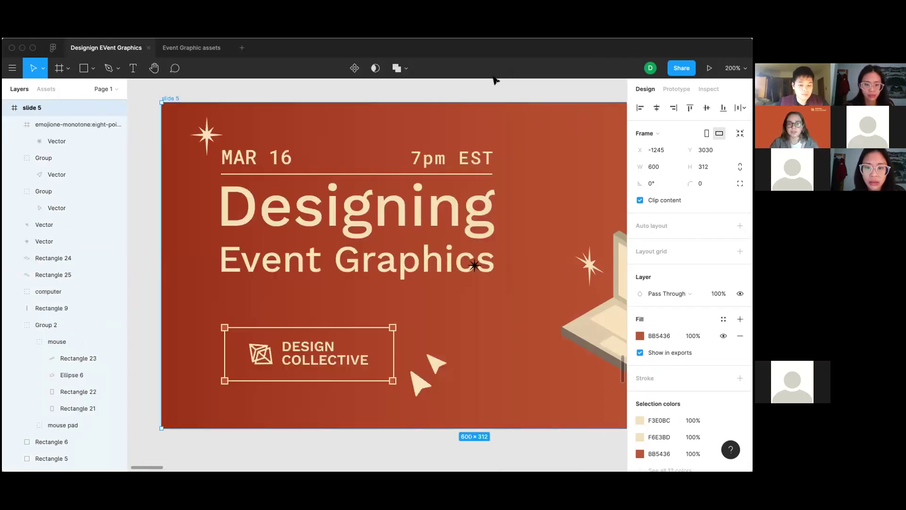
{"action": "left_click_drag", "start_coordinate": [476, 276], "coordinate": [494, 320]}
{"action": "left_click", "coordinate": [480, 291]}
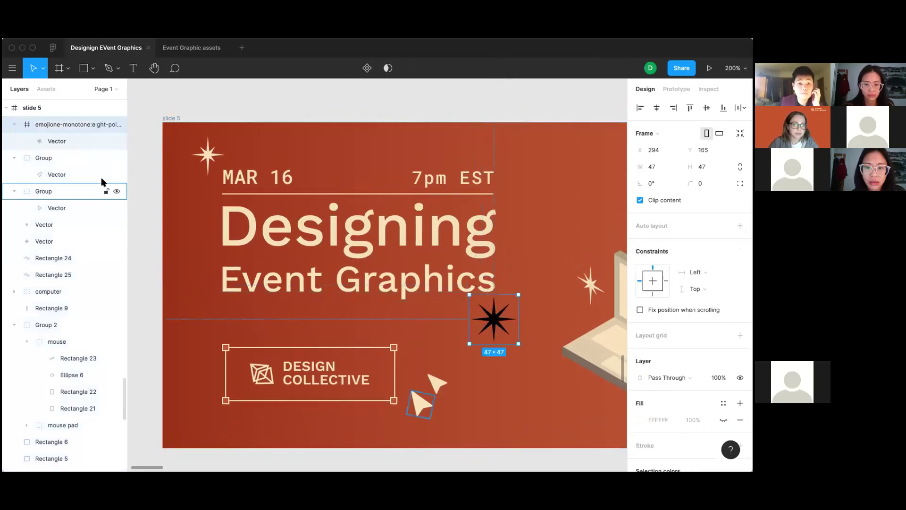
Step: Move the star's vector out of its emojione-monotone frame directly into slide 5 and delete the emptied frame
{"action": "left_click", "coordinate": [57, 143]}
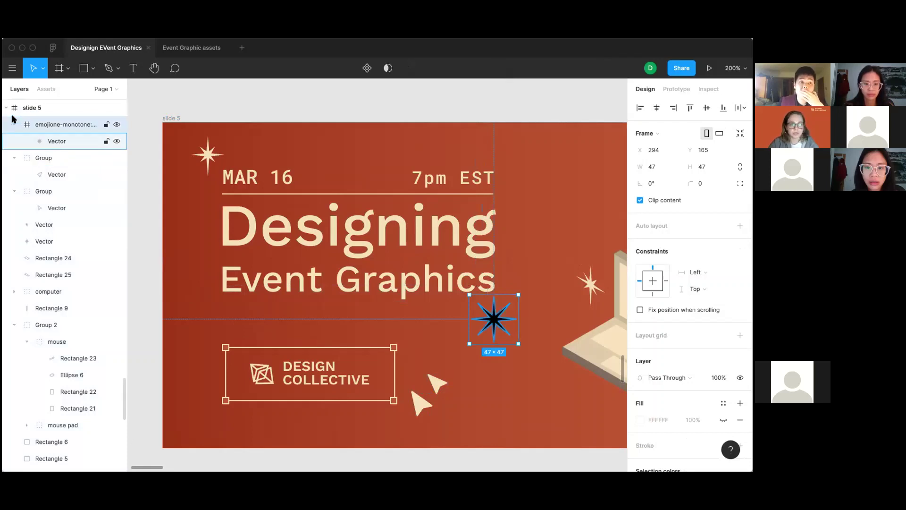
{"action": "left_click", "coordinate": [43, 140]}
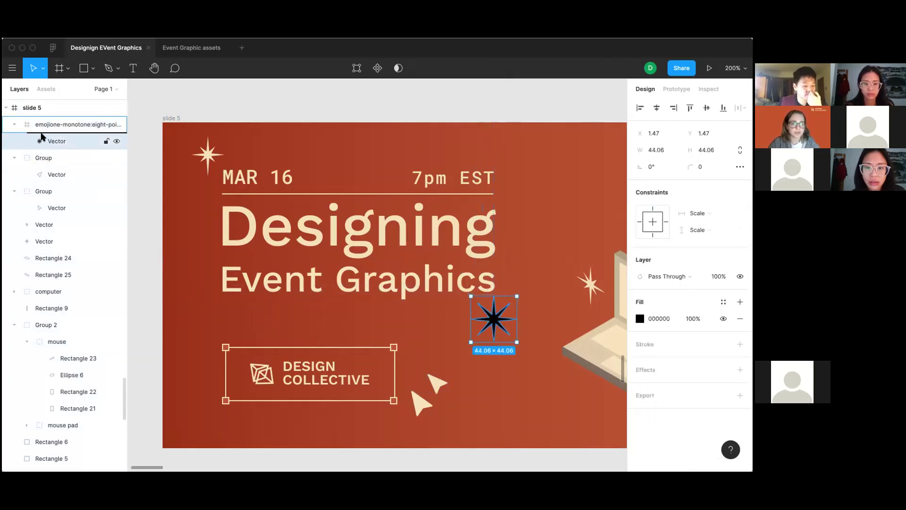
{"action": "left_click_drag", "start_coordinate": [15, 115], "coordinate": [15, 117]}
{"action": "left_click", "coordinate": [61, 144]}
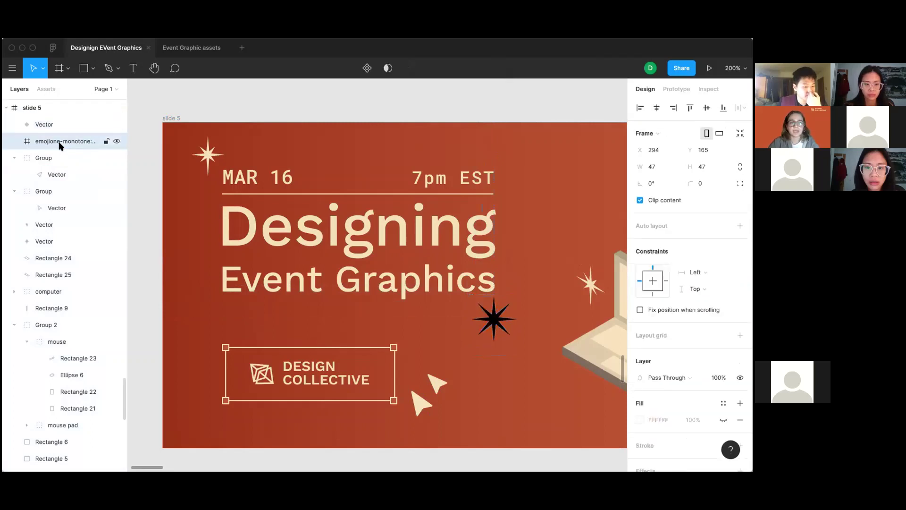
{"action": "key", "text": "Delete"}
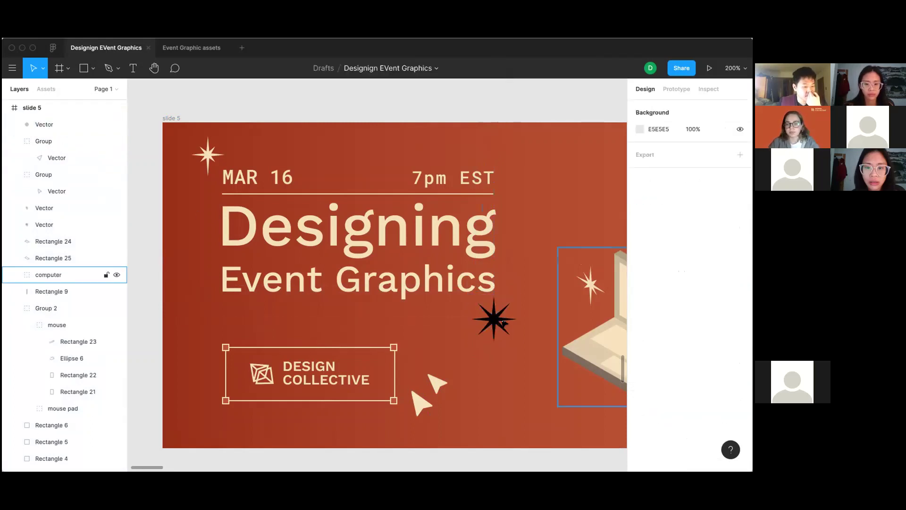
Step: Edit the black star's vector points, pulling its four diagonal tips in toward the center to shorten them
{"action": "left_click", "coordinate": [494, 319]}
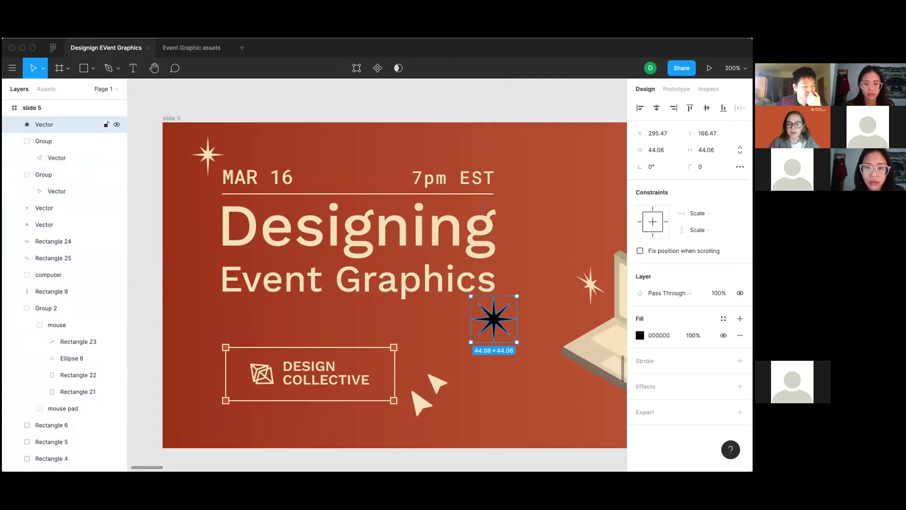
{"action": "scroll", "coordinate": [493, 318], "scroll_direction": "up", "scroll_amount": 5}
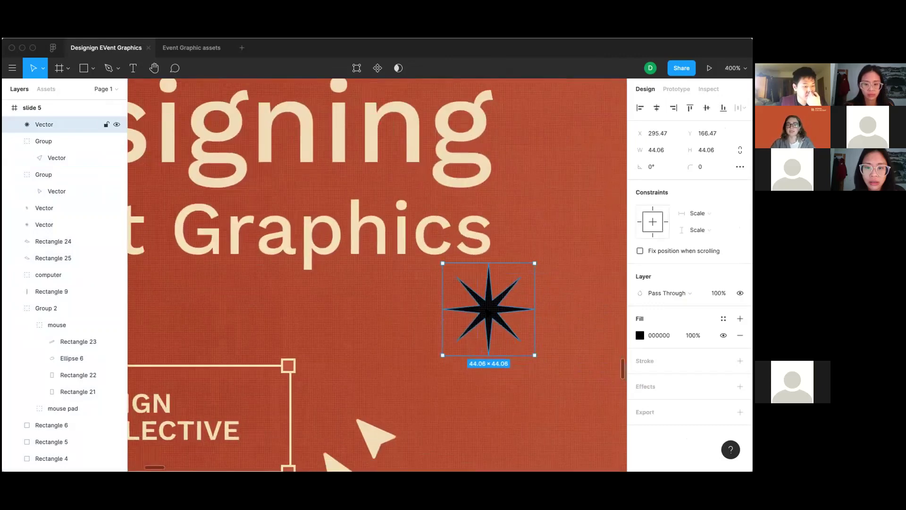
{"action": "key", "text": "Return"}
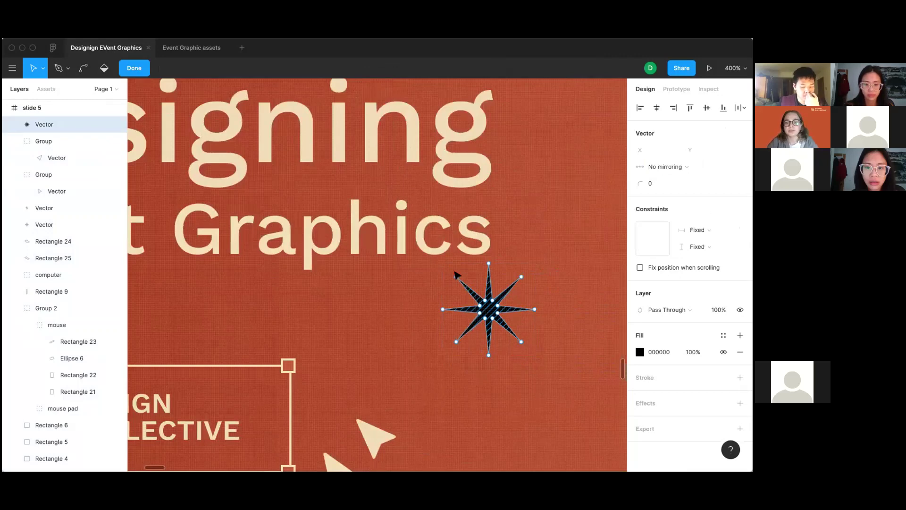
{"action": "left_click_drag", "start_coordinate": [493, 300], "coordinate": [467, 286]}
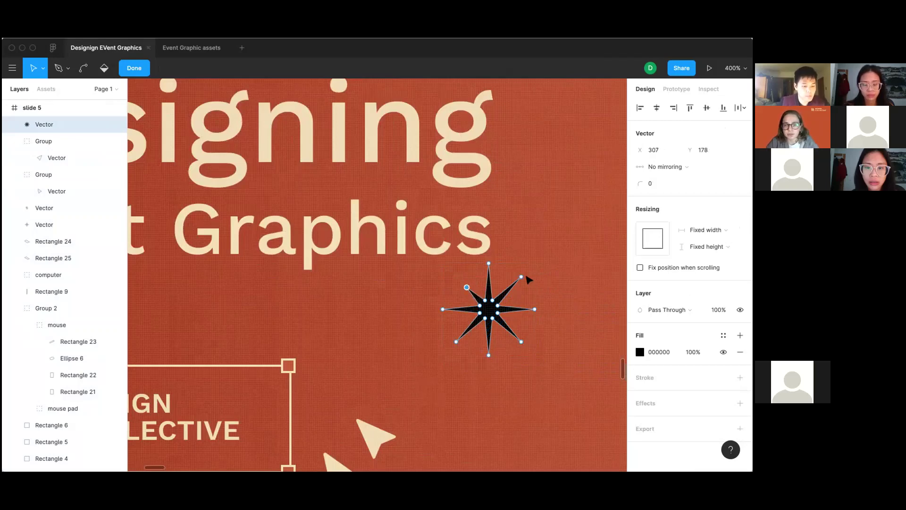
{"action": "left_click", "coordinate": [522, 277]}
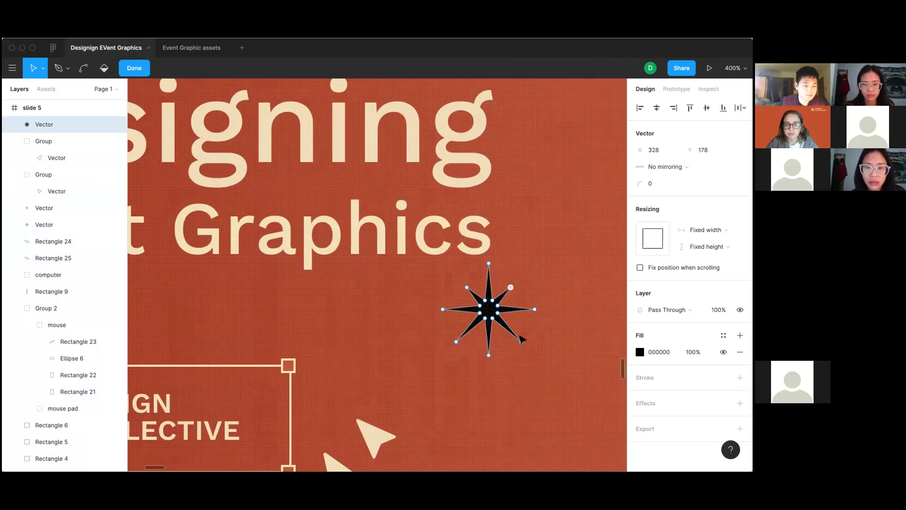
{"action": "left_click_drag", "start_coordinate": [521, 341], "coordinate": [508, 331]}
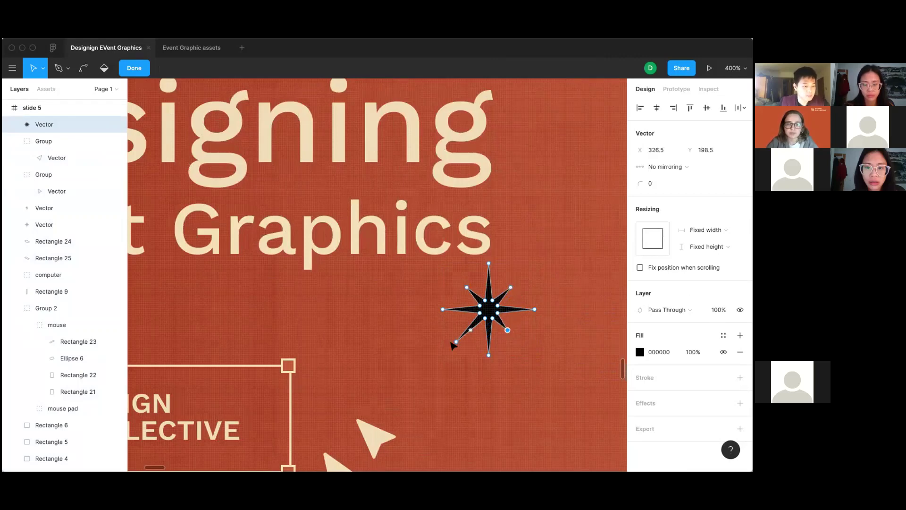
{"action": "left_click_drag", "start_coordinate": [457, 341], "coordinate": [468, 331]}
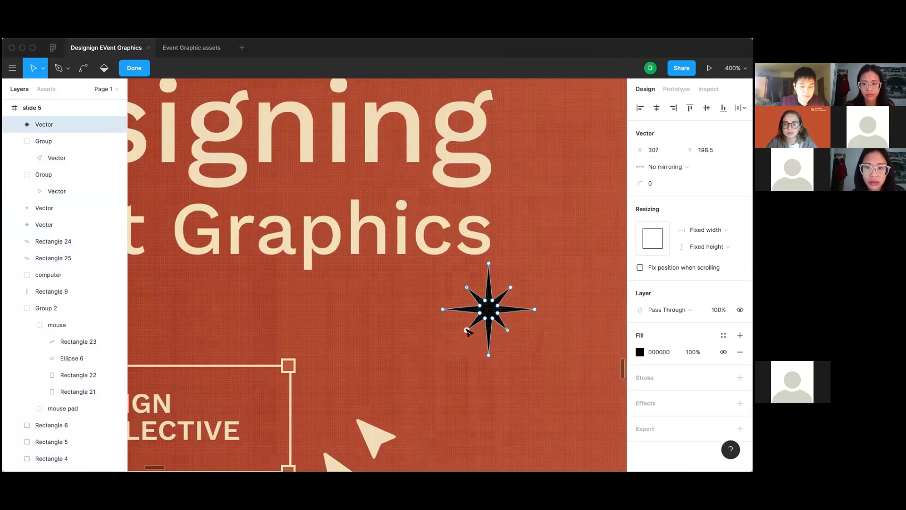
Step: Even out the star's upper-right diagonal tip and lengthen its vertical tips to about Y 160 at the top and Y 221.5 at the bottom
{"action": "left_click", "coordinate": [511, 287]}
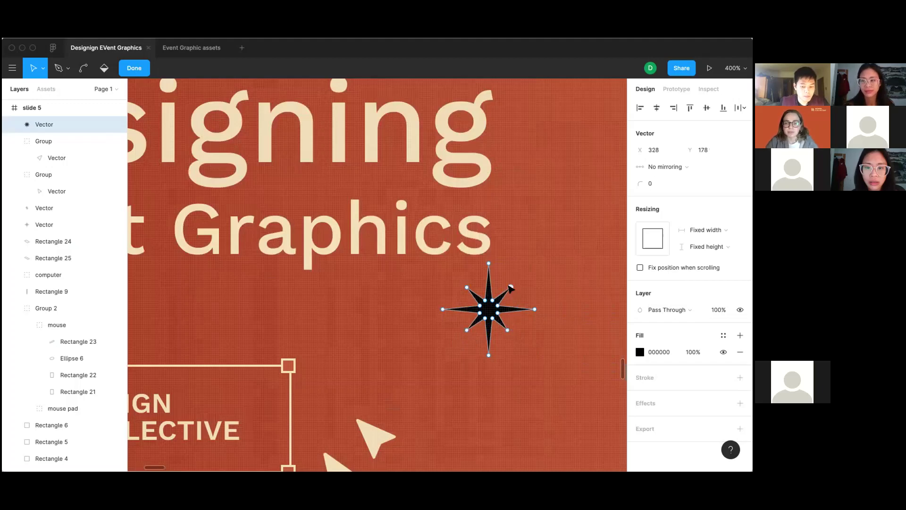
{"action": "left_click_drag", "start_coordinate": [510, 288], "coordinate": [489, 250]}
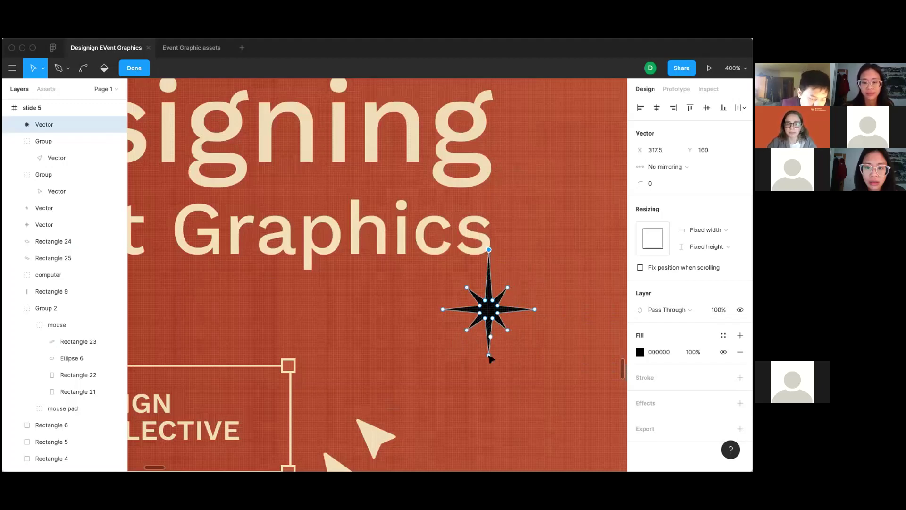
{"action": "left_click_drag", "start_coordinate": [489, 356], "coordinate": [489, 378]}
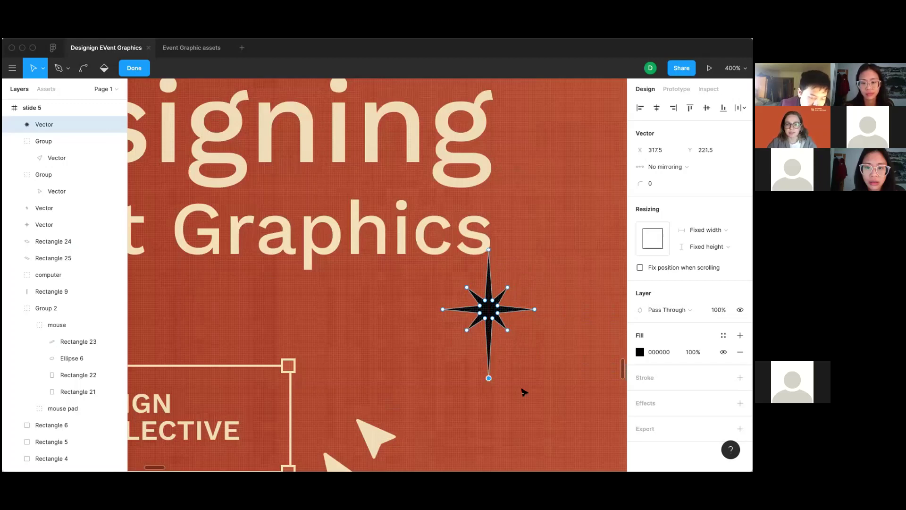
Step: Recolor the black eight-pointed star with the cream document color F3E0BC and leave vector editing
{"action": "scroll", "coordinate": [521, 390], "scroll_direction": "left", "scroll_amount": 2}
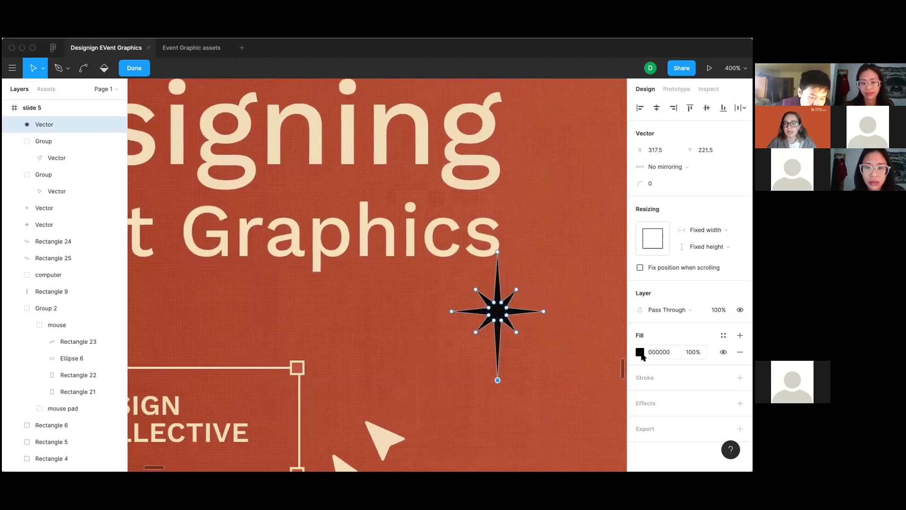
{"action": "left_click", "coordinate": [642, 358]}
{"action": "left_click", "coordinate": [515, 422]}
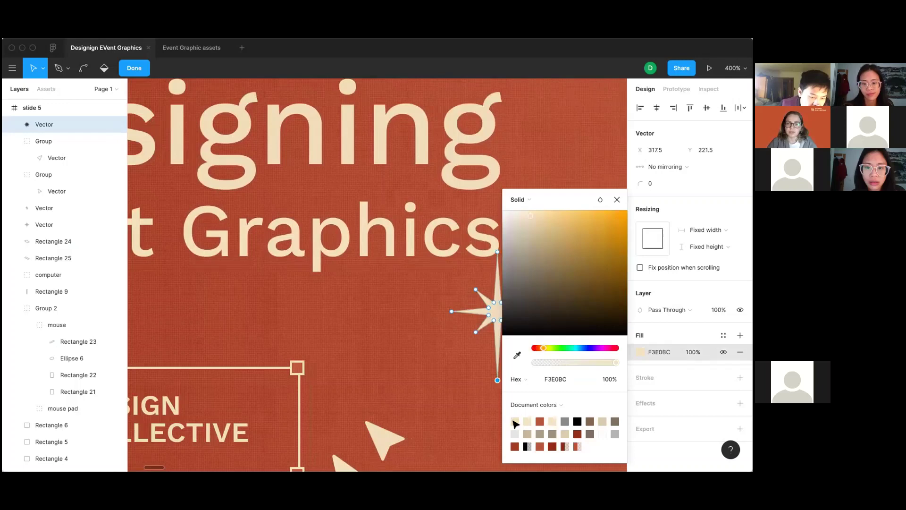
{"action": "left_click", "coordinate": [617, 199]}
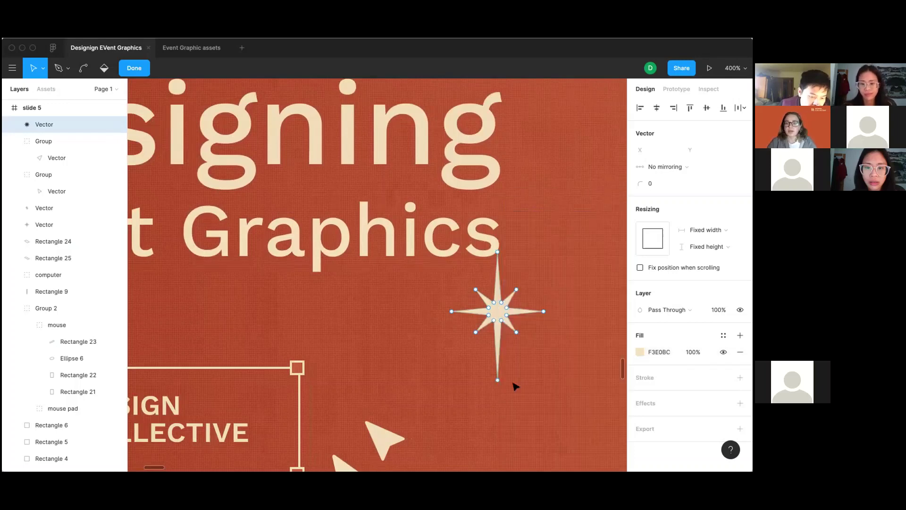
{"action": "key", "text": "Escape"}
{"action": "key", "text": "Escape"}
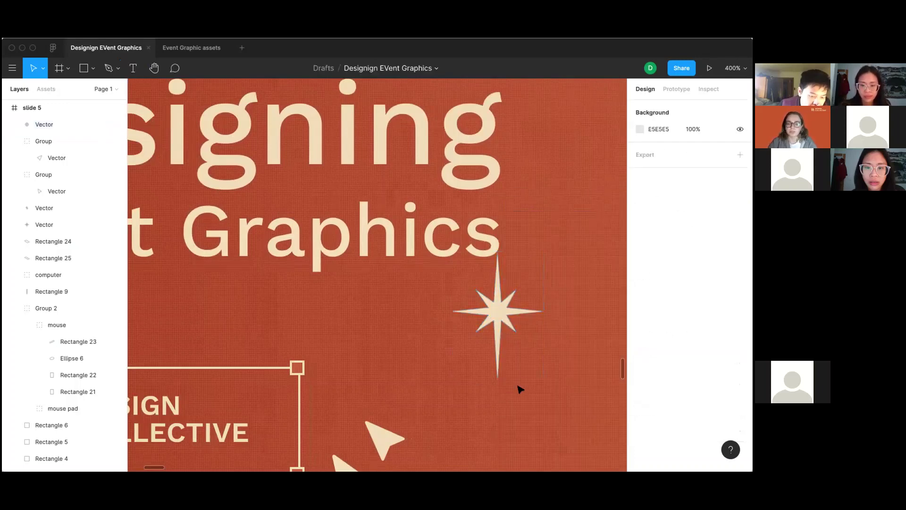
Step: Move the cream star to the empty area right of the "Designing" title, at about X 346, Y 80
{"action": "left_click", "coordinate": [501, 313]}
{"action": "key", "text": "shift+0"}
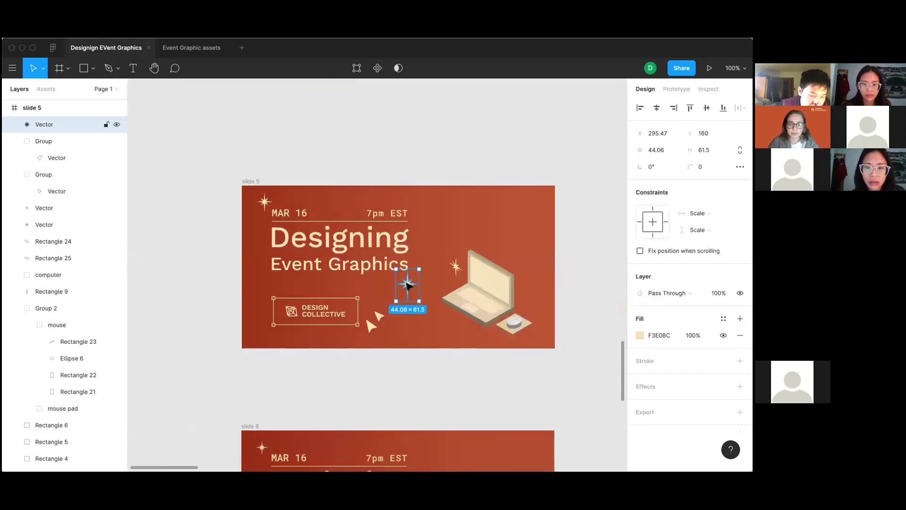
{"action": "left_click_drag", "start_coordinate": [408, 286], "coordinate": [446, 242]}
{"action": "key", "text": "shift+equal"}
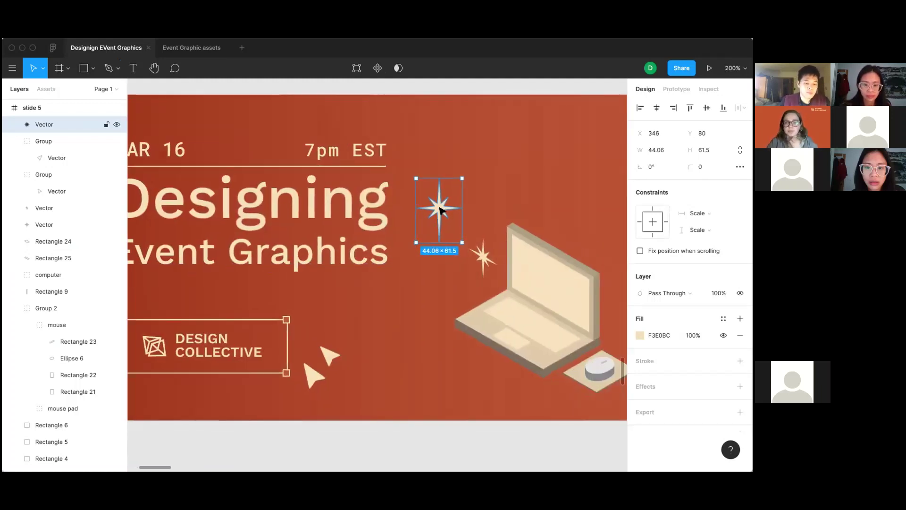
Step: Apply Easometric's Left projection to the star and place it beside the small star near the laptop, at about X 358, Y 124
{"action": "right_click", "coordinate": [443, 210]}
{"action": "mouse_move", "coordinate": [510, 367]}
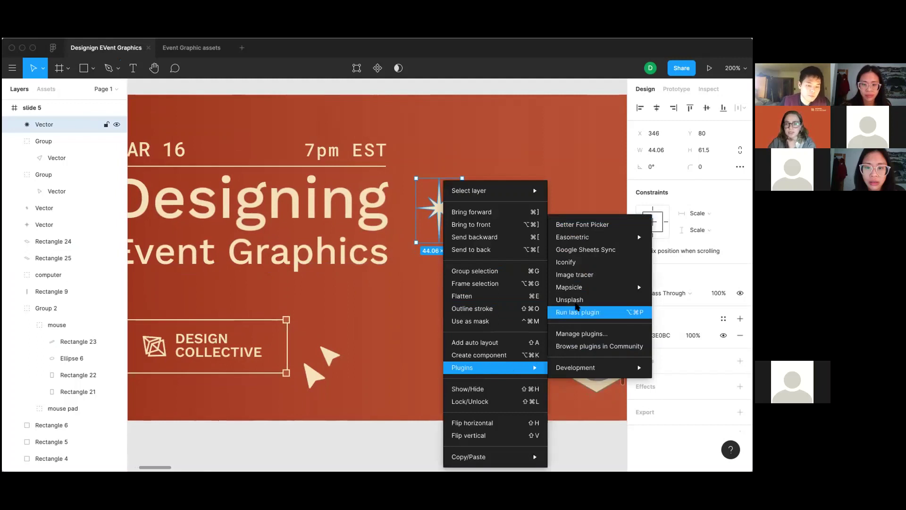
{"action": "mouse_move", "coordinate": [576, 237]}
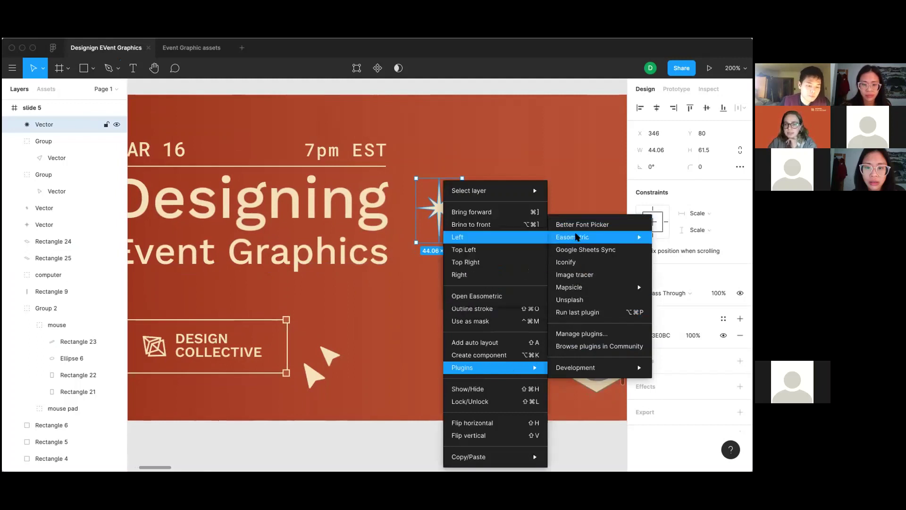
{"action": "left_click", "coordinate": [538, 239]}
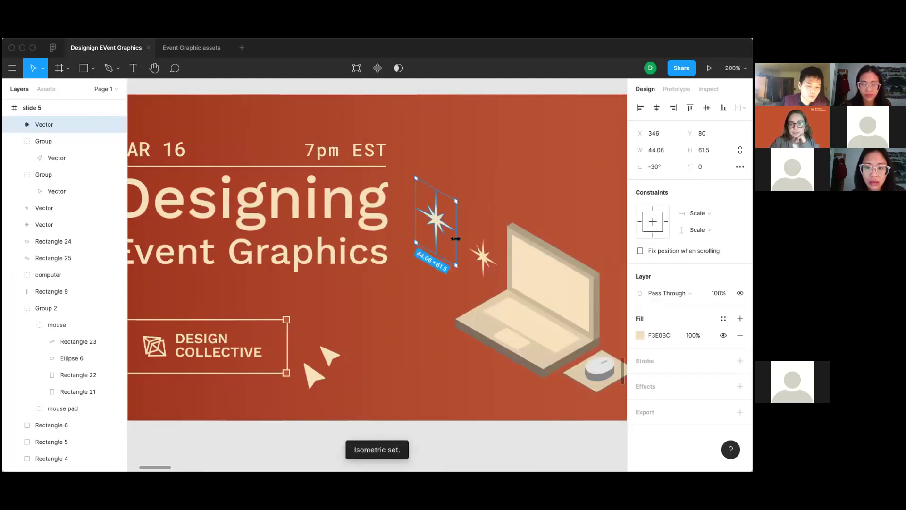
{"action": "left_click_drag", "start_coordinate": [435, 217], "coordinate": [450, 262]}
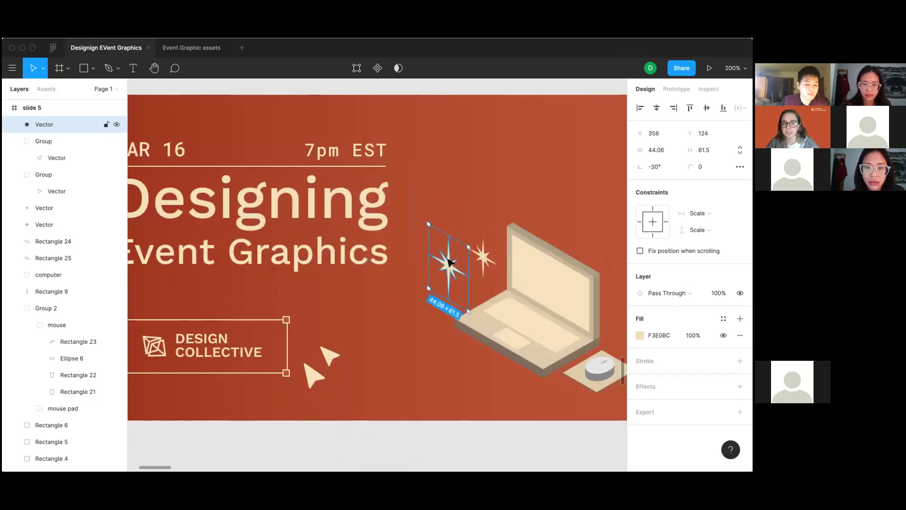
Step: Fill the upper-left corner square of the Design Collective box with 9F351D, sampled from the banner background just above it
{"action": "scroll", "coordinate": [450, 263], "scroll_direction": "left", "scroll_amount": 3}
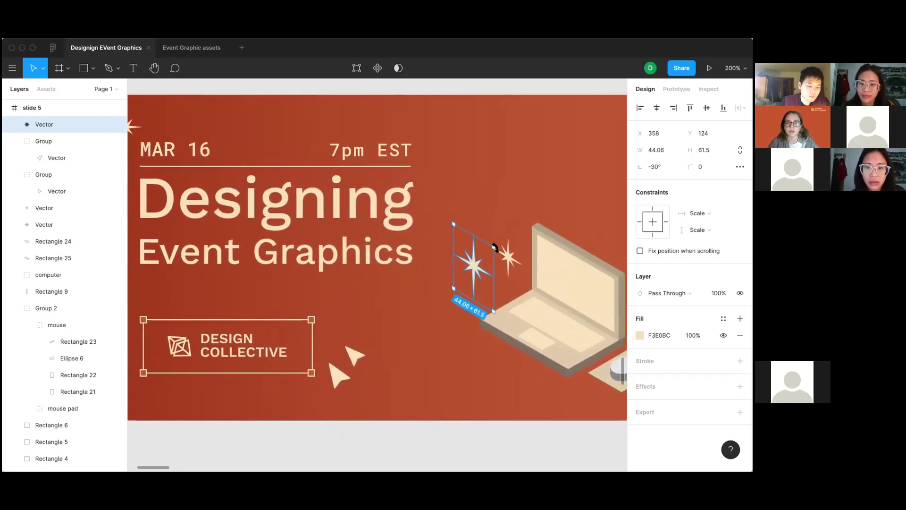
{"action": "scroll", "coordinate": [494, 247], "scroll_direction": "left", "scroll_amount": 5}
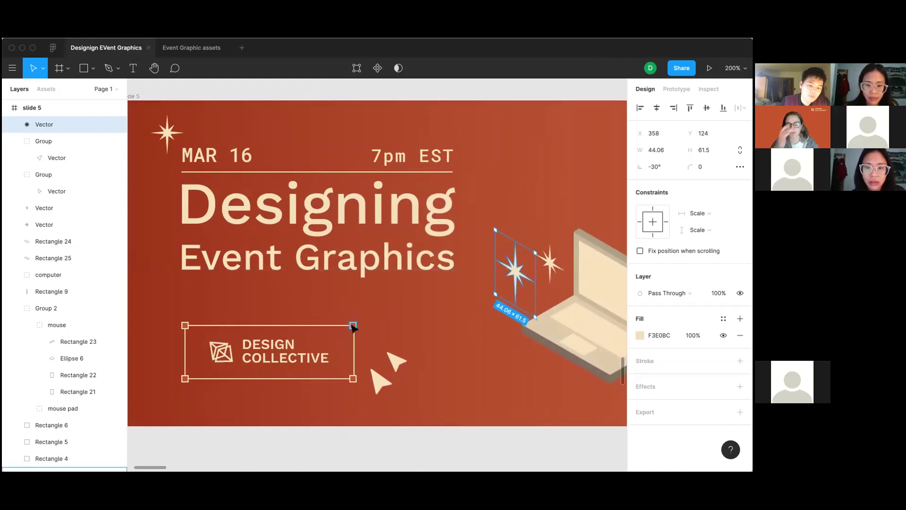
{"action": "left_click", "coordinate": [185, 326]}
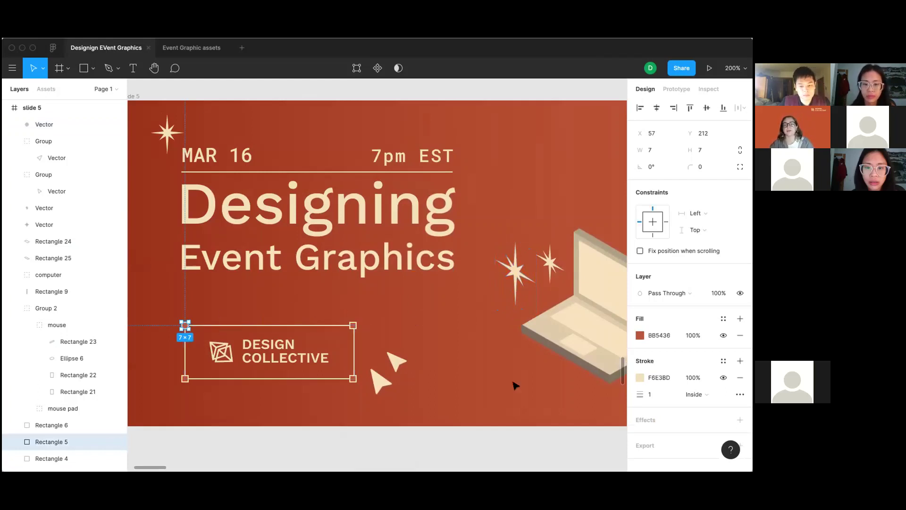
{"action": "key", "text": "i"}
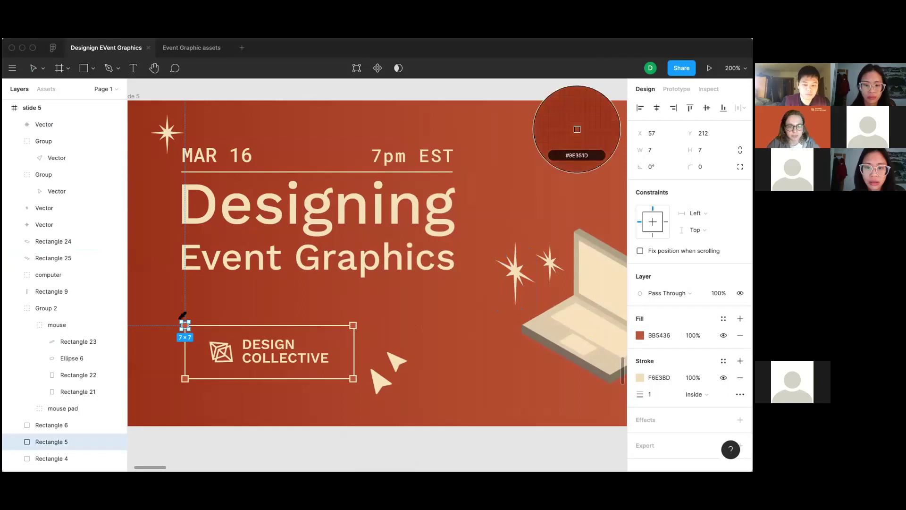
{"action": "left_click", "coordinate": [185, 313]}
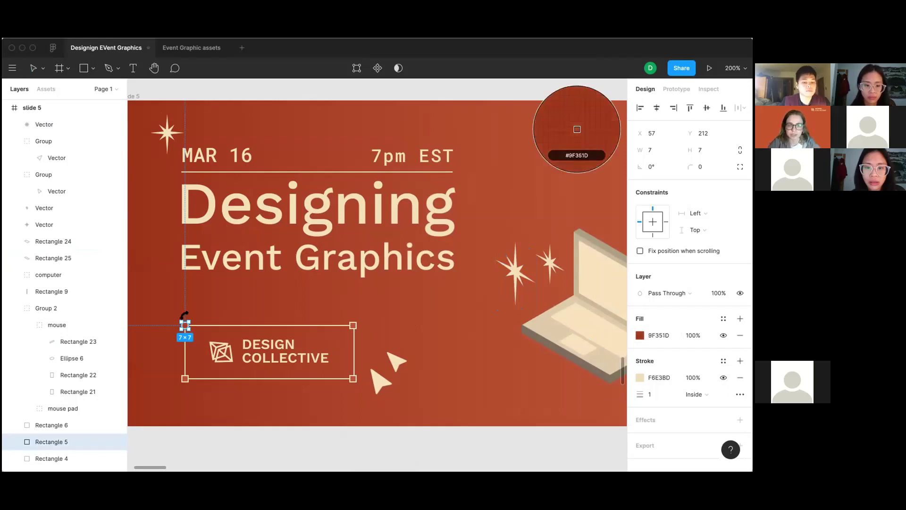
{"action": "left_click", "coordinate": [253, 308]}
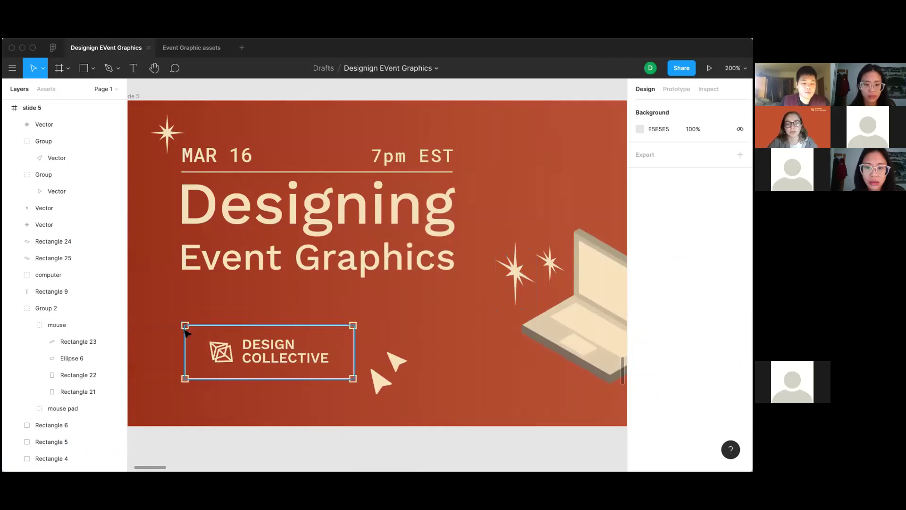
Step: Match the fill of the lower-left corner square of the Design Collective box to the banner background sampled beside it
{"action": "left_click", "coordinate": [185, 380]}
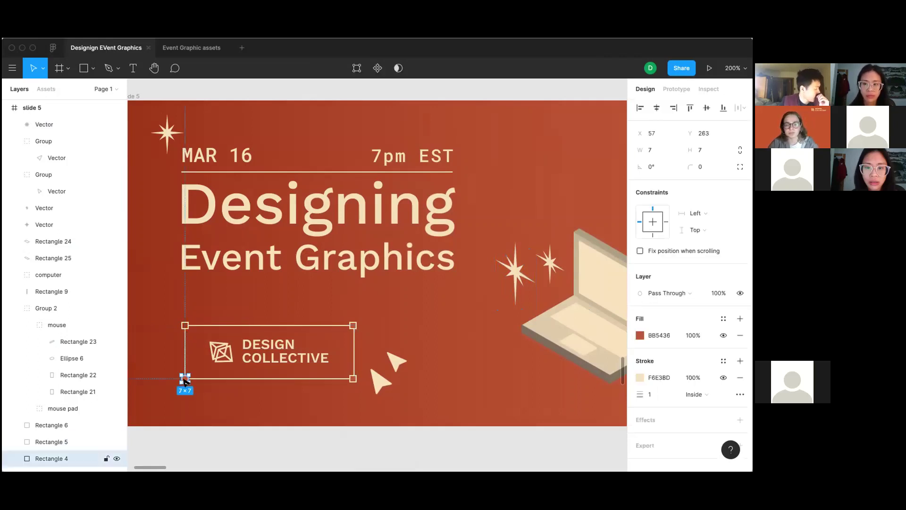
{"action": "key", "text": "i"}
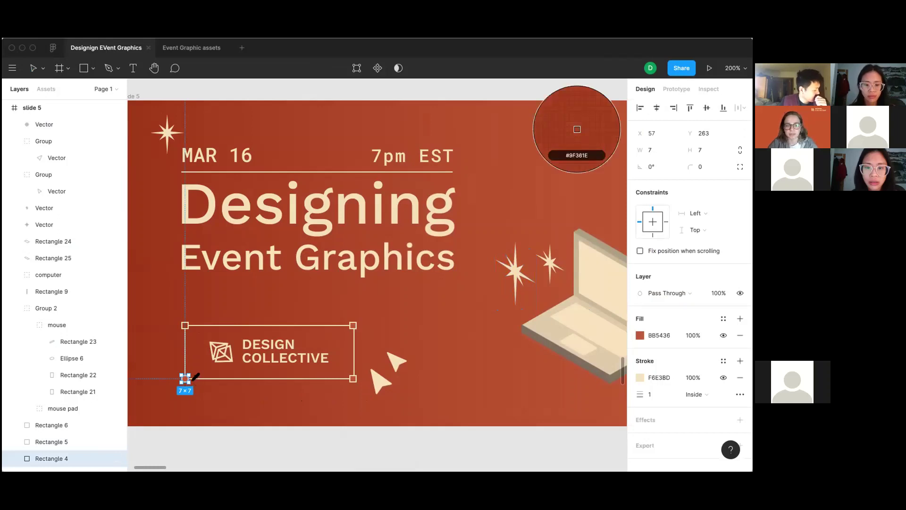
{"action": "left_click", "coordinate": [195, 379]}
{"action": "left_click", "coordinate": [319, 386]}
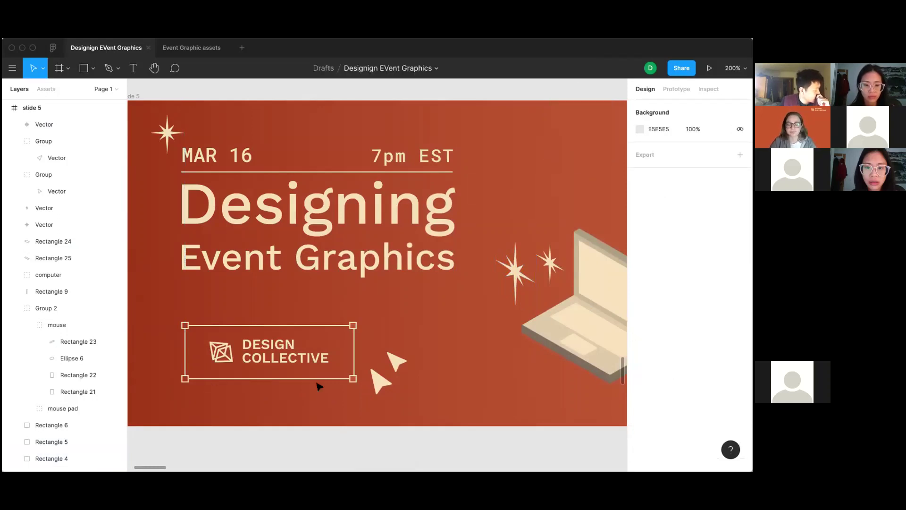
Step: Switch to the Event Graphic assets file and copy both the Figma and Ai logo images
{"action": "scroll", "coordinate": [436, 290], "scroll_direction": "down", "scroll_amount": 2}
{"action": "scroll", "coordinate": [436, 290], "scroll_direction": "right", "scroll_amount": 4}
{"action": "scroll", "coordinate": [437, 290], "scroll_direction": "up", "scroll_amount": 3}
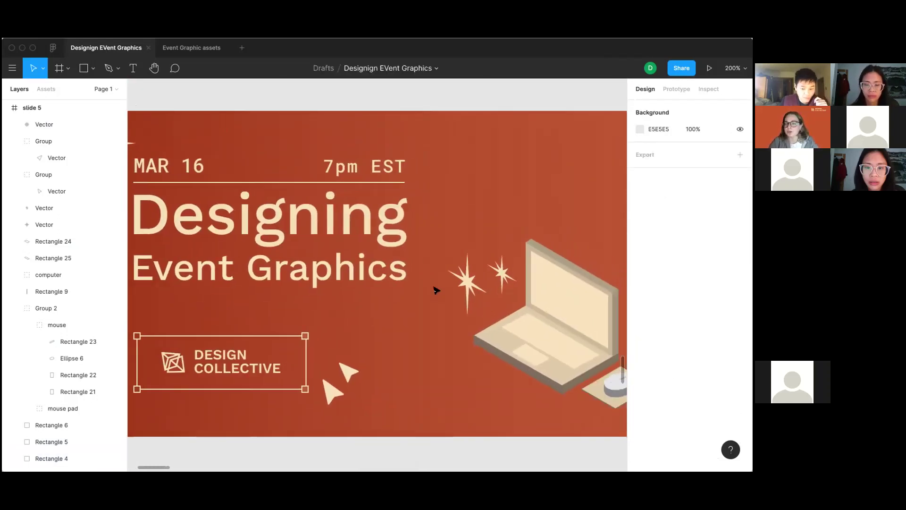
{"action": "scroll", "coordinate": [436, 290], "scroll_direction": "right", "scroll_amount": 2}
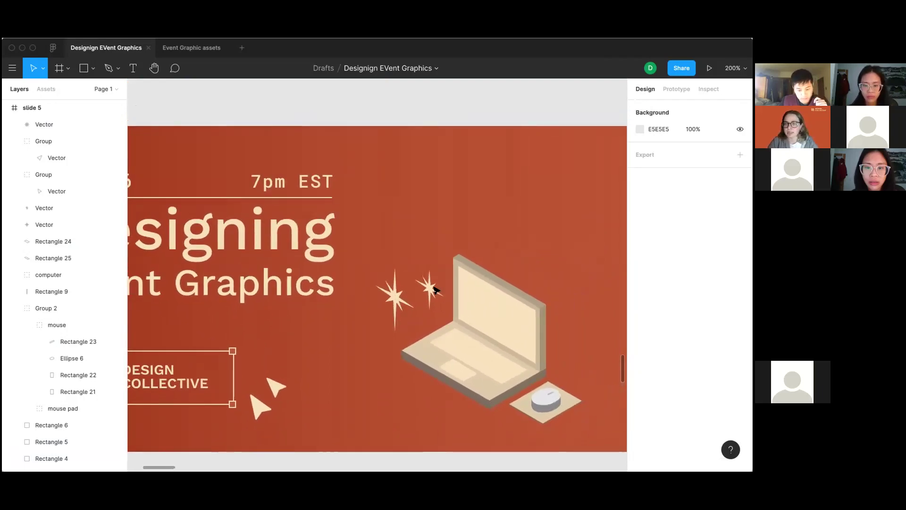
{"action": "left_click", "coordinate": [199, 51]}
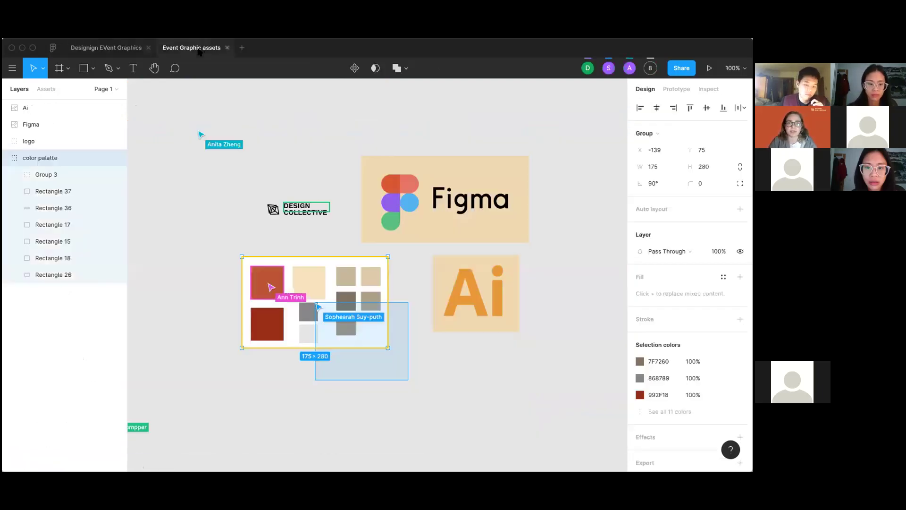
{"action": "left_click", "coordinate": [582, 357]}
{"action": "left_click_drag", "start_coordinate": [556, 354], "coordinate": [488, 212]}
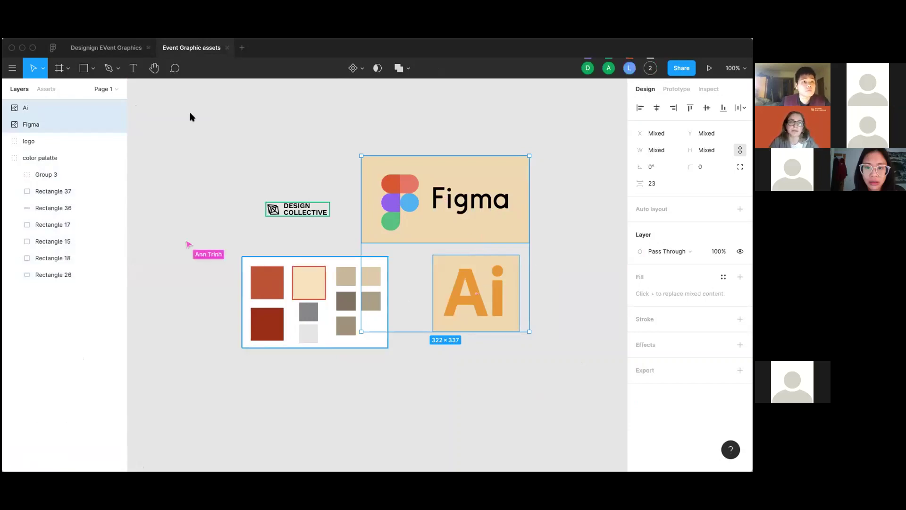
Step: Return to the Designign EVent Graphics file and paste the Figma and Ai images into slide 6
{"action": "left_click", "coordinate": [113, 48]}
{"action": "key", "text": "shift+0"}
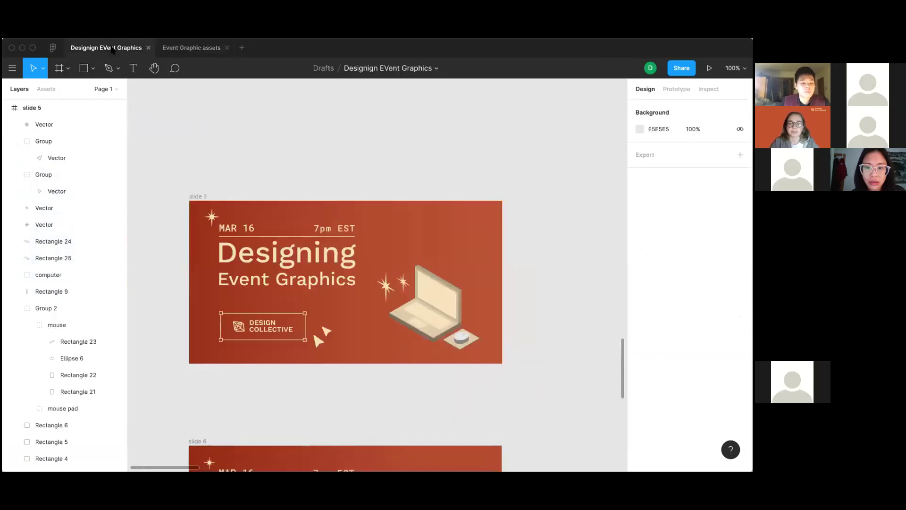
{"action": "scroll", "coordinate": [332, 179], "scroll_direction": "down", "scroll_amount": 5}
{"action": "scroll", "coordinate": [332, 178], "scroll_direction": "up", "scroll_amount": 1}
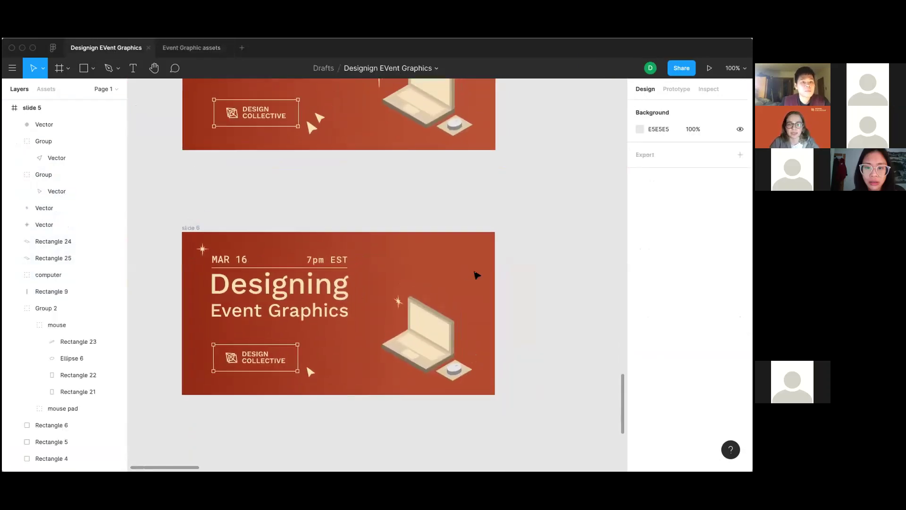
{"action": "left_click", "coordinate": [476, 274]}
{"action": "key", "text": "super+v"}
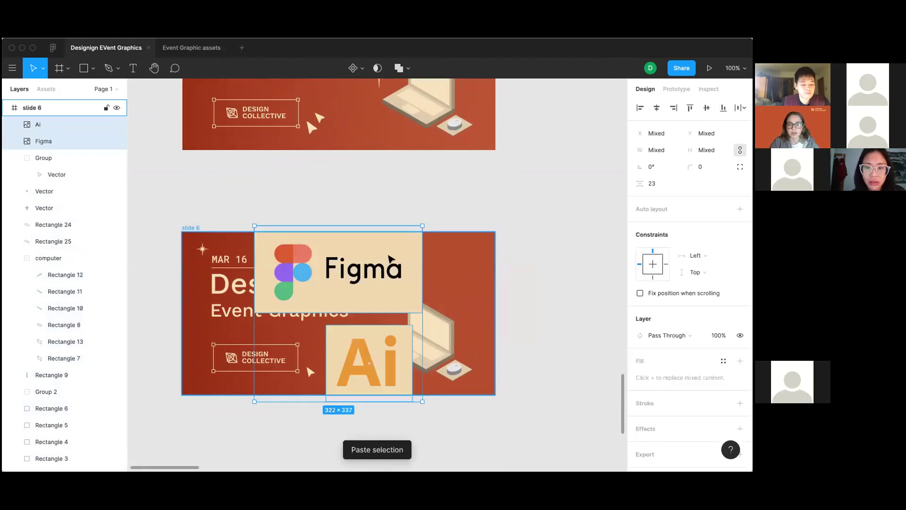
Step: Shrink the Figma image to 221 × 115 at about X 339, Y 20, and the Ai image to 91 × 81 over the laptop
{"action": "left_click_drag", "start_coordinate": [412, 285], "coordinate": [475, 271]}
{"action": "left_click", "coordinate": [461, 306]}
{"action": "left_click", "coordinate": [437, 357]}
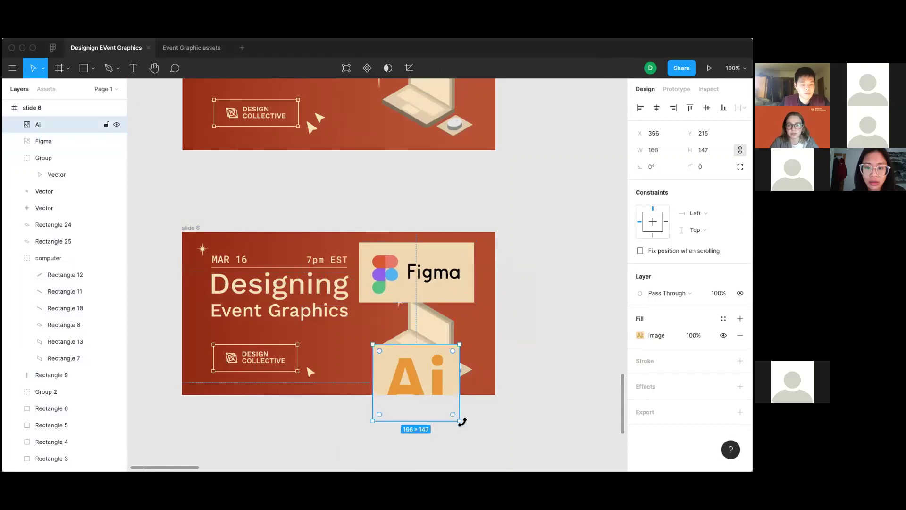
{"action": "left_click_drag", "start_coordinate": [458, 418], "coordinate": [419, 359]}
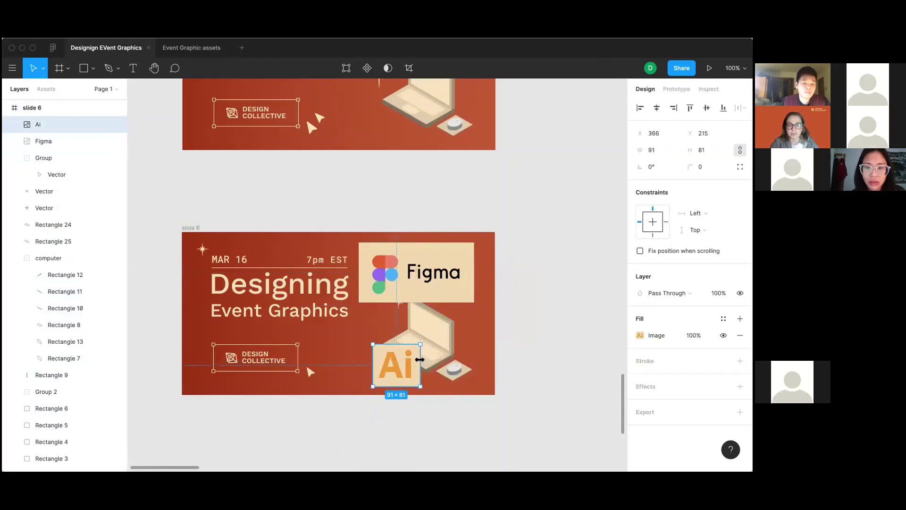
Step: Apply Easometric's Left projection to the Ai image and move it up to about X 359, Y 126
{"action": "right_click", "coordinate": [395, 362]}
{"action": "mouse_move", "coordinate": [434, 370]}
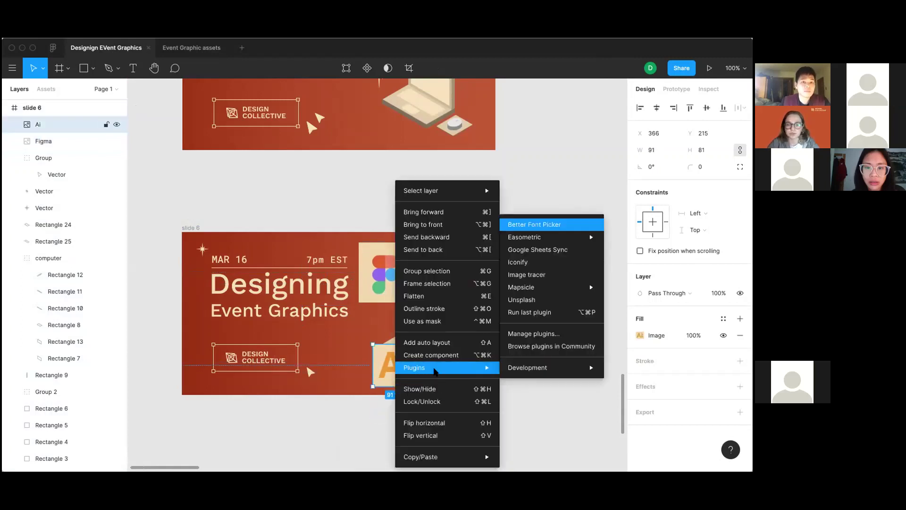
{"action": "mouse_move", "coordinate": [532, 292]}
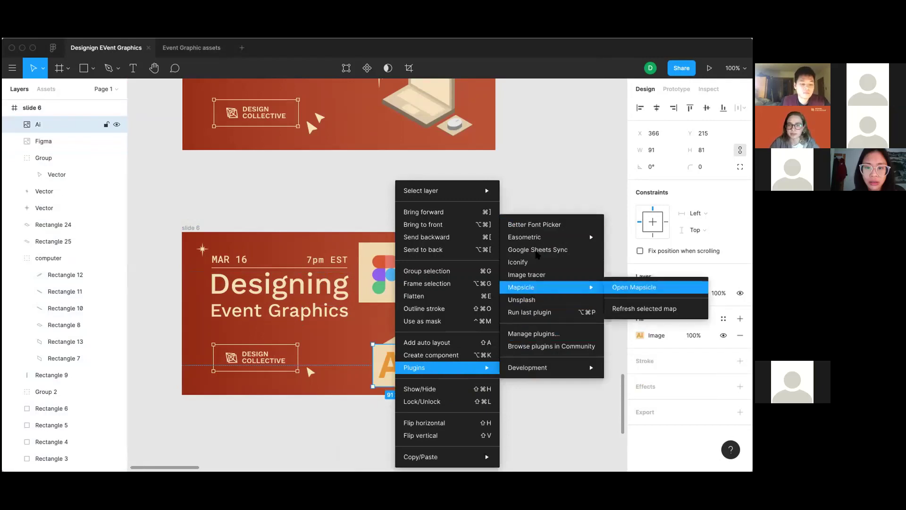
{"action": "mouse_move", "coordinate": [580, 241]}
{"action": "left_click", "coordinate": [618, 239]}
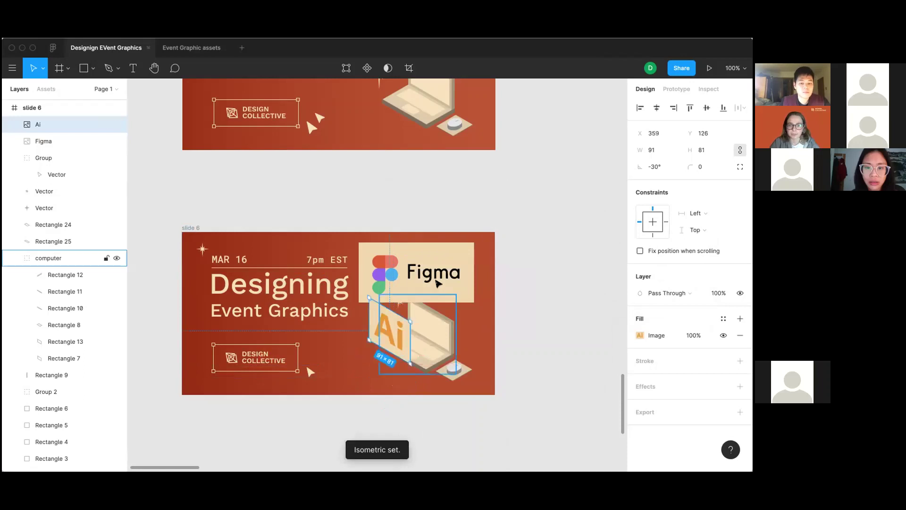
Step: Project the Figma image with Easometric's Left option, placing it at about X 441, Y 37, and move the Ai image to X 354, Y 0
{"action": "left_click", "coordinate": [427, 291]}
{"action": "right_click", "coordinate": [439, 283]}
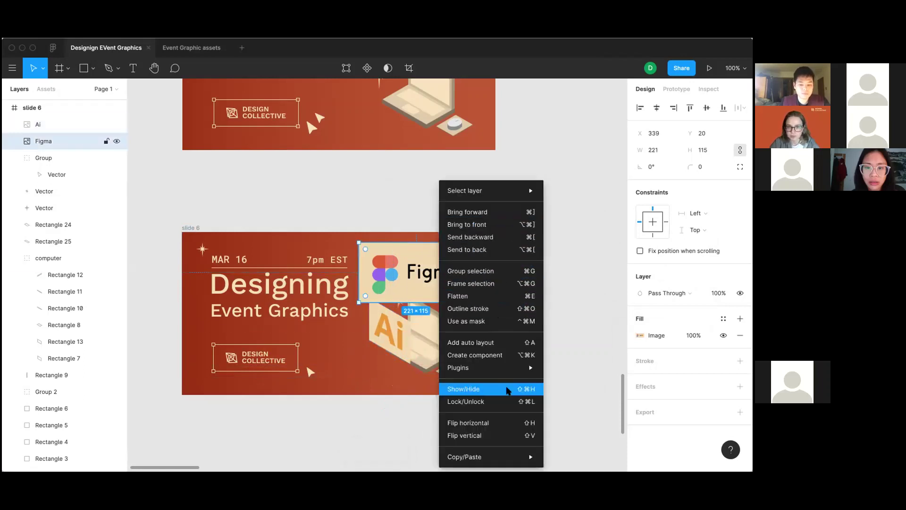
{"action": "mouse_move", "coordinate": [472, 367]}
{"action": "mouse_move", "coordinate": [589, 238]}
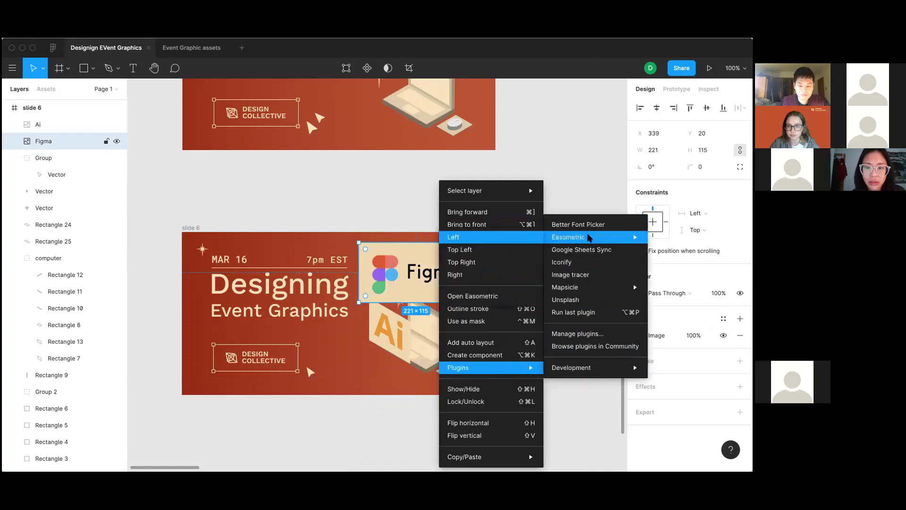
{"action": "left_click", "coordinate": [532, 236]}
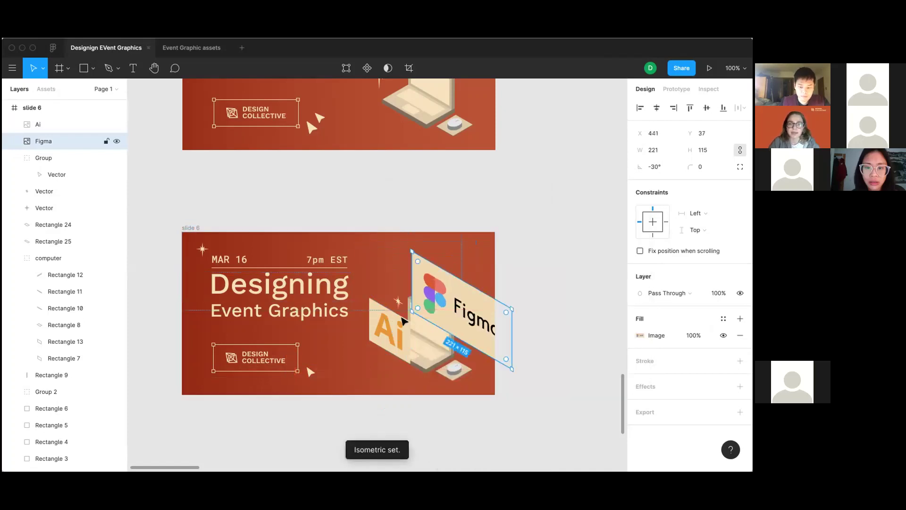
{"action": "left_click_drag", "start_coordinate": [404, 321], "coordinate": [391, 257]}
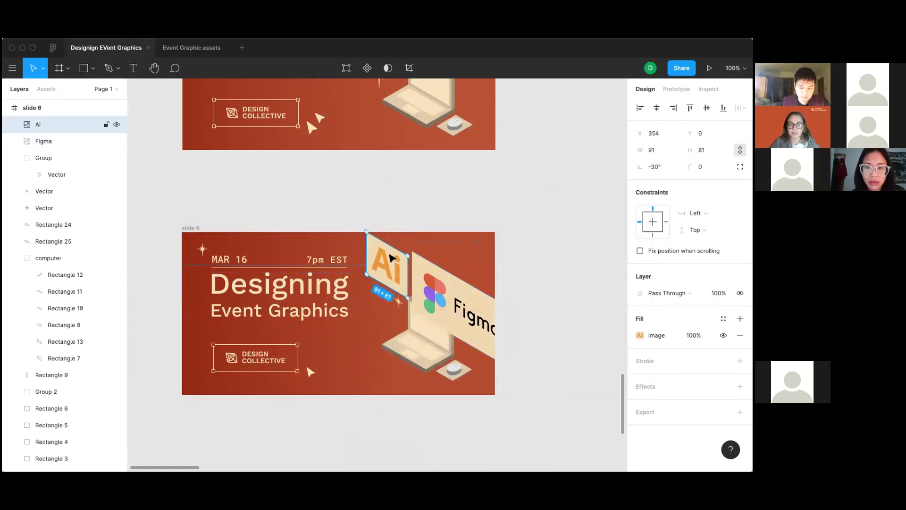
Step: Give the Ai image on slide 6 a drop shadow with offsets X 7 and Y -3
{"action": "scroll", "coordinate": [391, 257], "scroll_direction": "down", "scroll_amount": 5}
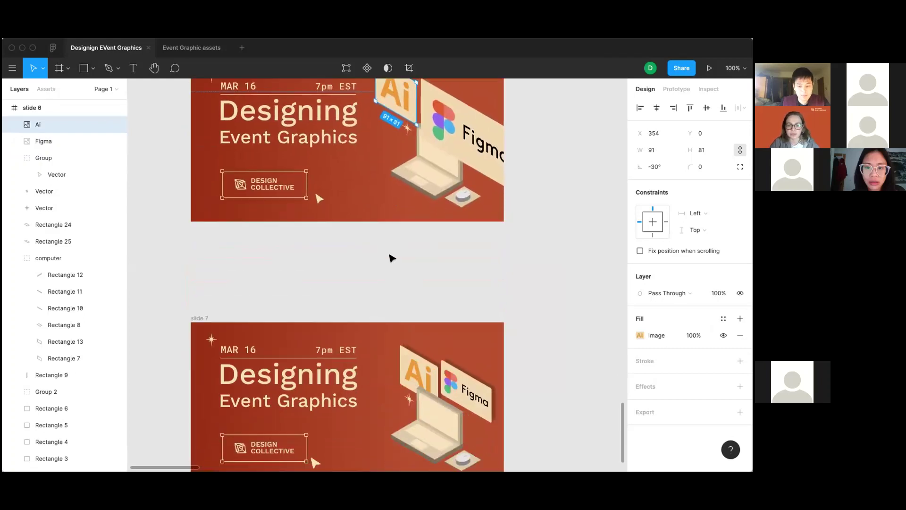
{"action": "scroll", "coordinate": [431, 204], "scroll_direction": "up", "scroll_amount": 3}
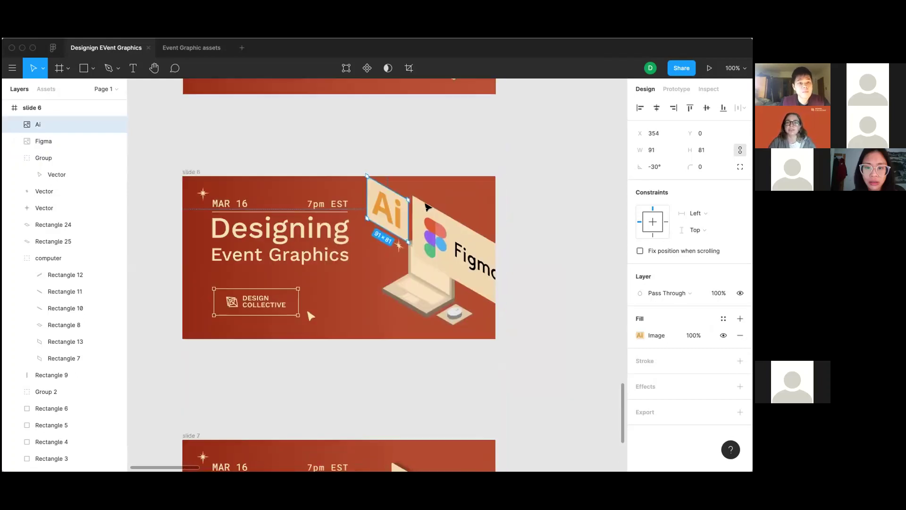
{"action": "left_click", "coordinate": [647, 386]}
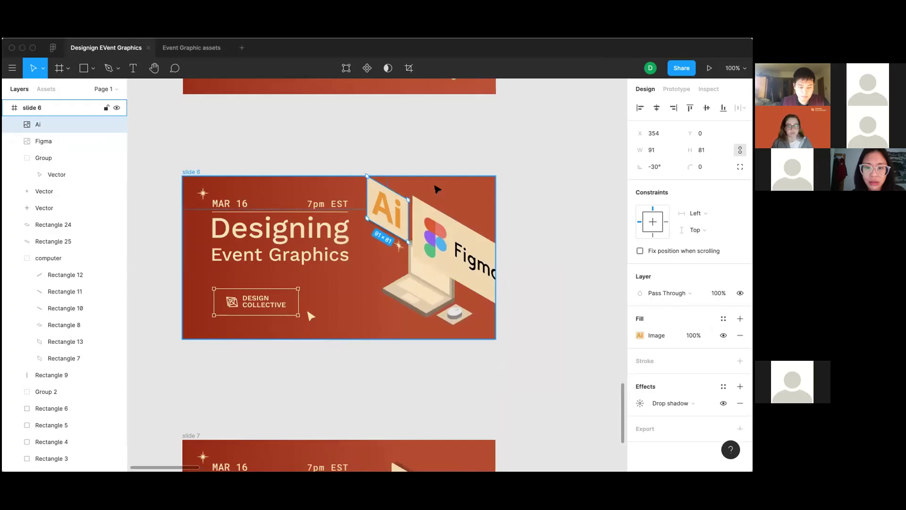
{"action": "left_click", "coordinate": [640, 403]}
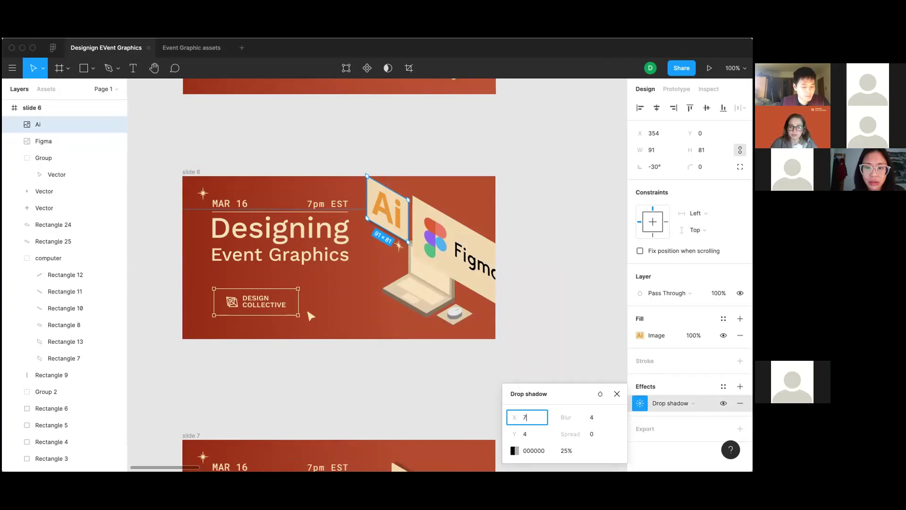
{"action": "left_click", "coordinate": [527, 434]}
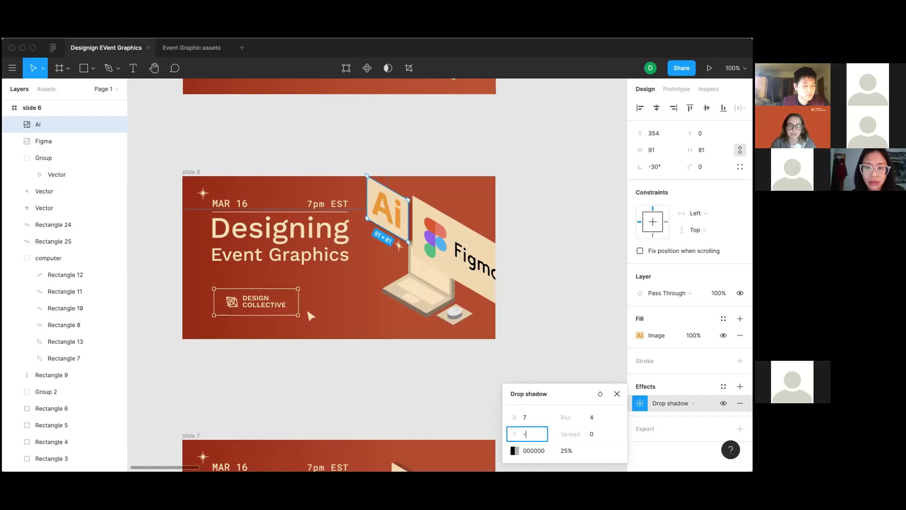
{"action": "type", "text": "-3"}
{"action": "key", "text": "Return"}
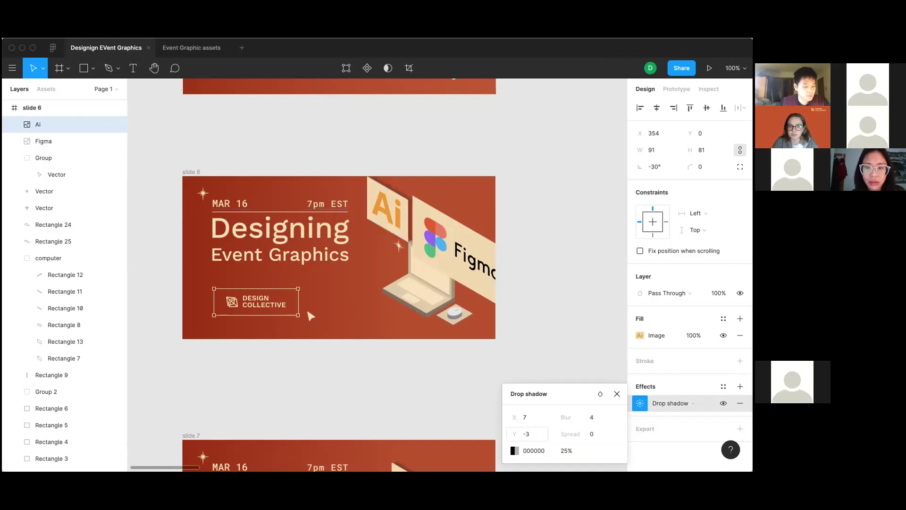
Step: Try a Y offset of 3 for the Ai image's drop shadow, and return it to -3
{"action": "key", "text": "super+plus"}
{"action": "scroll", "coordinate": [440, 347], "scroll_direction": "up", "scroll_amount": 1}
{"action": "scroll", "coordinate": [440, 347], "scroll_direction": "right", "scroll_amount": 1}
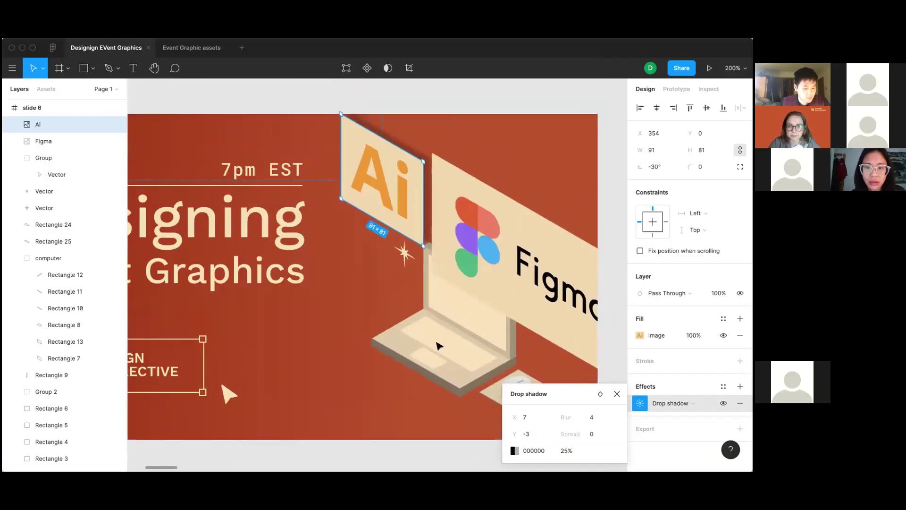
{"action": "left_click", "coordinate": [528, 431]}
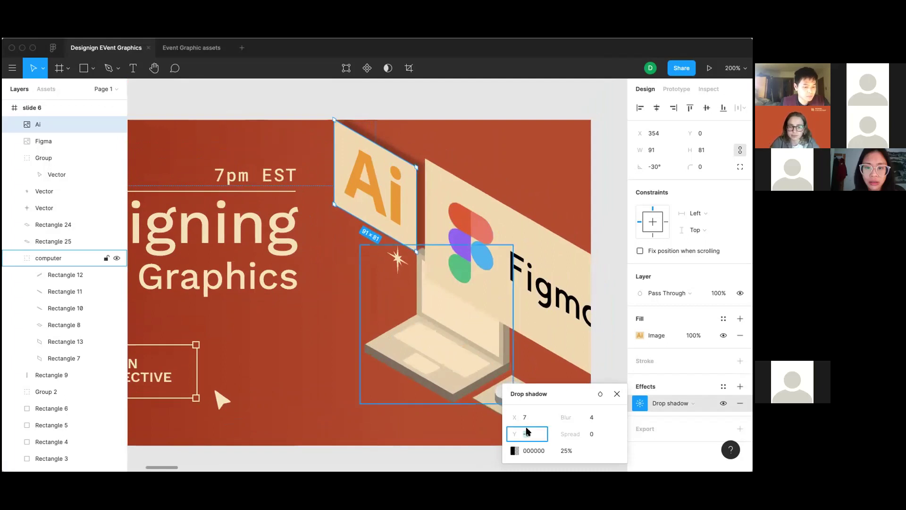
{"action": "type", "text": "3"}
{"action": "key", "text": "Return"}
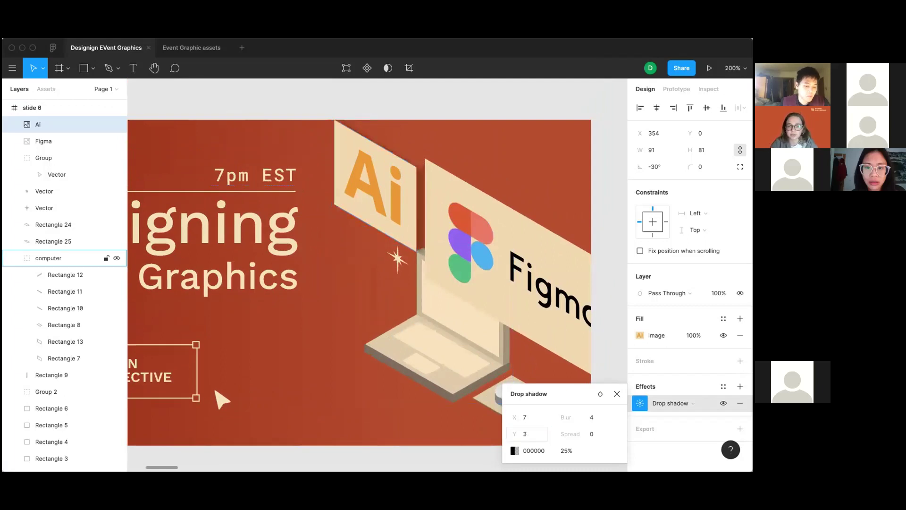
{"action": "left_click", "coordinate": [531, 426]}
{"action": "type", "text": "-3"}
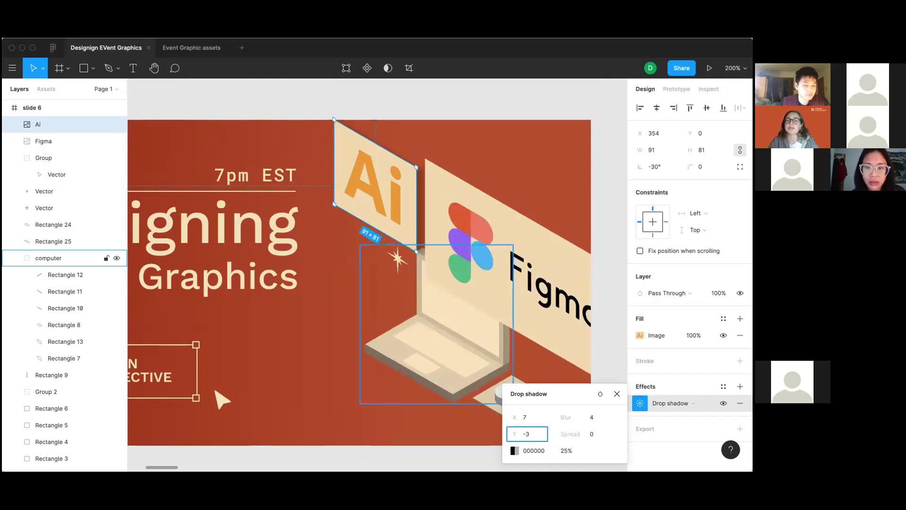
{"action": "key", "text": "Return"}
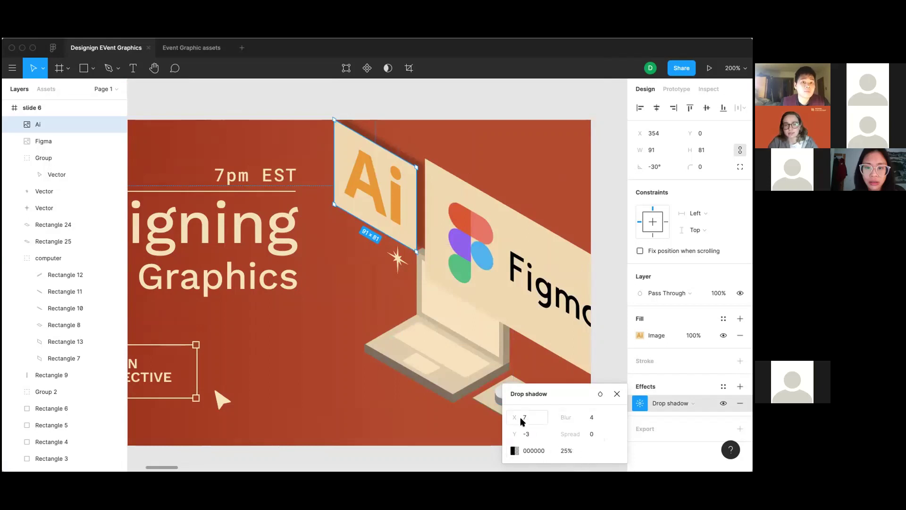
Step: Add a drop shadow to the Figma image with offsets X 7 and Y -3
{"action": "left_click", "coordinate": [501, 263]}
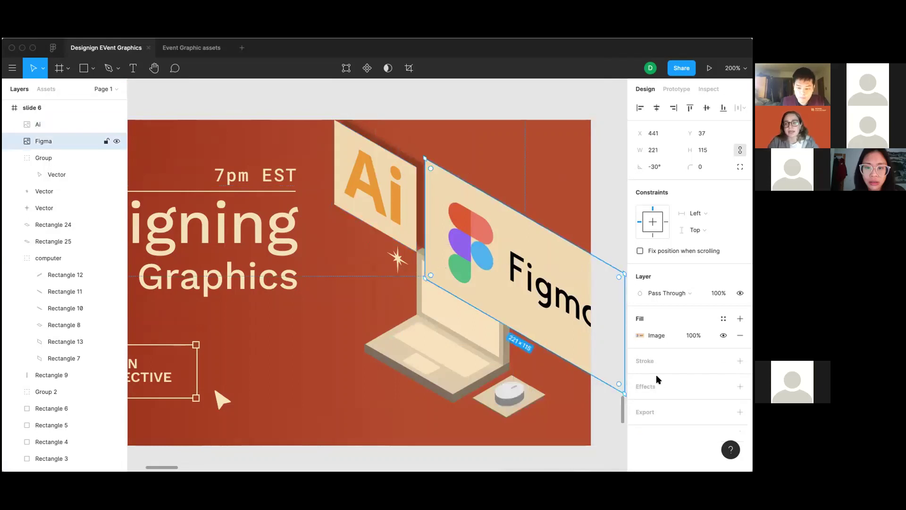
{"action": "left_click", "coordinate": [649, 388]}
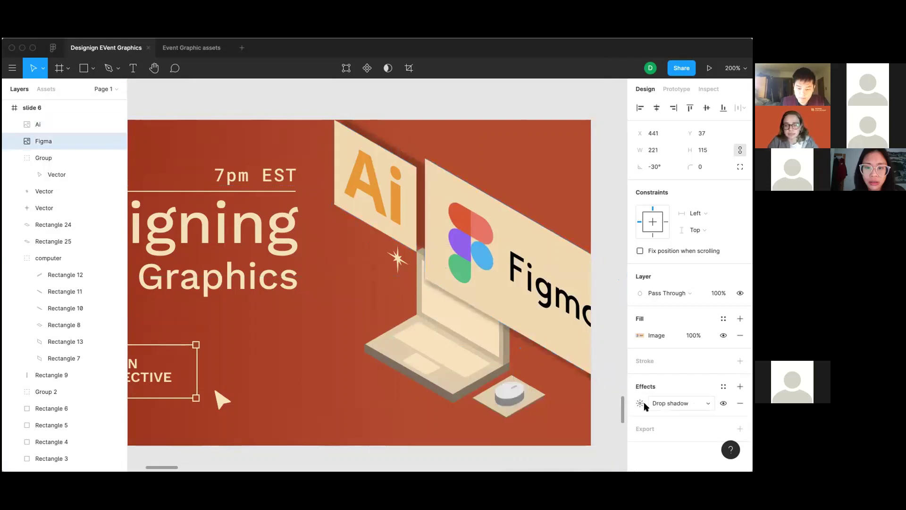
{"action": "left_click", "coordinate": [640, 404]}
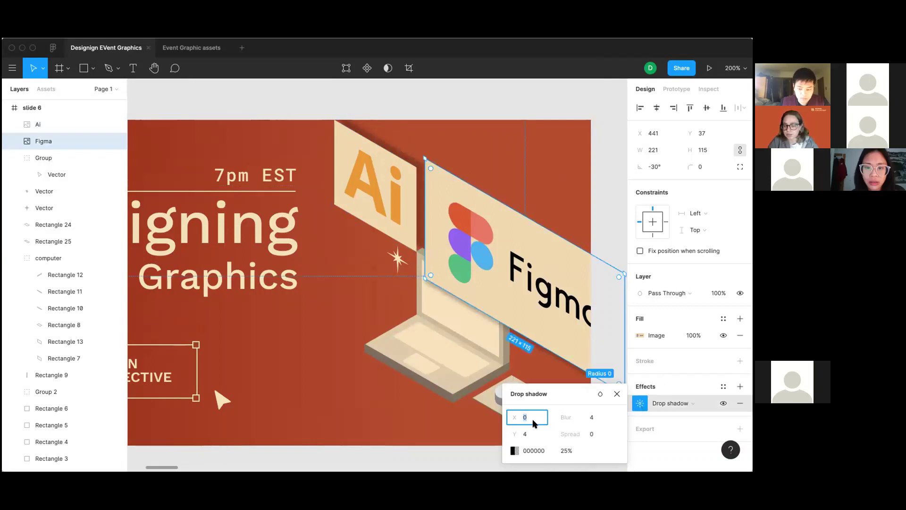
{"action": "type", "text": "7"}
{"action": "left_click", "coordinate": [528, 435]}
{"action": "type", "text": "-"}
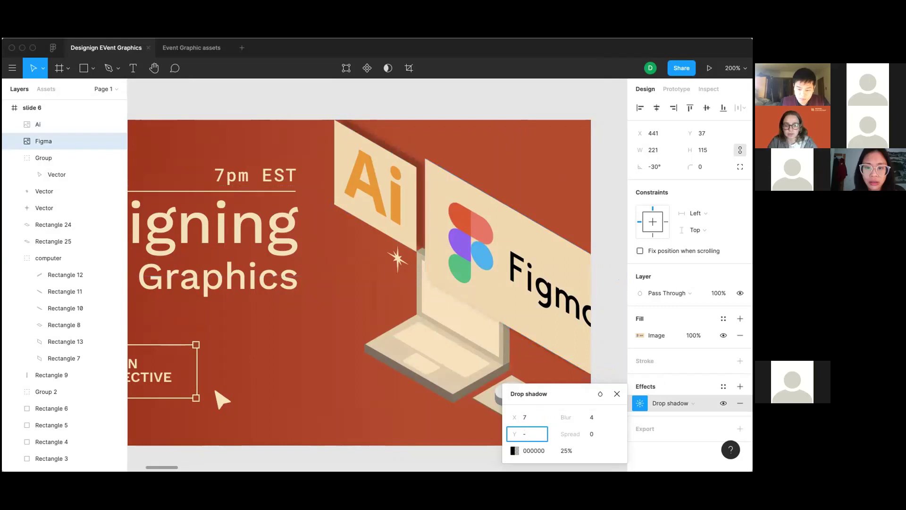
{"action": "type", "text": "3"}
{"action": "key", "text": "Return"}
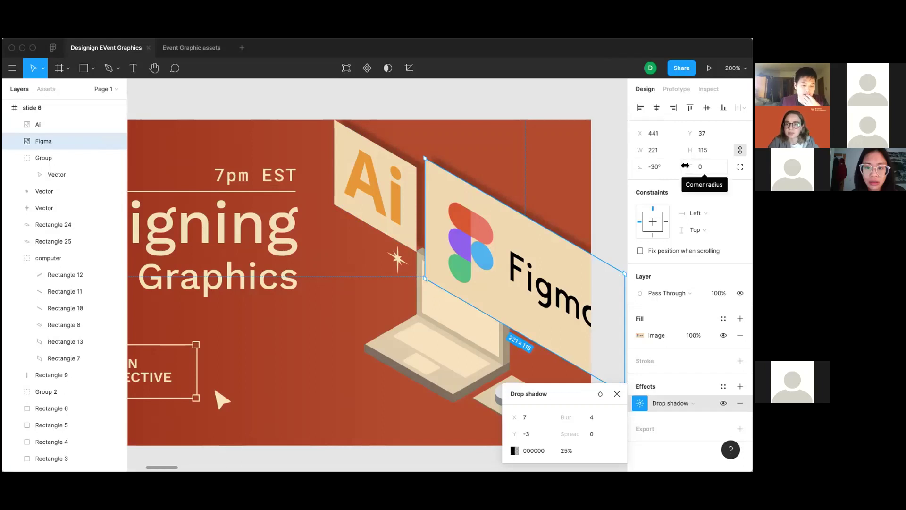
Step: Round the corners of the Figma and Ai images with a corner radius of 3
{"action": "left_click", "coordinate": [703, 168]}
{"action": "type", "text": "10"}
{"action": "key", "text": "Return"}
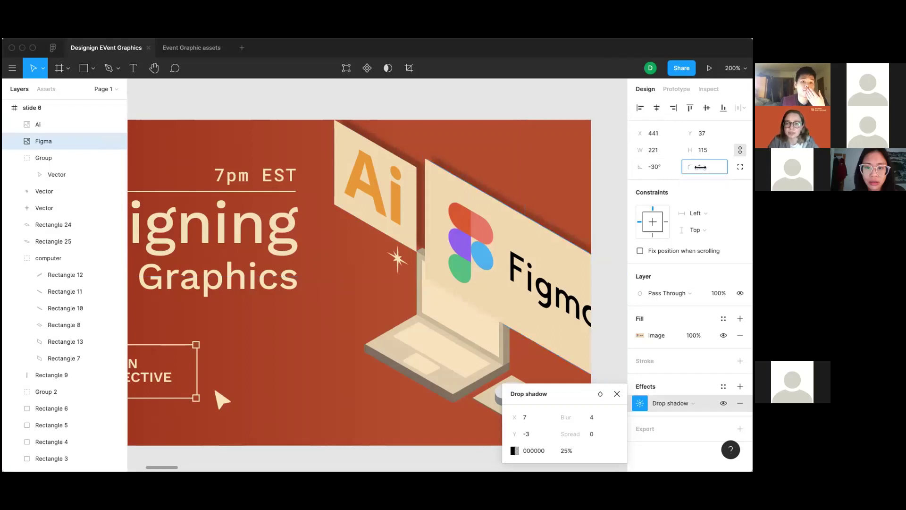
{"action": "left_click_drag", "start_coordinate": [38, 185], "coordinate": [700, 177]}
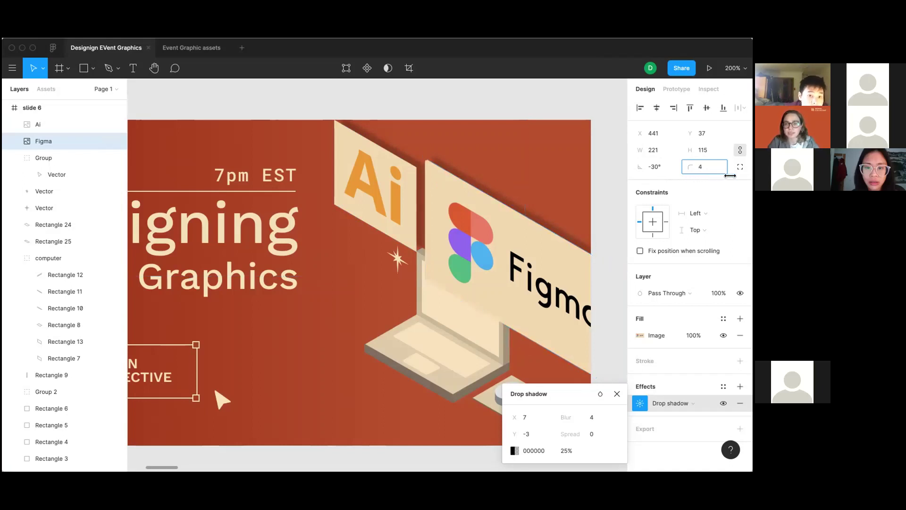
{"action": "left_click_drag", "start_coordinate": [731, 176], "coordinate": [717, 176]}
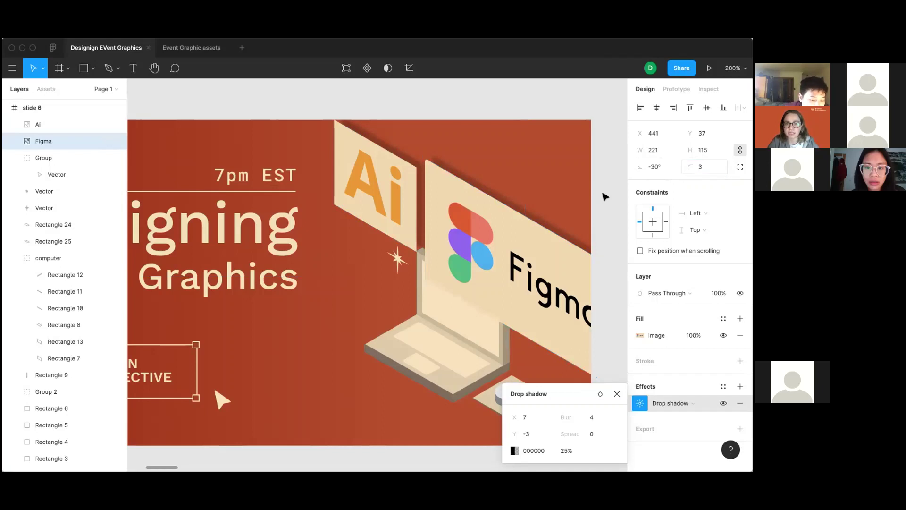
{"action": "left_click", "coordinate": [373, 170]}
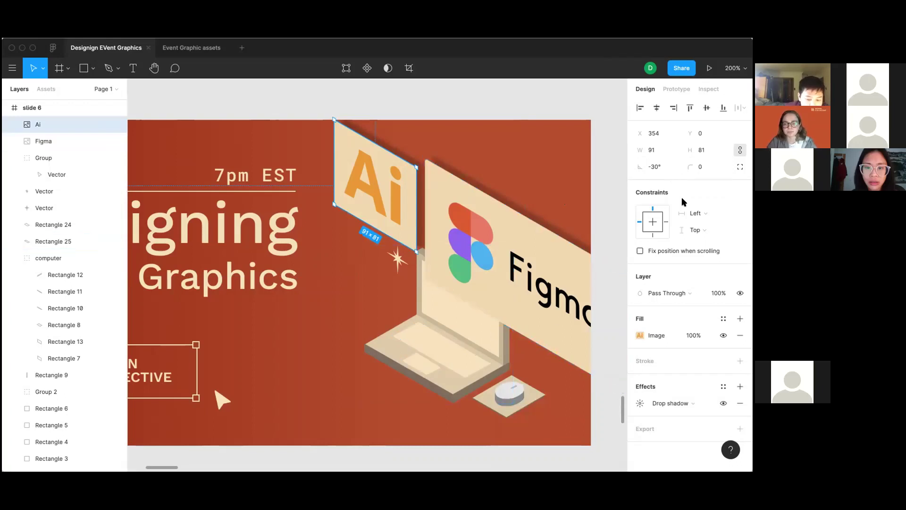
{"action": "left_click_drag", "start_coordinate": [691, 169], "coordinate": [715, 170]}
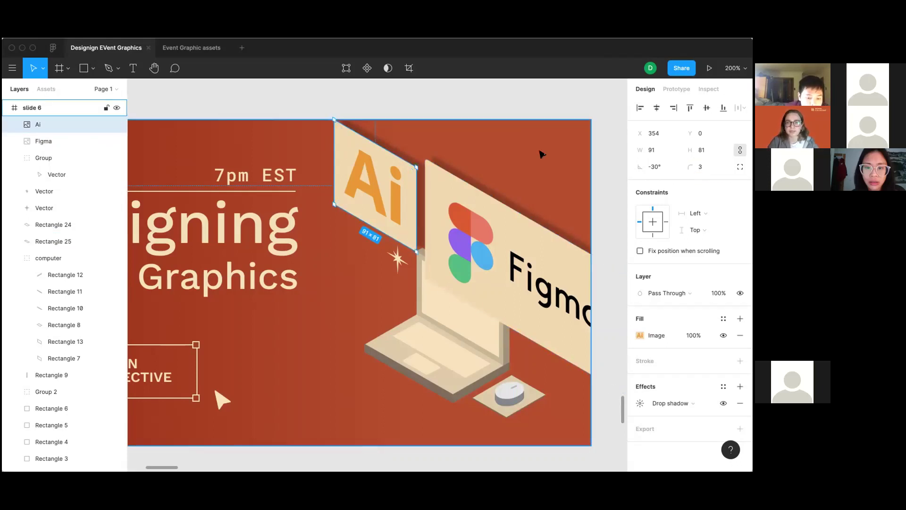
Step: Shrink the Figma image to about 127 × 66 at X 476, Y 83, and the Ai image to about 66 × 59 at X 415, Y 63
{"action": "scroll", "coordinate": [542, 154], "scroll_direction": "left", "scroll_amount": 2}
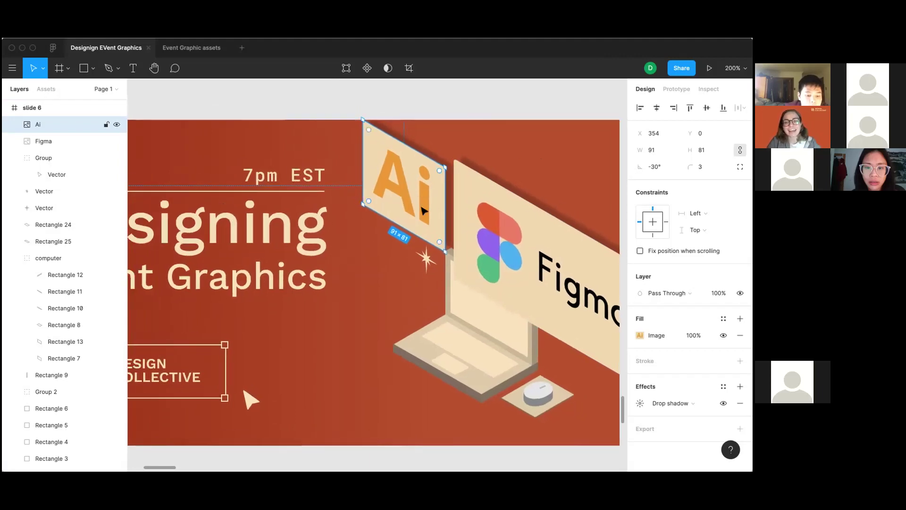
{"action": "left_click", "coordinate": [542, 219]}
{"action": "scroll", "coordinate": [425, 257], "scroll_direction": "right", "scroll_amount": 4}
{"action": "scroll", "coordinate": [425, 257], "scroll_direction": "down", "scroll_amount": 1}
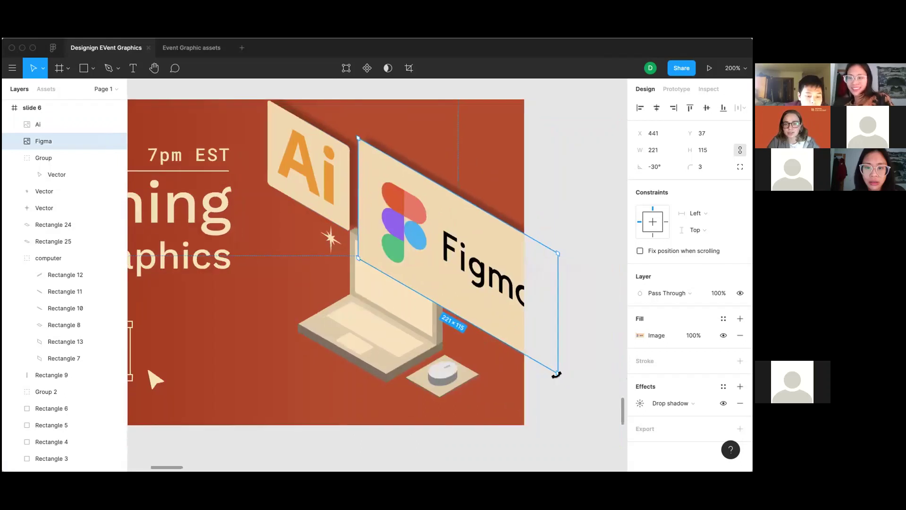
{"action": "left_click_drag", "start_coordinate": [558, 374], "coordinate": [474, 274]}
{"action": "left_click_drag", "start_coordinate": [463, 225], "coordinate": [469, 249]}
{"action": "left_click_drag", "start_coordinate": [344, 190], "coordinate": [367, 219]}
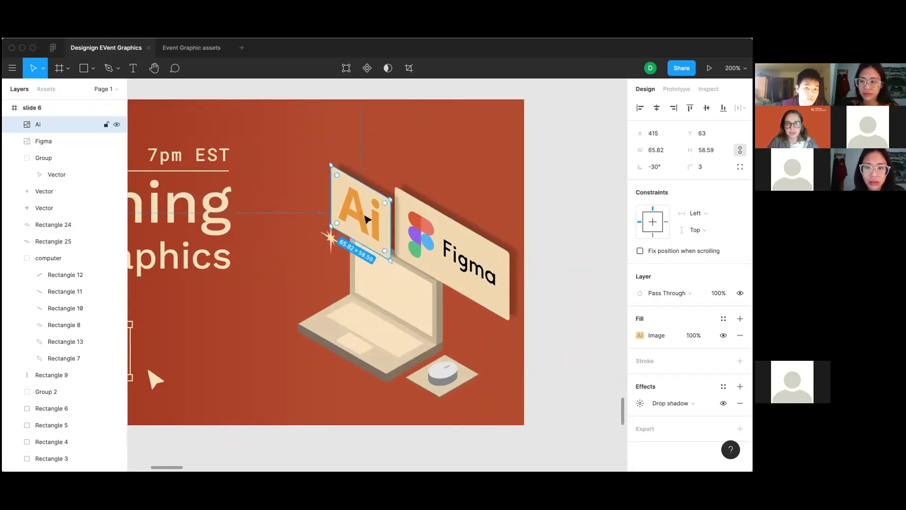
Step: Send the Ai image backward below Rectangle 3 so that it sits behind the laptop
{"action": "key", "text": "super+bracketleft"}
{"action": "key", "text": "super+bracketleft"}
{"action": "key", "text": "super+bracketleft"}
{"action": "key", "text": "super+bracketleft"}
{"action": "key", "text": "super+bracketleft"}
{"action": "key", "text": "super+bracketleft"}
{"action": "key", "text": "super+bracketleft"}
{"action": "key", "text": "super+bracketleft"}
{"action": "key", "text": "super+bracketleft"}
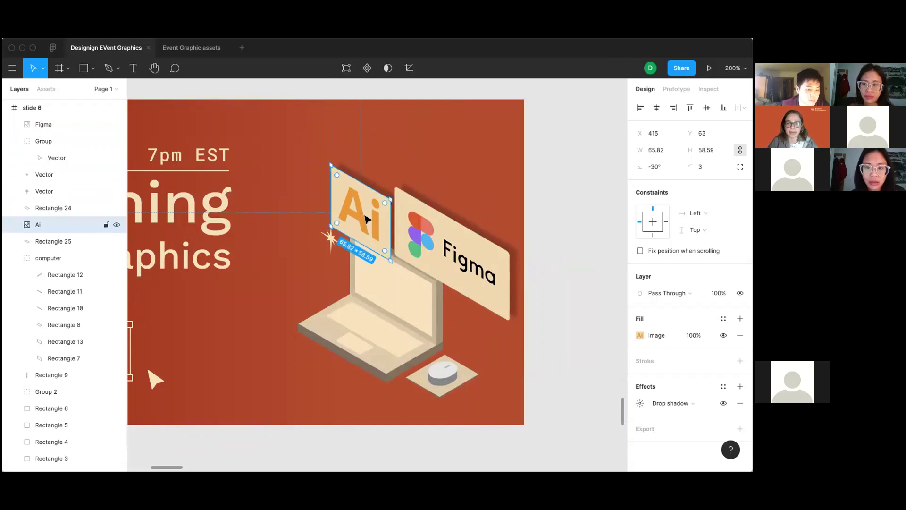
{"action": "key", "text": "super+bracketleft"}
{"action": "key", "text": "super+bracketleft"}
{"action": "key", "text": "super+bracketleft"}
{"action": "key", "text": "super+bracketleft"}
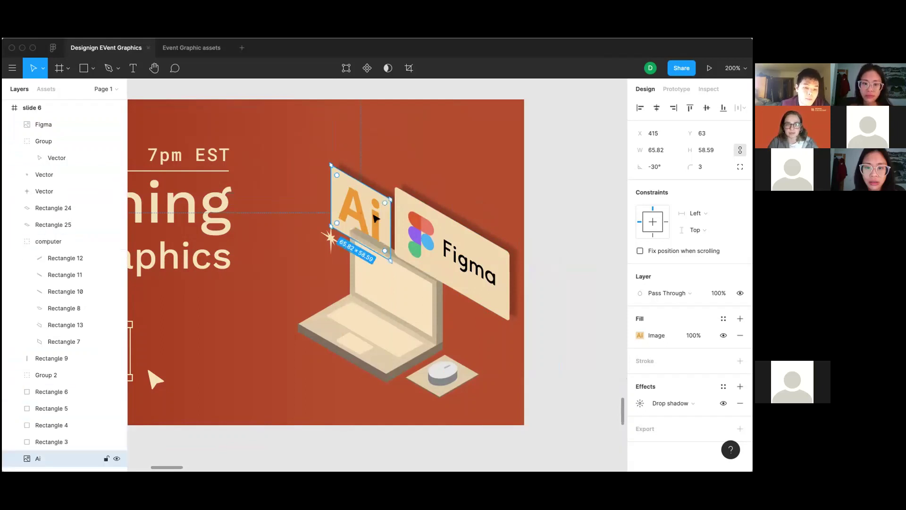
Step: Send the Figma image backward behind the laptop, directly above the Ai layer
{"action": "left_click", "coordinate": [452, 257]}
{"action": "key", "text": "super+bracketleft"}
{"action": "key", "text": "super+bracketleft"}
{"action": "key", "text": "super+bracketleft"}
{"action": "key", "text": "super+bracketleft"}
{"action": "key", "text": "super+bracketleft"}
{"action": "key", "text": "super+bracketleft"}
{"action": "key", "text": "super+bracketleft"}
{"action": "key", "text": "super+bracketleft"}
{"action": "key", "text": "super+bracketleft"}
{"action": "key", "text": "super+bracketleft"}
{"action": "key", "text": "super+bracketleft"}
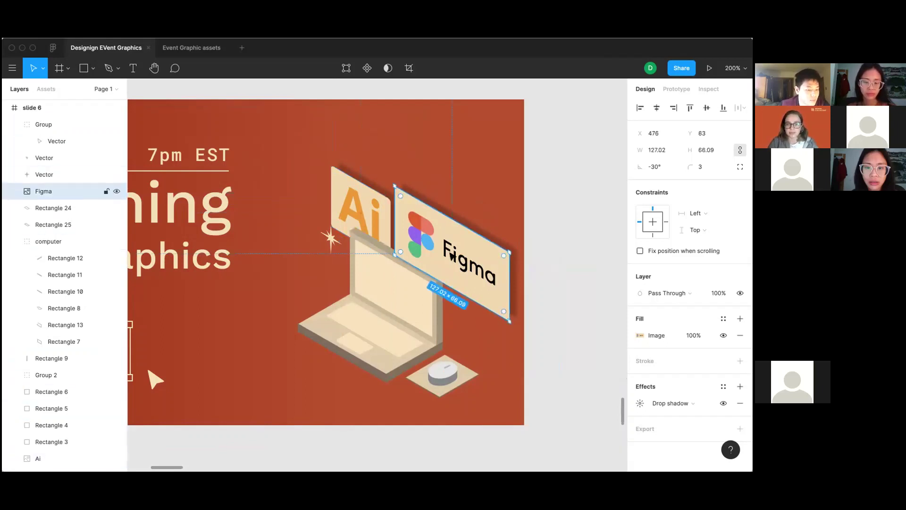
{"action": "key", "text": "super+bracketleft"}
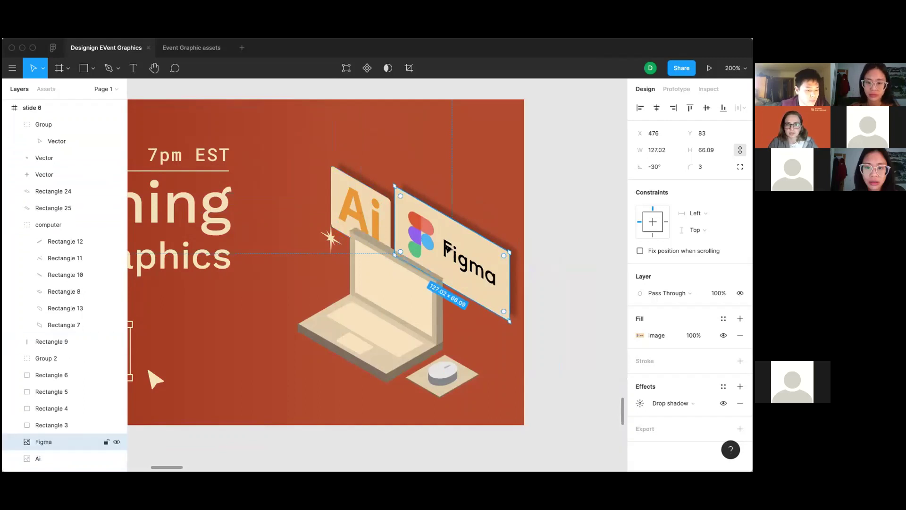
Step: Move the Figma image to about X 477, Y 70, and the star beside the laptop to about X 404, Y 122
{"action": "left_click_drag", "start_coordinate": [448, 240], "coordinate": [449, 229]}
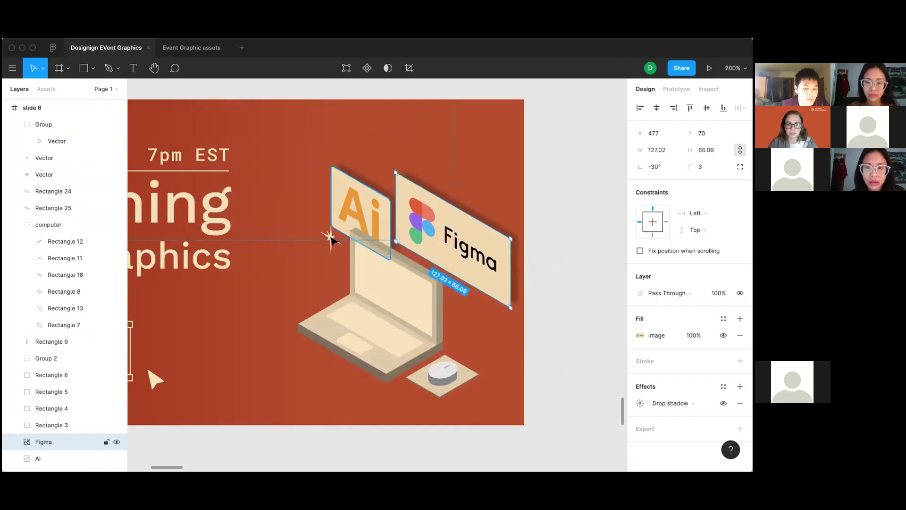
{"action": "left_click", "coordinate": [330, 238]}
{"action": "left_click_drag", "start_coordinate": [329, 241], "coordinate": [331, 247]}
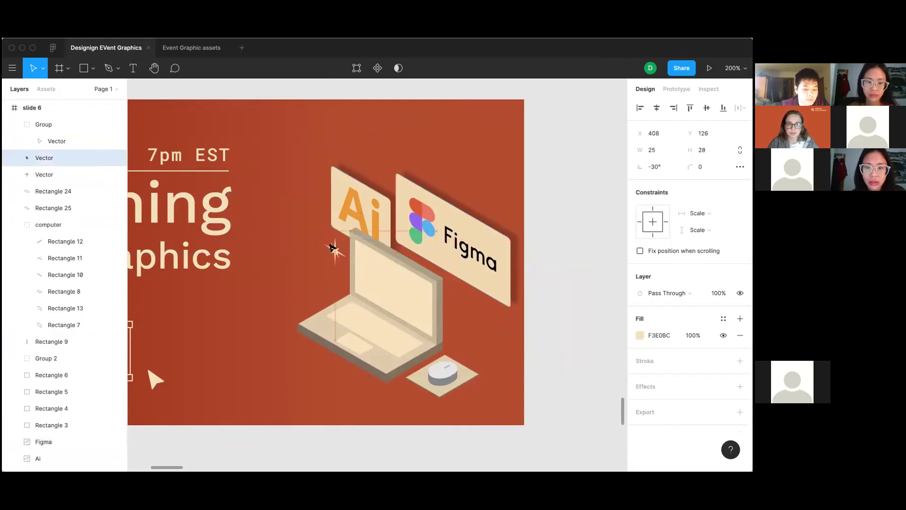
Step: Compare the logo panels and star on slide 6 with the finished version on slide 7
{"action": "scroll", "coordinate": [332, 246], "scroll_direction": "left", "scroll_amount": 5}
{"action": "scroll", "coordinate": [332, 246], "scroll_direction": "down", "scroll_amount": 2}
{"action": "scroll", "coordinate": [332, 247], "scroll_direction": "up", "scroll_amount": 2}
{"action": "scroll", "coordinate": [332, 246], "scroll_direction": "left", "scroll_amount": 2}
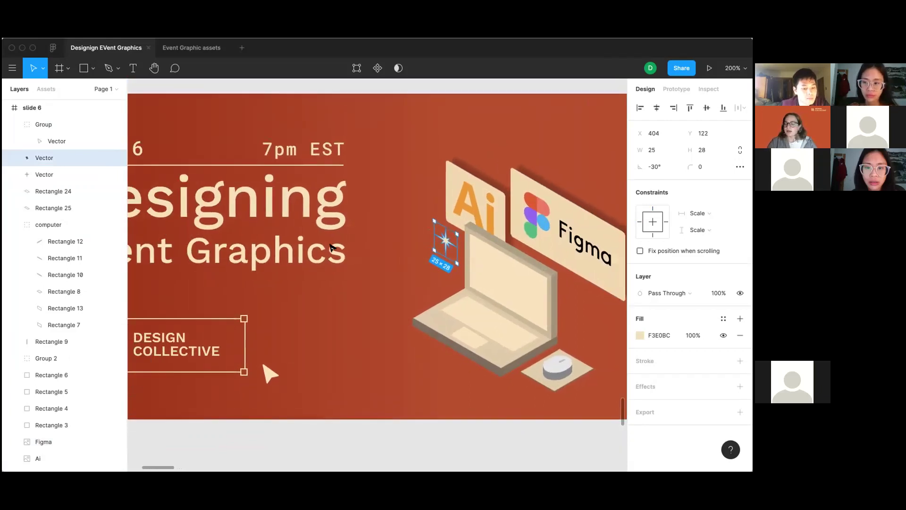
{"action": "scroll", "coordinate": [331, 246], "scroll_direction": "down", "scroll_amount": 5}
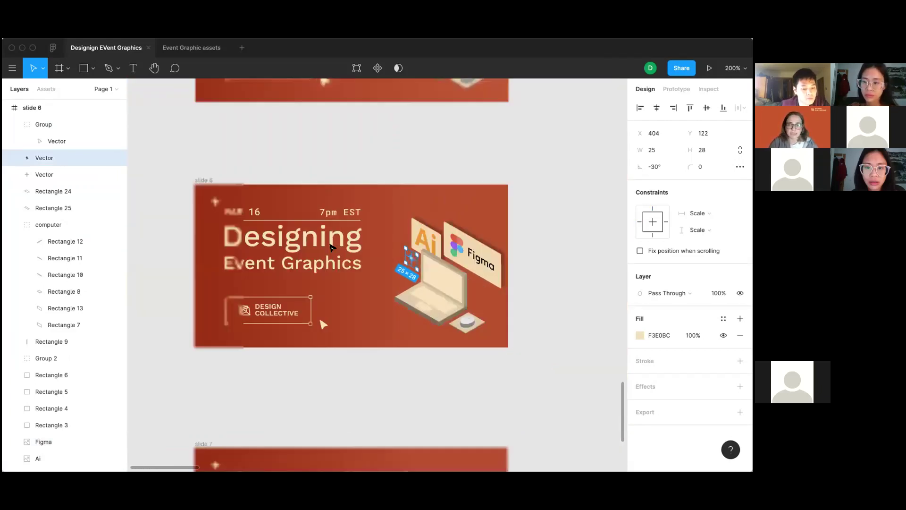
{"action": "scroll", "coordinate": [332, 247], "scroll_direction": "down", "scroll_amount": 5}
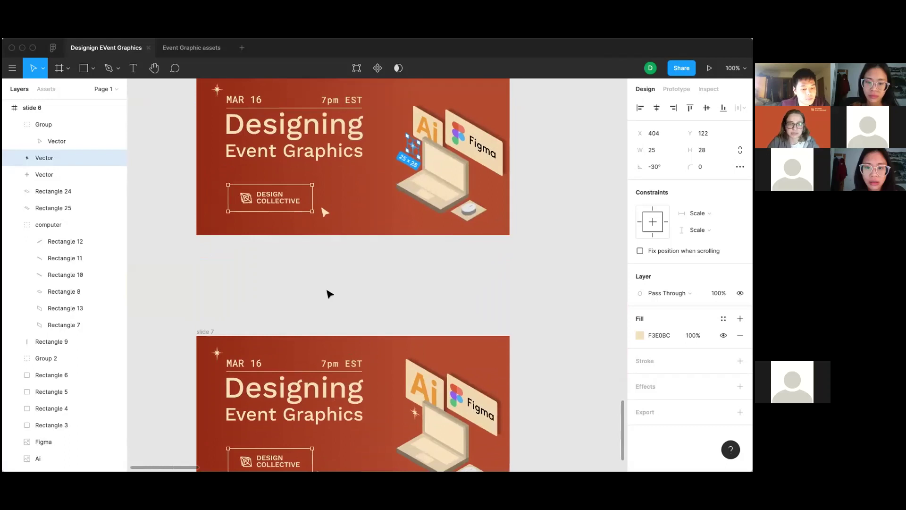
{"action": "scroll", "coordinate": [330, 294], "scroll_direction": "down", "scroll_amount": 3}
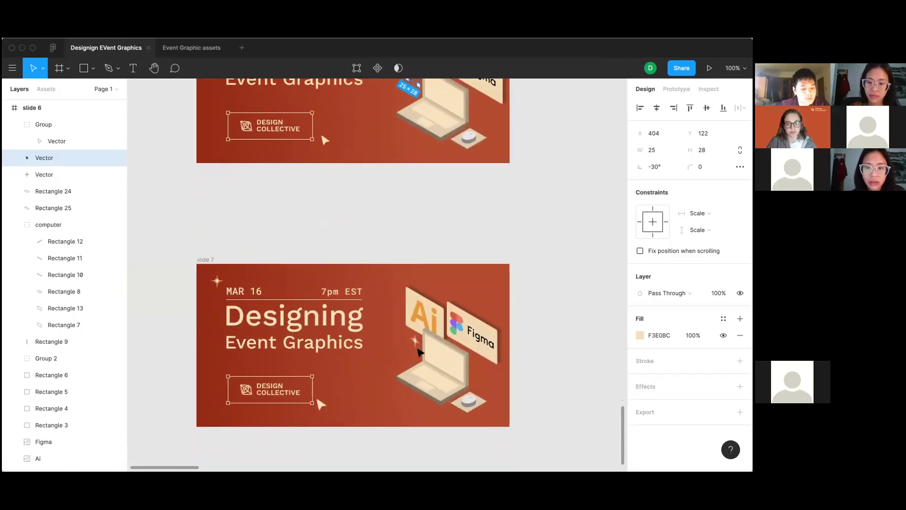